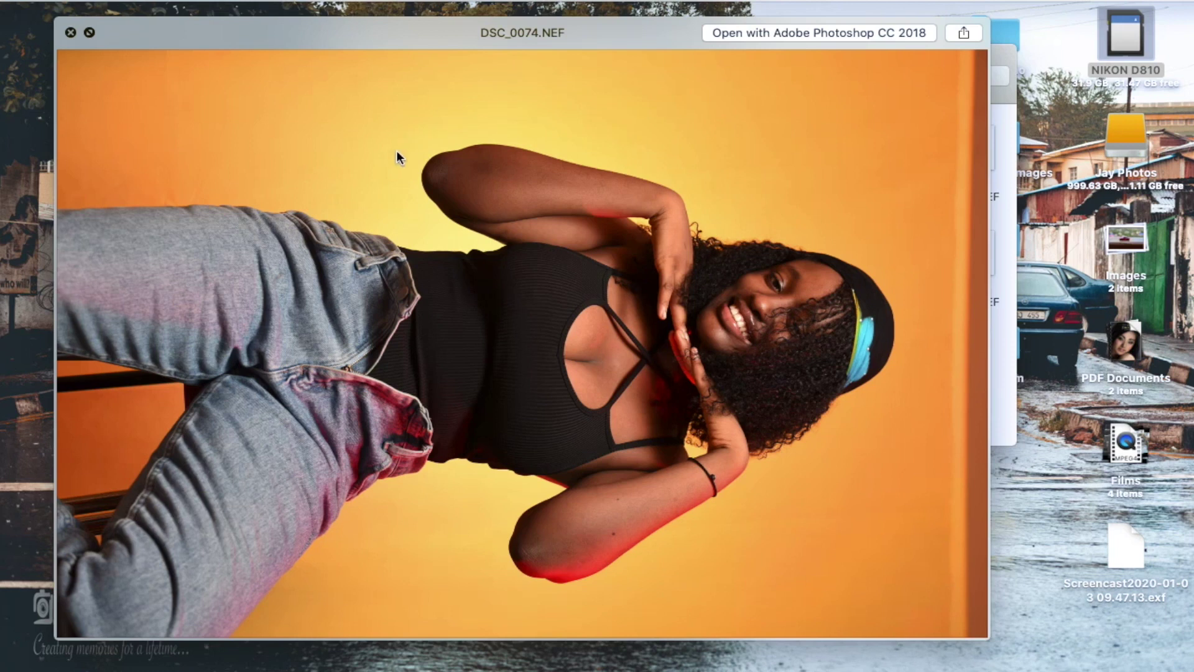
# Close the preview of DSC_0074.NEF and switch to the Library module in Lightroom Classic
pyautogui.press('space')
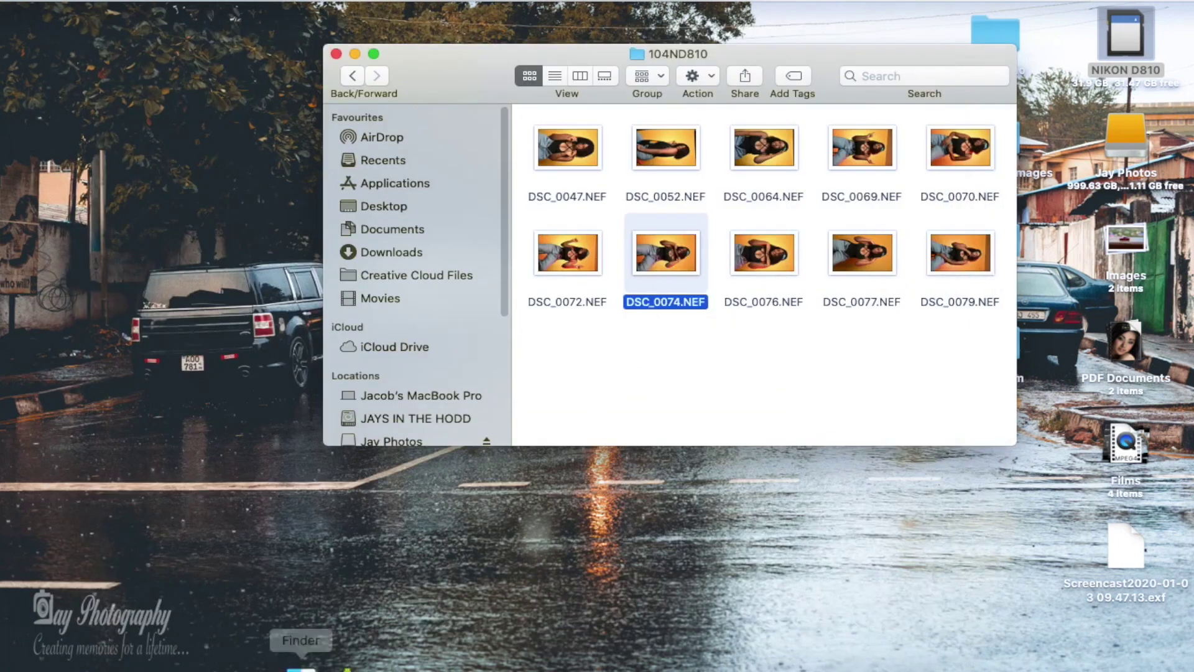
pyautogui.click(414, 659)
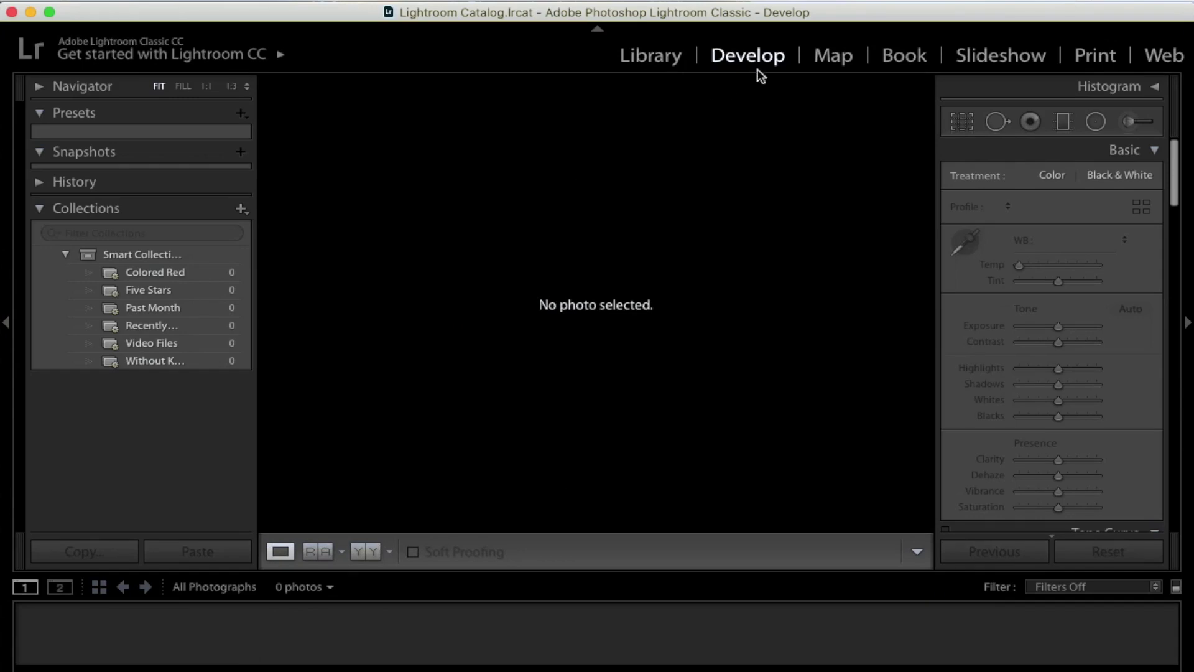
pyautogui.click(651, 53)
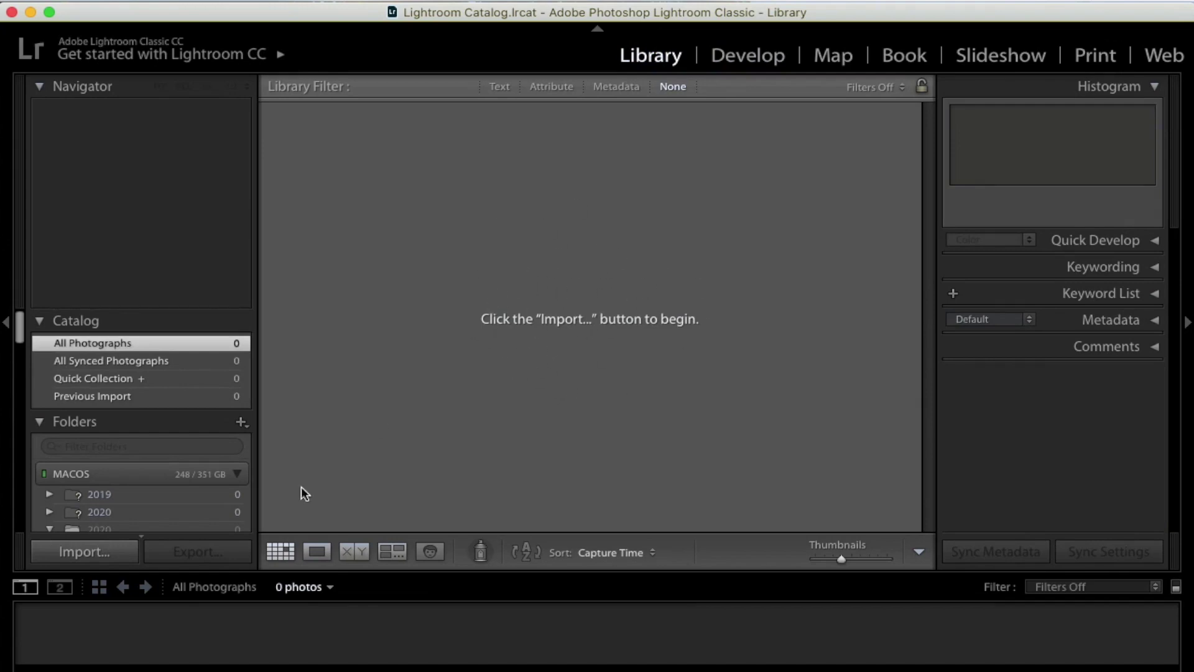
# Bring DSC_0074.NEF from the Finder folder 104ND810 into the Lightroom library to start its import, and minimize Finder
pyautogui.click(101, 550)
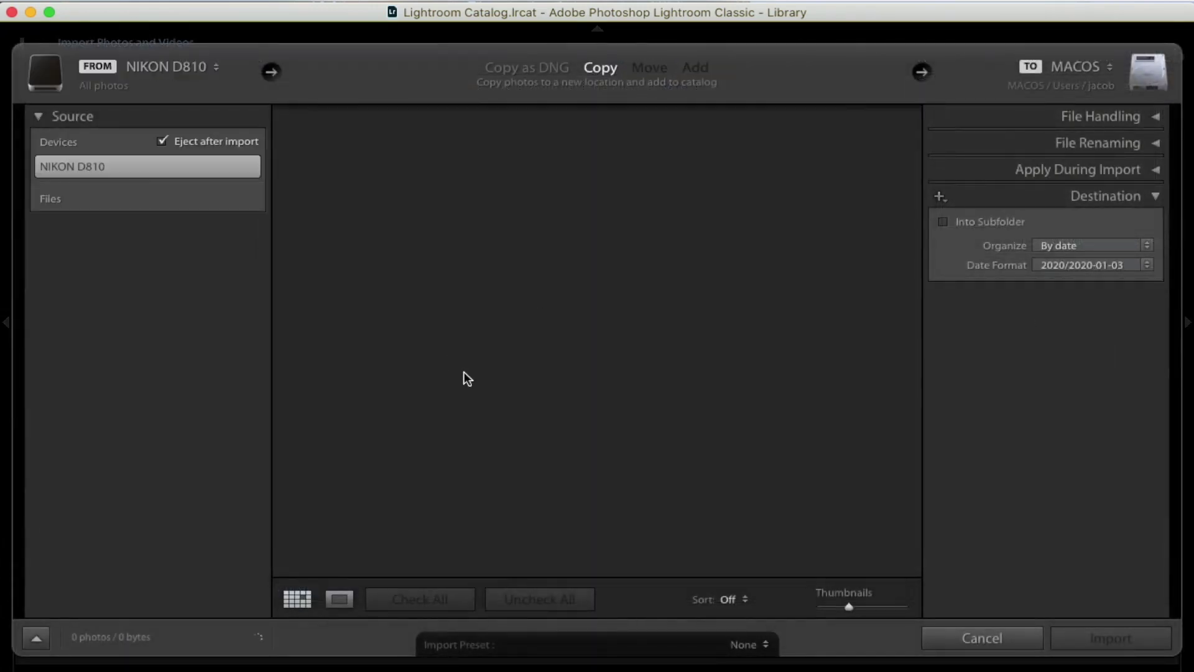
pyautogui.click(983, 637)
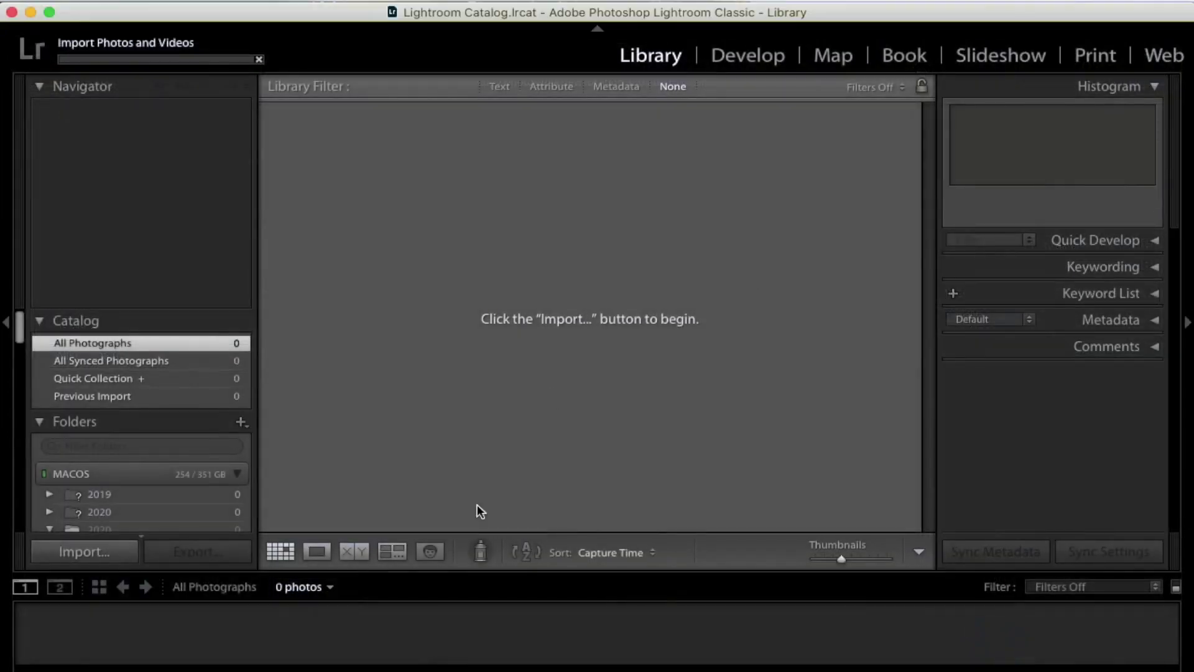
pyautogui.moveTo(343, 661)
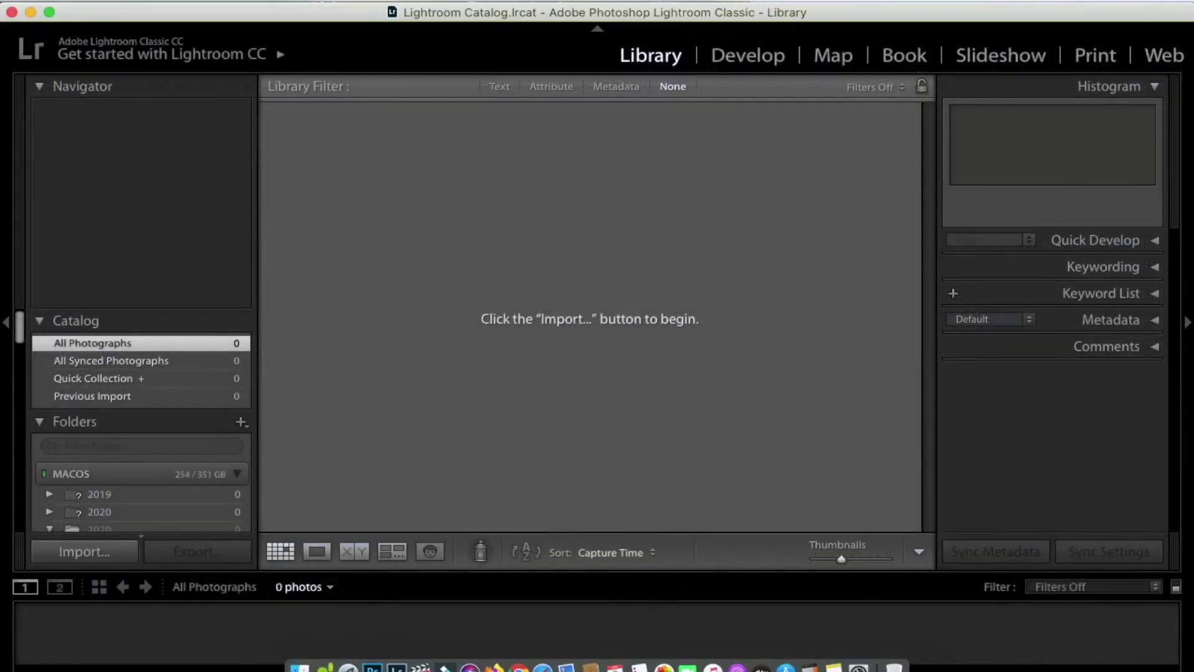
pyautogui.click(297, 658)
pyautogui.moveTo(667, 252); pyautogui.dragTo(606, 476)
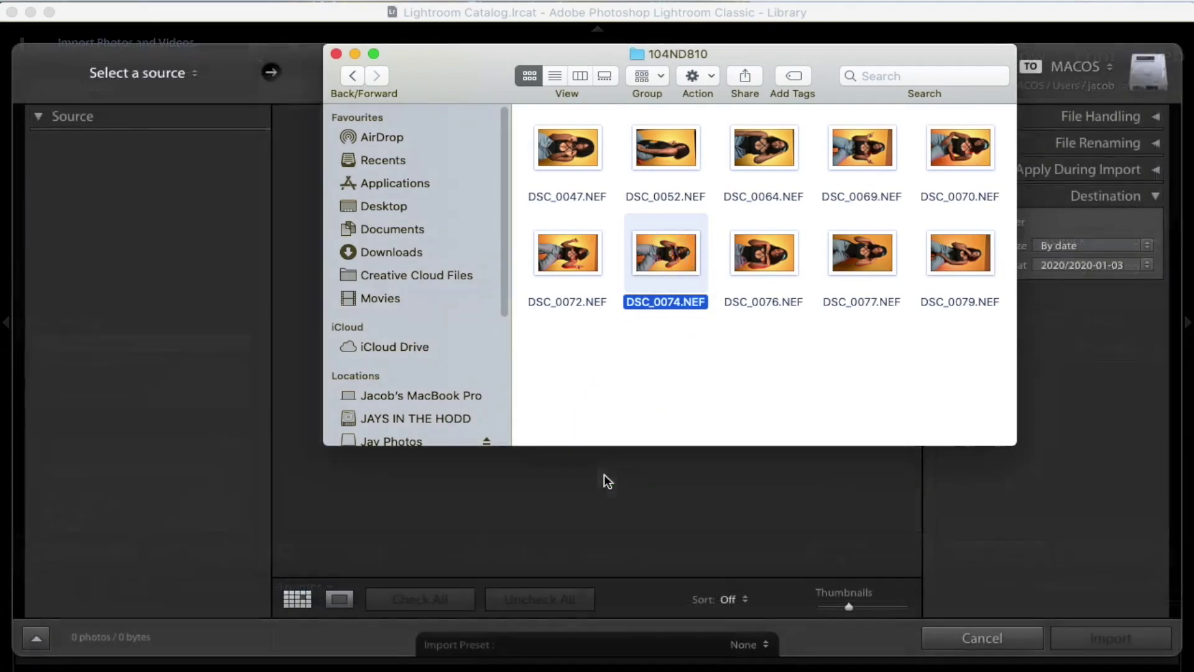
pyautogui.click(354, 54)
# Preview the card's photos and import only DSC_0074.NEF into the catalog with the Copy method
pyautogui.scroll(-2, 677, 414)
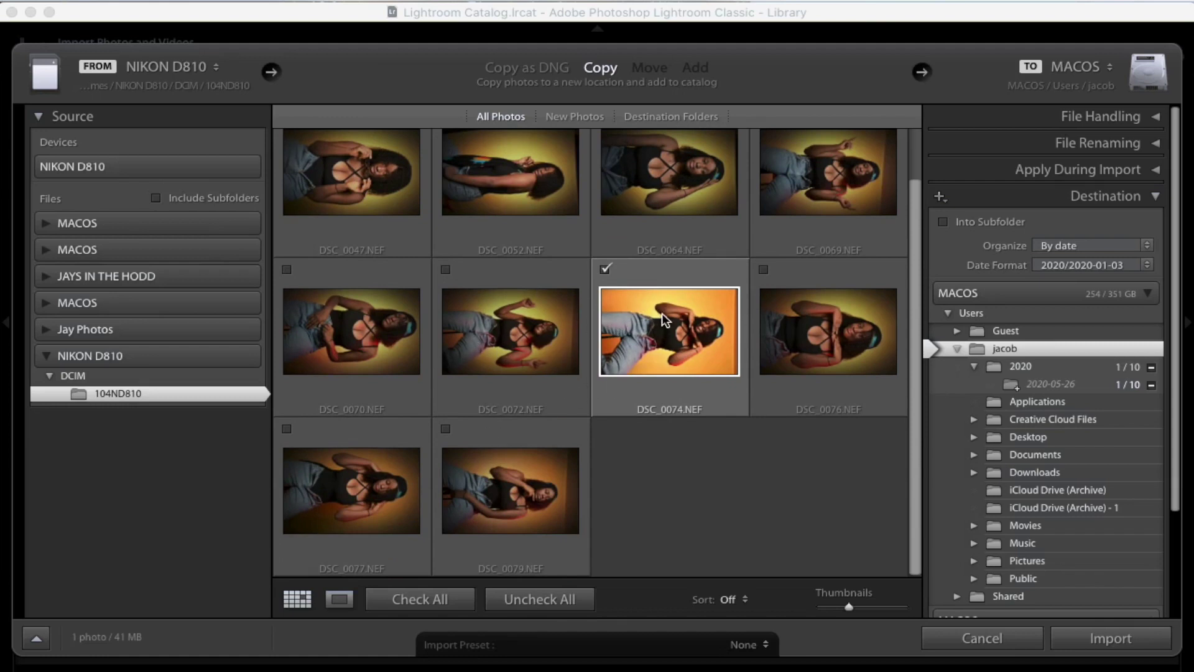
pyautogui.click(339, 599)
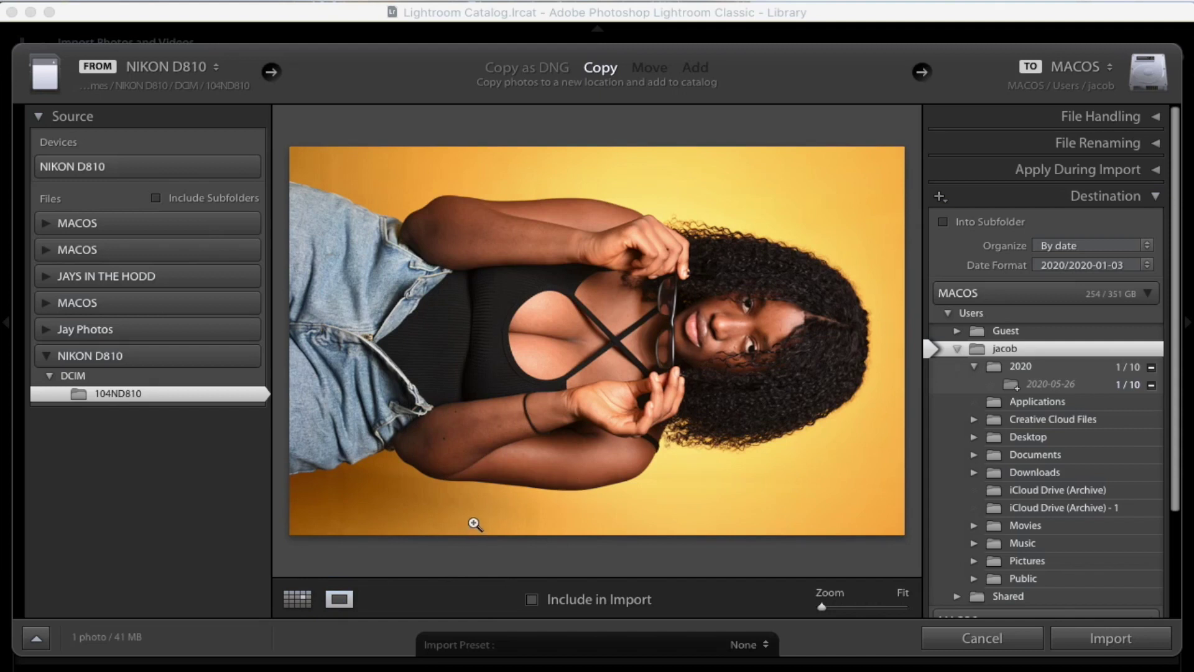
pyautogui.click(340, 600)
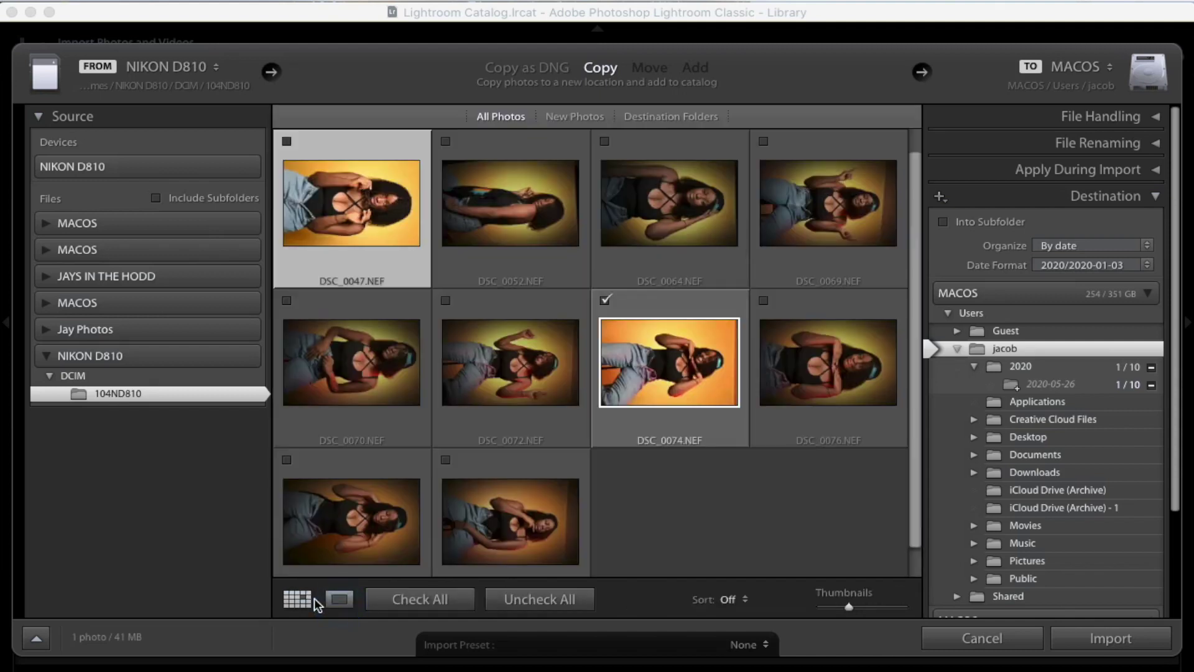
pyautogui.click(674, 360)
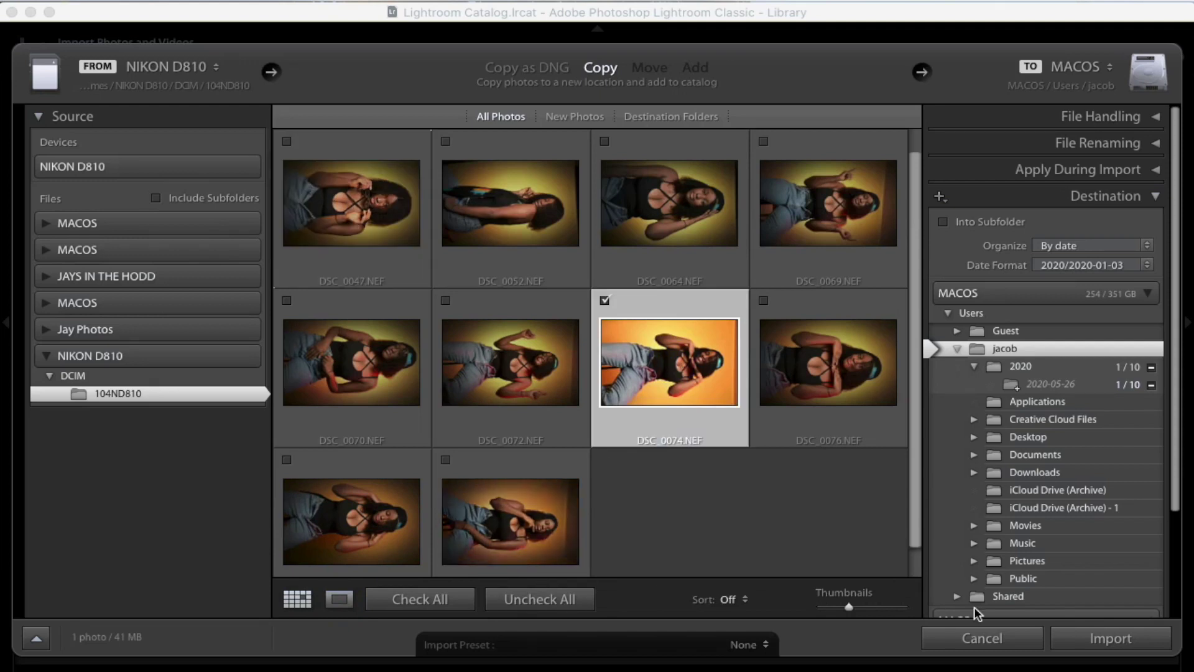
pyautogui.click(1139, 636)
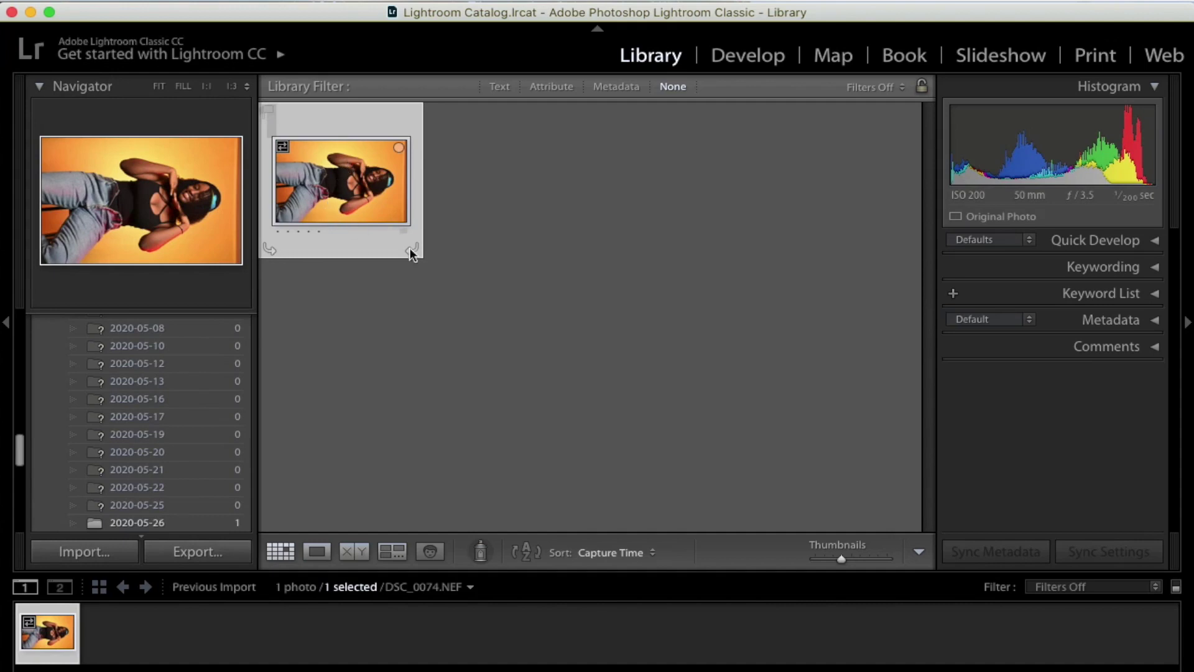
# Open the imported photo in the Develop module and rotate it counterclockwise to portrait orientation
pyautogui.click(738, 51)
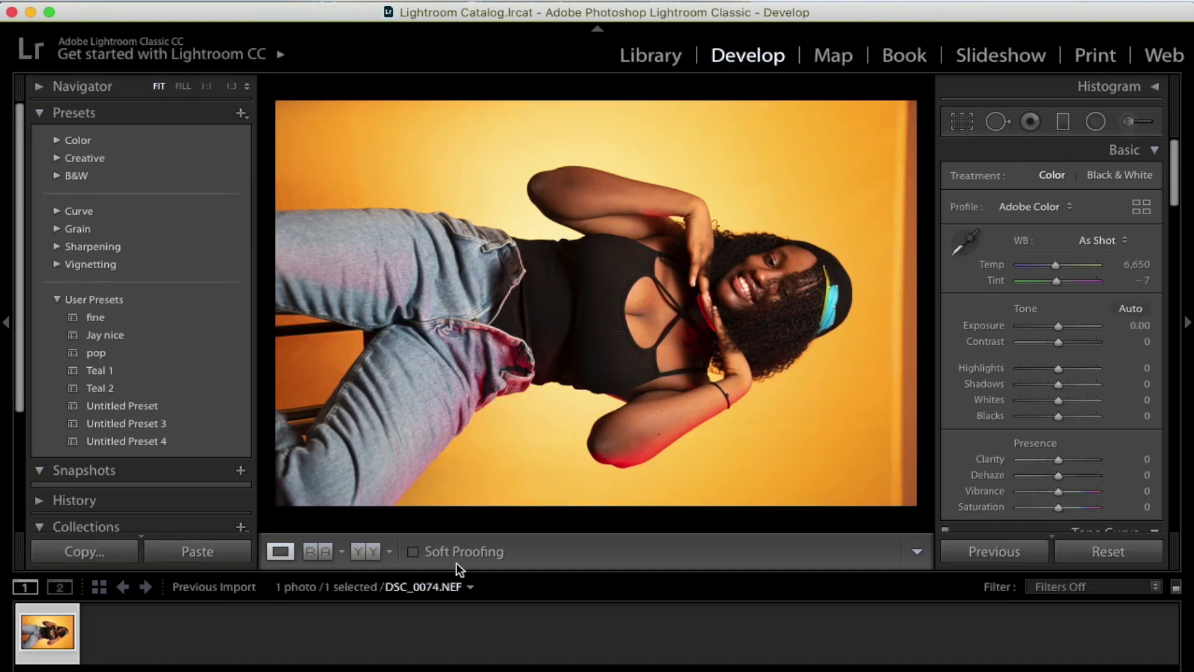
pyautogui.rightClick(71, 634)
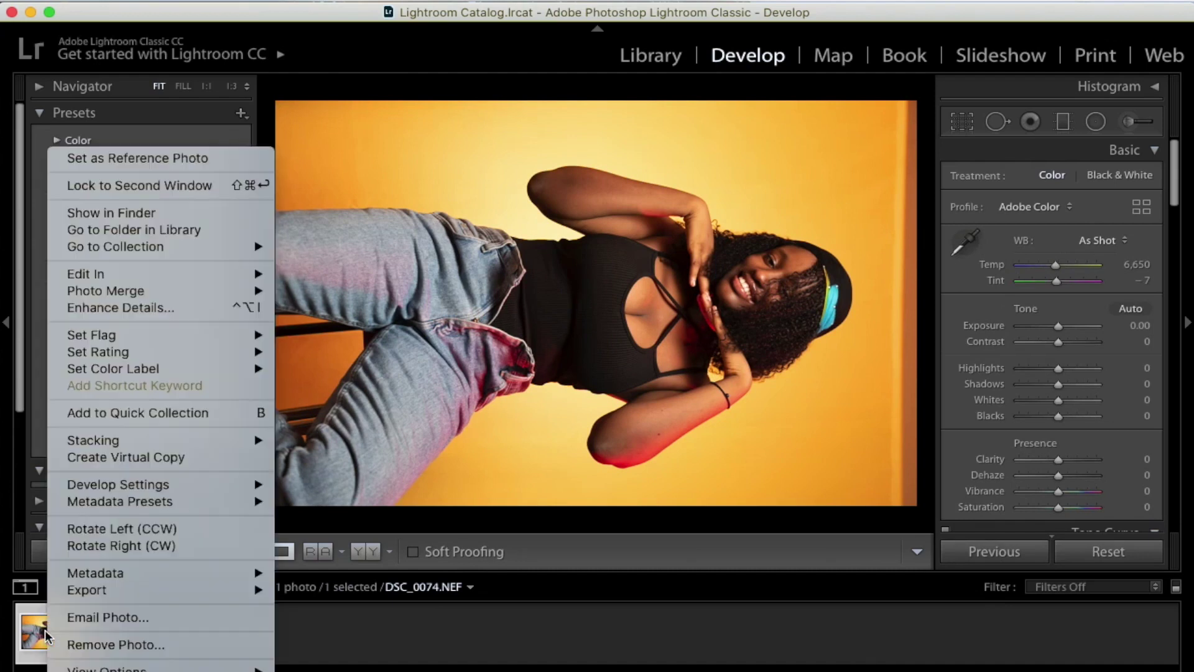
pyautogui.click(180, 528)
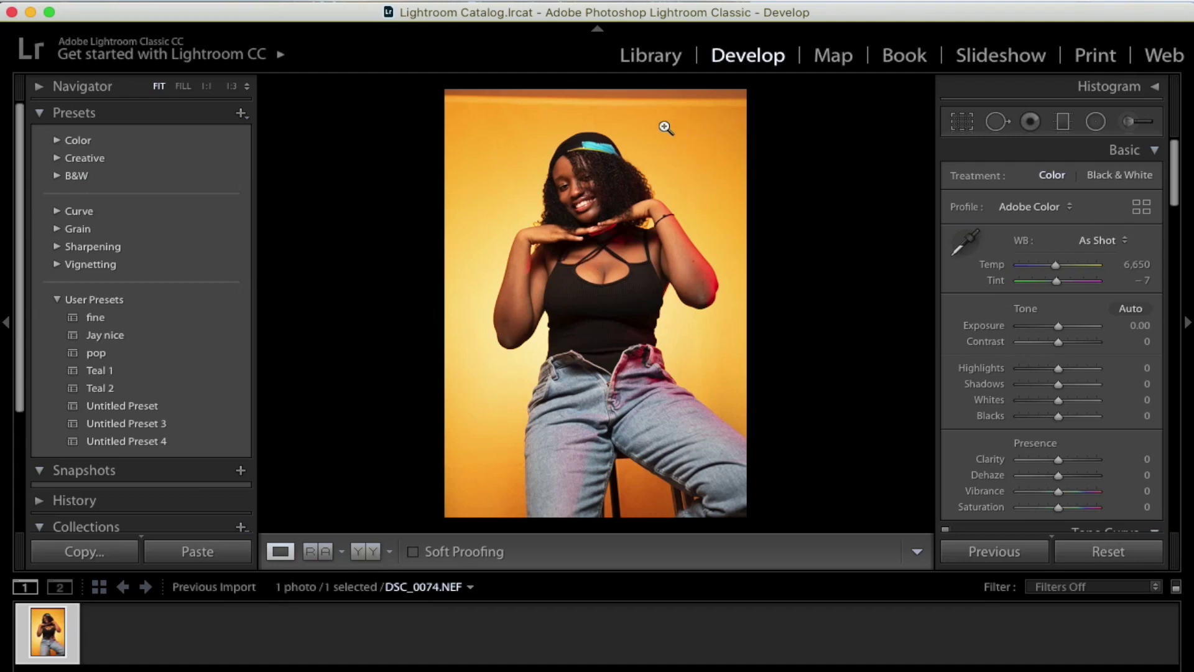
# Start a 5 x 7 crop and tighten the frame around the woman's upper body, cutting the backdrop's top edge
pyautogui.click(962, 122)
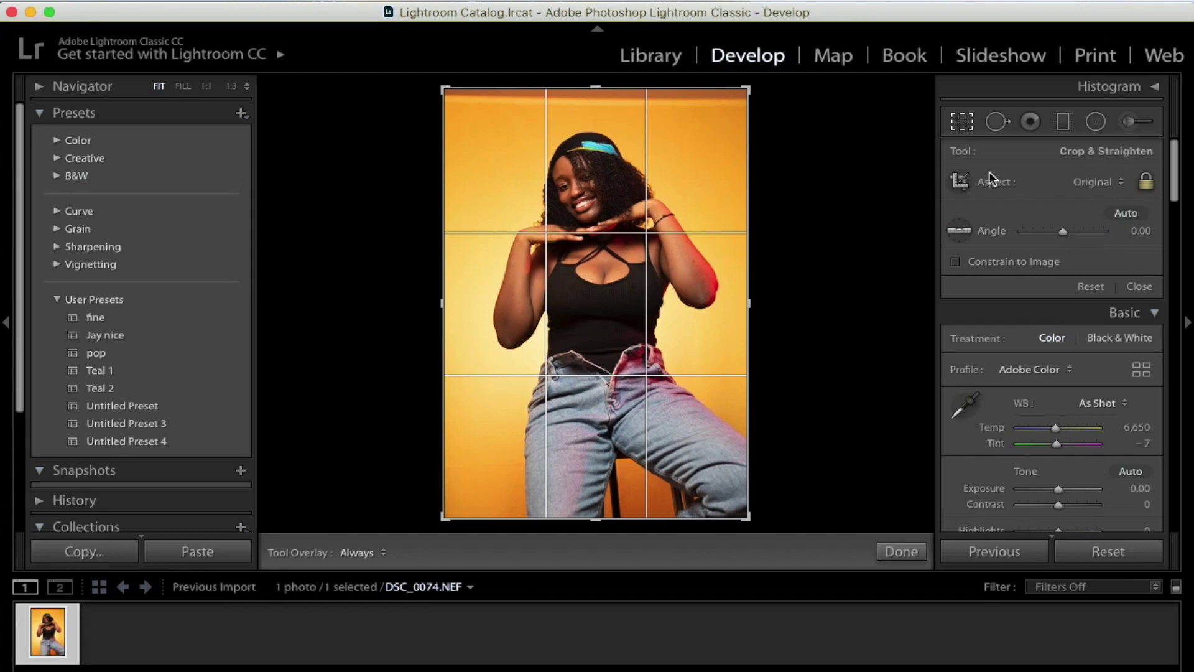
pyautogui.click(1121, 185)
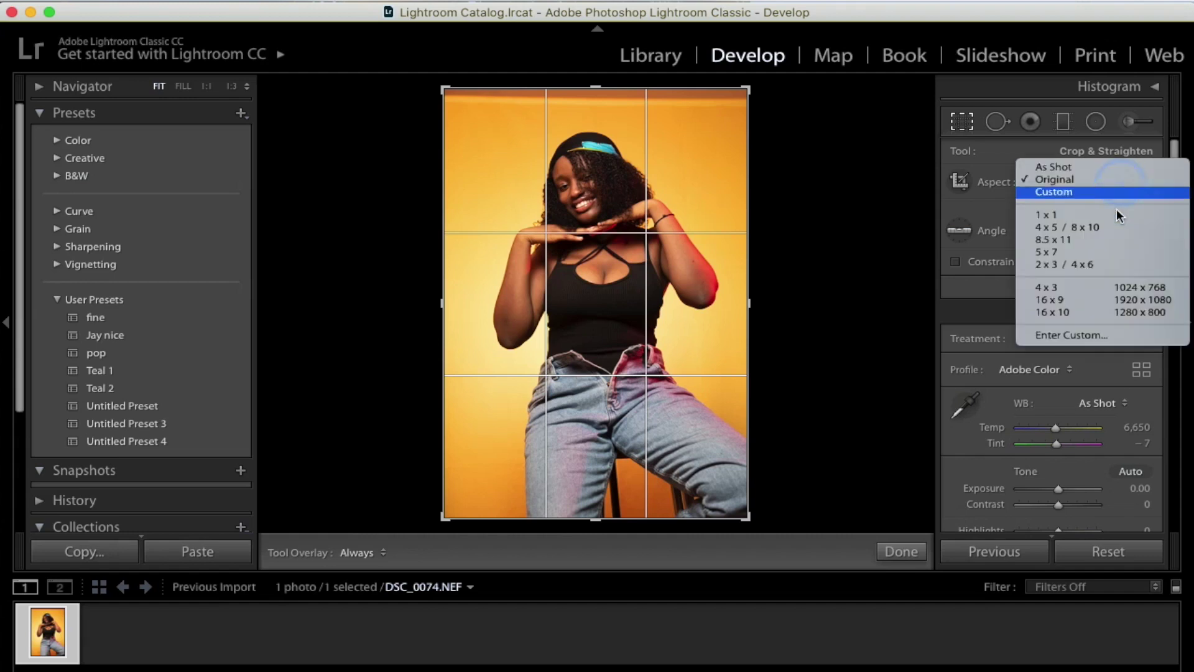
pyautogui.click(1117, 253)
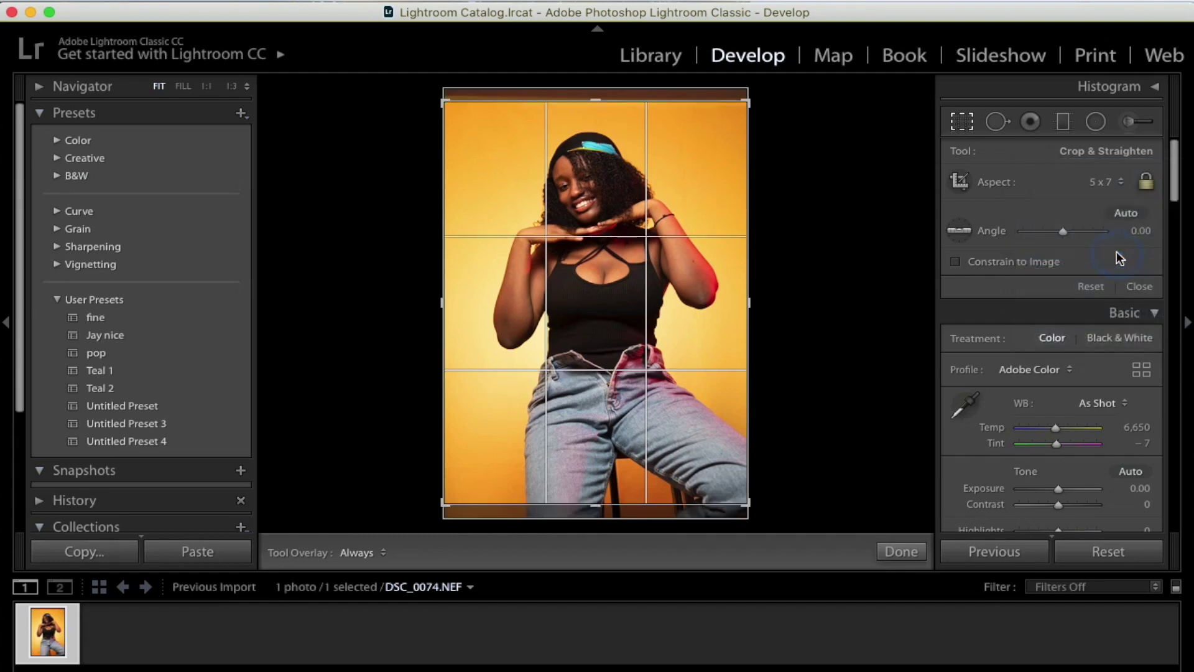
pyautogui.moveTo(443, 502); pyautogui.dragTo(468, 473)
pyautogui.moveTo(520, 411); pyautogui.dragTo(554, 401)
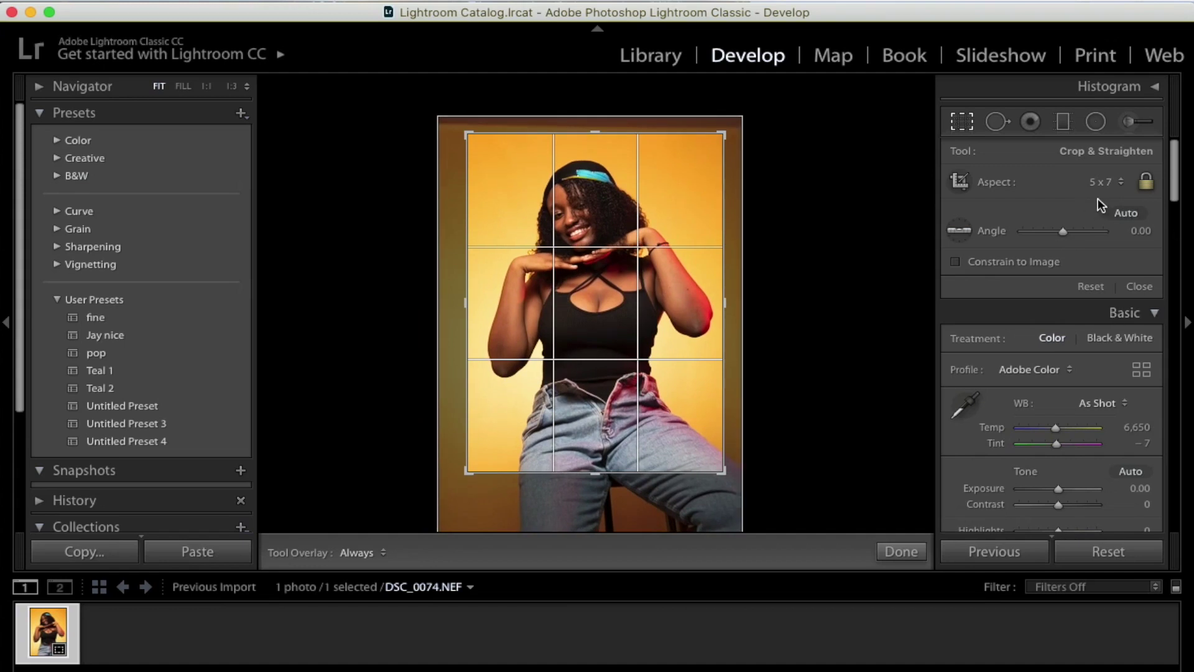
# Change the crop aspect ratio to 4 x 3, shift the photo slightly within the frame and apply the crop
pyautogui.click(1123, 181)
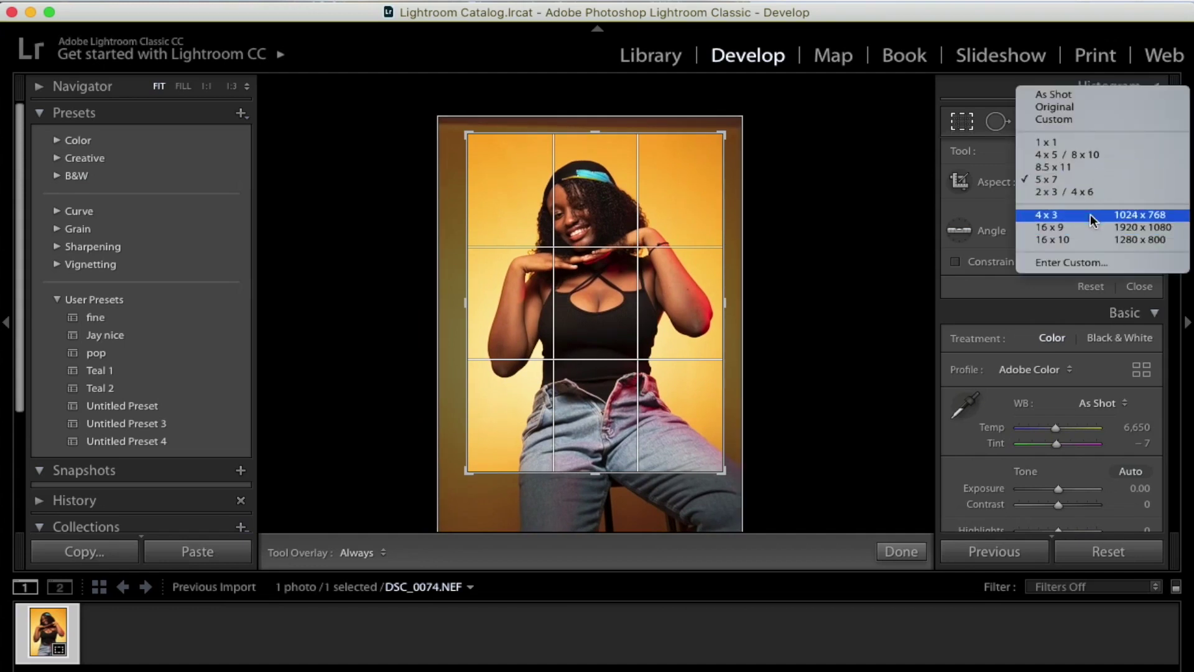
pyautogui.click(1095, 212)
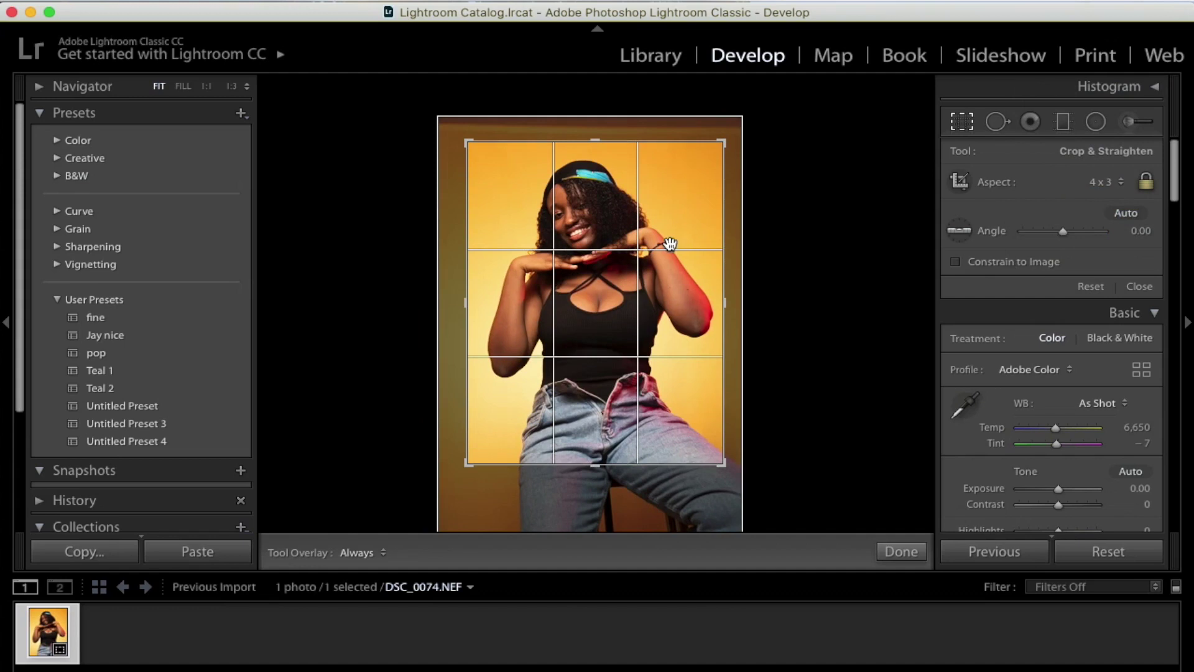
pyautogui.moveTo(669, 247); pyautogui.dragTo(661, 247)
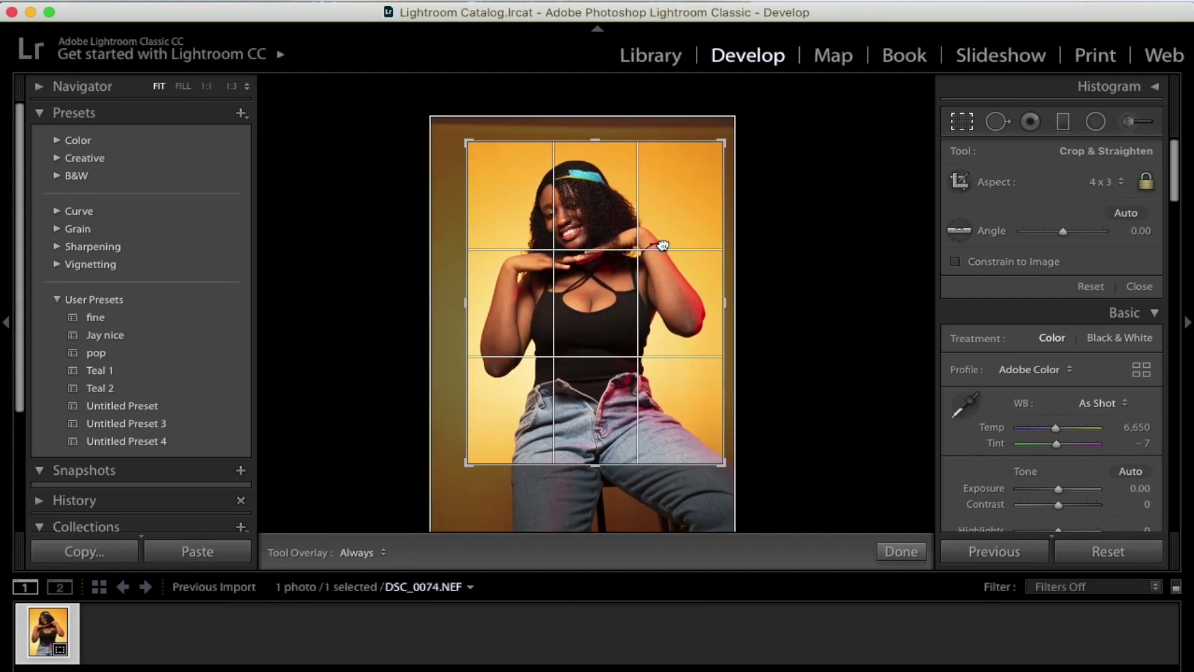
pyautogui.click(901, 551)
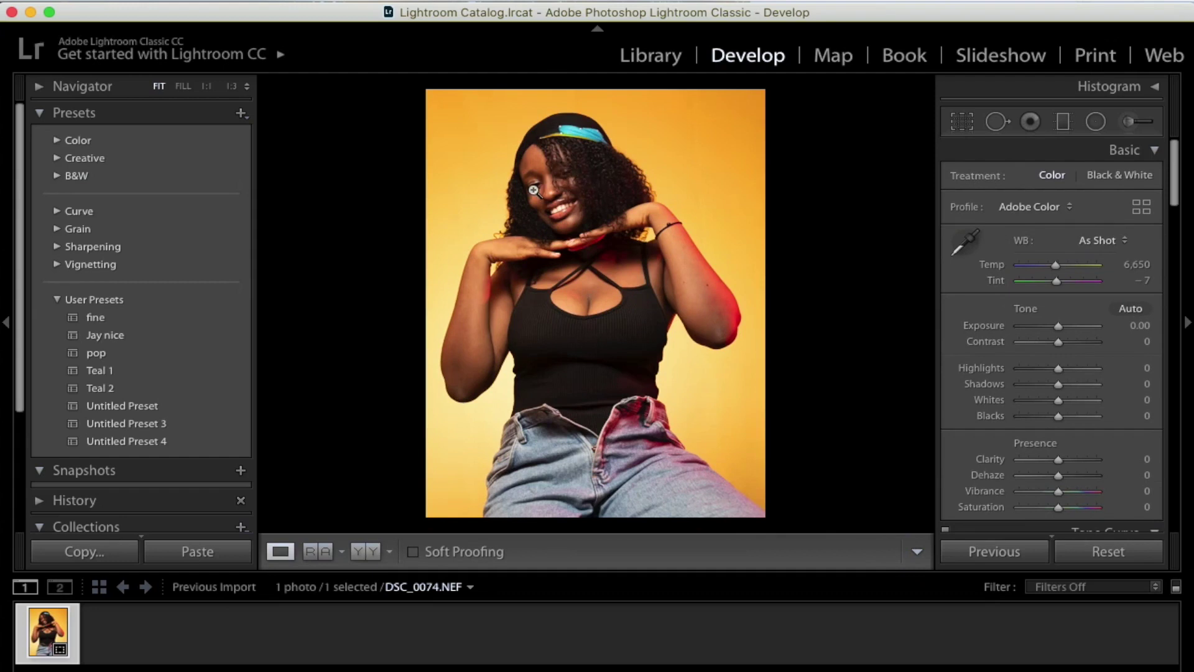
pyautogui.click(961, 122)
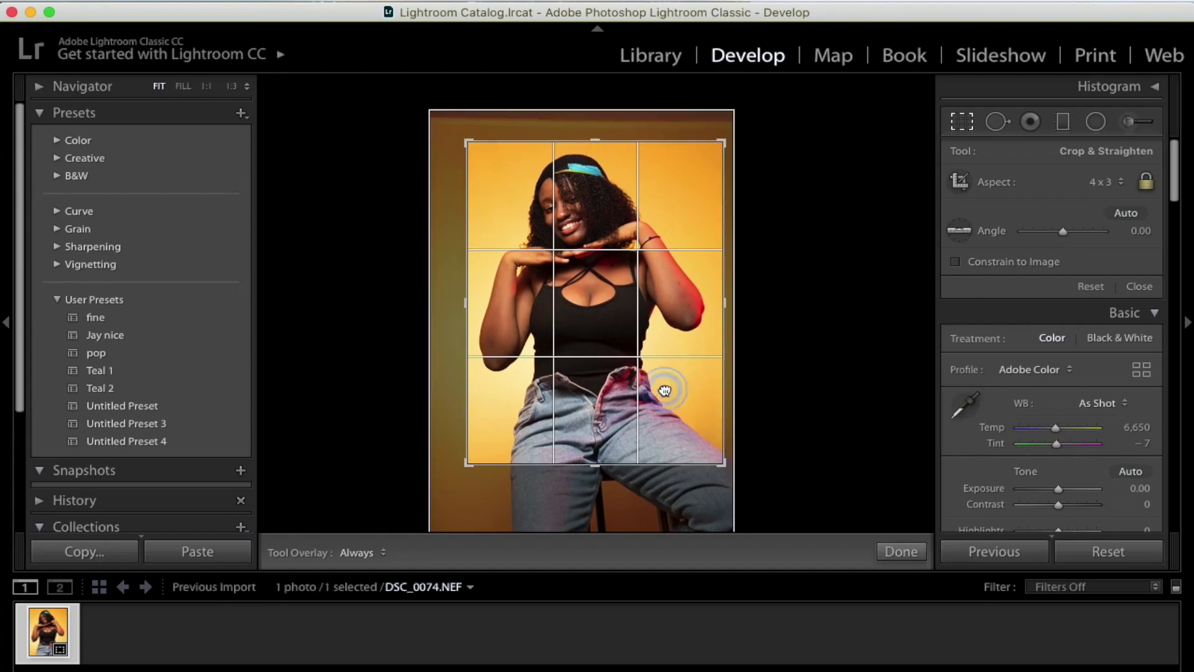
pyautogui.click(922, 556)
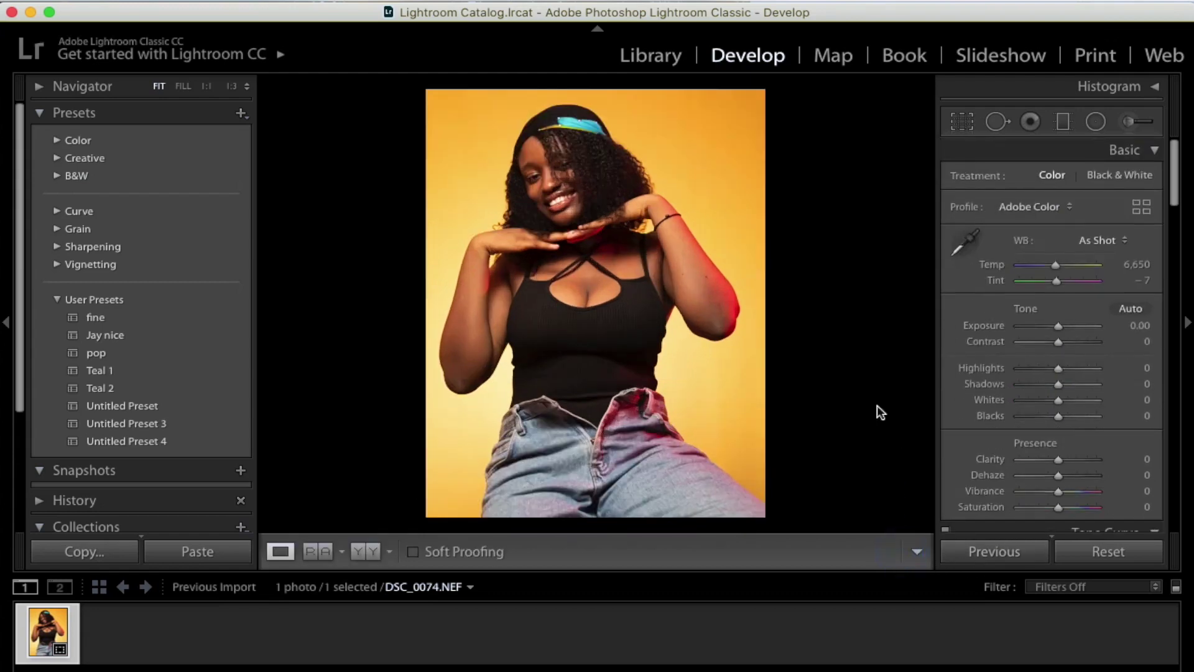
# Examine the skin on the woman's face and forehead at 1:1 magnification and return to the full view
pyautogui.click(545, 173)
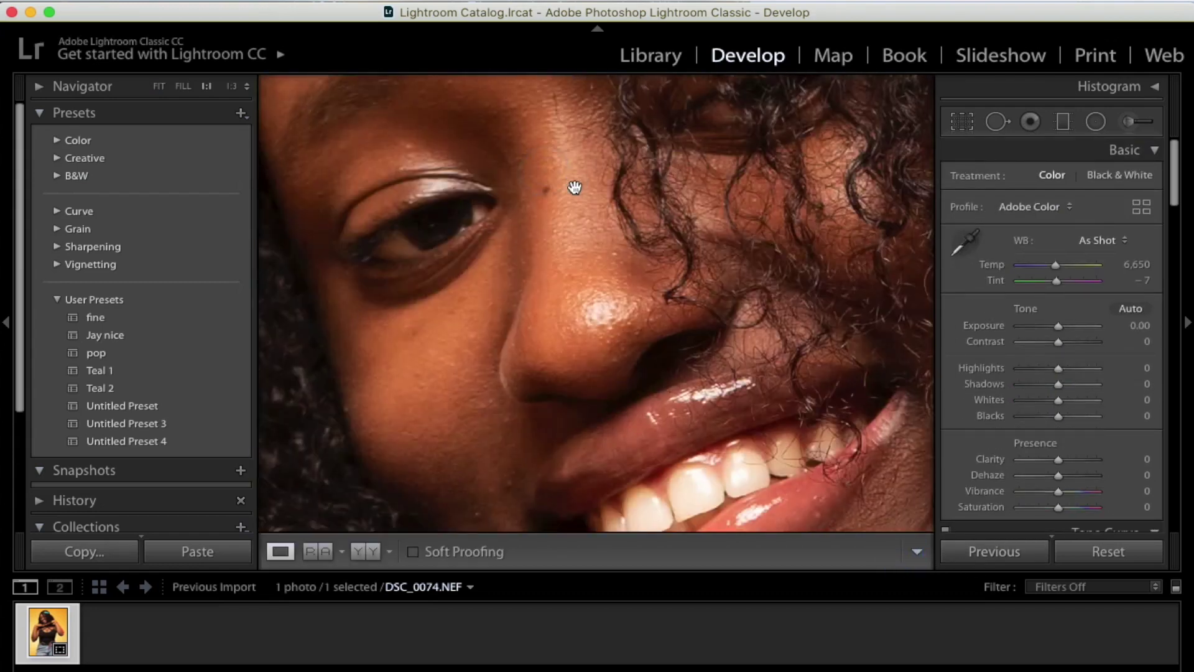
pyautogui.moveTo(580, 334); pyautogui.dragTo(629, 391)
pyautogui.moveTo(497, 215); pyautogui.dragTo(664, 400)
pyautogui.moveTo(547, 206); pyautogui.dragTo(563, 339)
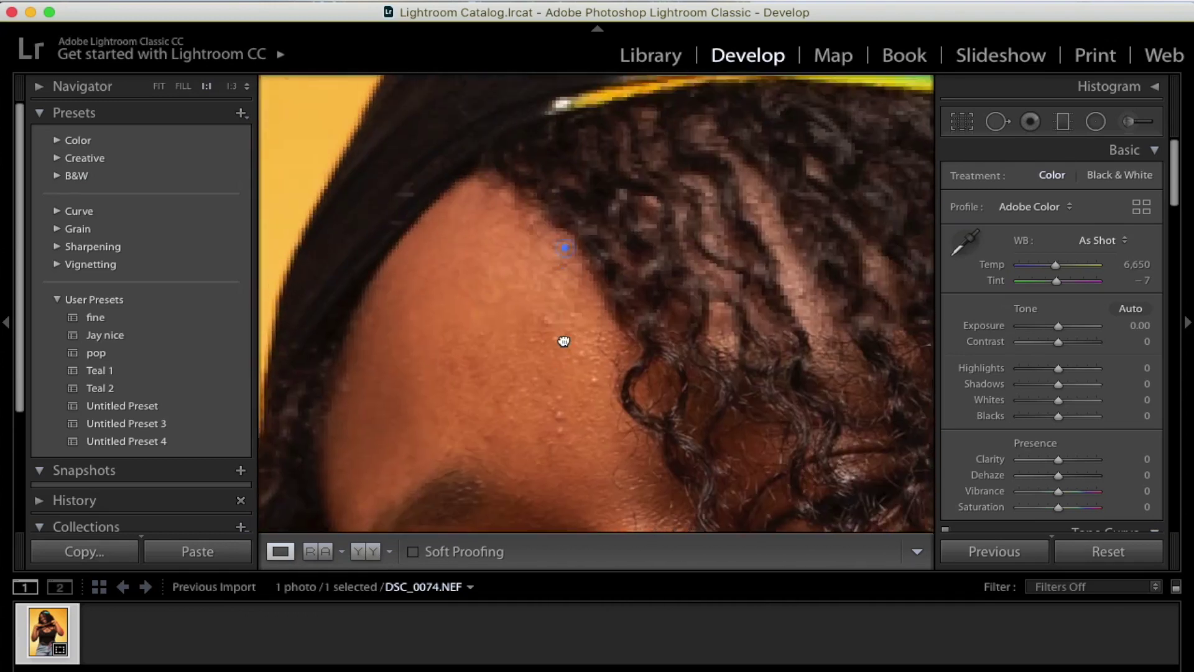
pyautogui.moveTo(738, 303); pyautogui.dragTo(530, 181)
pyautogui.click(531, 269)
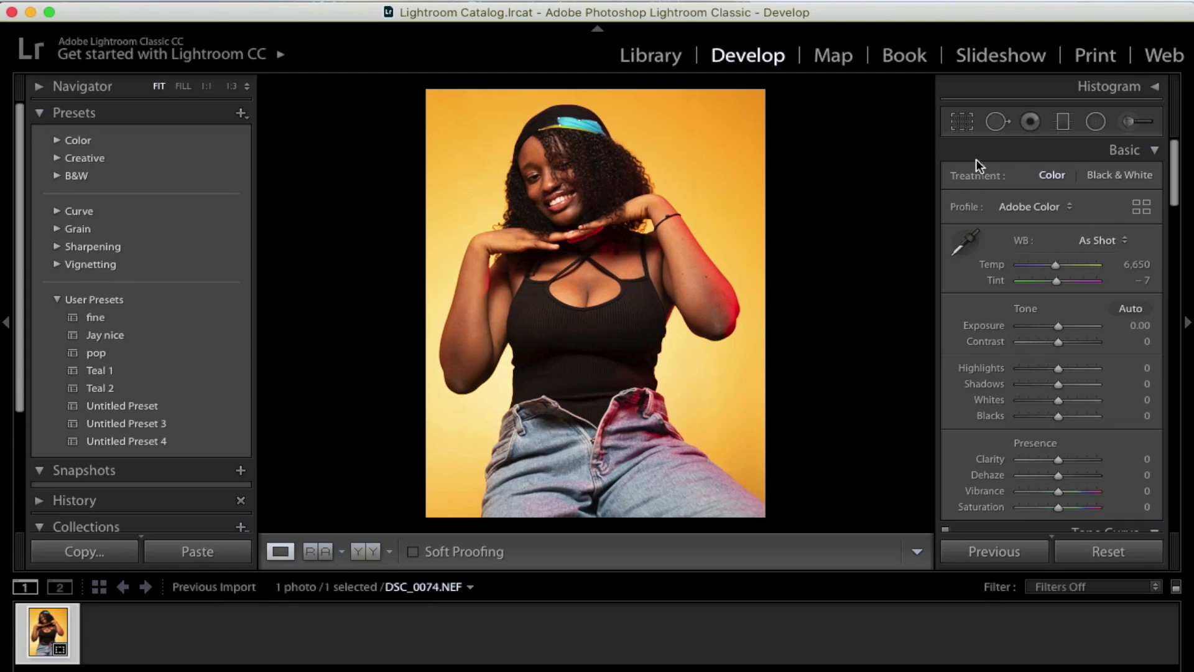
pyautogui.click(962, 121)
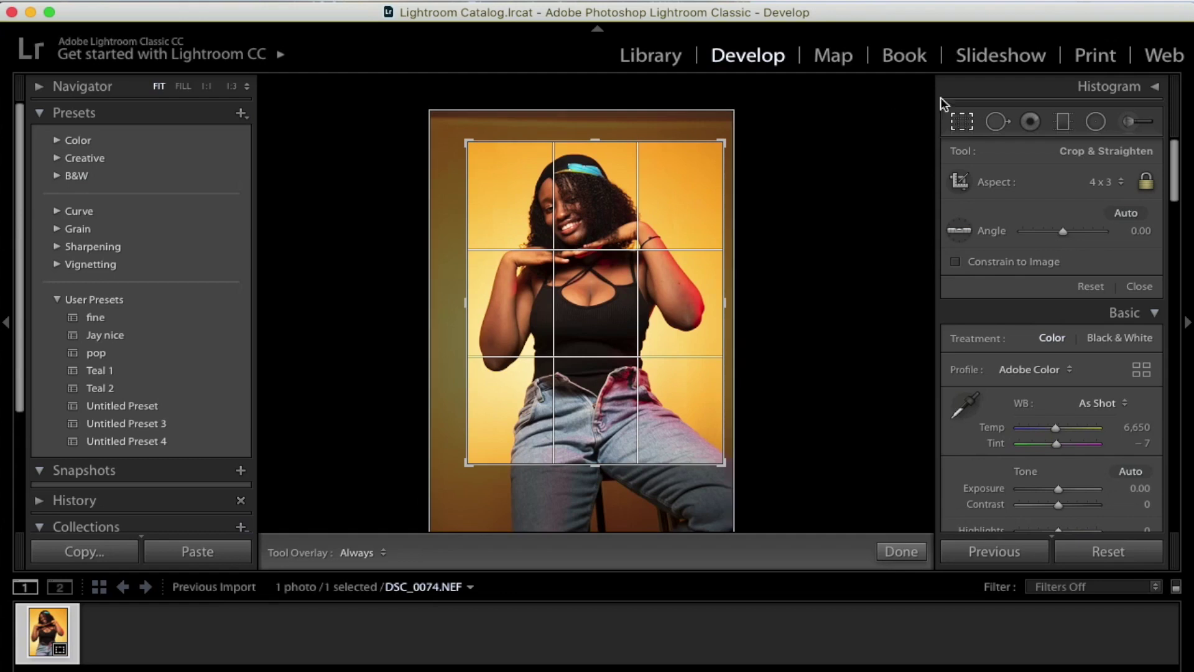
pyautogui.click(962, 122)
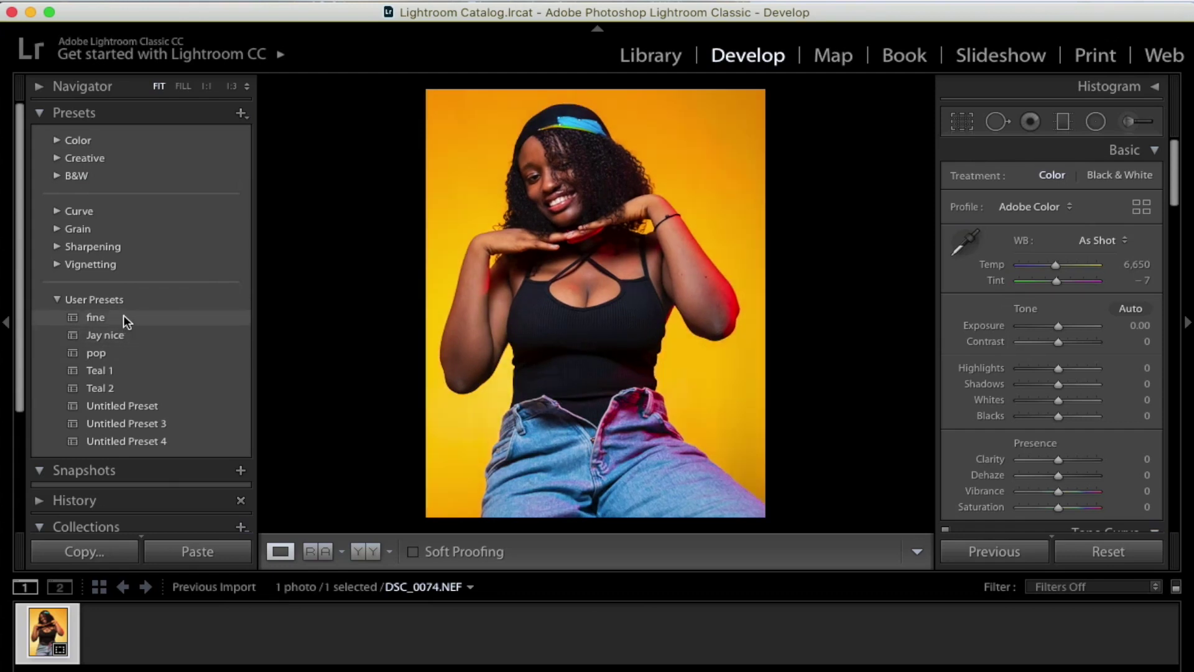
# Apply the user preset "fine" and compare the face before and after at 1:1 magnification
pyautogui.click(123, 315)
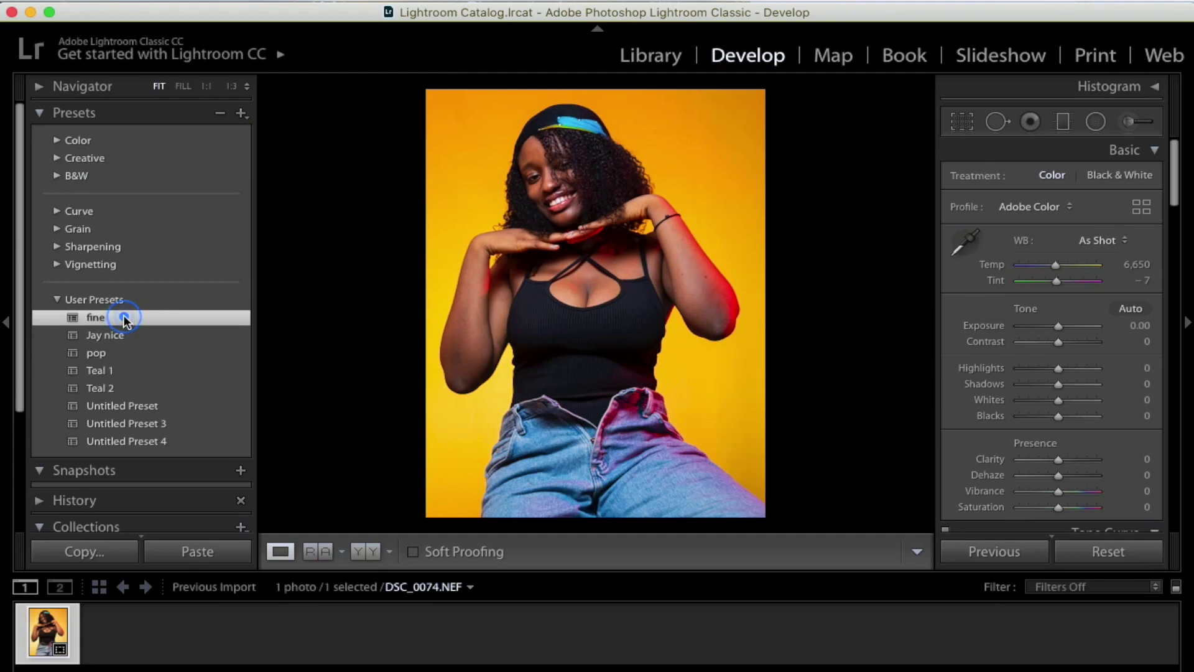
pyautogui.click(562, 154)
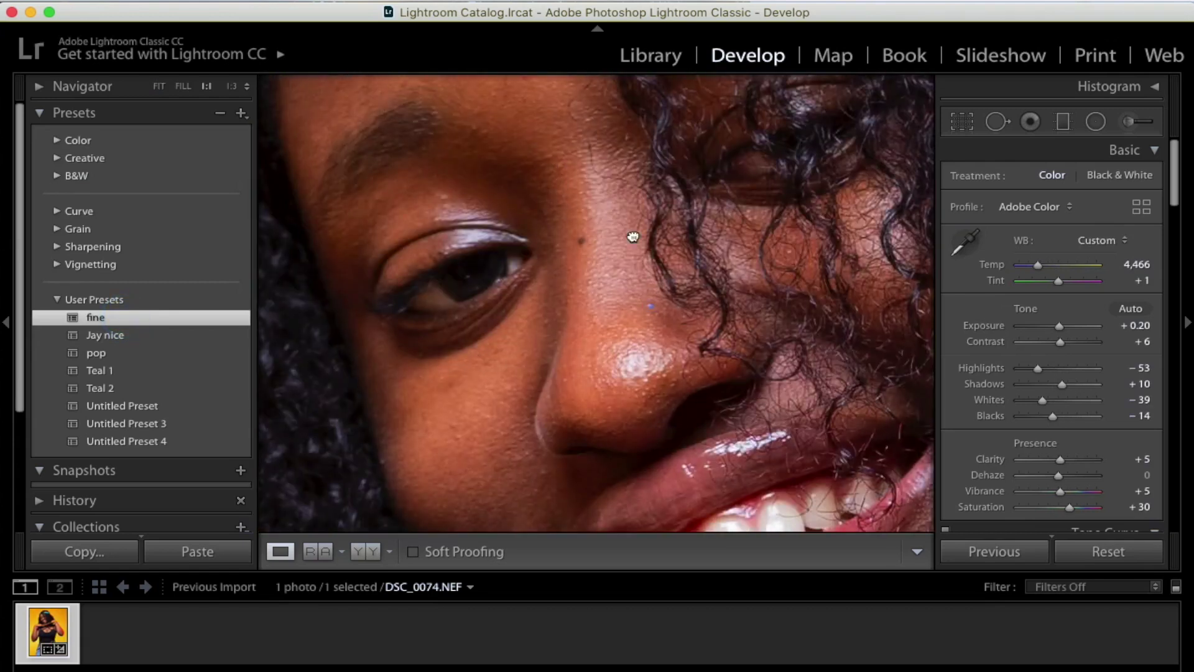
pyautogui.scroll(-5, 631, 235)
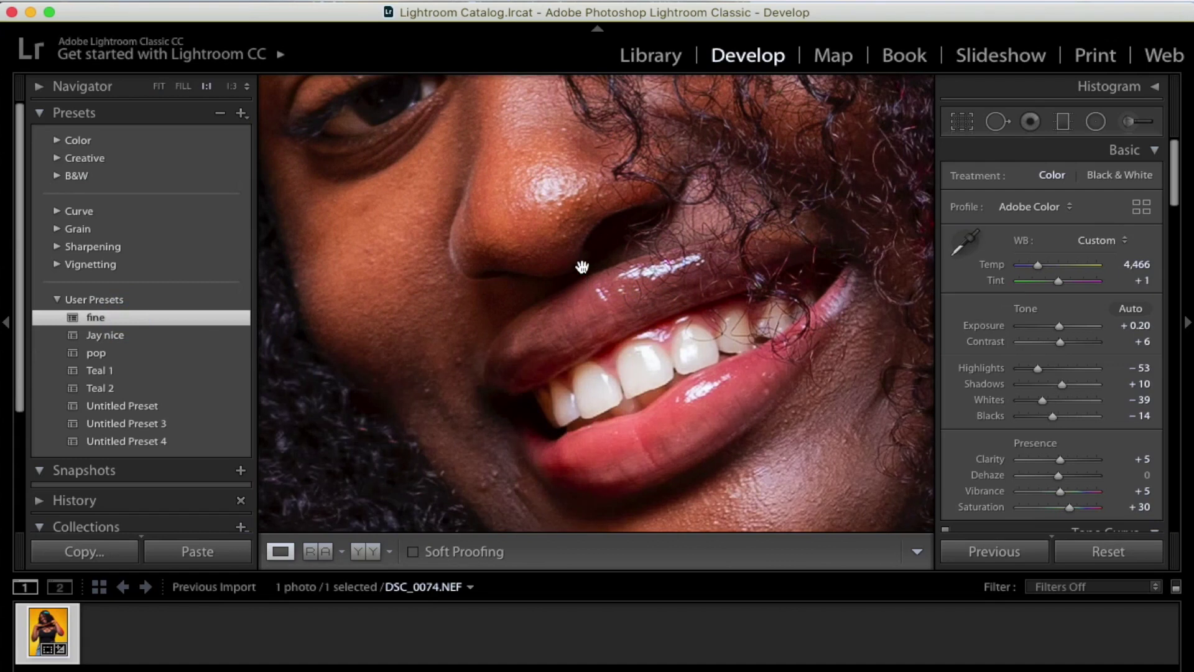
pyautogui.press('y')
pyautogui.moveTo(516, 213); pyautogui.dragTo(590, 227)
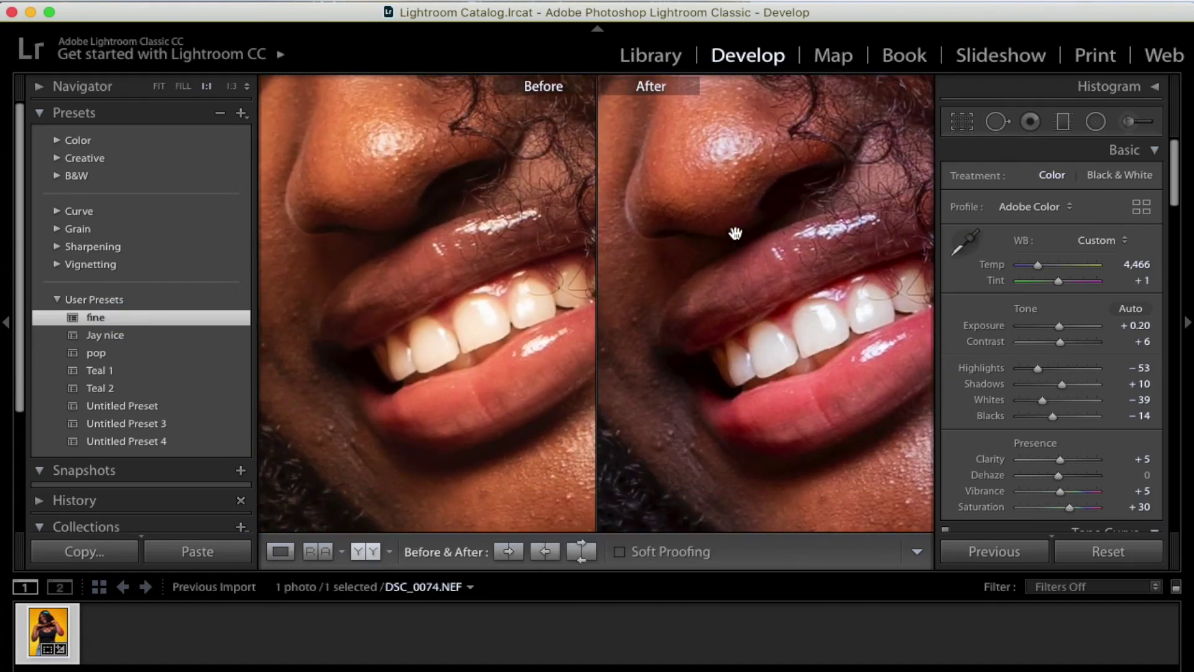
pyautogui.scroll(10, 715, 205)
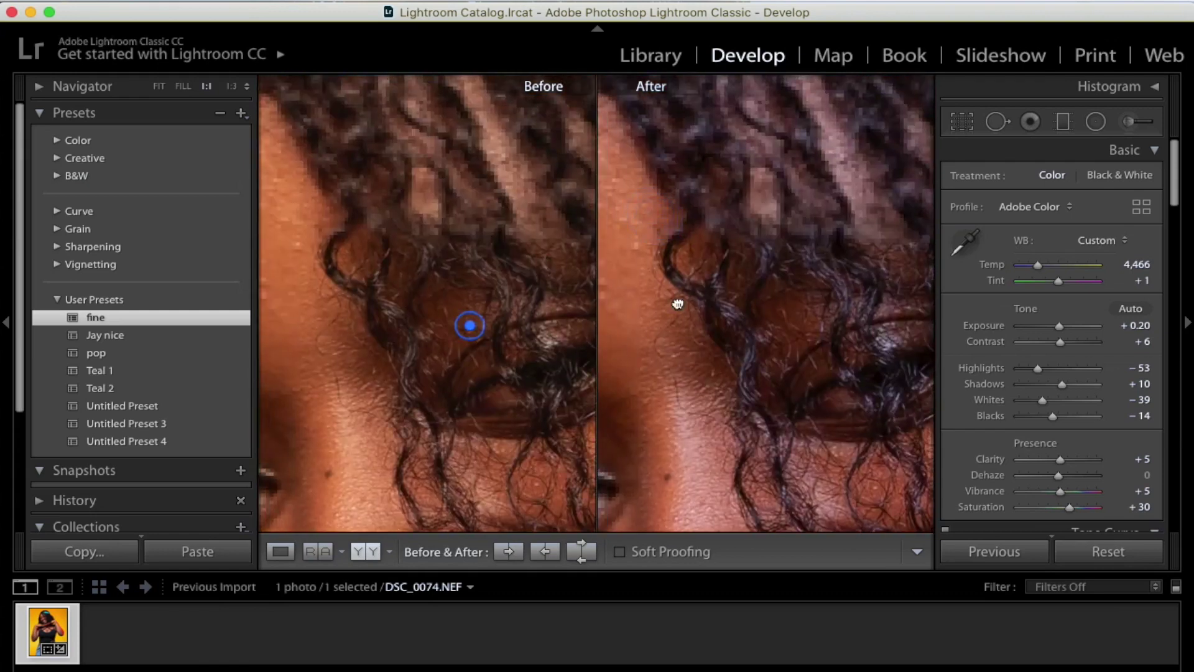
# Compare the hair, cheek and chin before and after at close range, and return to the single full view
pyautogui.scroll(-5, 674, 307)
pyautogui.scroll(-10, 541, 272)
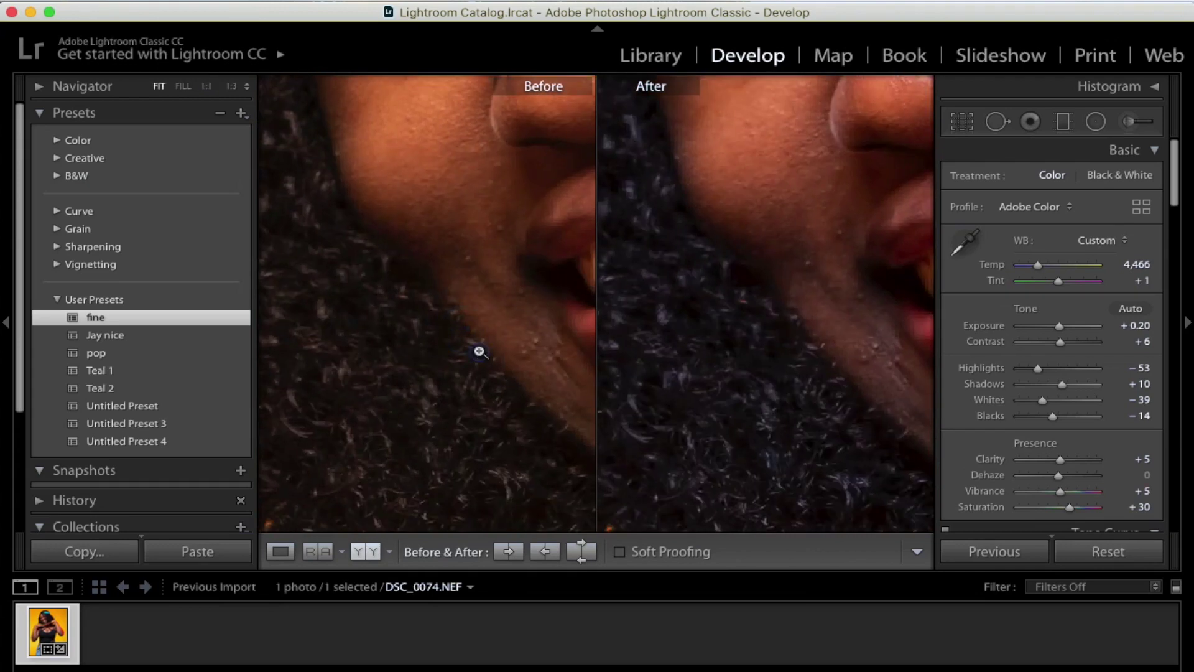
pyautogui.click(476, 349)
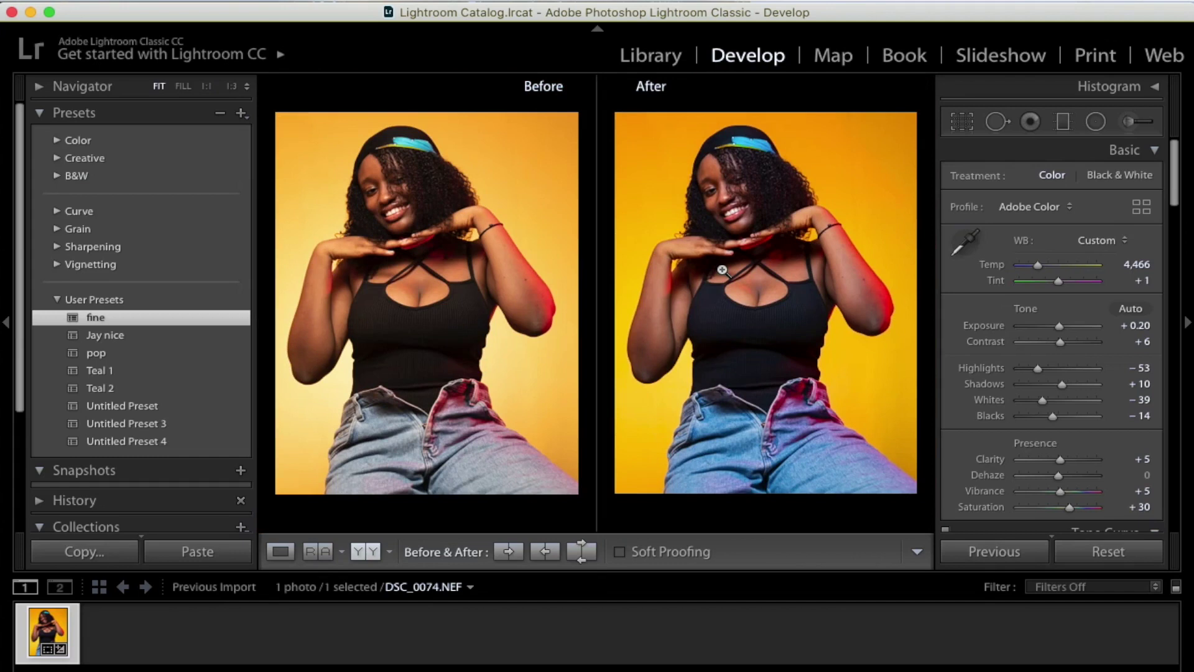
pyautogui.press('y')
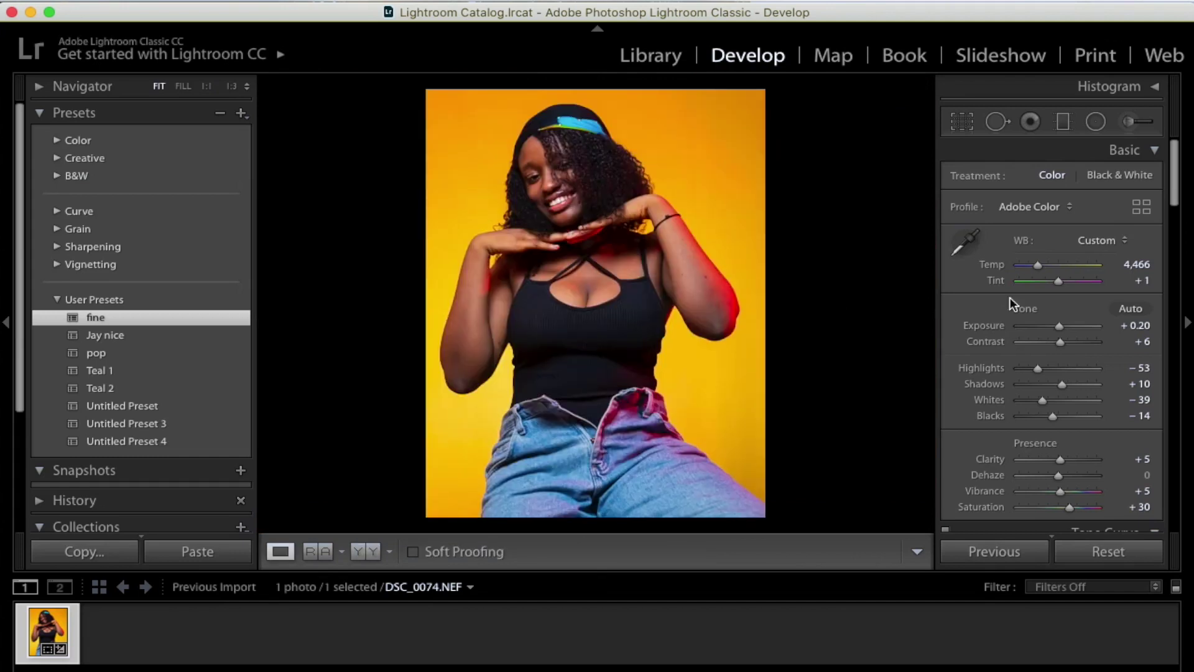
# Try a Tint of −7, check the red edge light on the arm at 1:1, and set Tint to +2
pyautogui.moveTo(1059, 285); pyautogui.dragTo(1056, 285)
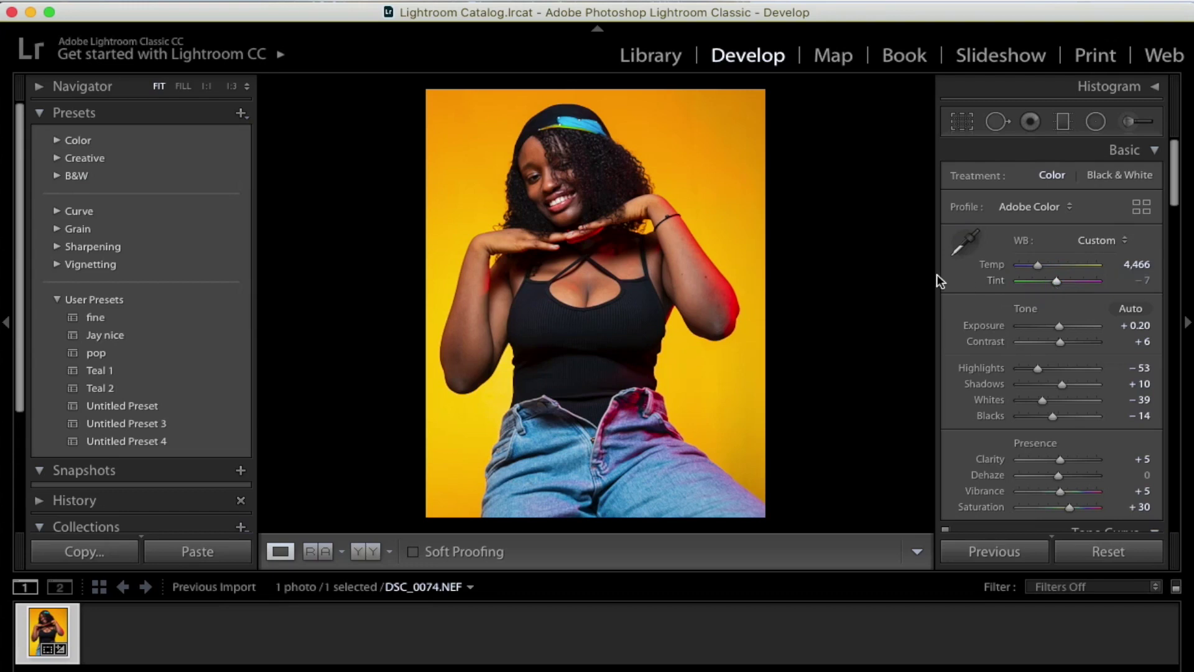
pyautogui.click(715, 260)
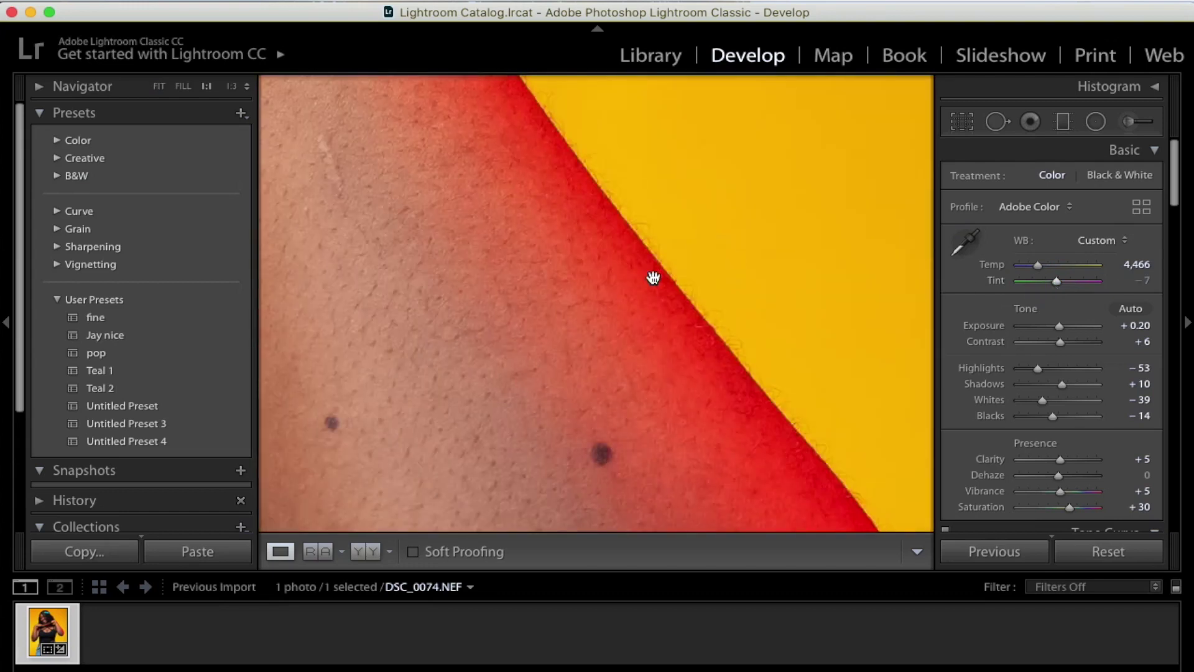
pyautogui.click(626, 276)
pyautogui.moveTo(1054, 286); pyautogui.dragTo(1057, 282)
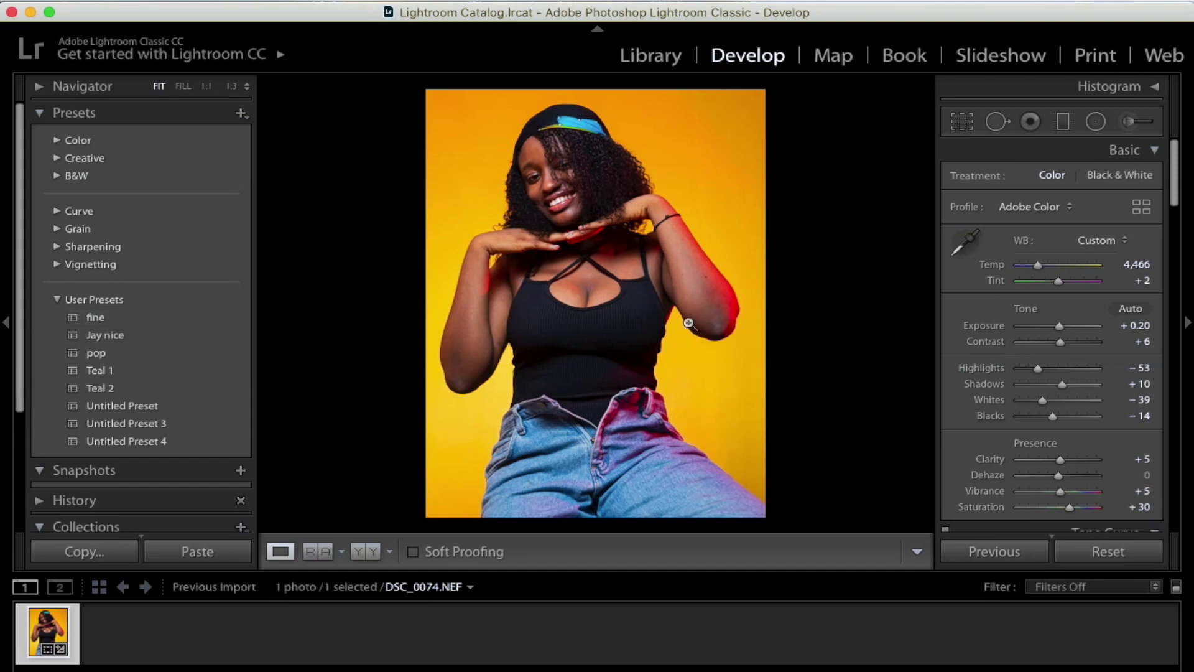
# Set Exposure to +0.45, Highlights to −44, Shadows to +15, Whites to −30 and Blacks to −8
pyautogui.press('super+z')
pyautogui.scroll(-3, 1070, 393)
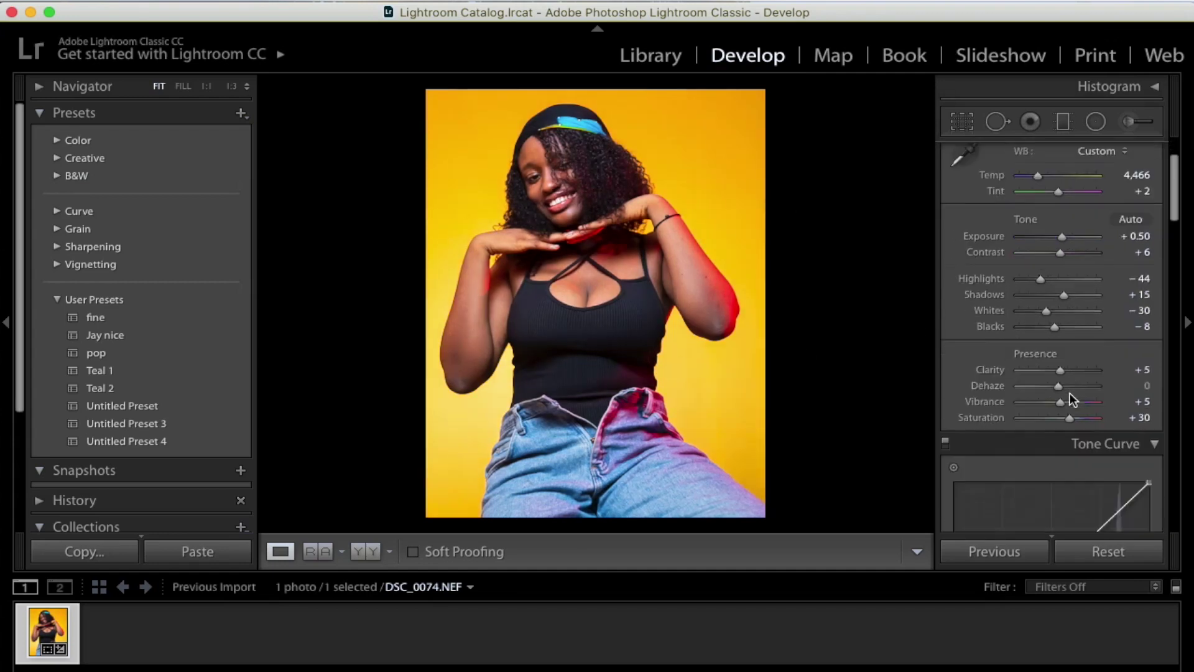
pyautogui.press('Down')
pyautogui.scroll(-1, 1082, 304)
pyautogui.scroll(-1, 1092, 355)
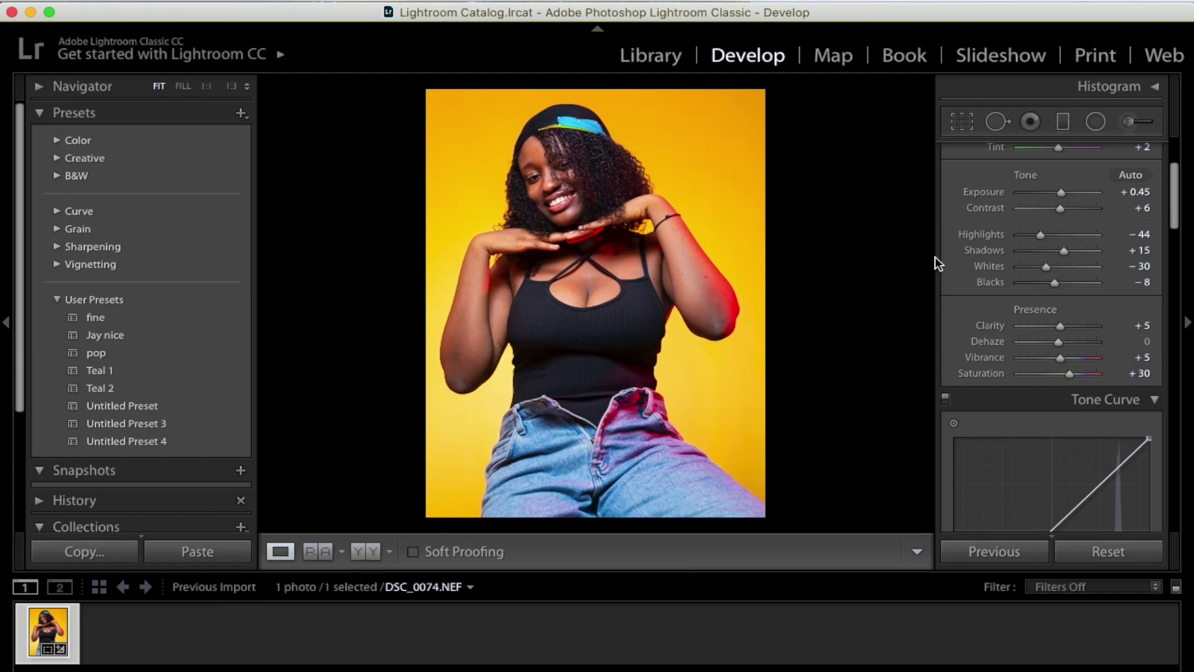
# Set Vibrance to +25 and Saturation to +31, and compare the whole photo before and after
pyautogui.moveTo(1059, 357); pyautogui.dragTo(1073, 358)
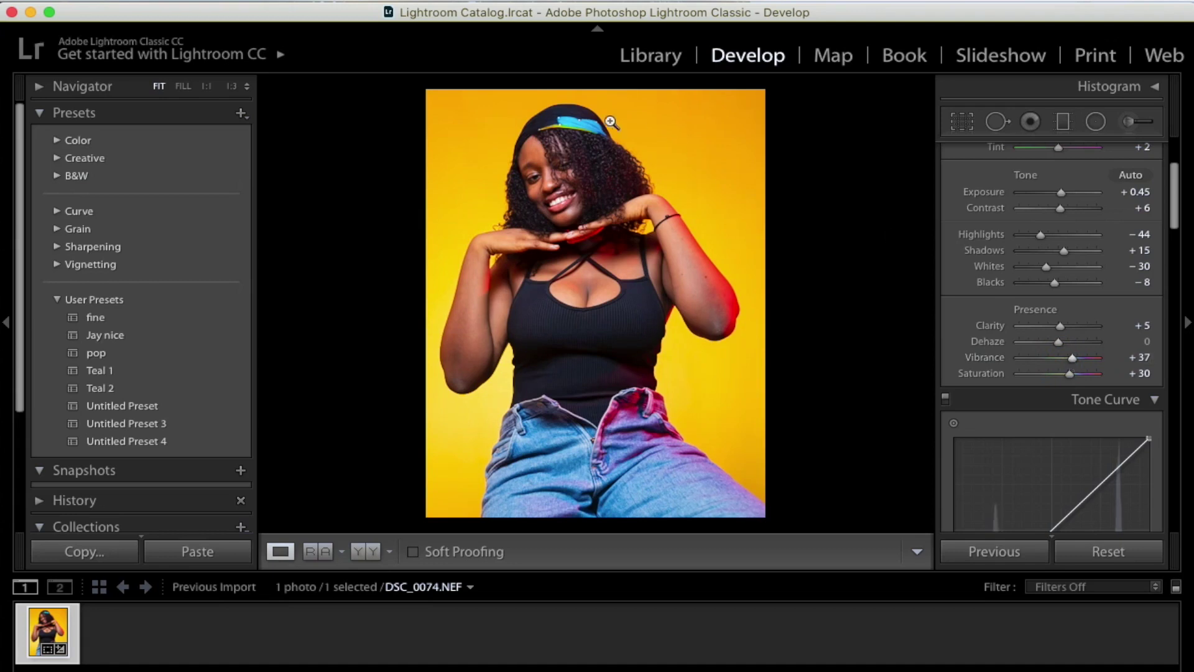
pyautogui.moveTo(1071, 359); pyautogui.dragTo(1066, 359)
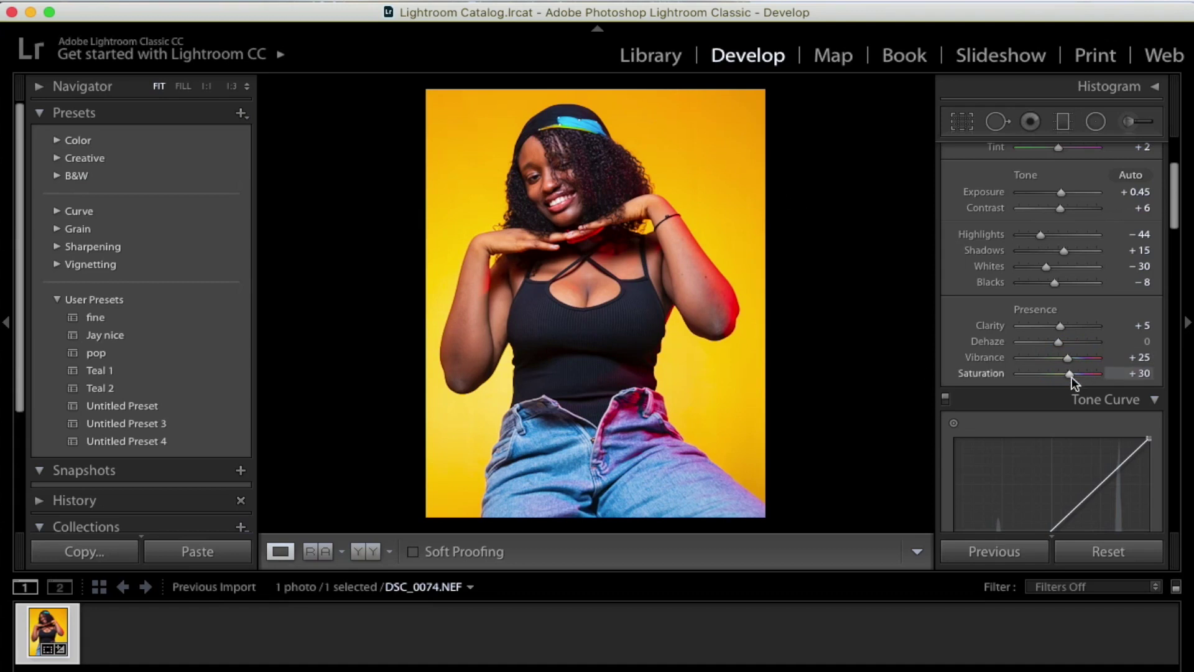
pyautogui.moveTo(1070, 375); pyautogui.dragTo(1070, 375)
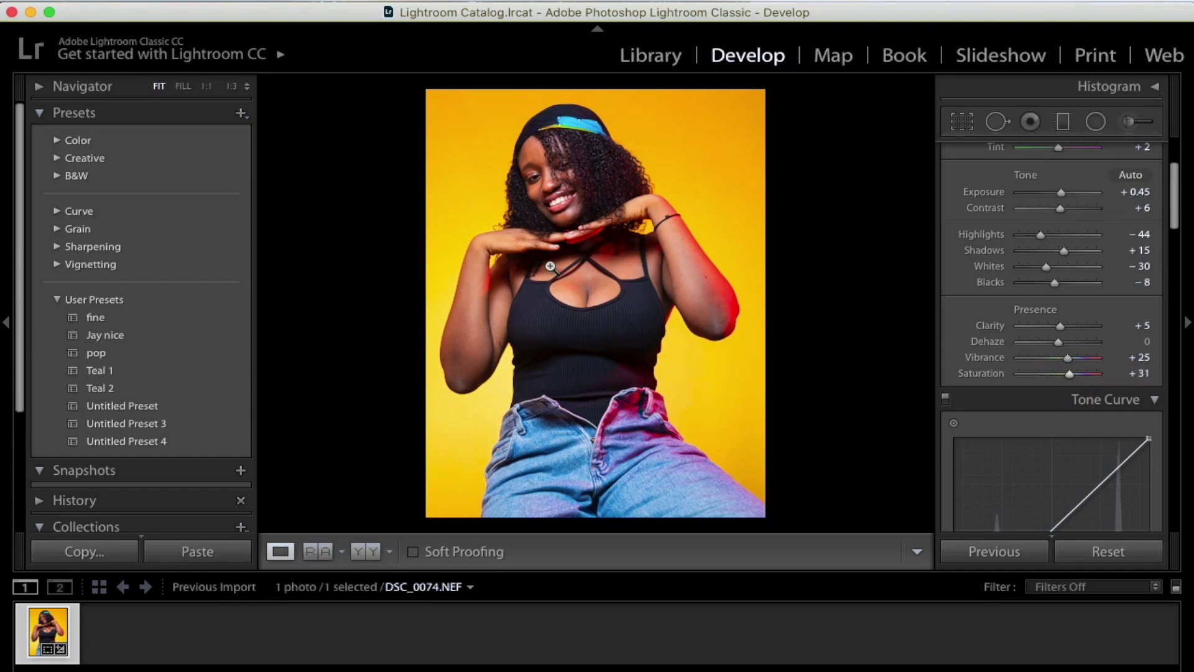
pyautogui.press('y')
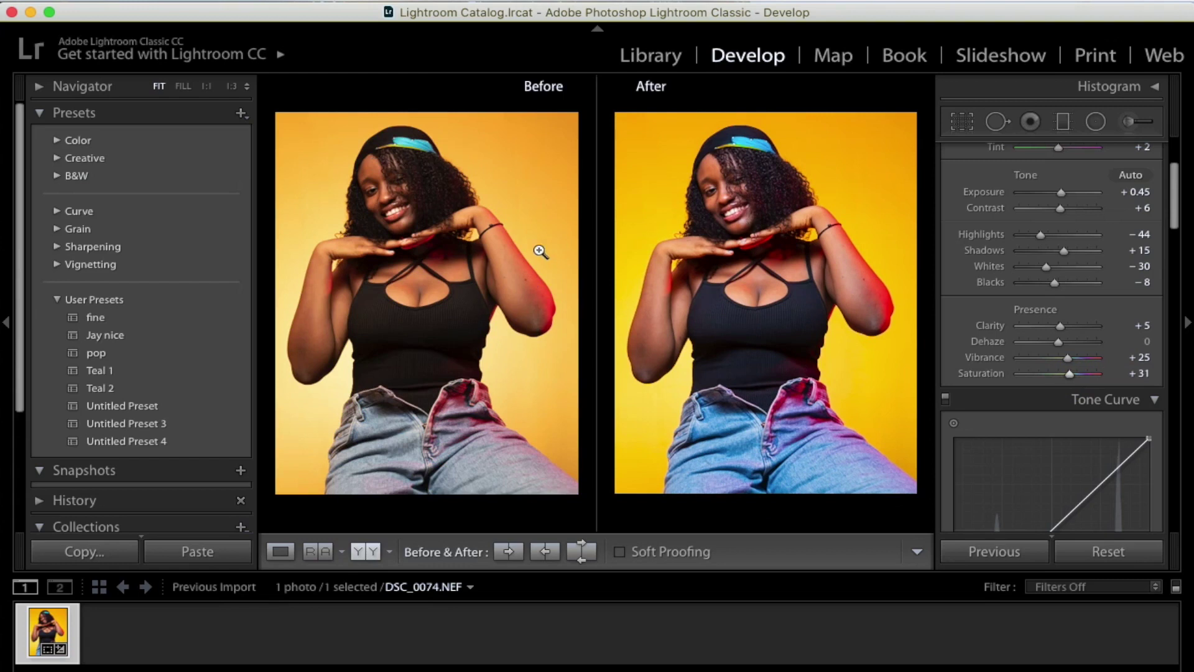
pyautogui.press('y')
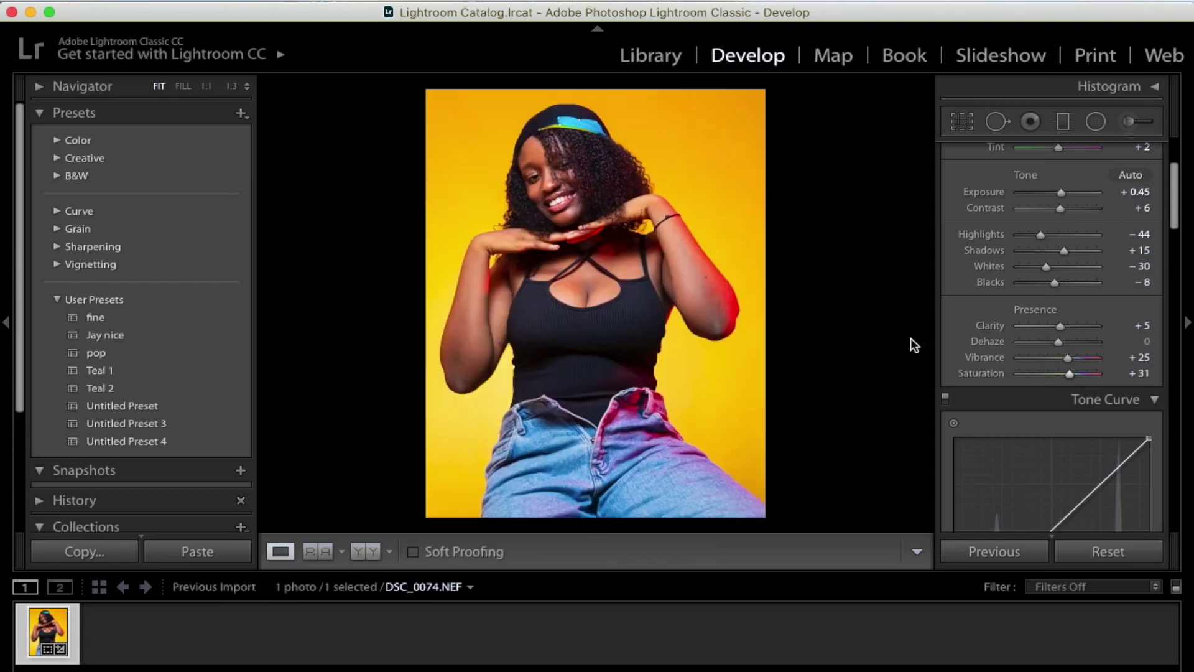
# Examine the HSL/Color hue, saturation and luminance settings for each colour range, from orange through magenta and red
pyautogui.scroll(-8, 1069, 373)
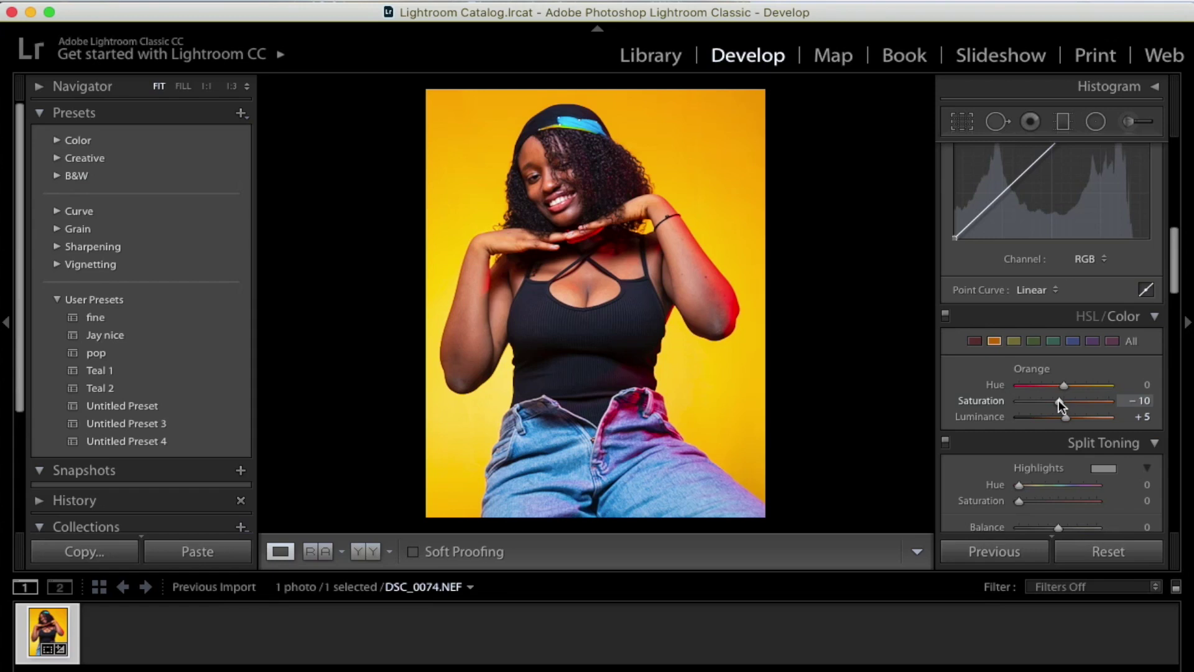
pyautogui.click(1013, 342)
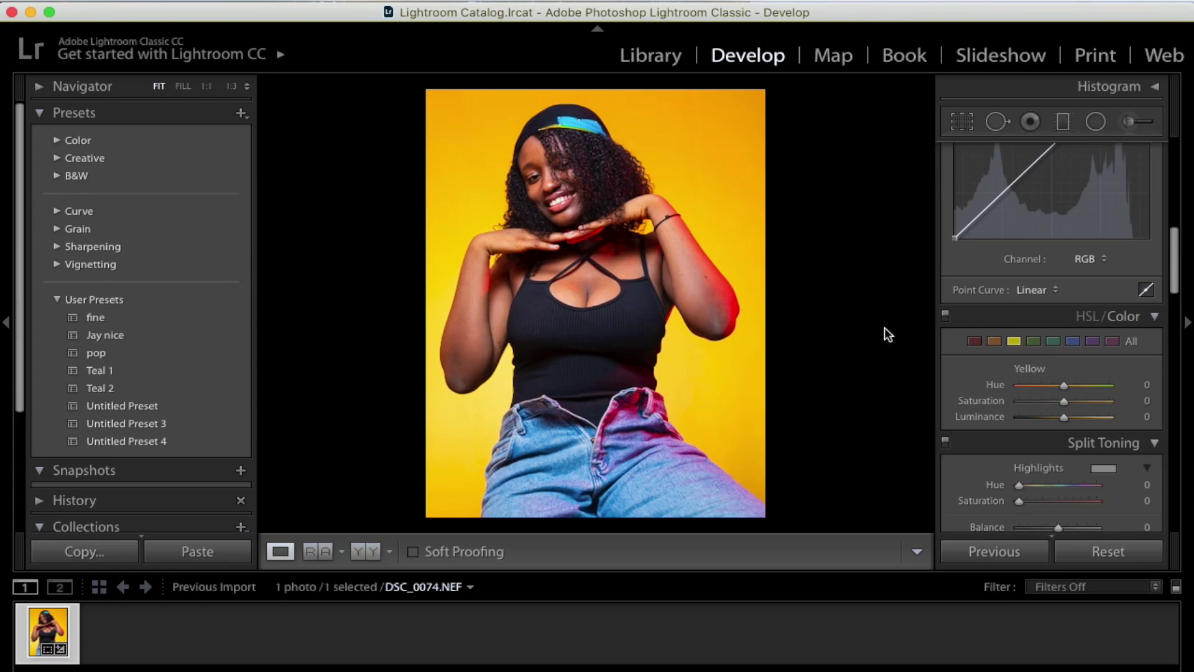
pyautogui.click(1034, 341)
pyautogui.click(1054, 342)
pyautogui.click(1070, 339)
pyautogui.click(1096, 342)
pyautogui.click(1115, 341)
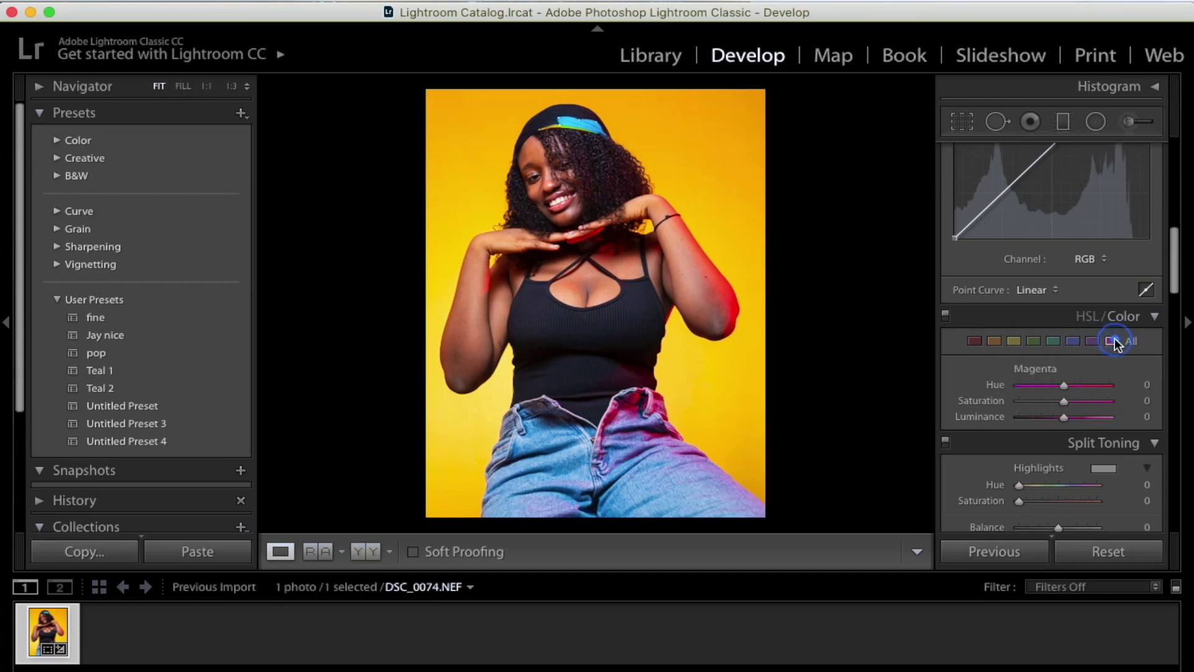
pyautogui.click(975, 341)
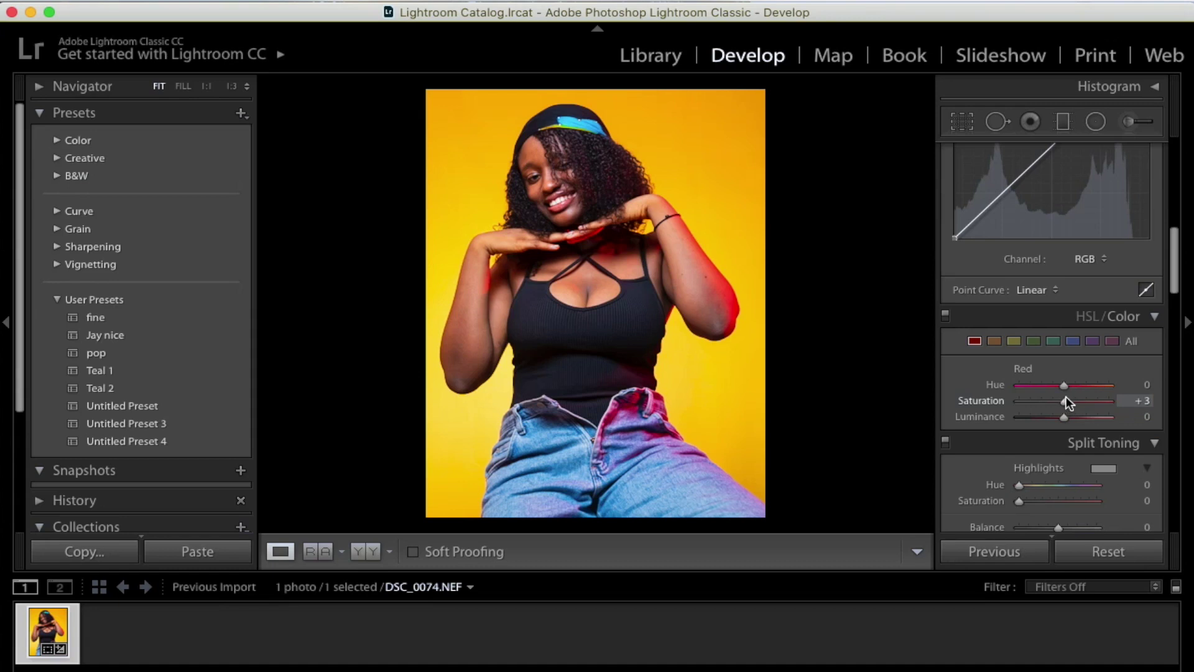
# Review the sharpening, noise reduction, lens profile correction and transform settings
pyautogui.scroll(-10, 1084, 508)
pyautogui.scroll(-5, 1084, 478)
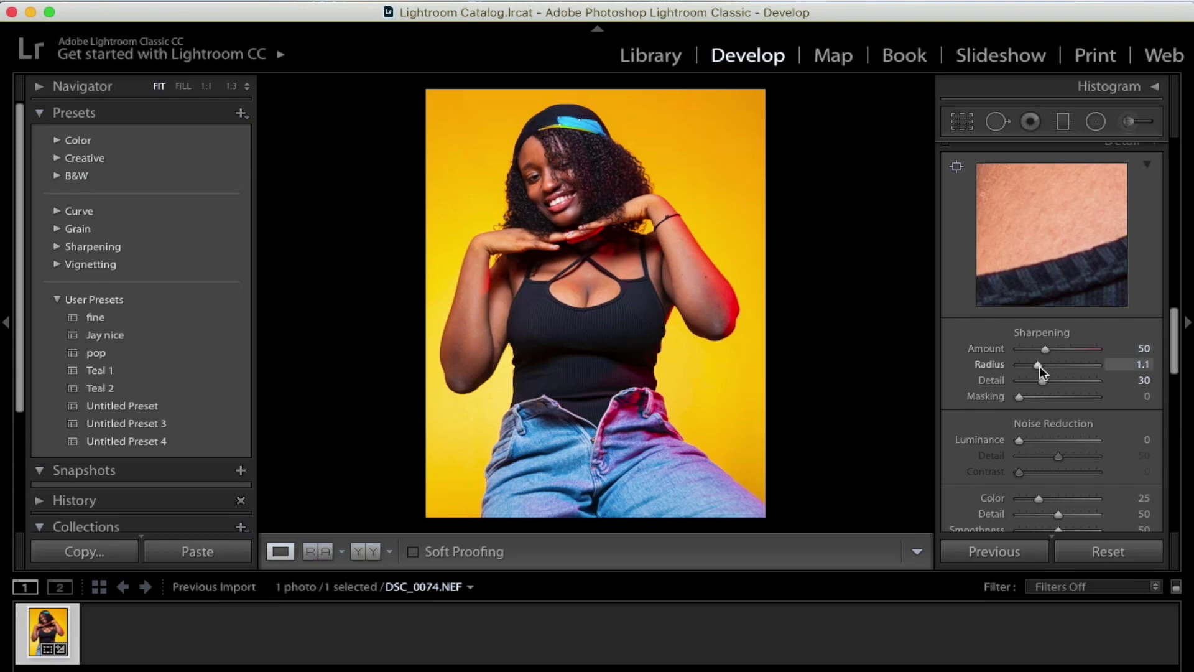
pyautogui.scroll(-15, 1098, 407)
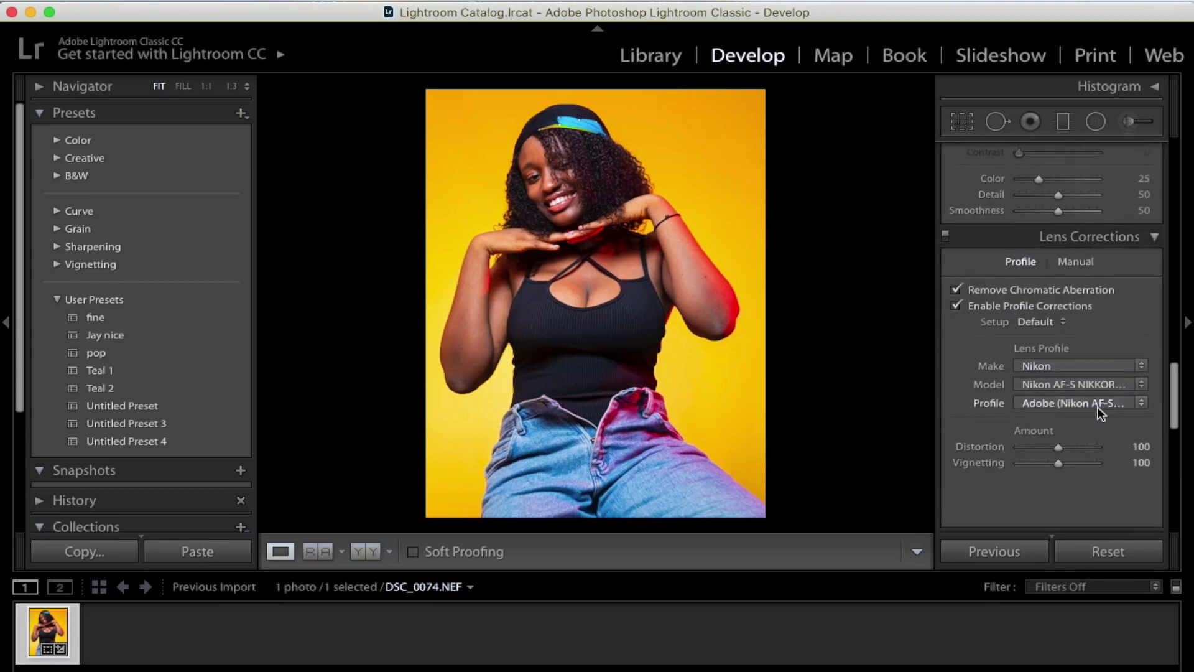
pyautogui.scroll(-10, 1096, 405)
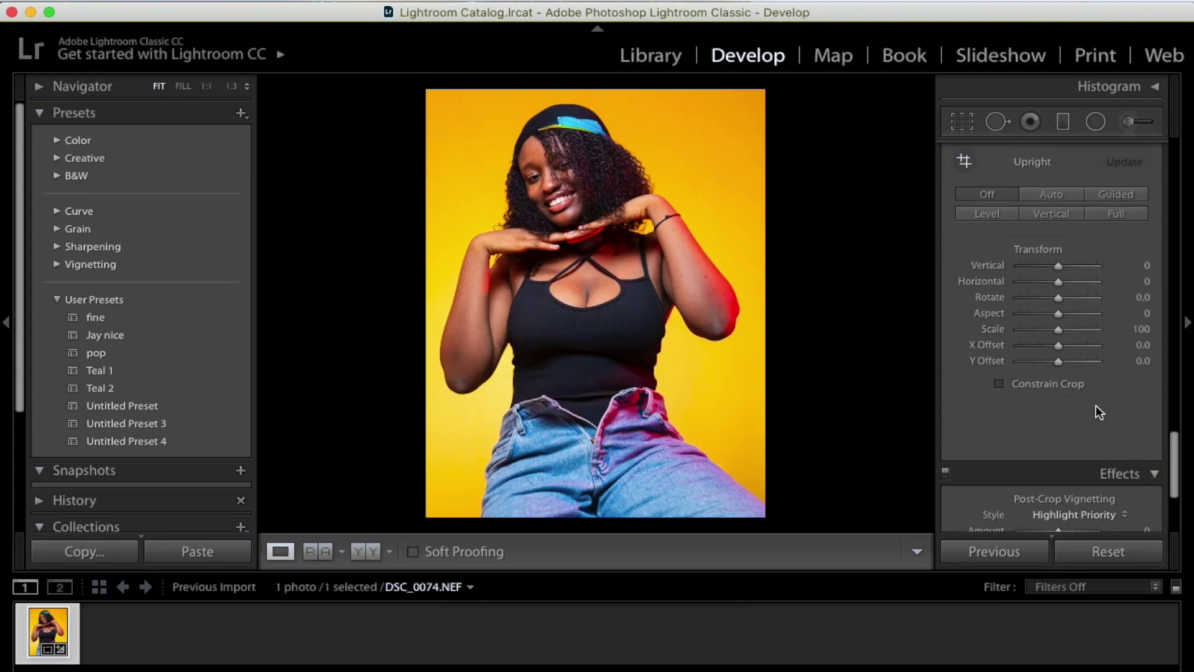
pyautogui.scroll(15, 1096, 403)
pyautogui.scroll(-5, 988, 498)
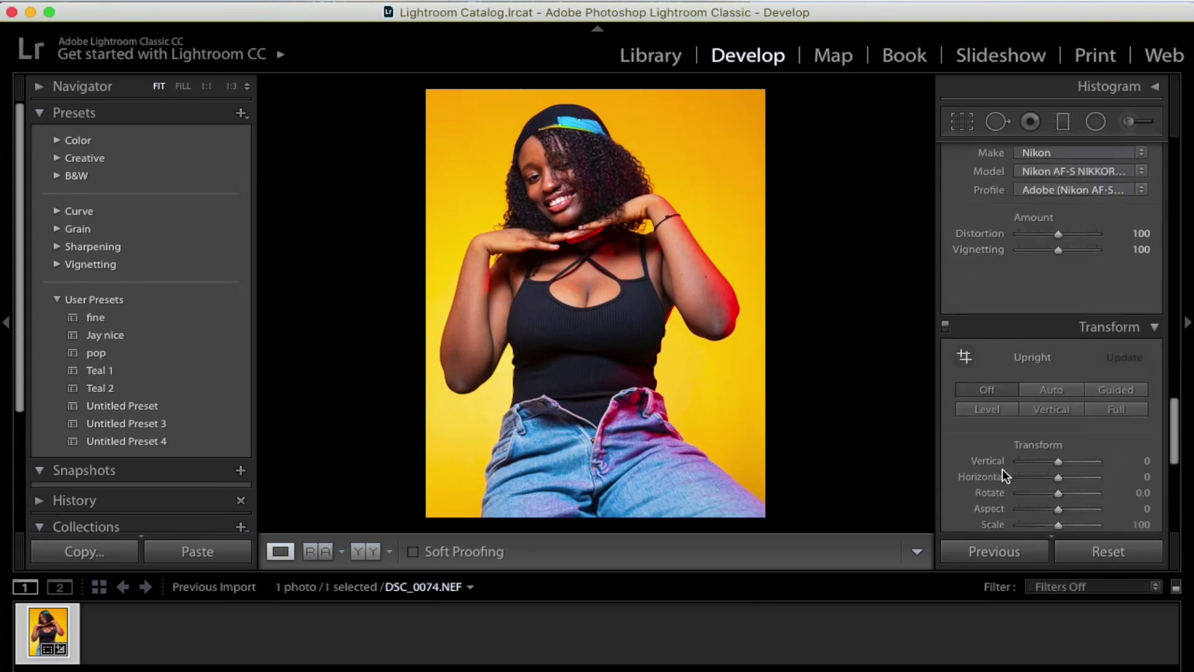
# Open the edited DSC_0074.NEF in Adobe Photoshop CC 2018 for retouching
pyautogui.rightClick(43, 641)
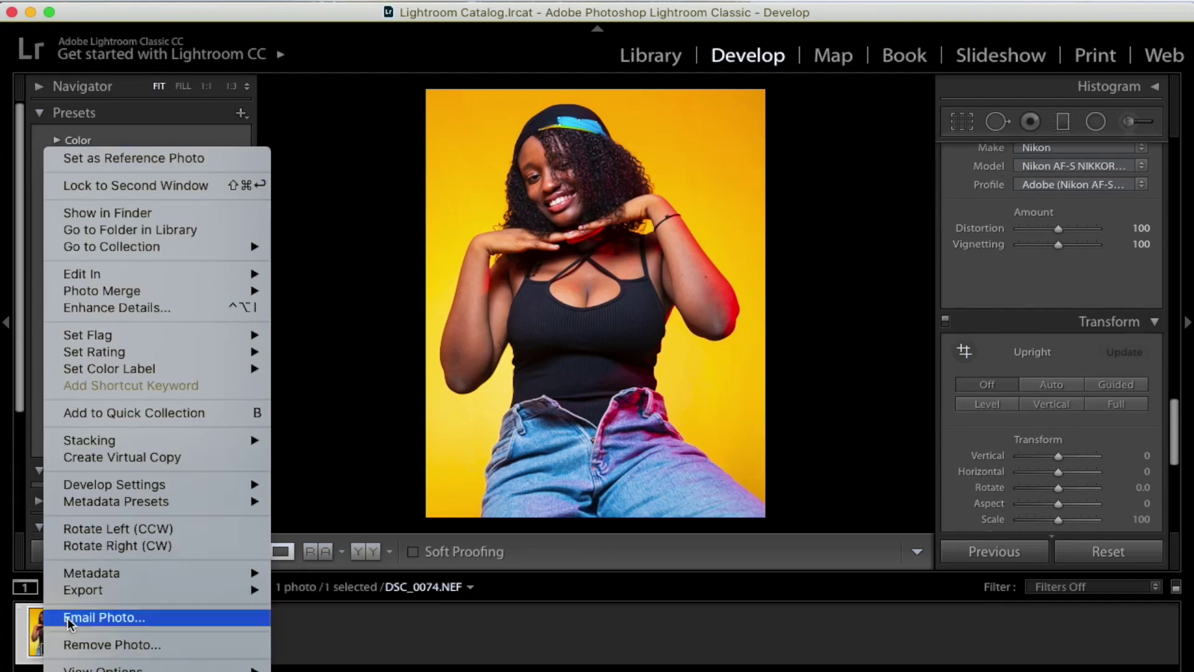
pyautogui.moveTo(185, 277)
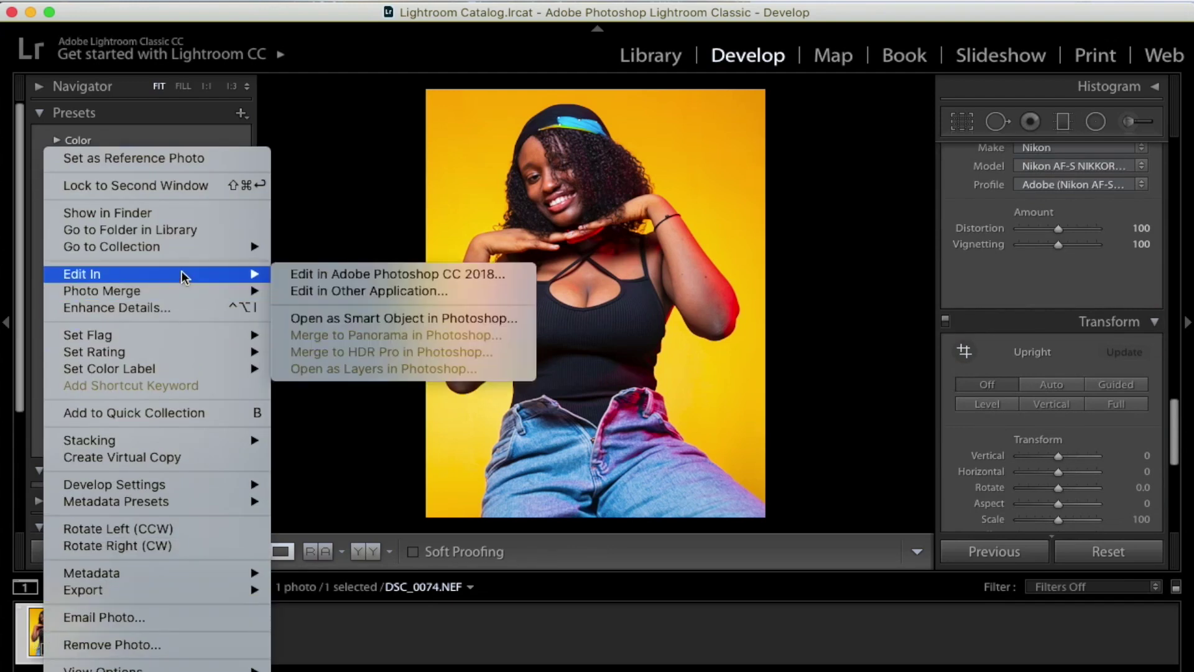
pyautogui.click(376, 279)
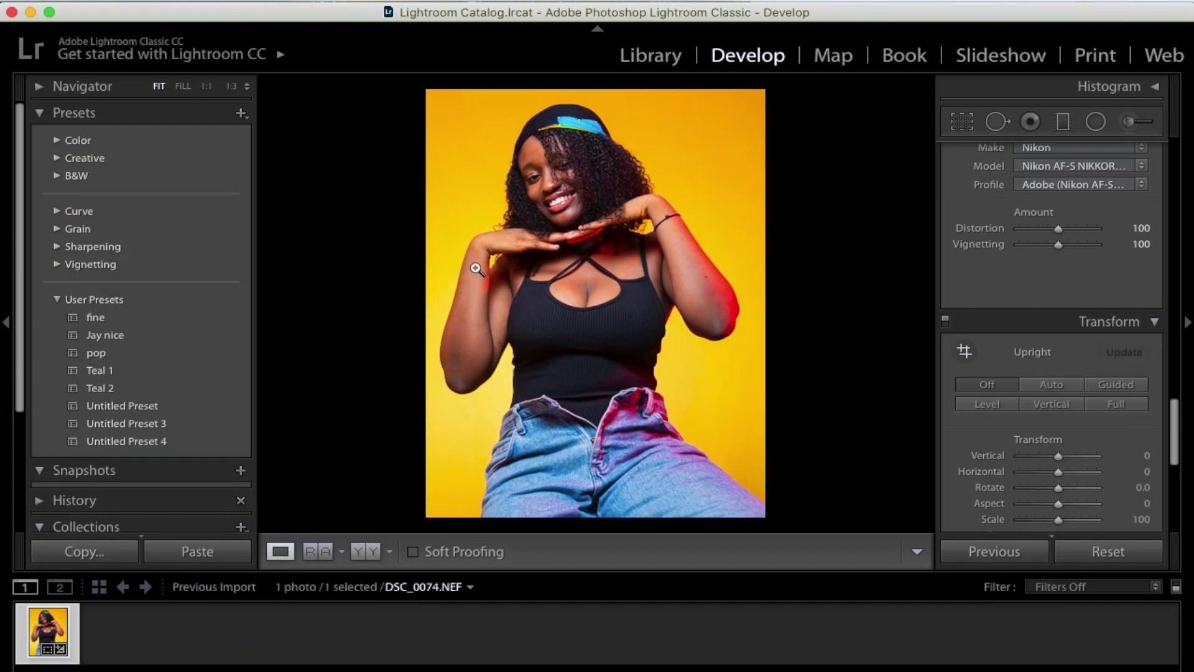
pyautogui.click(370, 658)
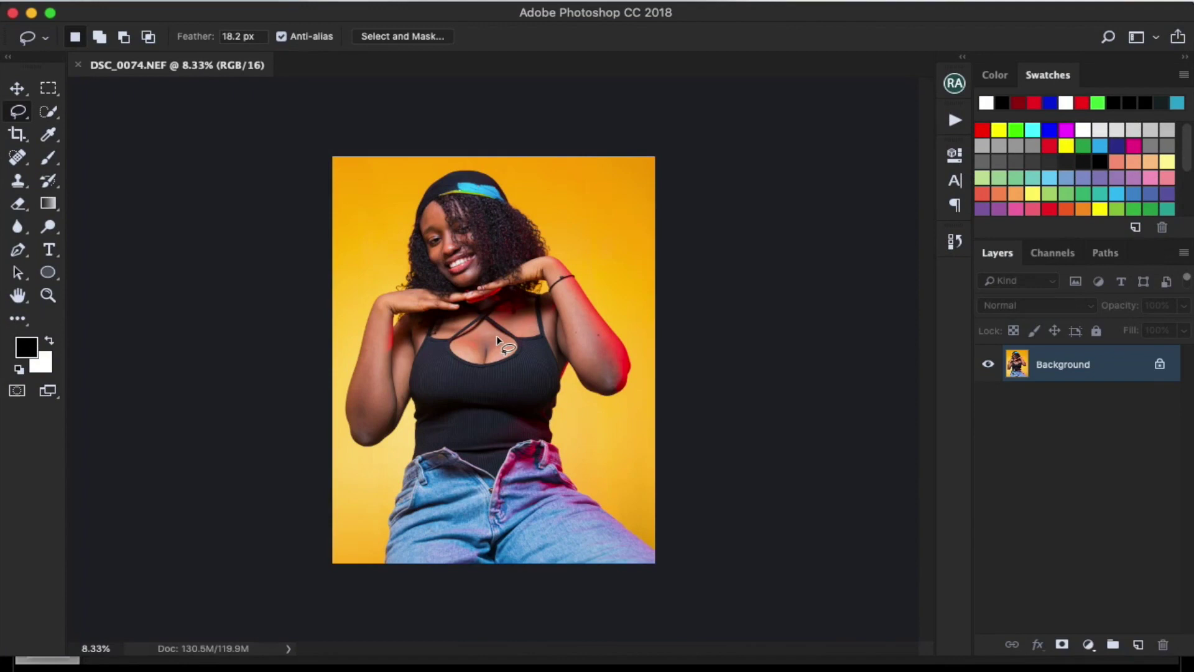
# Choose the Brush tool and inspect the skin on the face, chest and arms up close, ending with the whole photo in view
pyautogui.press('v')
pyautogui.press('b')
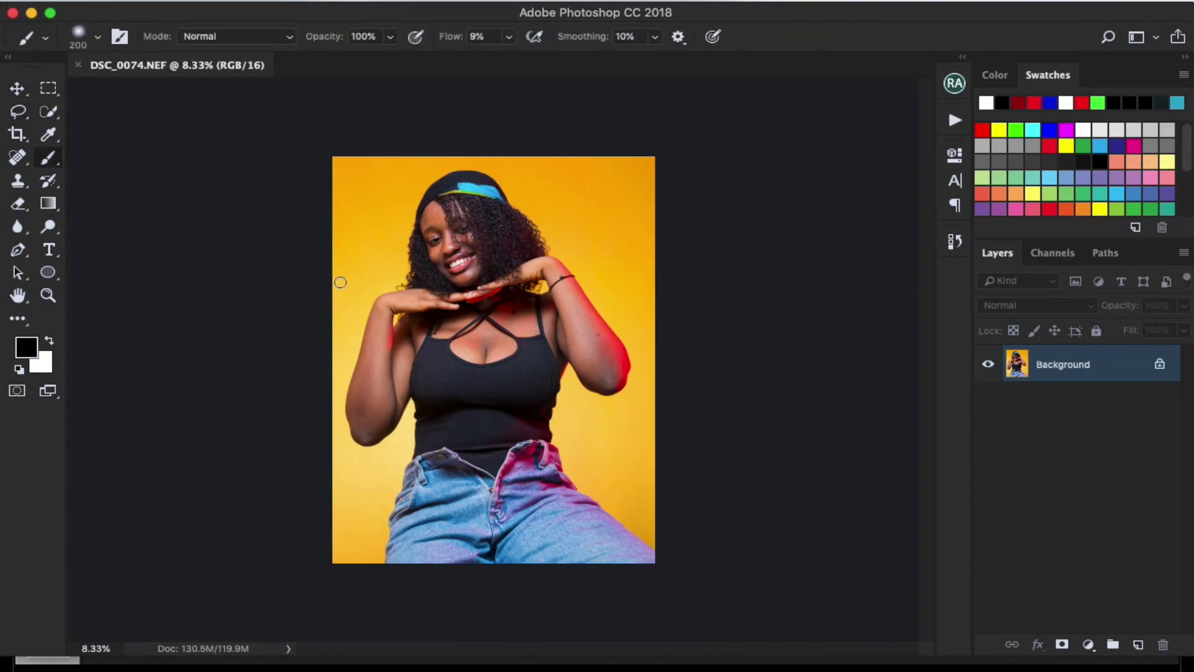
pyautogui.scroll(5, 439, 211)
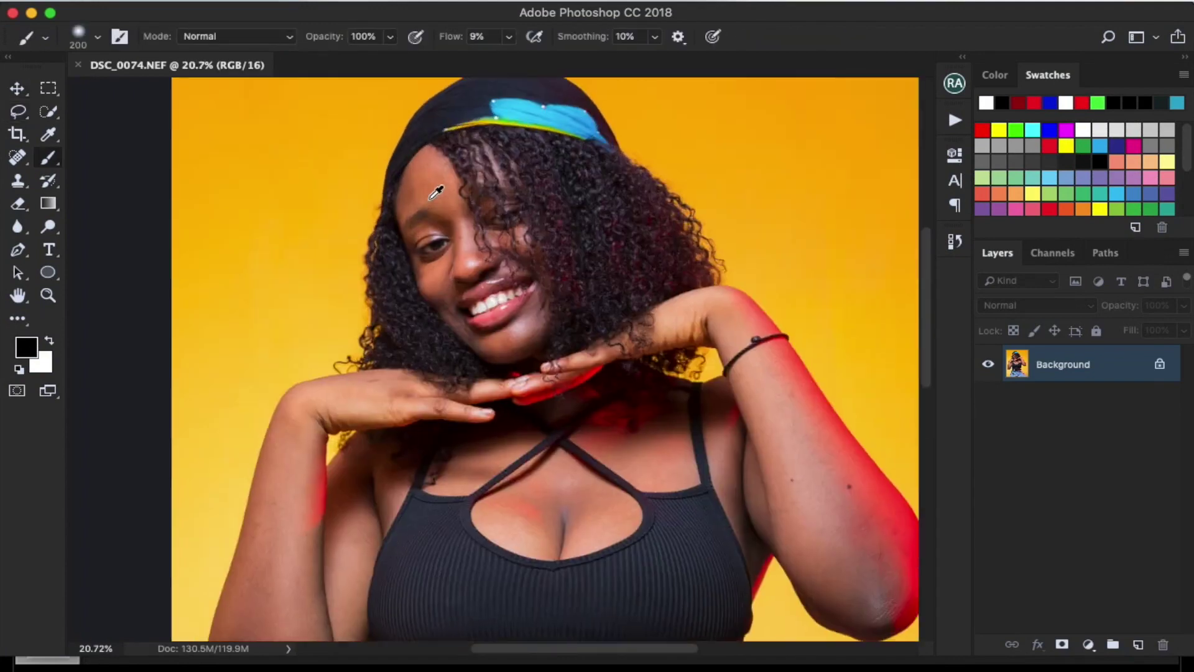
pyautogui.scroll(4, 495, 257)
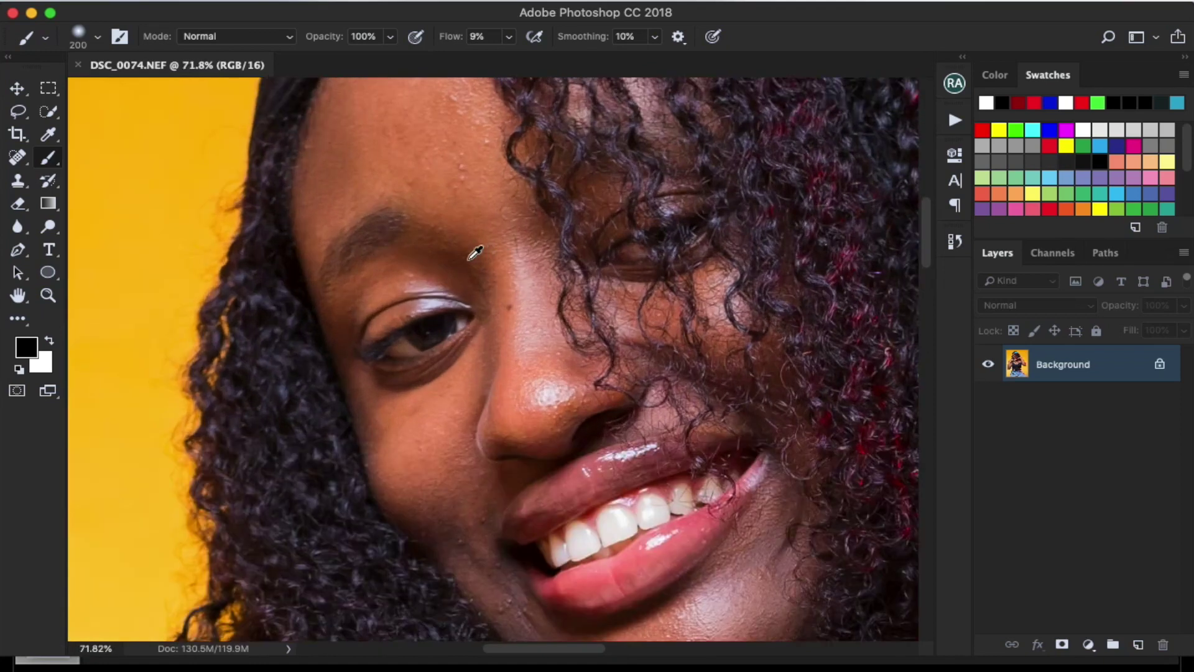
pyautogui.moveTo(465, 258); pyautogui.dragTo(529, 311)
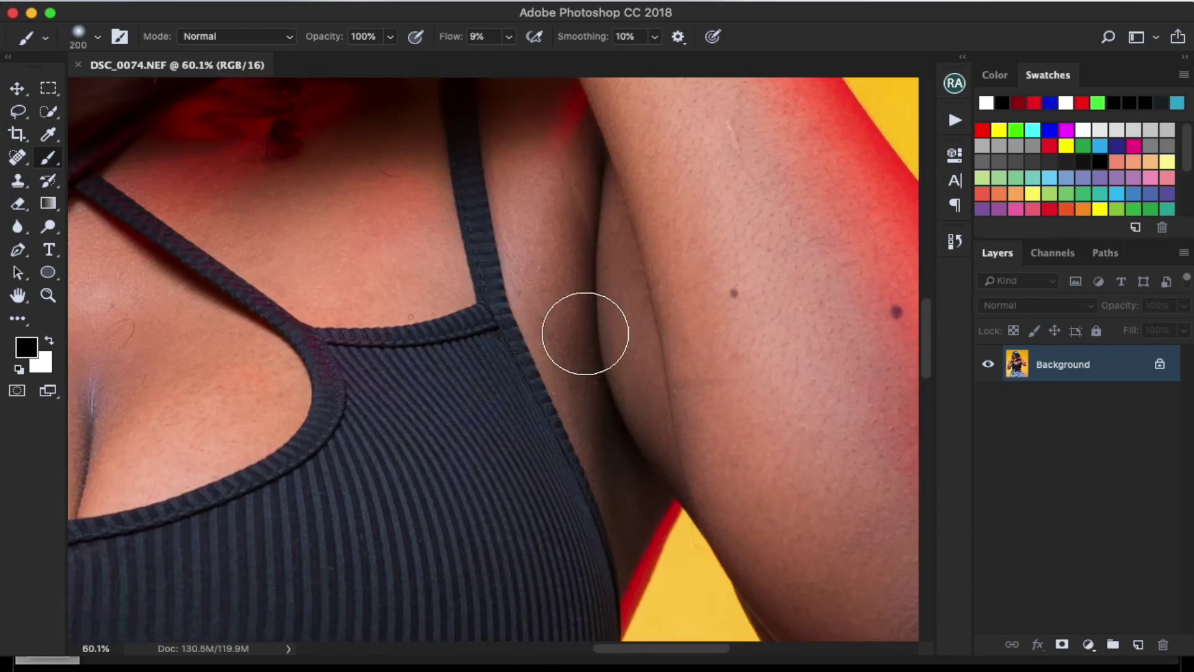
pyautogui.scroll(-5, 533, 334)
pyautogui.scroll(2, 258, 269)
pyautogui.moveTo(276, 289); pyautogui.dragTo(176, 365)
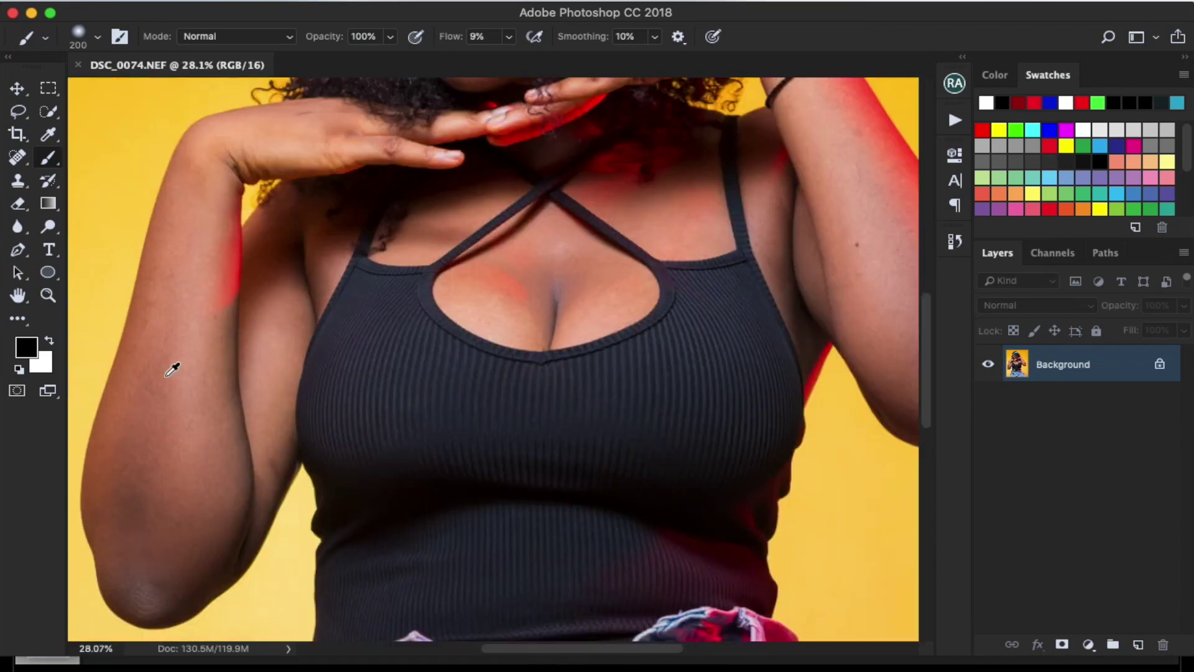
pyautogui.scroll(-5, 301, 271)
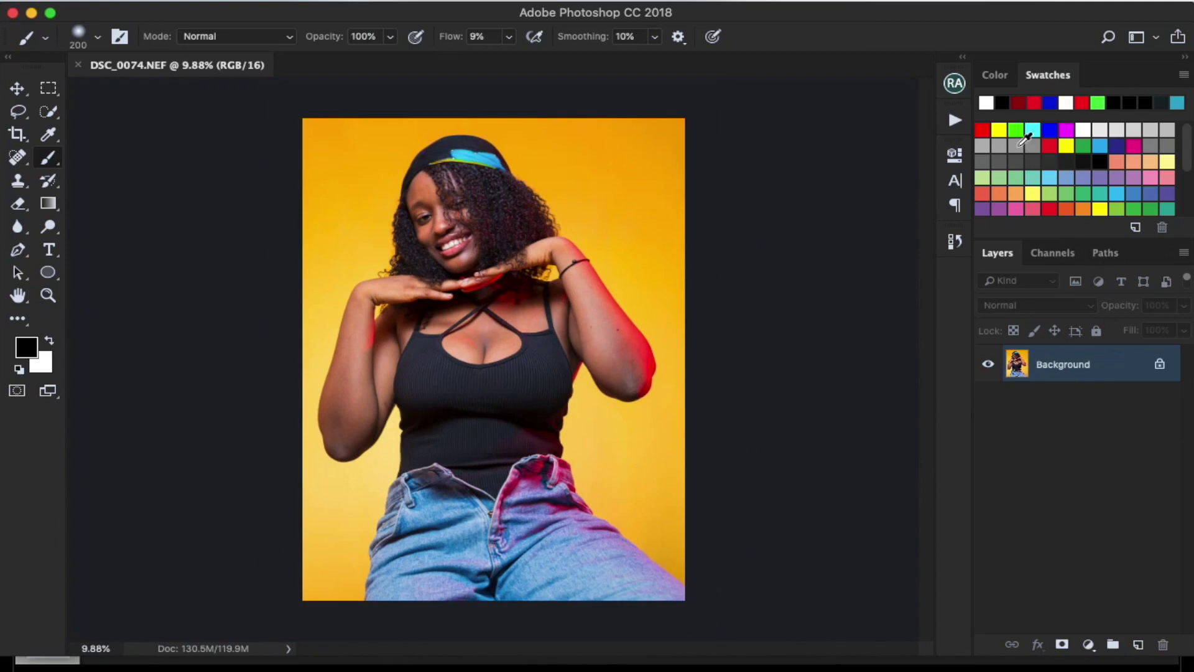
# Run the Beauty Retouch 16-bit frequency separation with a 3.5-pixel Gaussian Blur radius, and collapse the retouching panel
pyautogui.click(956, 84)
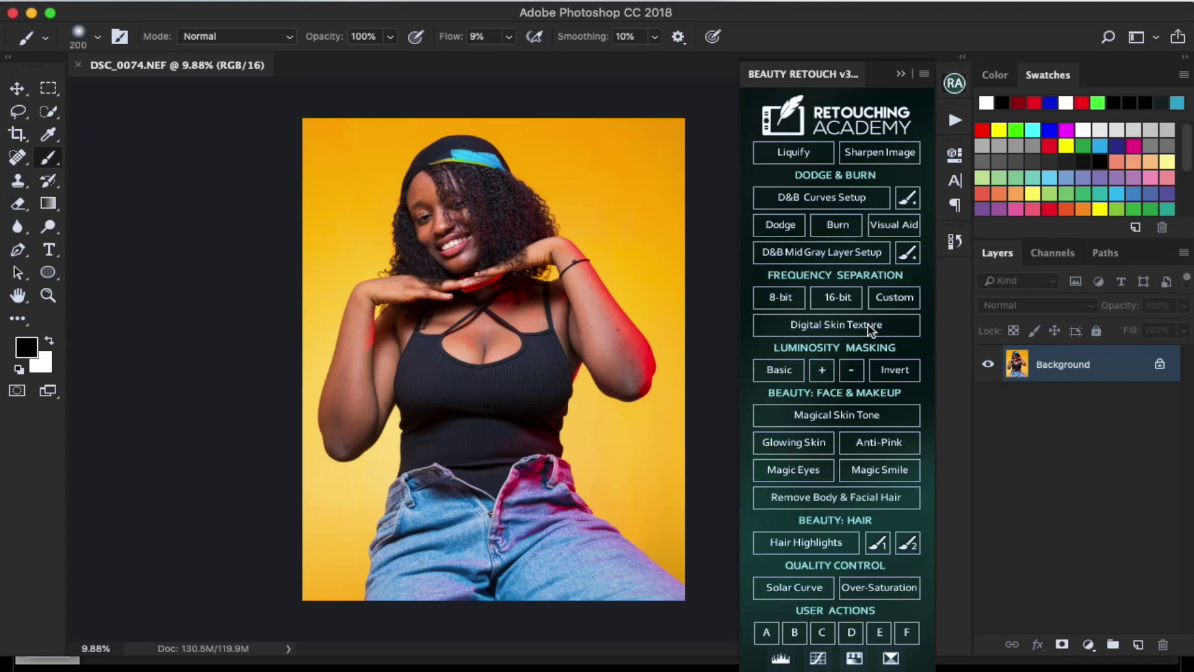
pyautogui.click(842, 297)
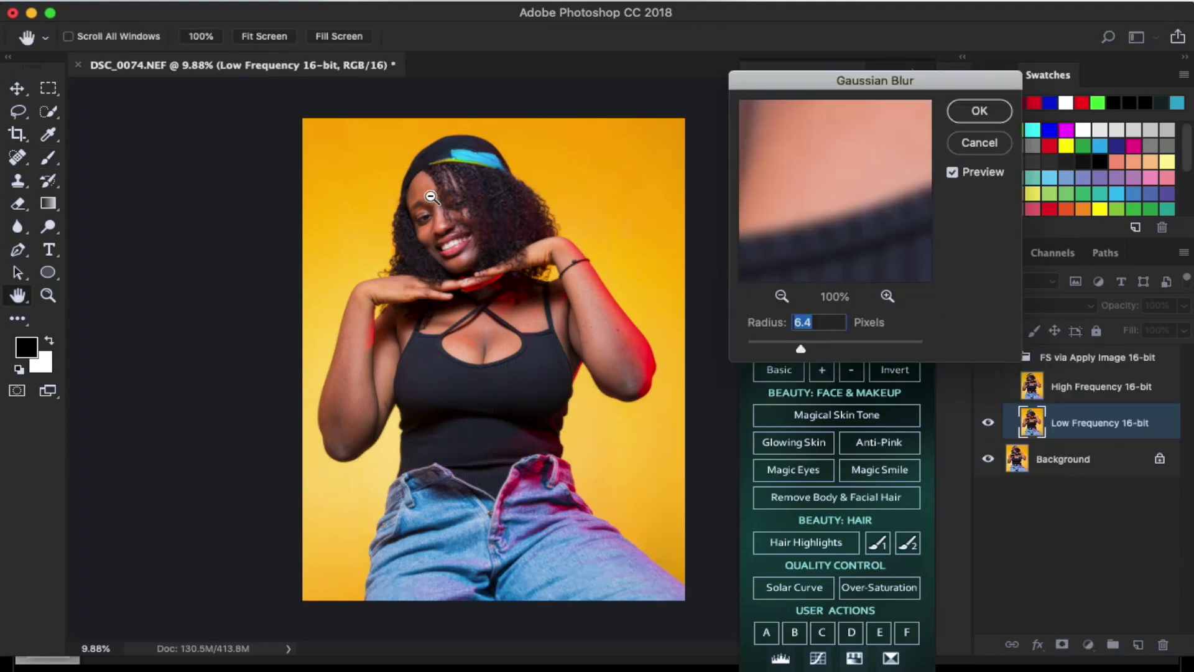
pyautogui.scroll(5, 429, 187)
pyautogui.scroll(5, 426, 176)
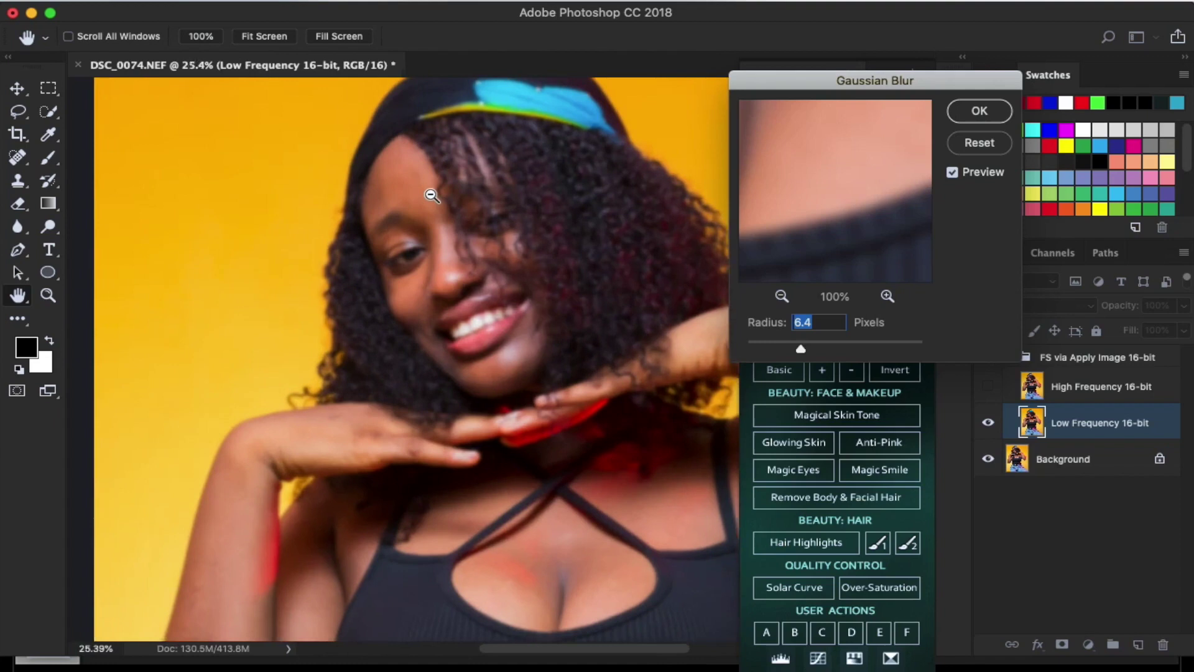
pyautogui.write('3.')
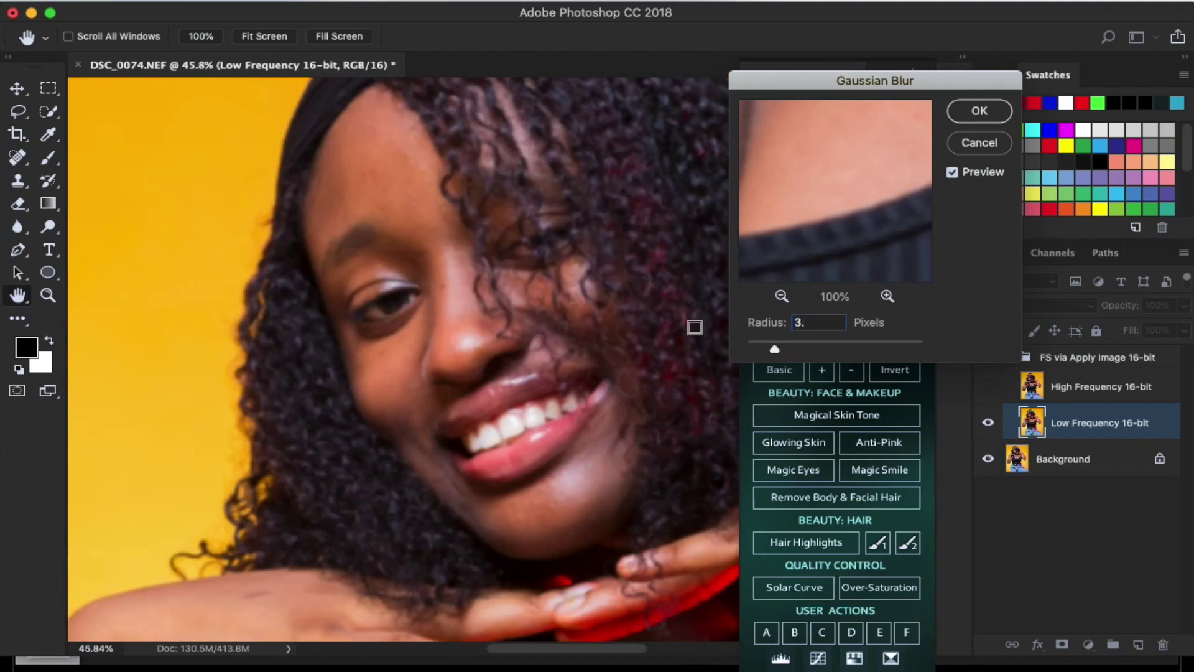
pyautogui.write('5')
pyautogui.click(979, 111)
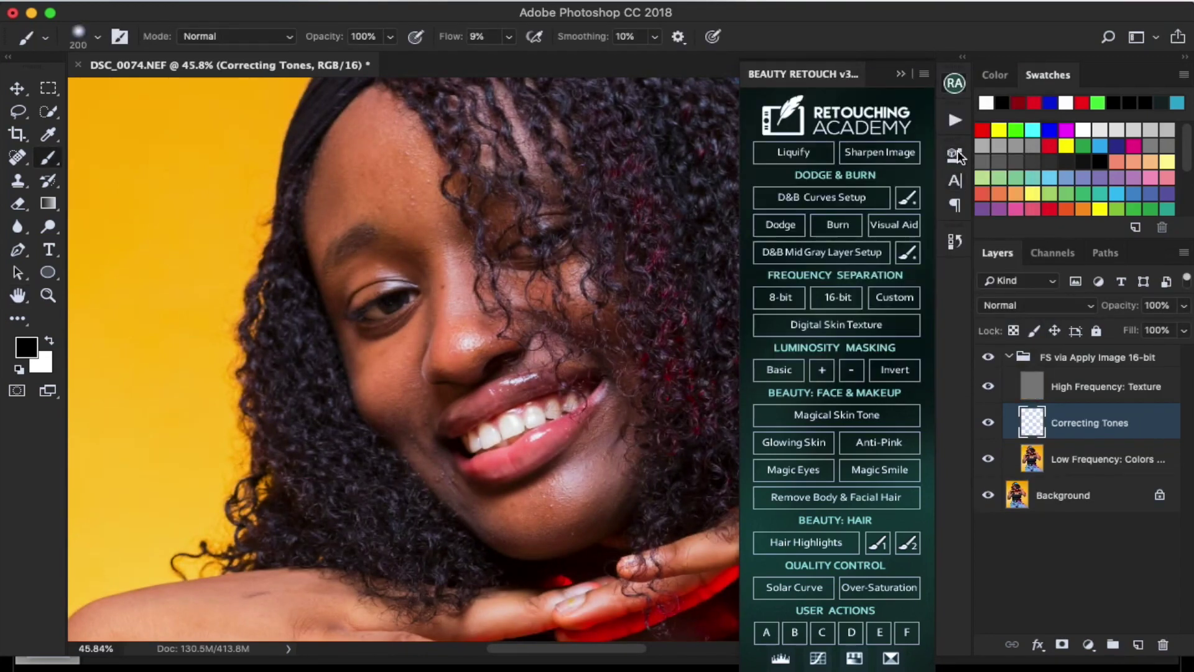
pyautogui.click(955, 84)
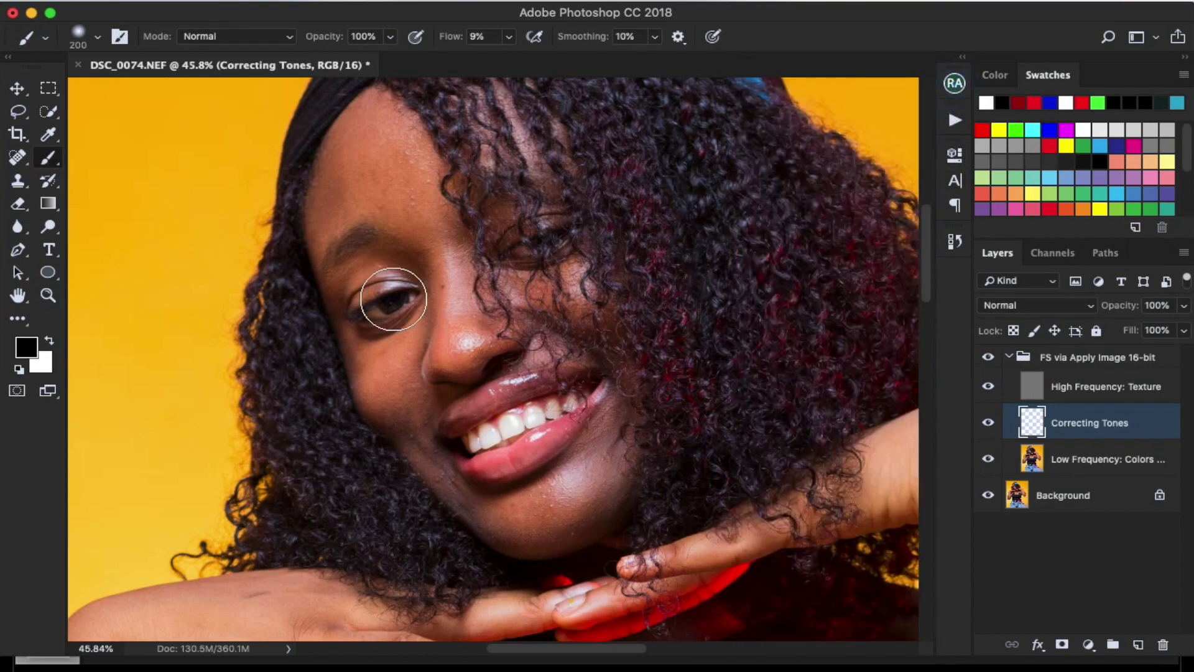
# Smooth the forehead tones on the Low Frequency layer using the Mixer Brush at size 90, Wet 2%, Load 75%, Mix 90%
pyautogui.click(49, 161)
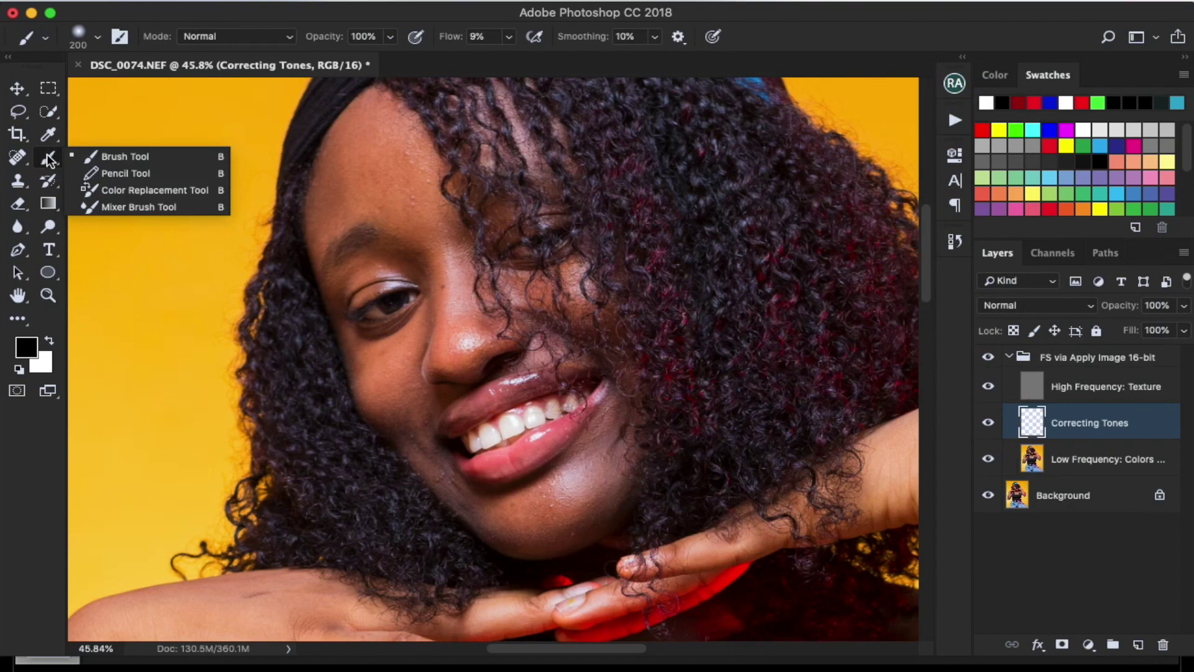
pyautogui.click(152, 208)
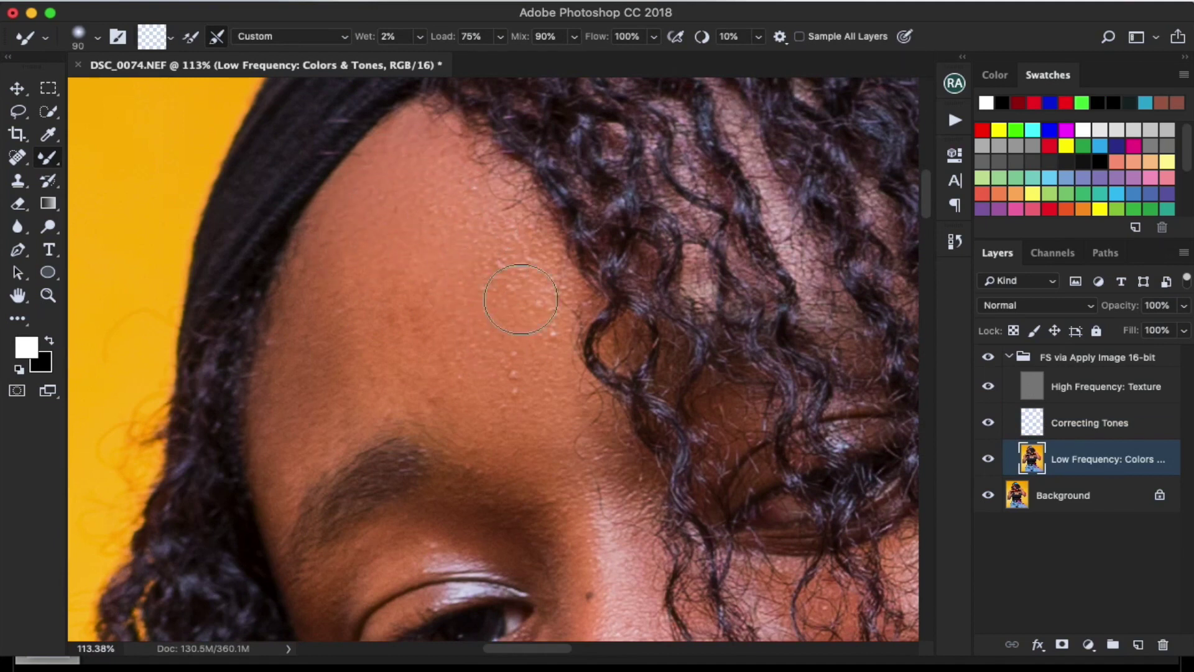
pyautogui.moveTo(414, 288); pyautogui.dragTo(306, 342)
pyautogui.moveTo(341, 262)
pyautogui.mouseDown()
pyautogui.moveTo(346, 339)
pyautogui.moveTo(306, 361)
pyautogui.moveTo(283, 401)
pyautogui.moveTo(273, 390)
pyautogui.mouseUp()
pyautogui.moveTo(324, 295)
pyautogui.mouseDown()
pyautogui.moveTo(327, 392)
pyautogui.moveTo(401, 388)
pyautogui.mouseUp()
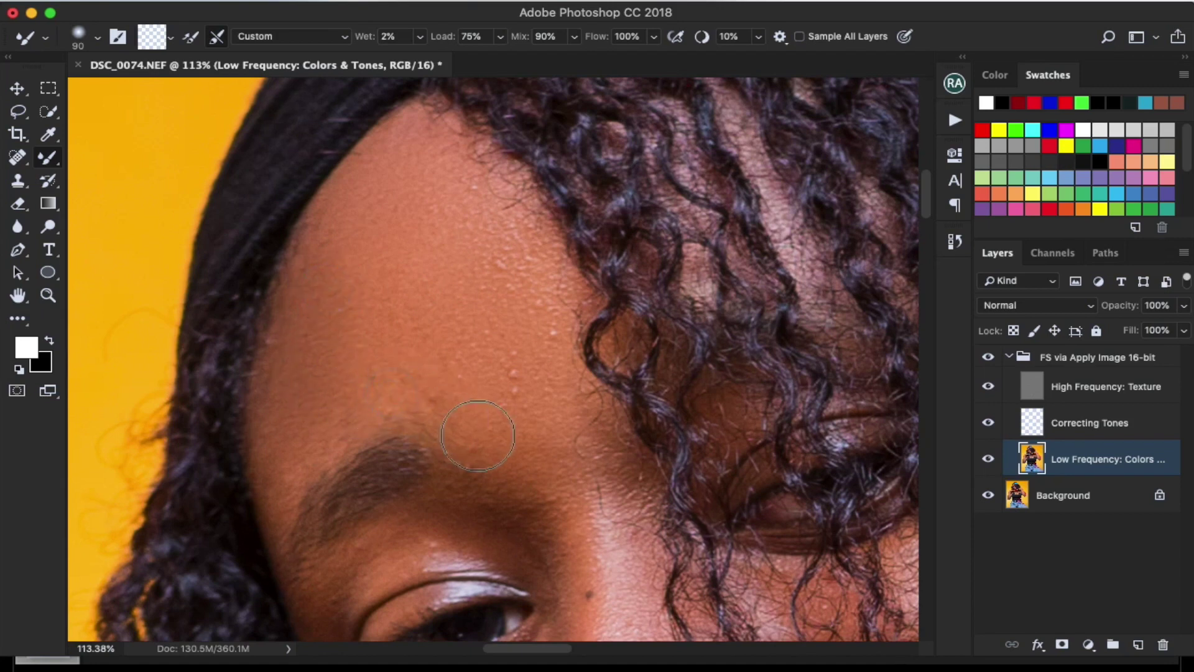
pyautogui.click(458, 392)
pyautogui.moveTo(412, 187); pyautogui.dragTo(442, 206)
pyautogui.click(333, 255)
# Reduce the Mixer Brush to size 50 and blend the skin tones around the brow, nose bridge and under-eye cheek
pyautogui.scroll(-5, 407, 341)
pyautogui.scroll(-5, 458, 426)
pyautogui.scroll(1, 401, 262)
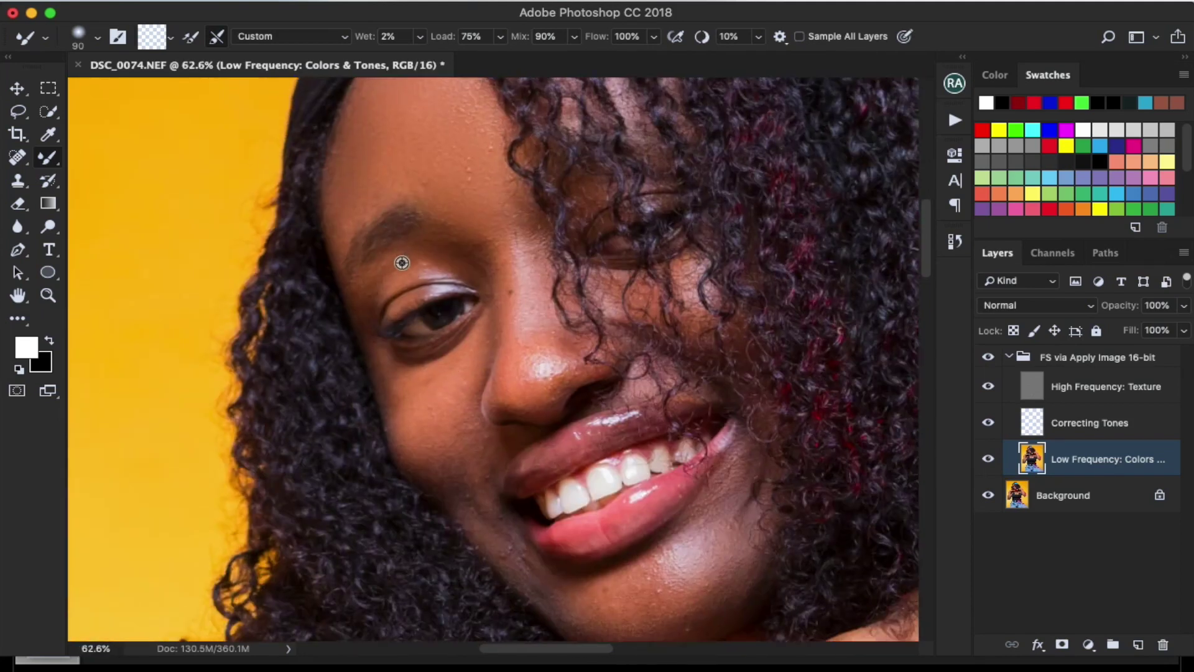
pyautogui.scroll(3, 402, 262)
pyautogui.press('[')
pyautogui.press('[')
pyautogui.press('[')
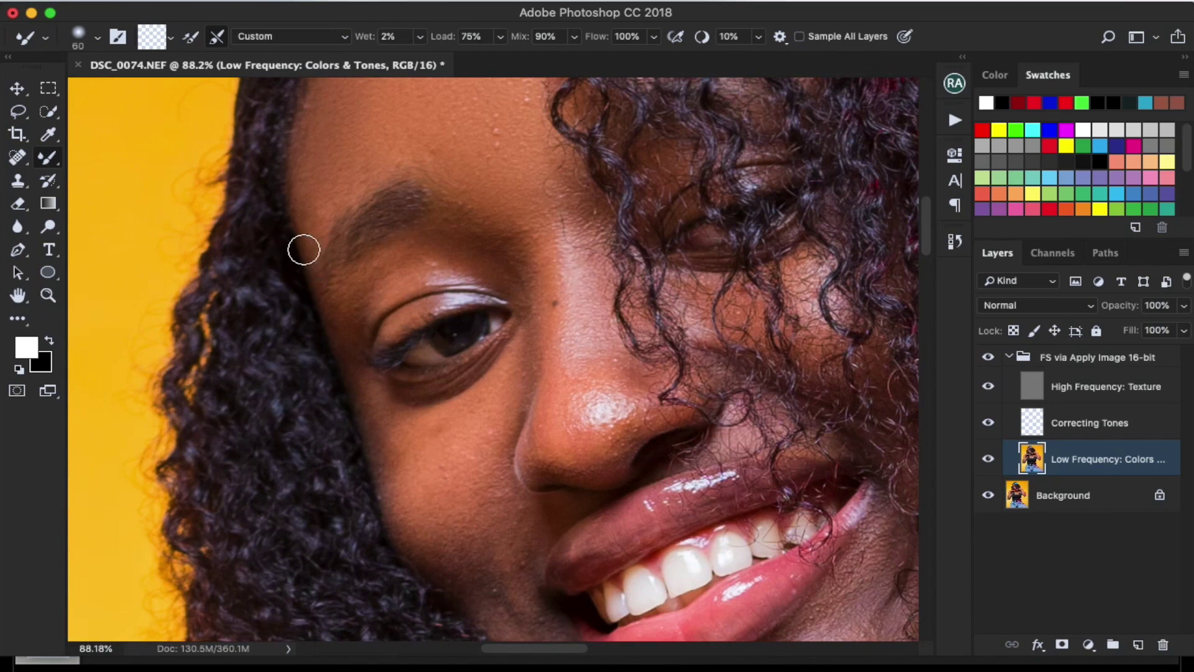
pyautogui.click(477, 196)
pyautogui.click(550, 277)
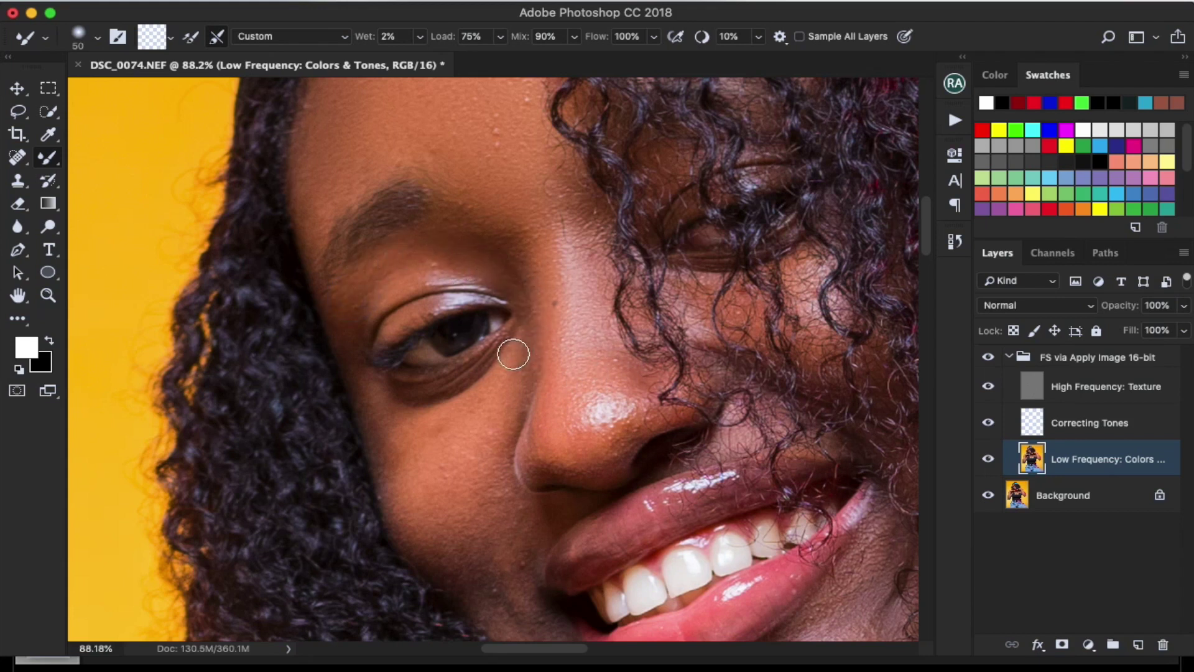
pyautogui.moveTo(441, 423)
pyautogui.mouseDown()
pyautogui.moveTo(384, 398)
pyautogui.moveTo(403, 435)
pyautogui.moveTo(380, 442)
pyautogui.moveTo(388, 467)
pyautogui.moveTo(424, 436)
pyautogui.mouseUp()
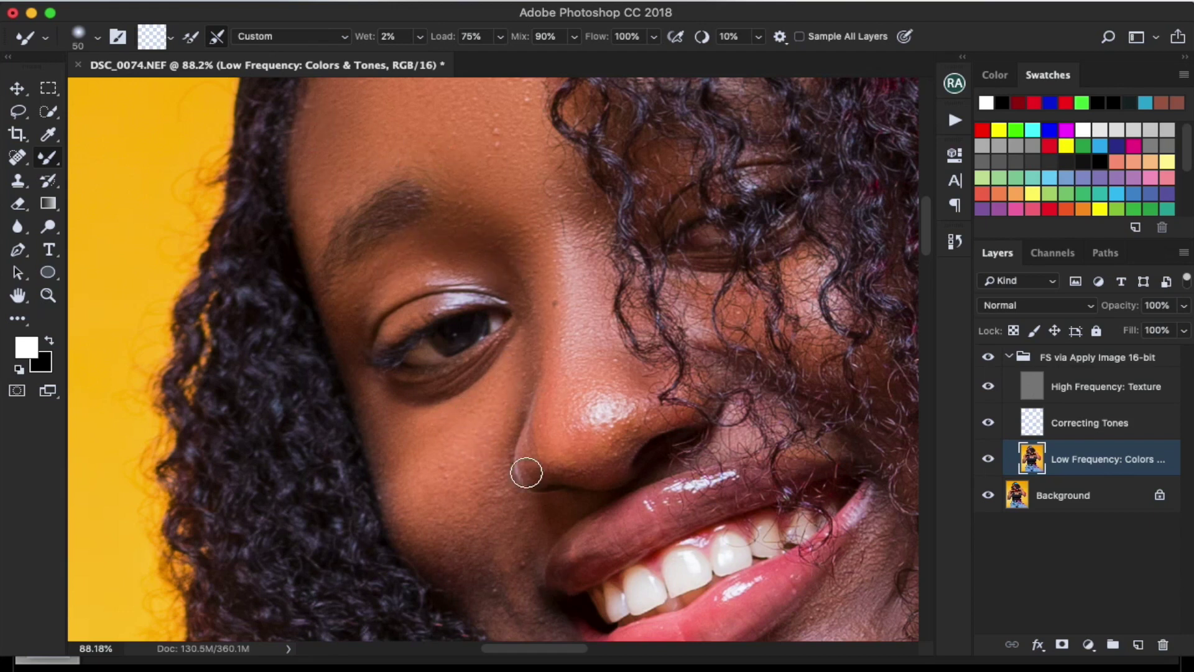
# Even out the cheek and the skin beside the eye, enlarging the Mixer Brush to size 70
pyautogui.scroll(-3, 546, 247)
pyautogui.scroll(5, 541, 405)
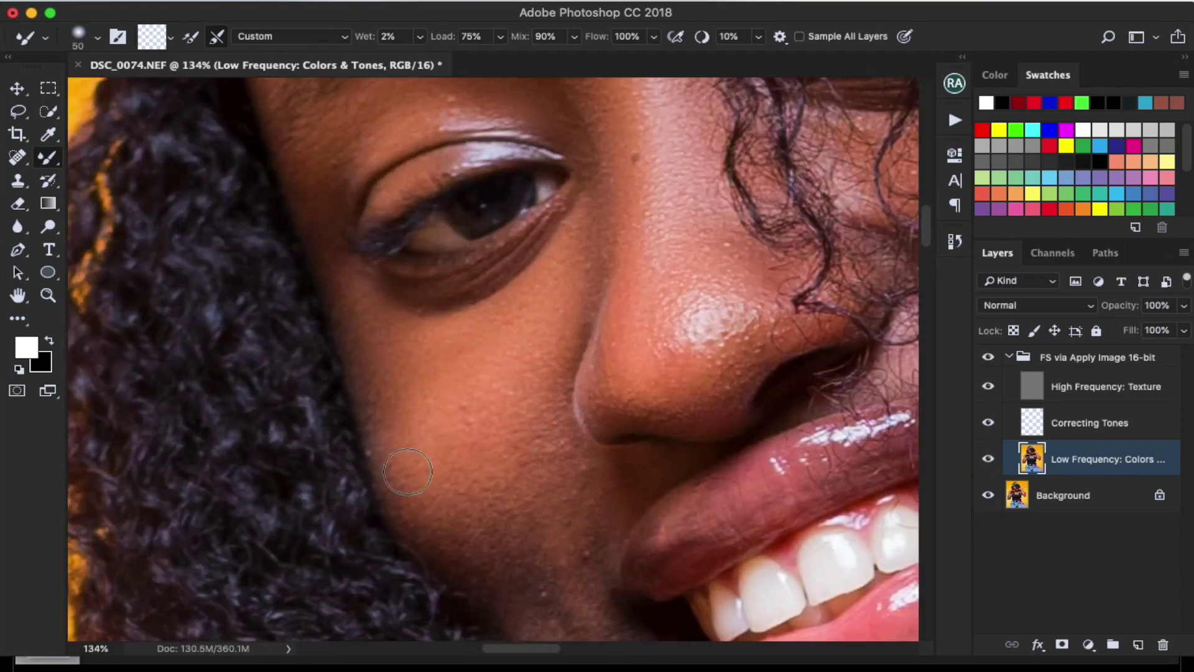
pyautogui.scroll(-3, 408, 472)
pyautogui.press(']')
pyautogui.press(']')
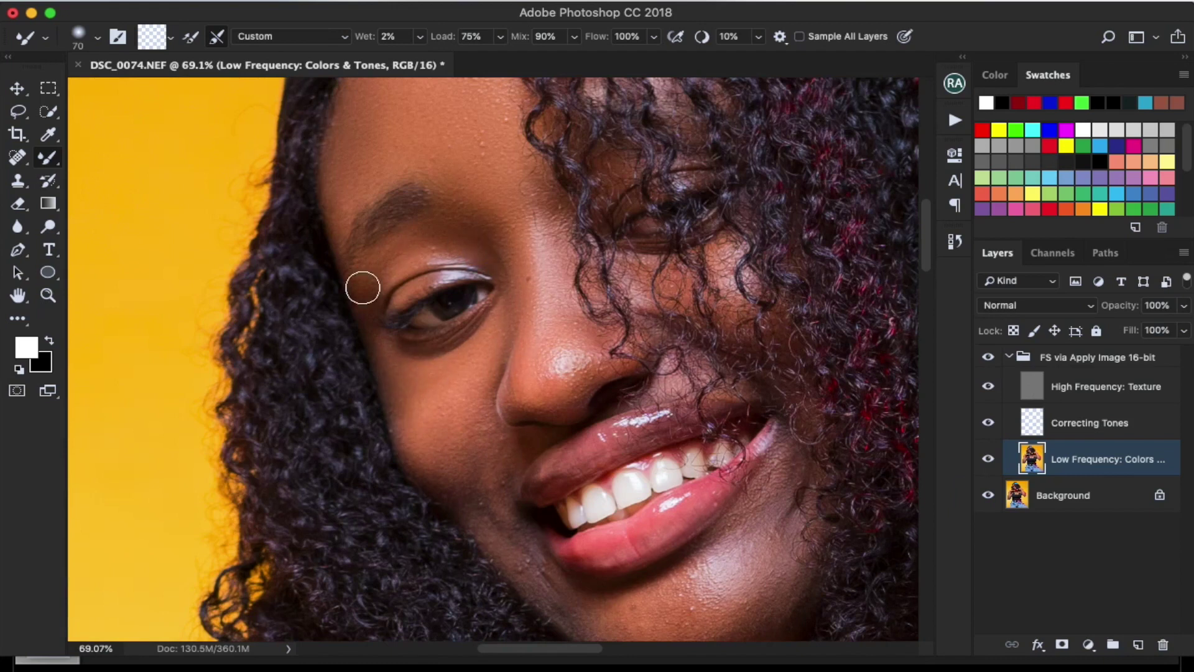
pyautogui.scroll(5, 471, 128)
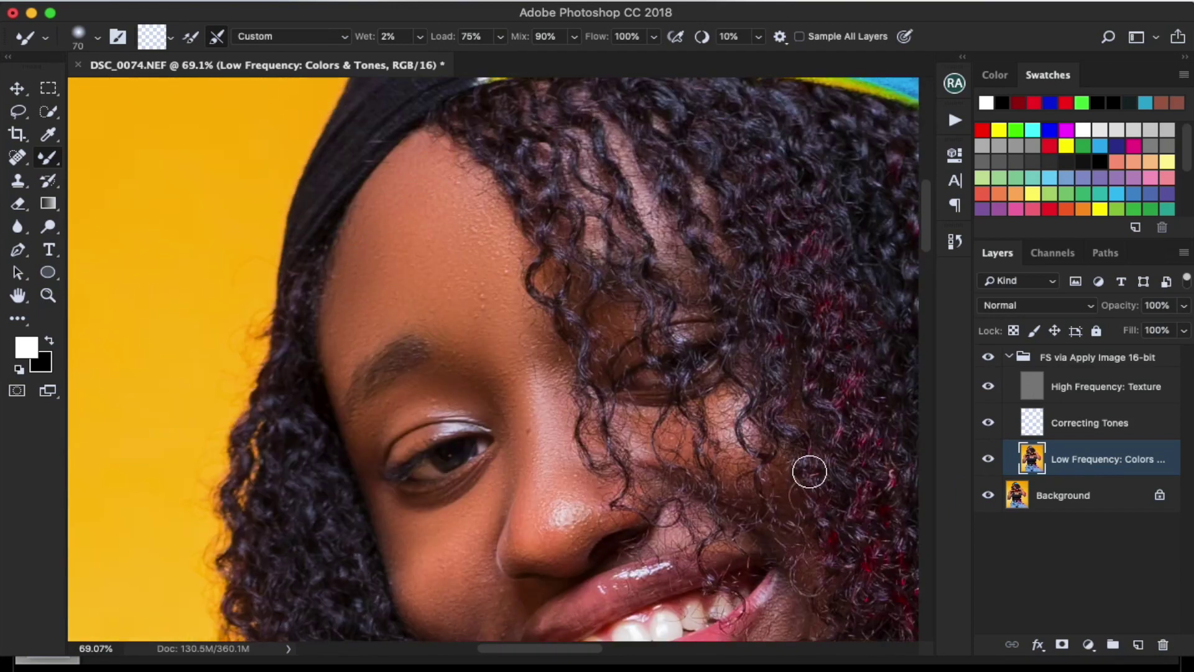
# Blend the tones beside the mouth and along the jaw at brush size 50, and the chin at size 60
pyautogui.scroll(-4, 469, 444)
pyautogui.scroll(3, 479, 489)
pyautogui.press('[')
pyautogui.press('[')
pyautogui.press('x')
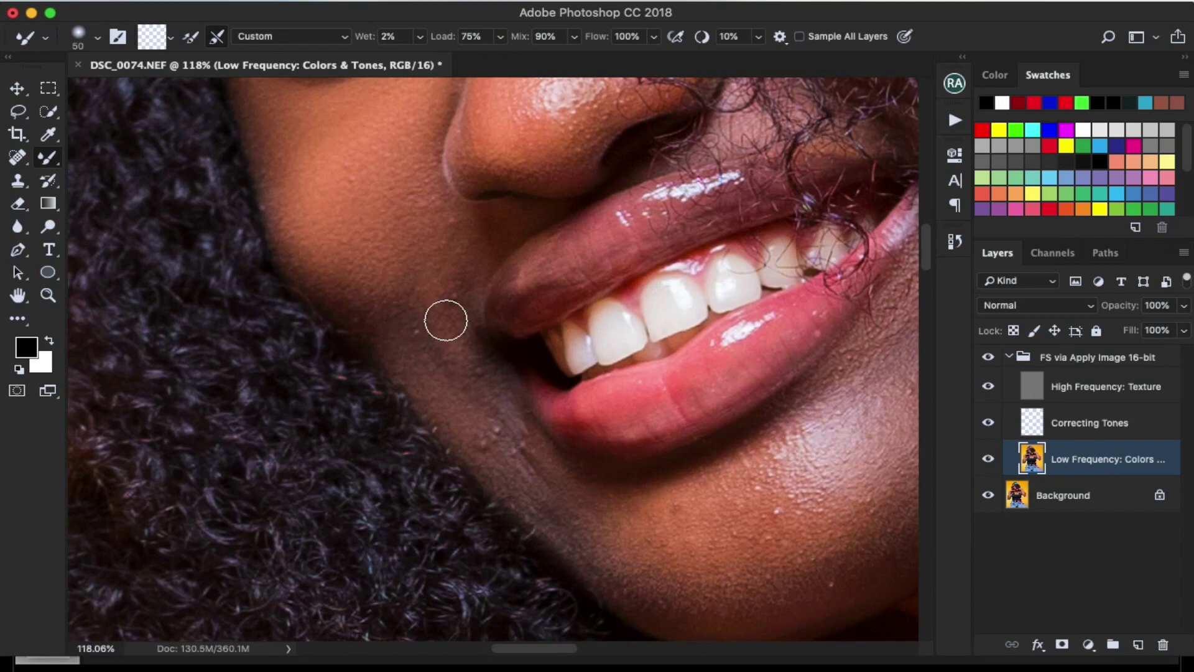
pyautogui.moveTo(591, 487); pyautogui.dragTo(311, 339)
pyautogui.press(']')
pyautogui.press('x')
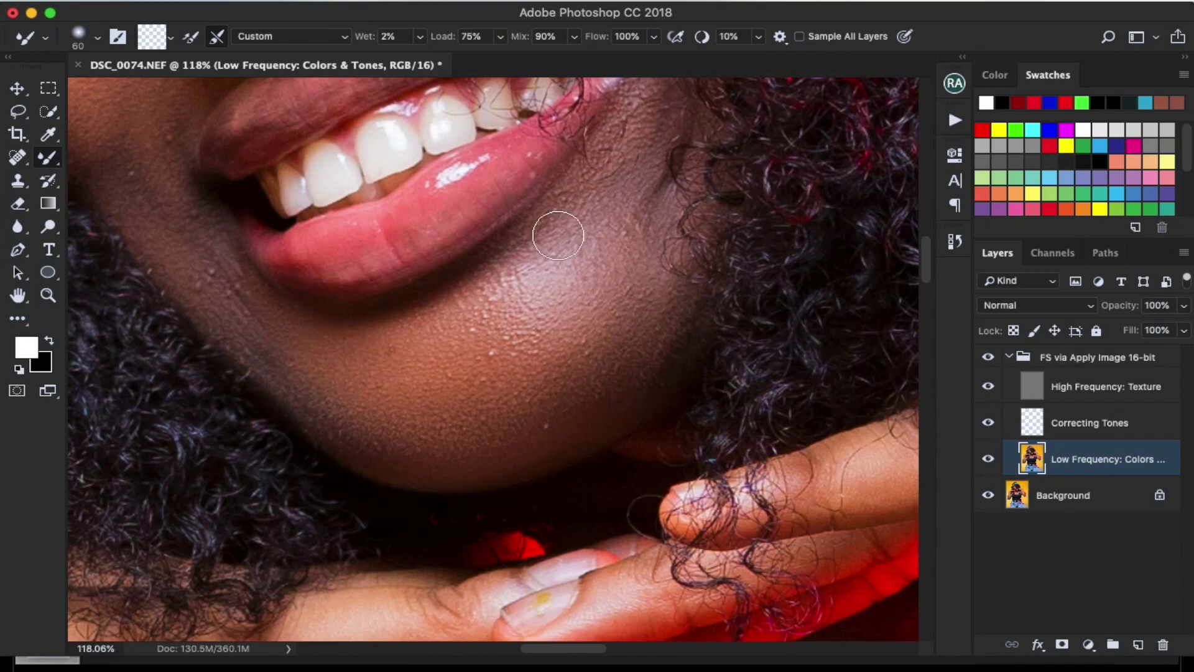
# Smooth the skin around the smile corner at brush size 35 and the lower chin at size 40
pyautogui.scroll(-5, 558, 234)
pyautogui.scroll(3, 552, 318)
pyautogui.scroll(3, 552, 318)
pyautogui.press('[')
pyautogui.press('[')
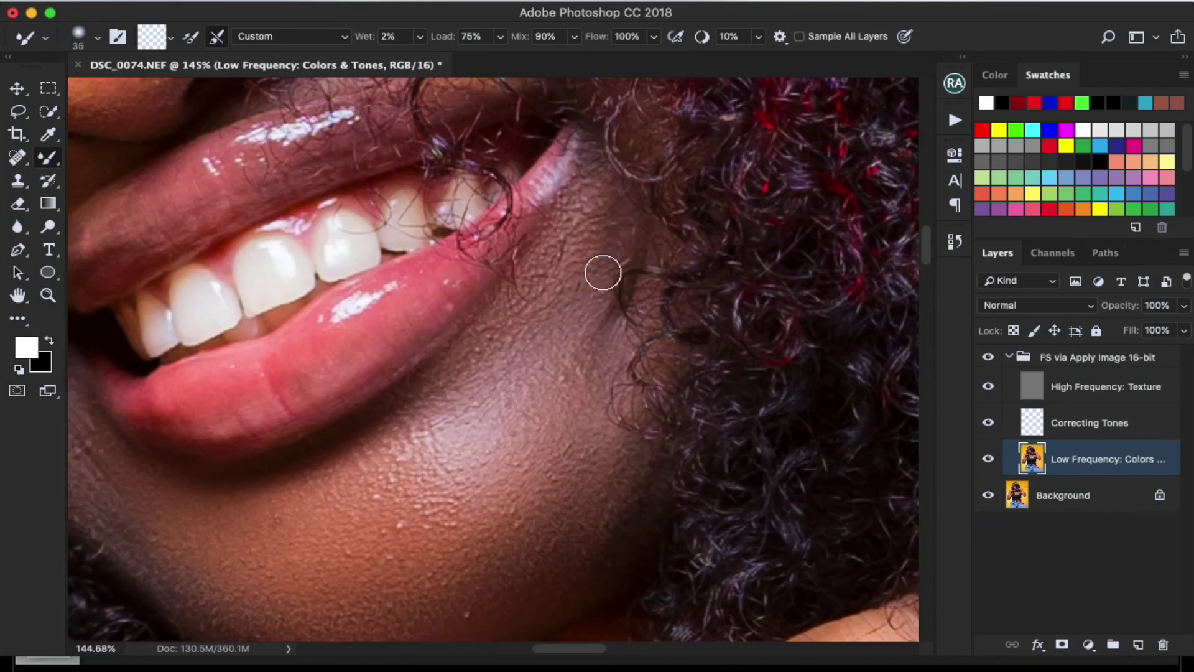
pyautogui.scroll(-4, 621, 458)
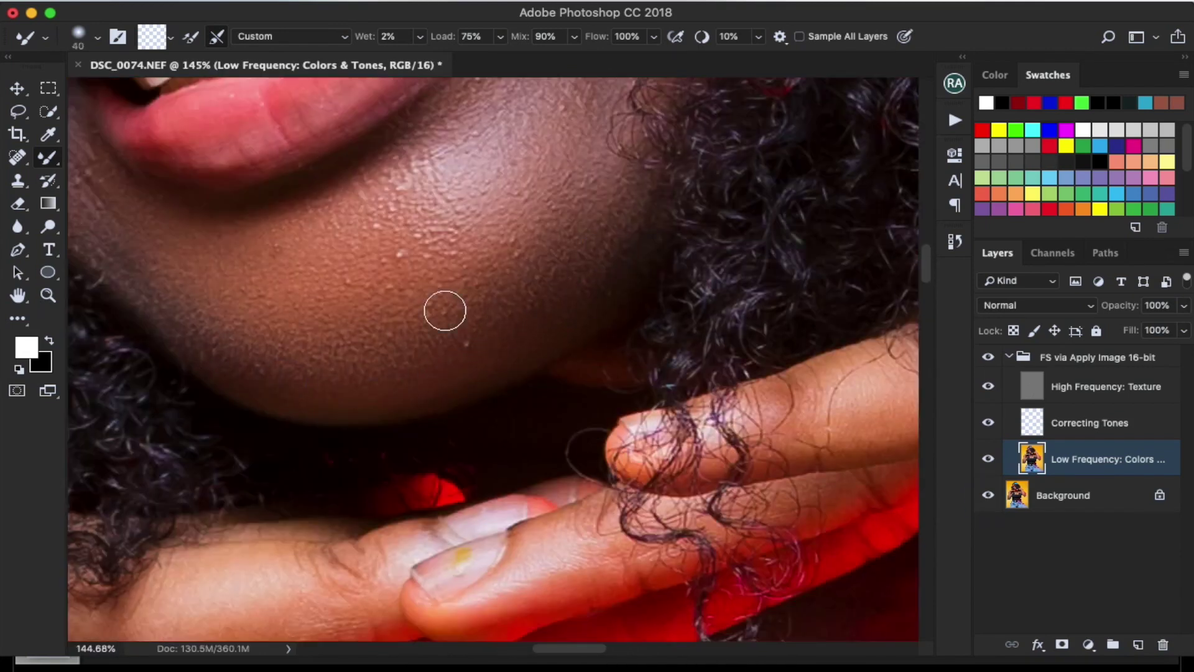
# Blend the finger tones at brush size 50 and the back of the hand and wrist at size 80
pyautogui.scroll(-1, 246, 317)
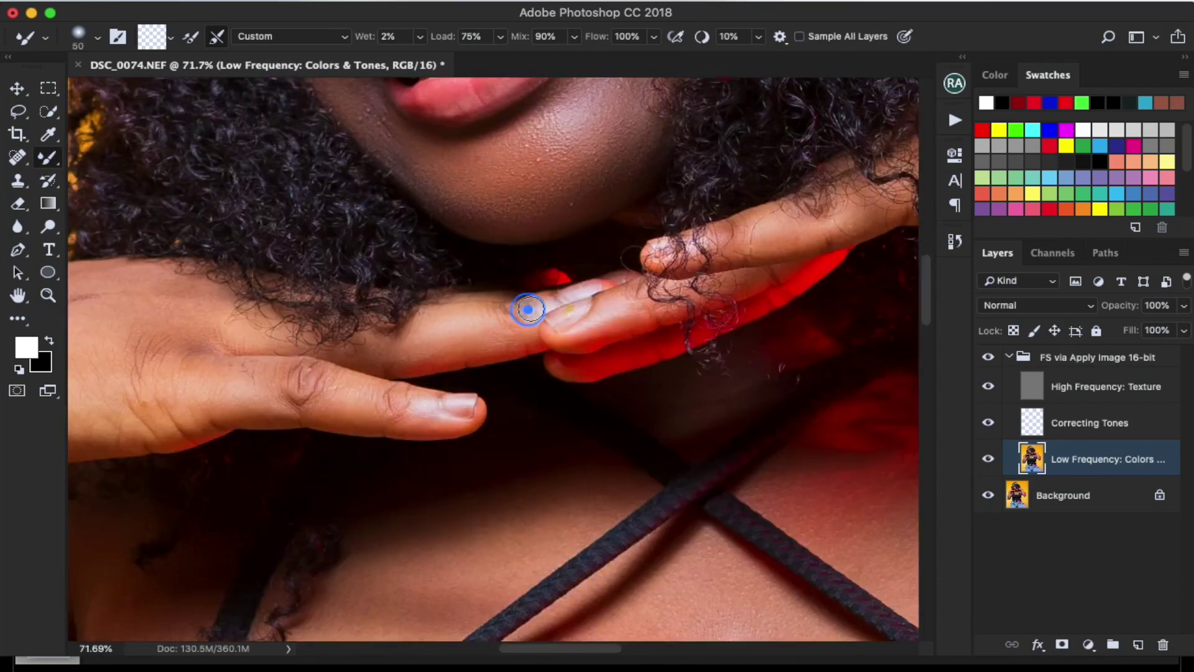
pyautogui.hscroll(-3, 460, 298)
pyautogui.scroll(1, 459, 298)
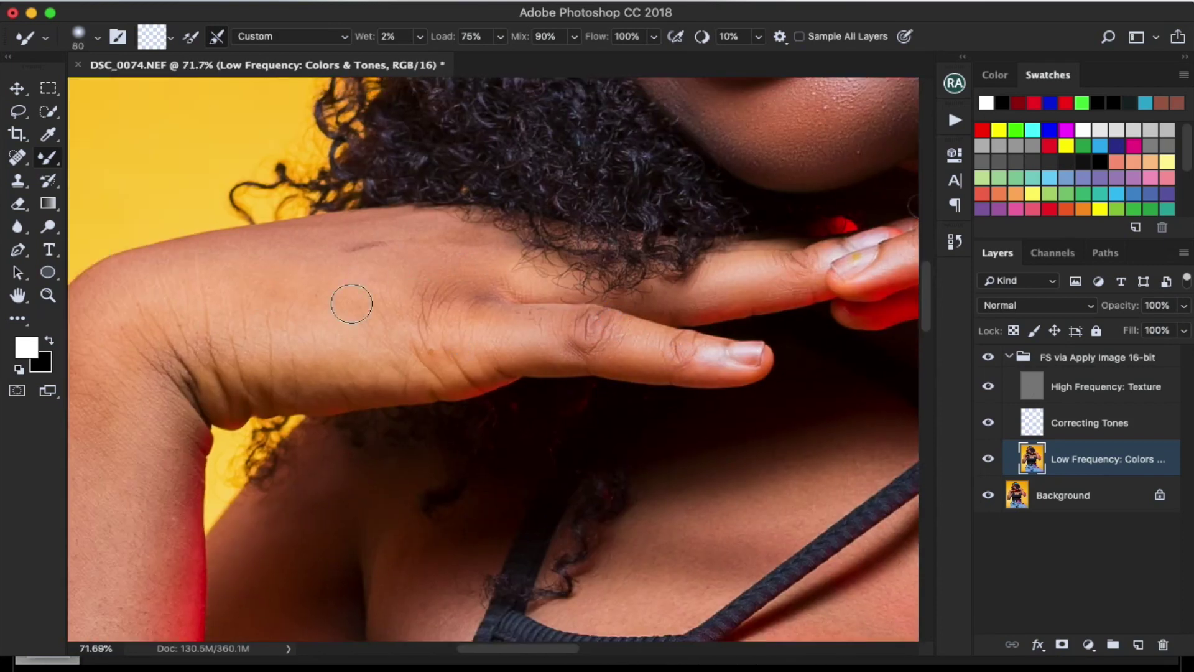
pyautogui.hscroll(-4, 367, 311)
pyautogui.scroll(-2, 367, 311)
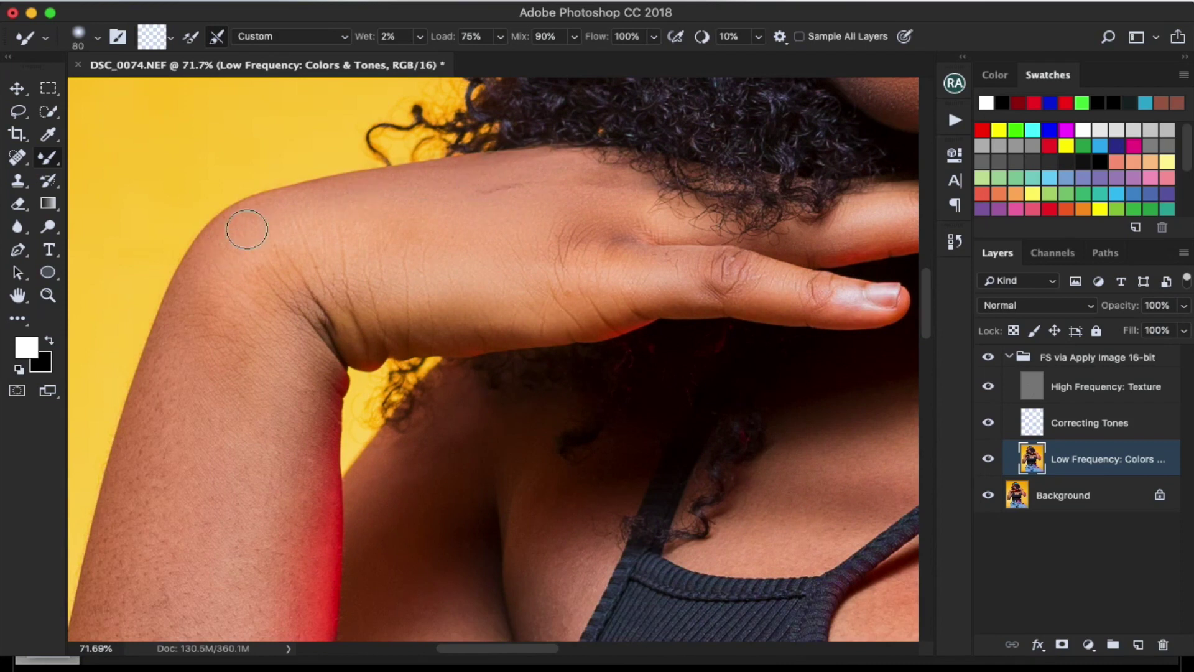
# Enlarge the Mixer Brush to size 125 and smooth the forearm below the wrist, beside the red light
pyautogui.press(']')
pyautogui.press(']')
pyautogui.scroll(-3, 249, 287)
pyautogui.hscroll(-2, 249, 287)
pyautogui.scroll(-4, 366, 470)
pyautogui.hscroll(-1, 367, 469)
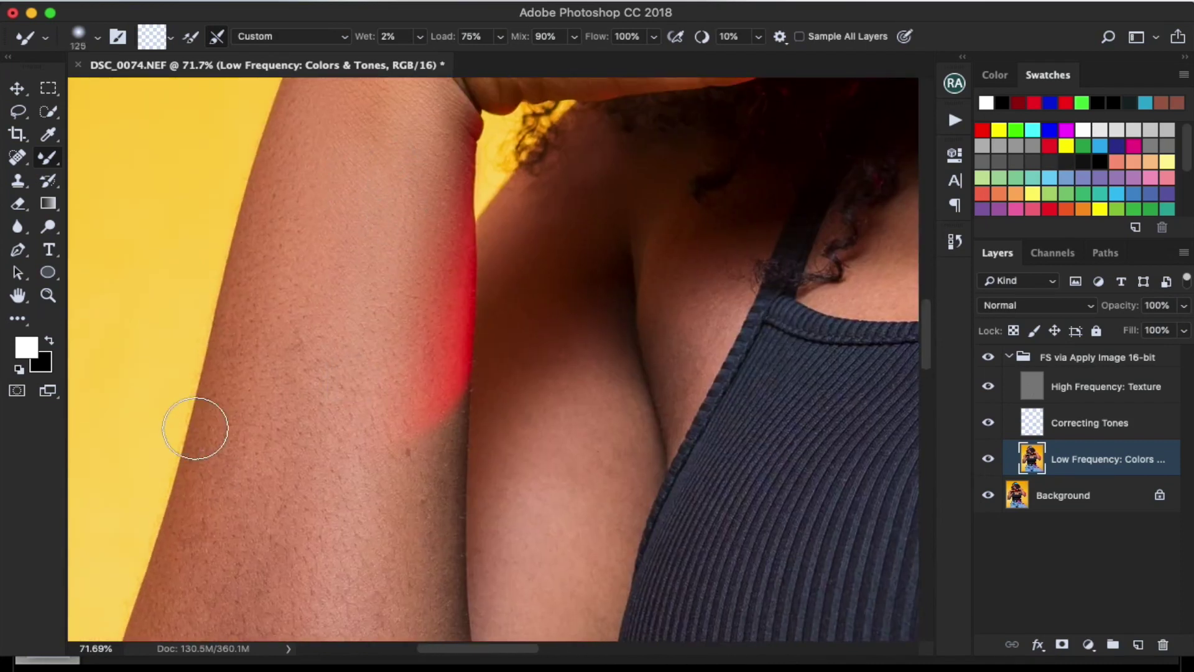
# Continue smoothing down the forearm toward the elbow, varying the brush size and finishing at size 100
pyautogui.press(']')
pyautogui.press(']')
pyautogui.press(']')
pyautogui.scroll(-8, 394, 380)
pyautogui.hscroll(-2, 394, 379)
pyautogui.press('[')
pyautogui.press('[')
pyautogui.press('[')
pyautogui.scroll(-1, 411, 468)
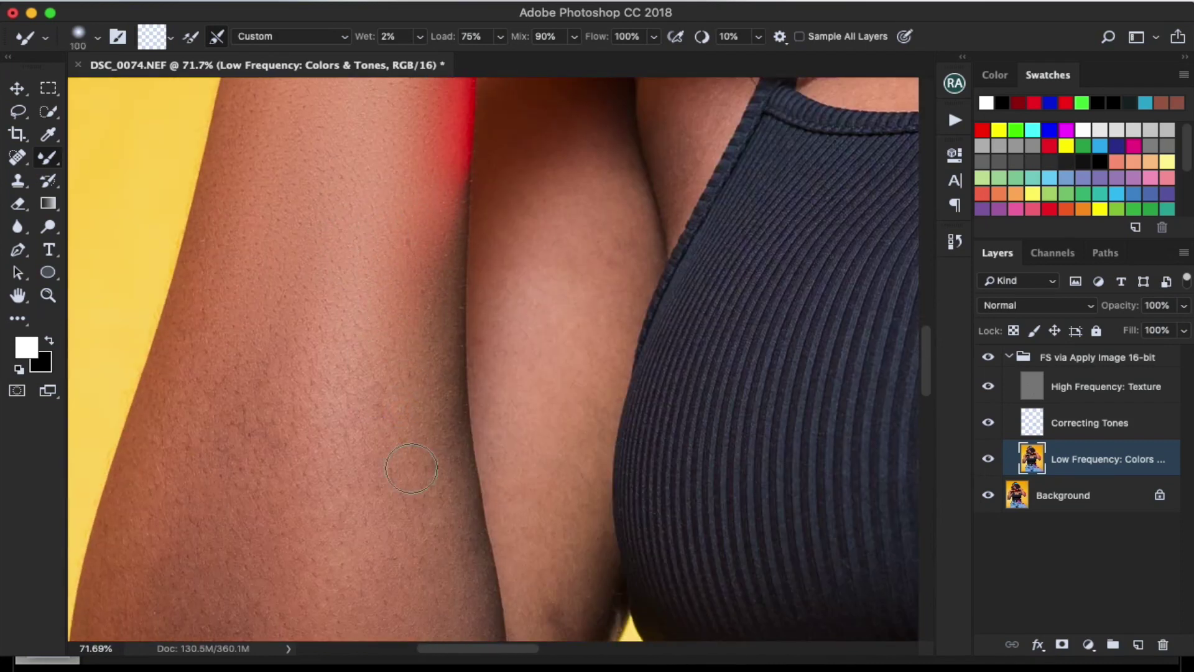
# Even out the broad tones of the lower forearm above the elbow with the Mixer Brush at size 150
pyautogui.scroll(-3, 197, 475)
pyautogui.press(']')
pyautogui.press(']')
pyautogui.scroll(-2, 270, 327)
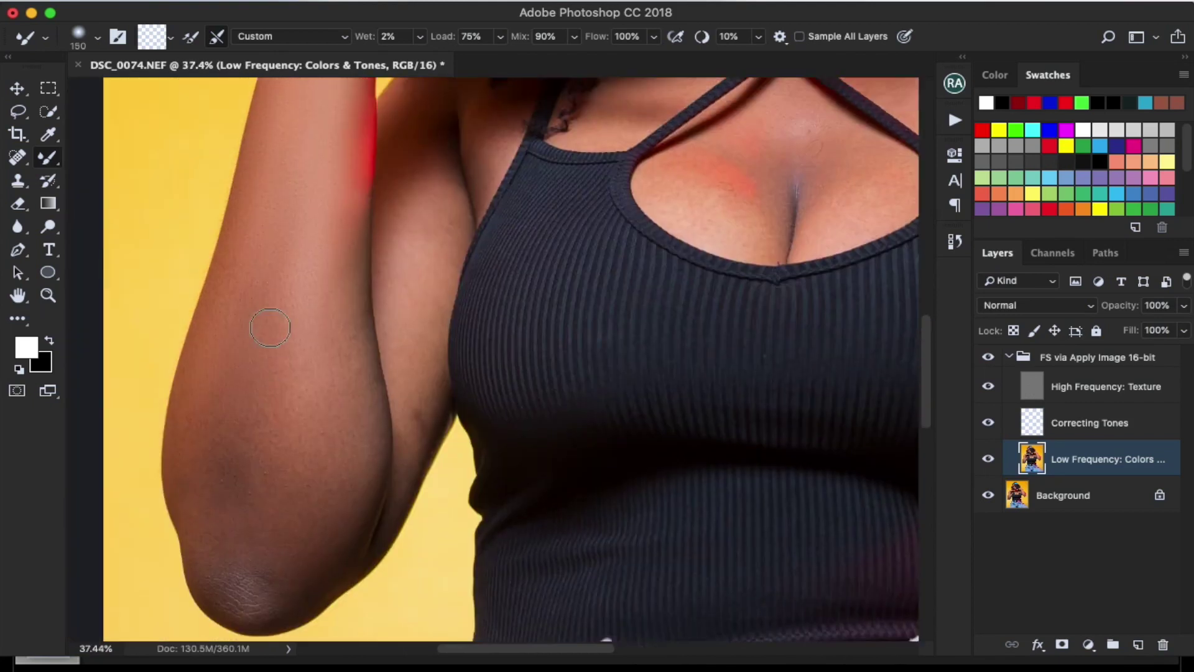
pyautogui.scroll(-5, 251, 255)
pyautogui.hscroll(-2, 251, 255)
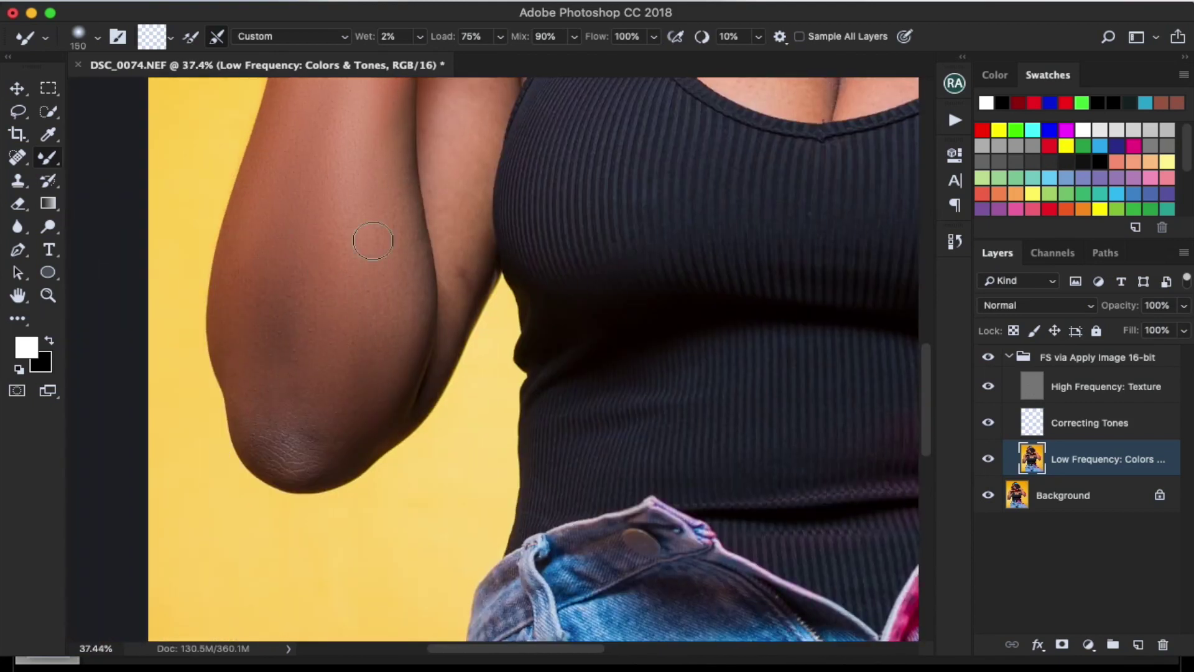
# Reduce the Mixer Brush to size 80 and blend the skin tones around the elbow
pyautogui.press('[')
pyautogui.press('[')
pyautogui.press('[')
pyautogui.scroll(4, 193, 442)
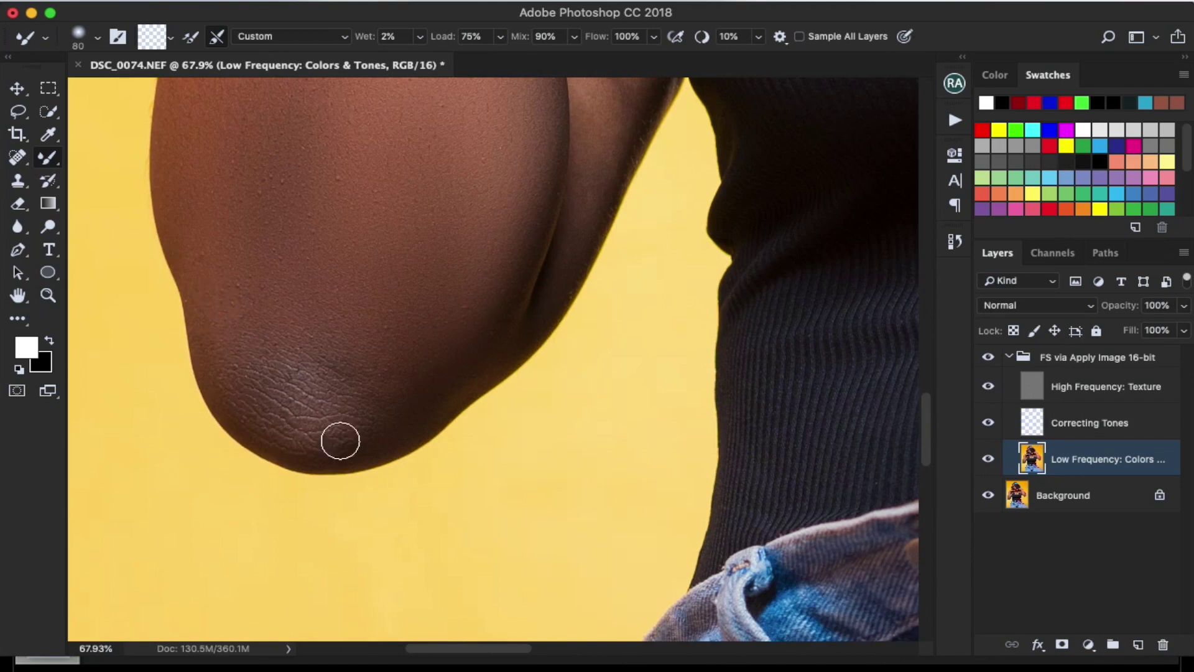
# Smooth the inner upper arm at brush size 80 and the armpit and shoulder area at size 100
pyautogui.scroll(8, 404, 373)
pyautogui.hscroll(9, 386, 336)
pyautogui.press('[')
pyautogui.scroll(5, 373, 279)
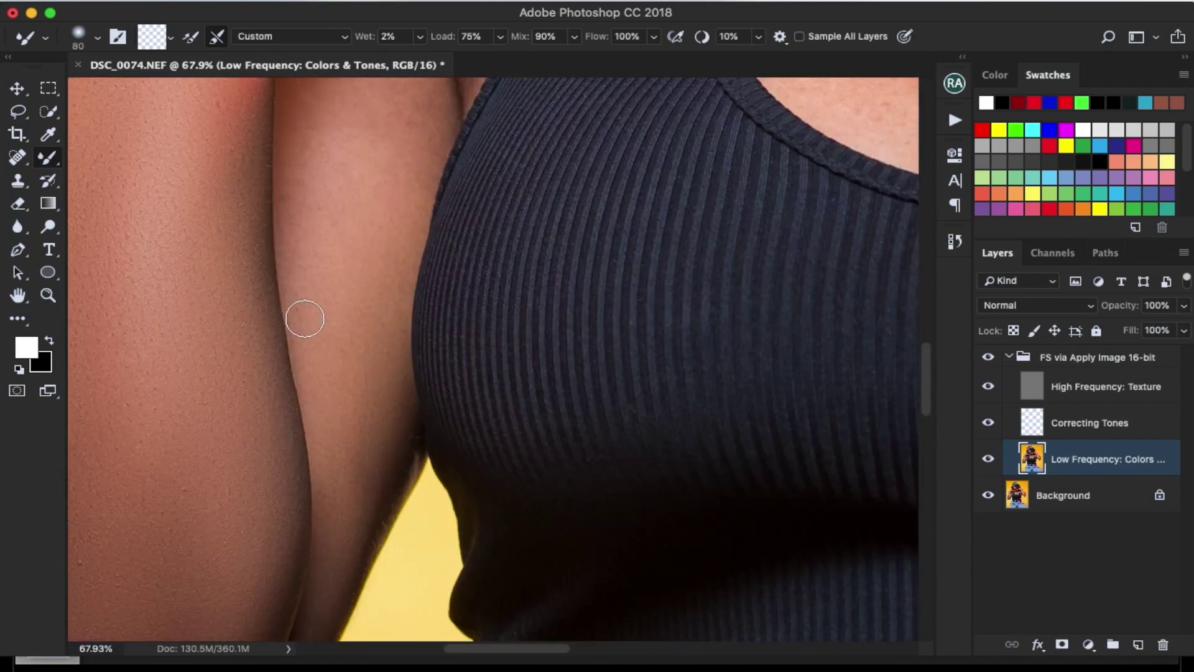
pyautogui.scroll(5, 306, 364)
pyautogui.press(']')
pyautogui.press(']')
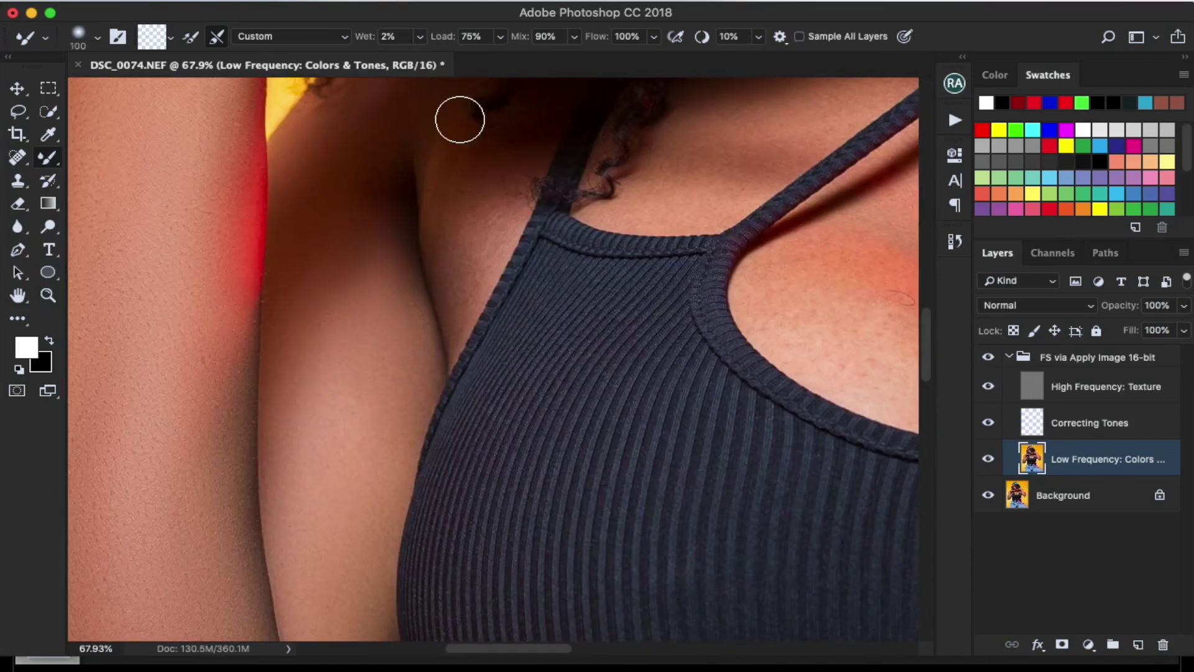
pyautogui.scroll(5, 404, 187)
# Set the Mixer Brush to size 70 and blend the chest tones beside the crossed strap
pyautogui.press('super+0')
pyautogui.scroll(8, 445, 286)
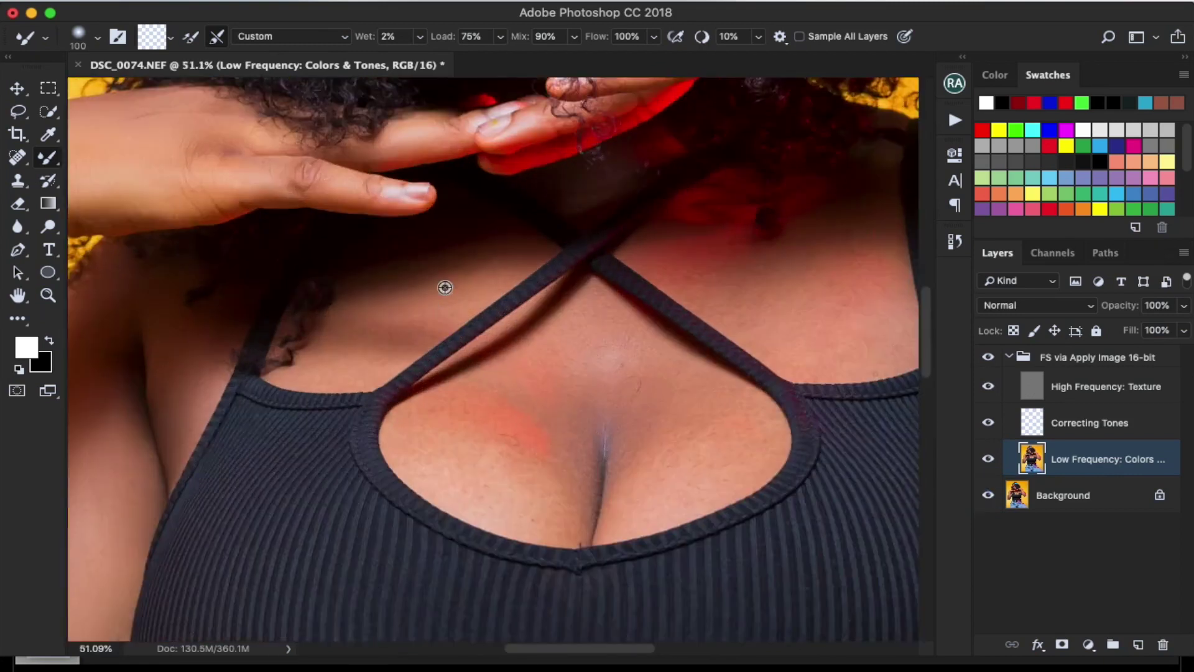
pyautogui.press('[')
pyautogui.press('[')
pyautogui.press('[')
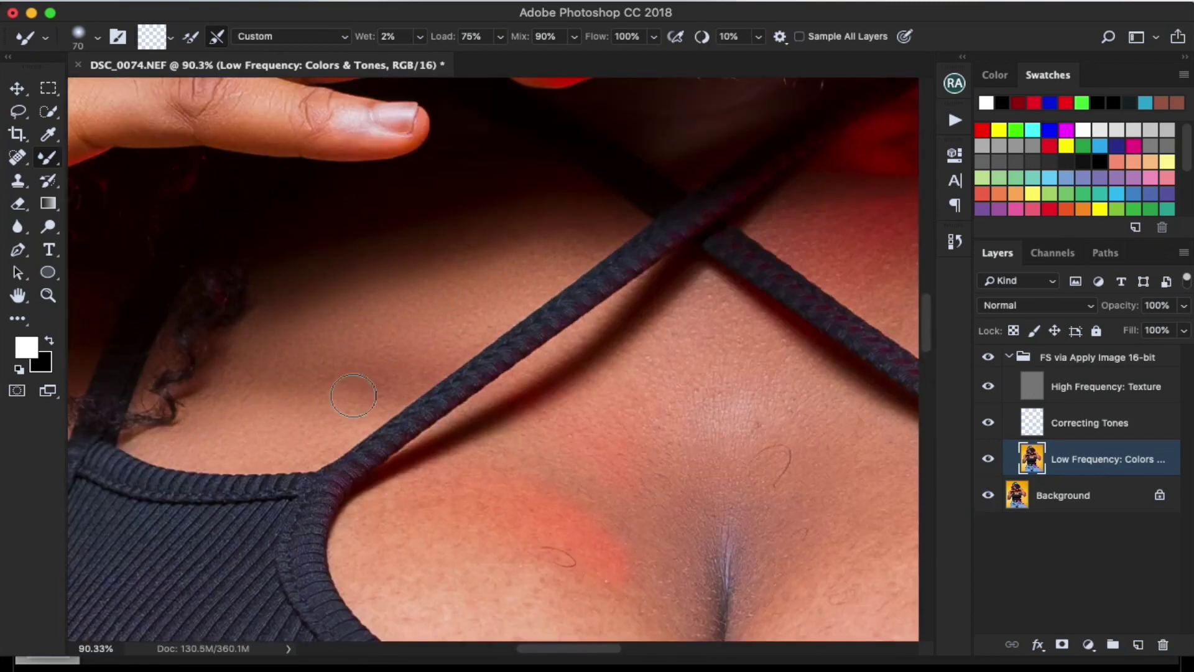
# Smooth the tones of the upper chest and the fingers of the other hand at brush size 70
pyautogui.scroll(5, 280, 311)
pyautogui.hscroll(7, 280, 311)
pyautogui.scroll(10, 333, 207)
pyautogui.hscroll(3, 333, 207)
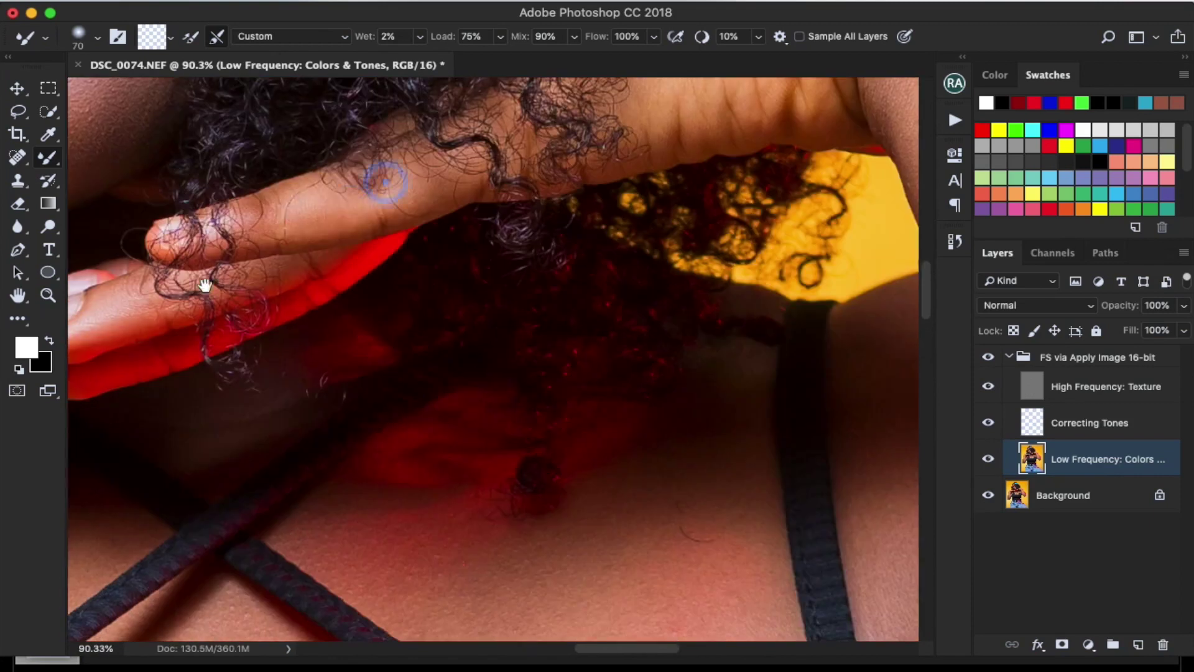
# Blend the skin tones of the bent wrist above the bracelet with the Mixer Brush at size 125
pyautogui.scroll(-1, 506, 283)
pyautogui.hscroll(3, 506, 282)
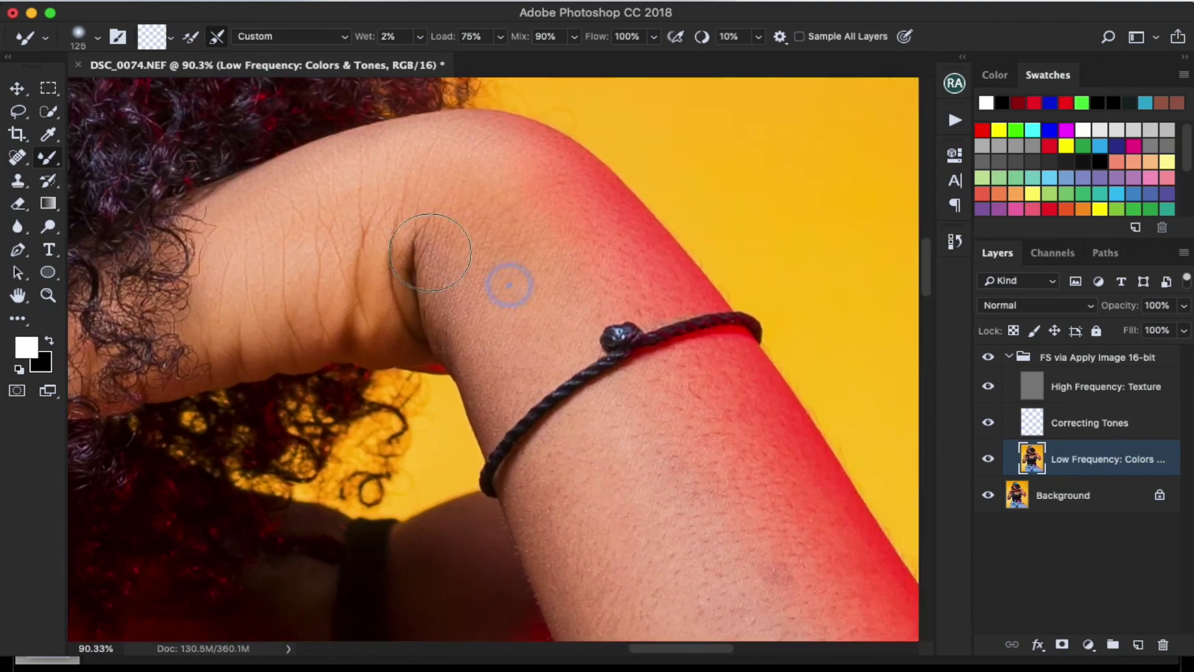
pyautogui.press(']')
pyautogui.scroll(-6, 557, 266)
pyautogui.hscroll(5, 558, 267)
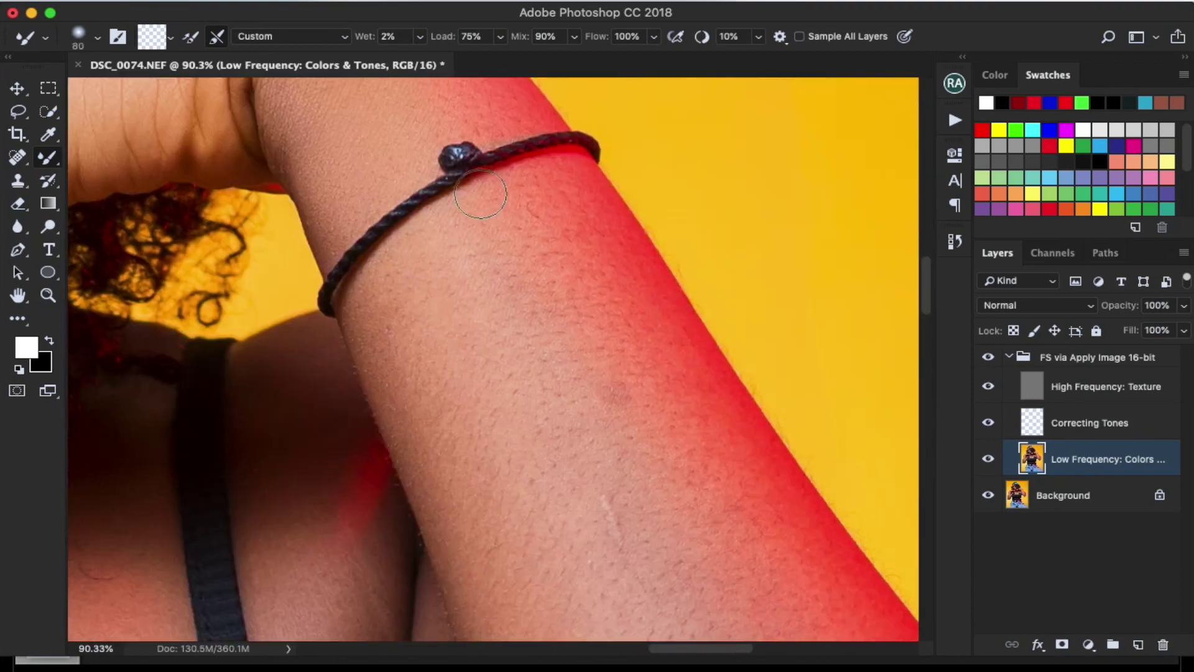
# Smooth the forearm tones just below the bracelet with the Mixer Brush at sizes 80 and 100
pyautogui.press(']')
pyautogui.press(']')
pyautogui.scroll(-5, 496, 345)
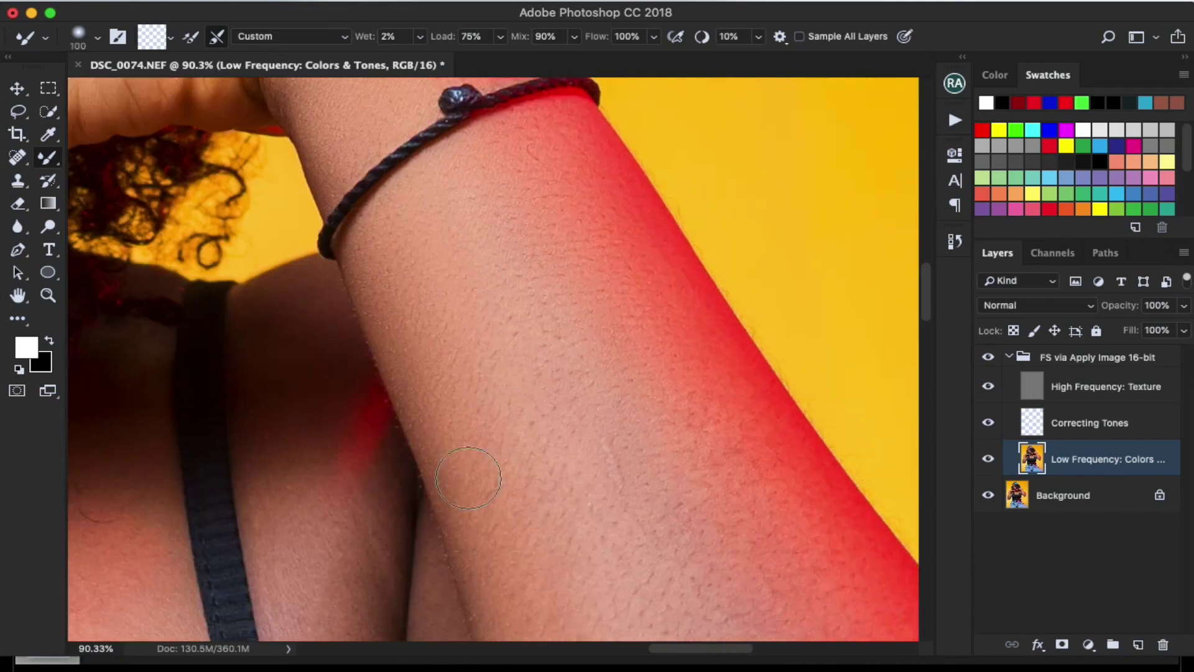
pyautogui.hscroll(4, 509, 287)
pyautogui.scroll(-5, 560, 413)
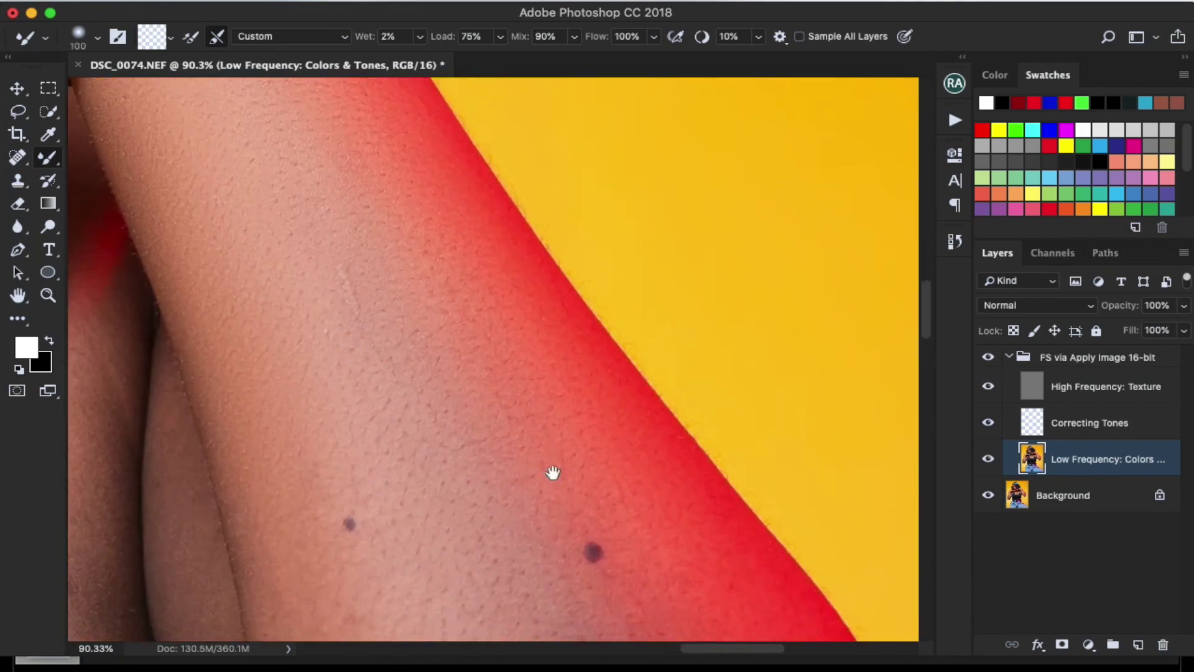
# Enlarge the Mixer Brush to size 150 and blend the tones of the wide forearm down to the elbow
pyautogui.press(']')
pyautogui.press(']')
pyautogui.press(']')
pyautogui.scroll(-3, 552, 475)
pyautogui.press('[')
pyautogui.scroll(-3, 576, 491)
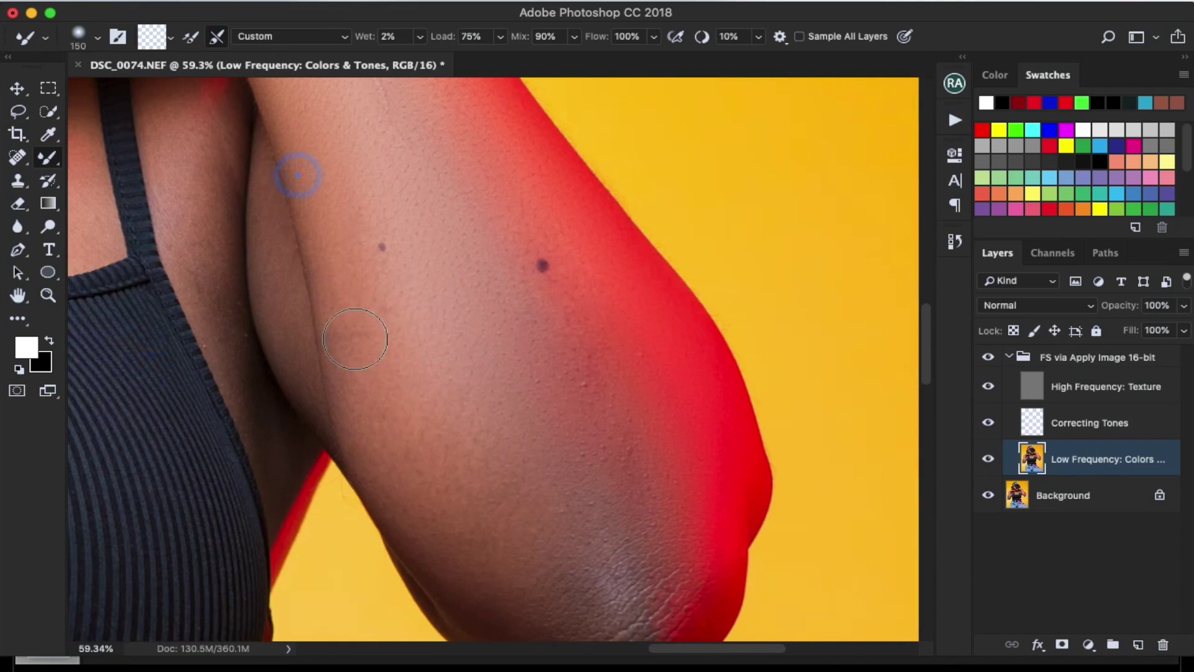
pyautogui.scroll(-5, 484, 381)
# Reduce the Mixer Brush to size 90 and smooth the skin around the shoulder strap beside the raised arm
pyautogui.press('[')
pyautogui.press('[')
pyautogui.press('[')
pyautogui.scroll(5, 413, 153)
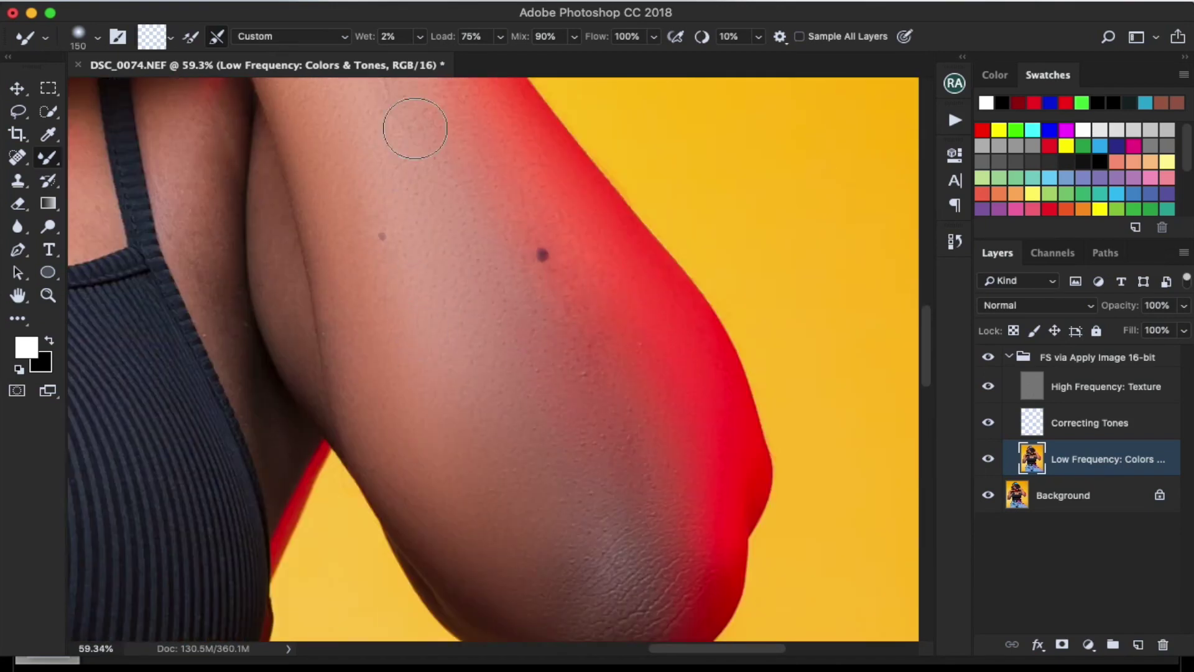
pyautogui.scroll(3, 328, 272)
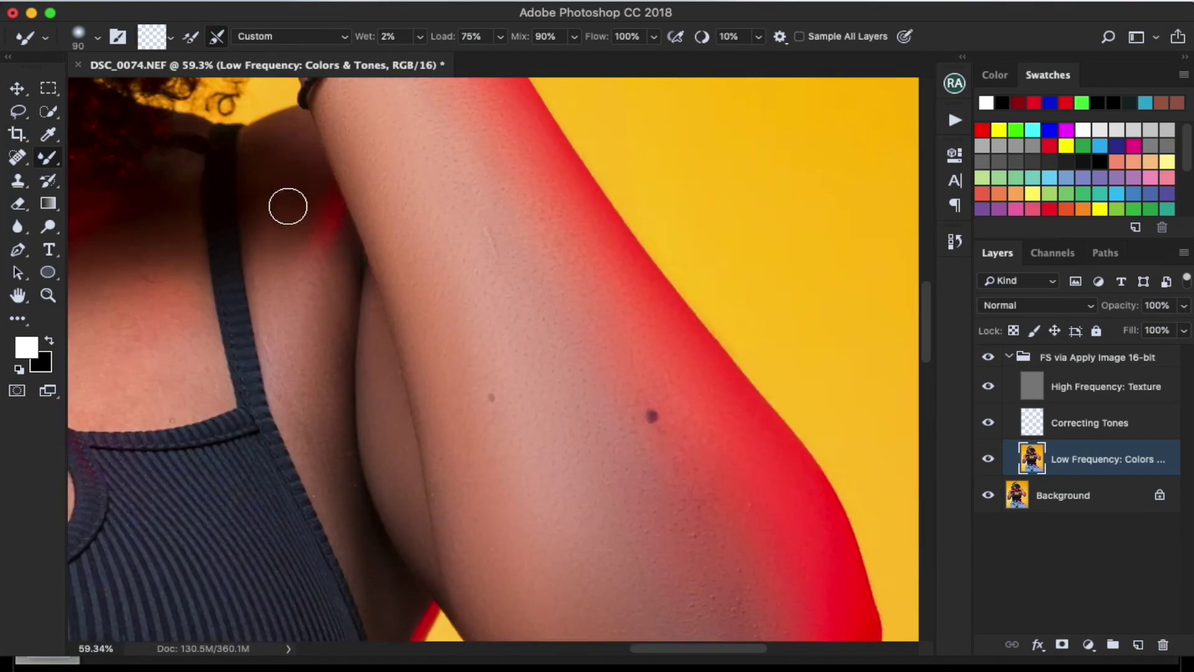
pyautogui.scroll(3, 427, 392)
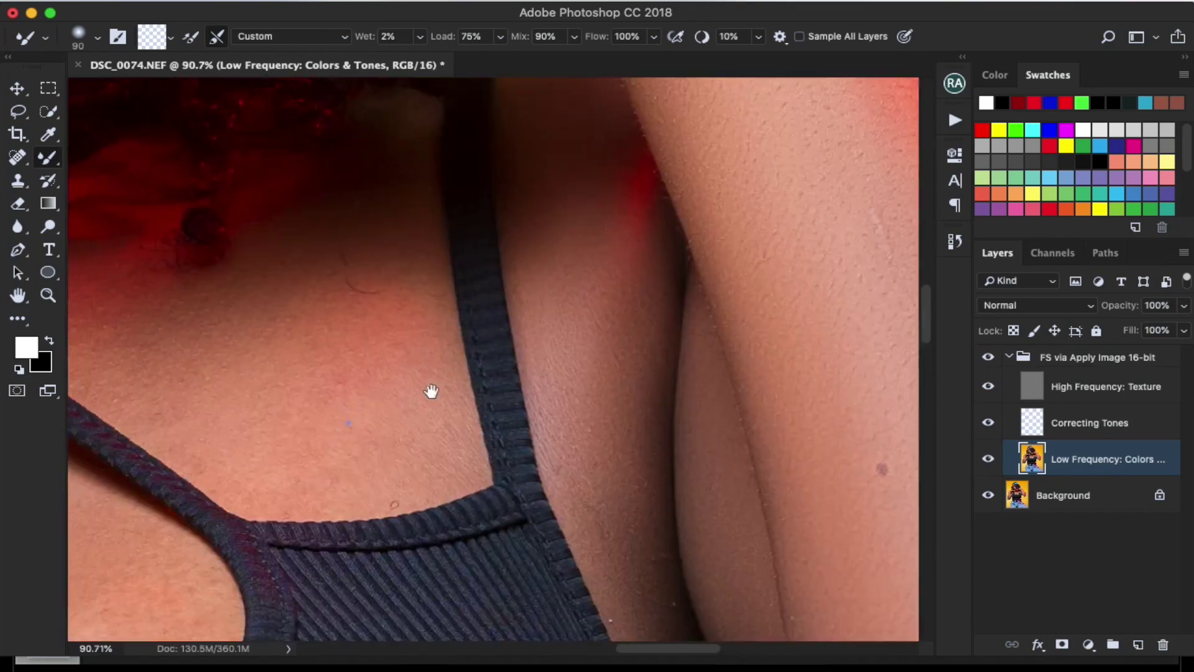
pyautogui.moveTo(499, 234); pyautogui.dragTo(497, 190)
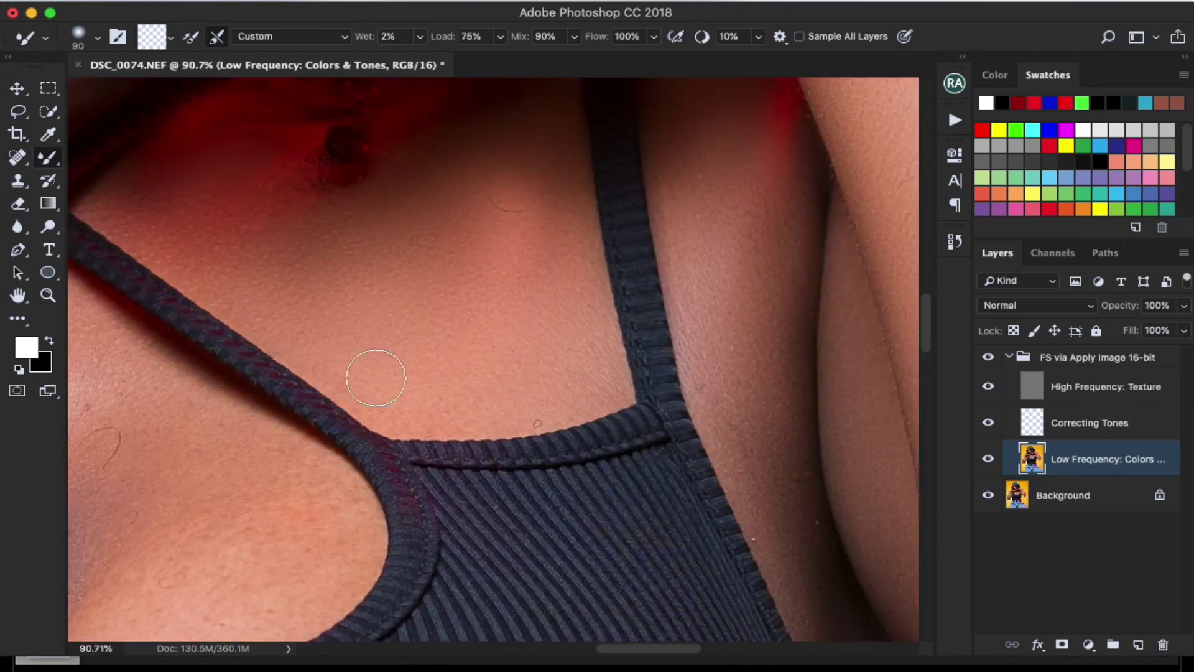
# Blend the upper chest tones around the reddish shadow below the hands at brush size 90
pyautogui.scroll(-5, 458, 277)
pyautogui.scroll(3, 512, 248)
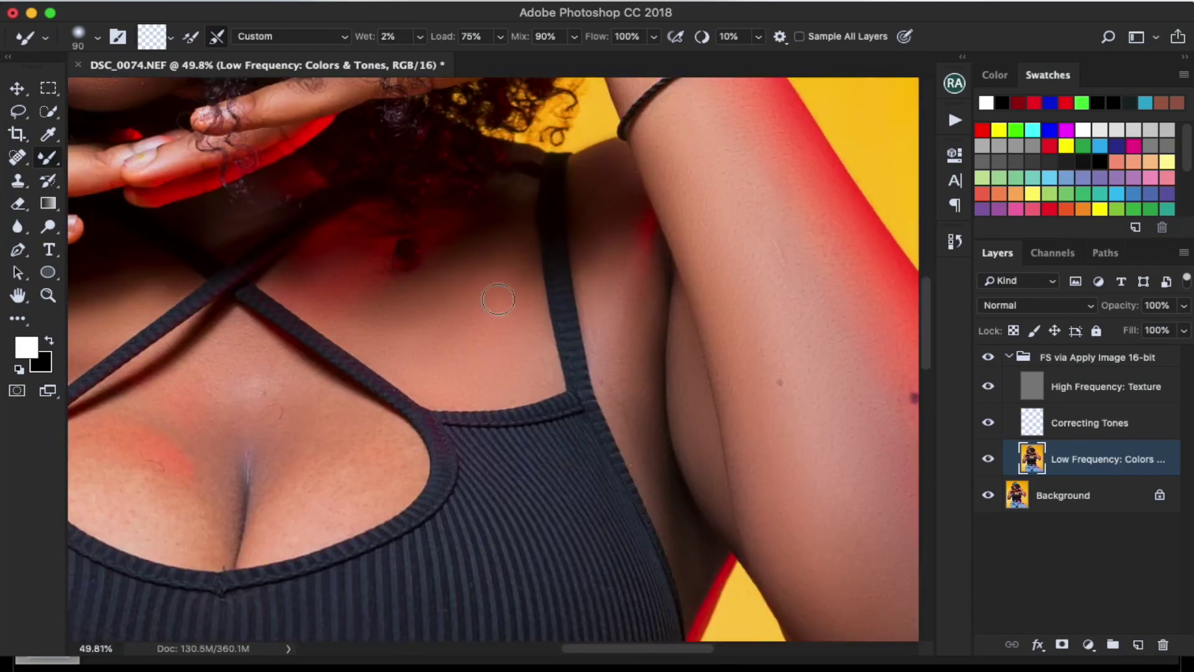
pyautogui.scroll(4, 474, 319)
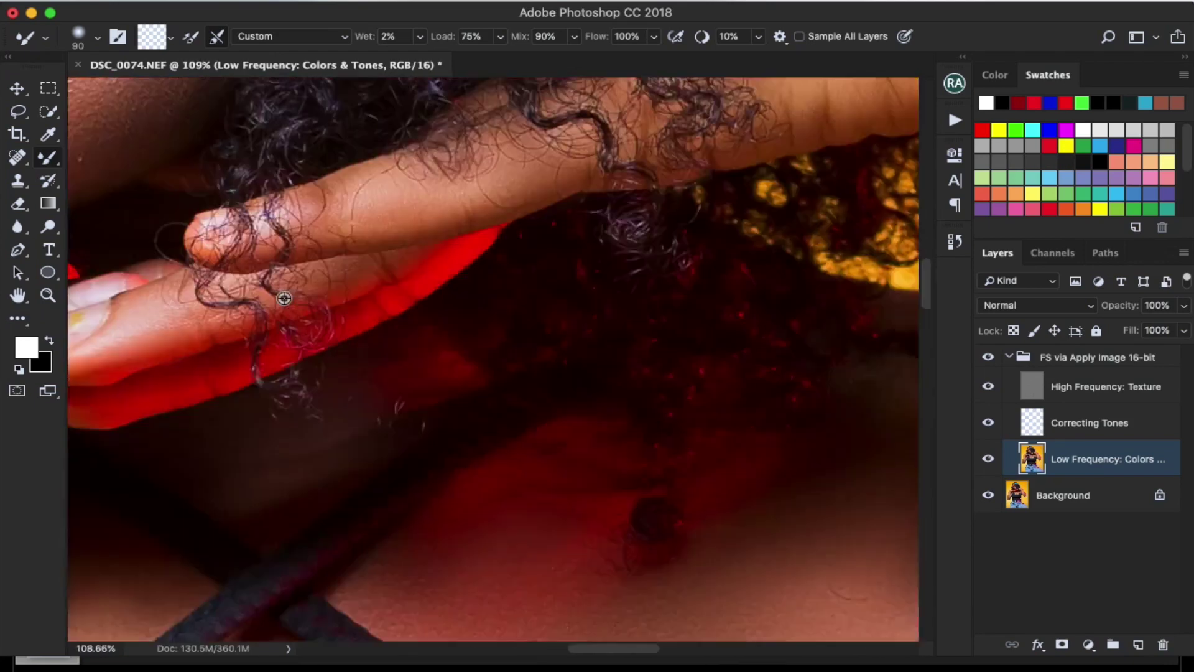
pyautogui.scroll(-5, 712, 421)
pyautogui.press('[')
pyautogui.press('[')
pyautogui.press('[')
pyautogui.press('[')
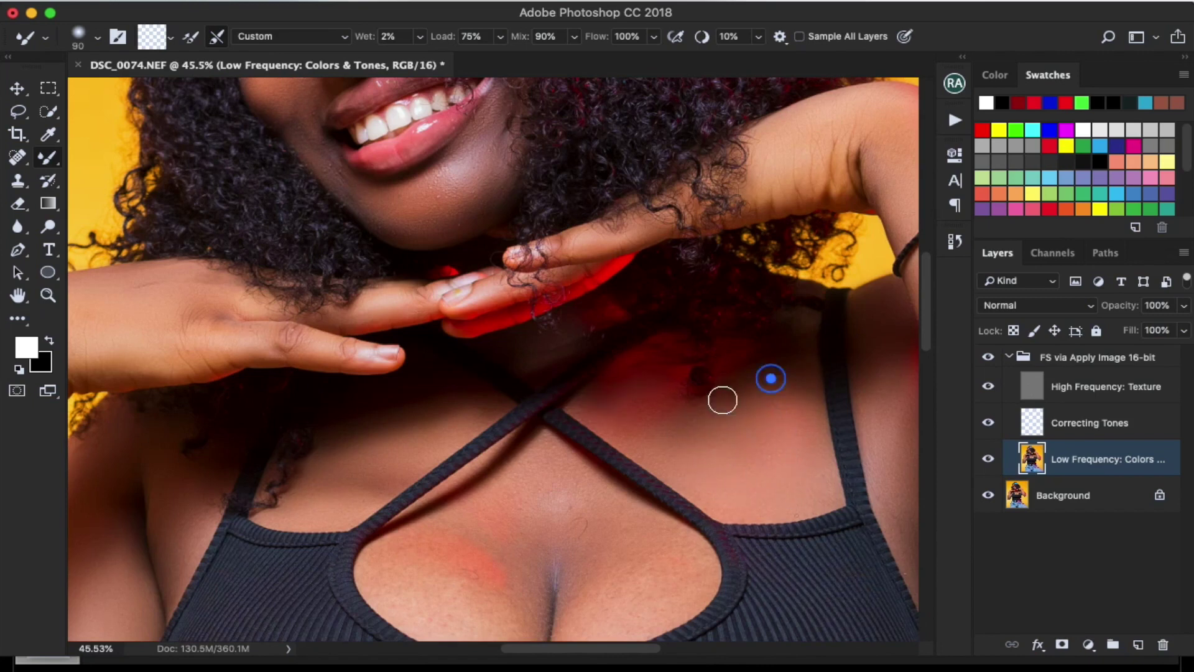
# Smooth the chest tones inside the top's neckline cutout with the Mixer Brush at size 90
pyautogui.hscroll(5, 814, 401)
pyautogui.scroll(3, 814, 401)
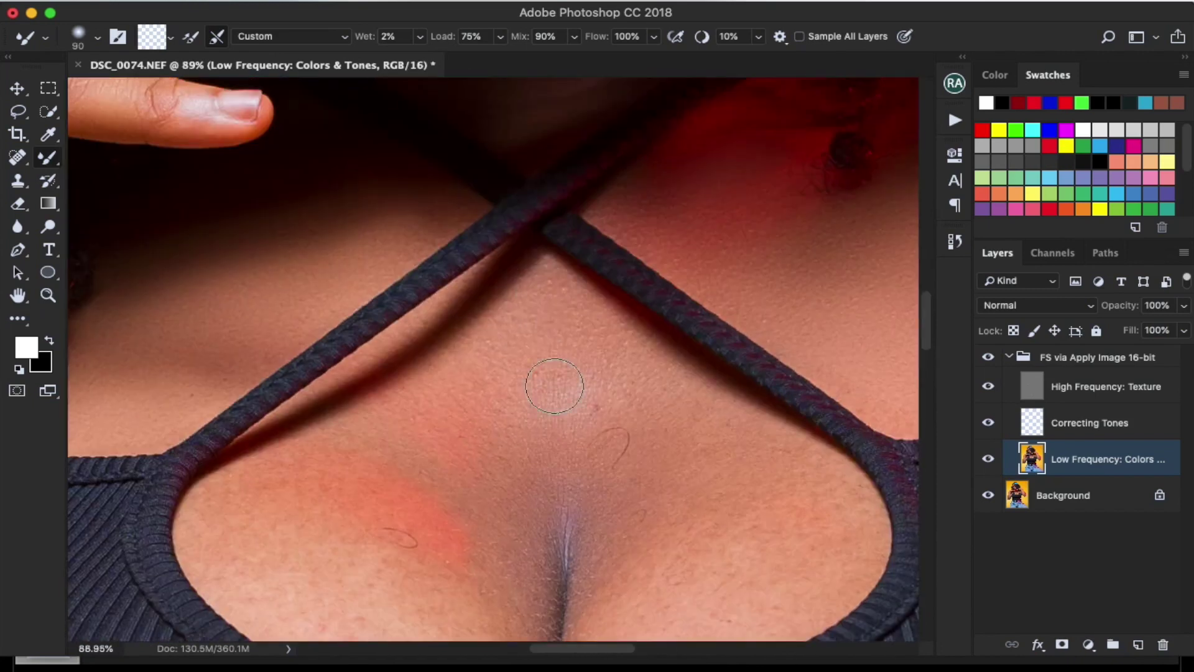
pyautogui.scroll(-3, 288, 520)
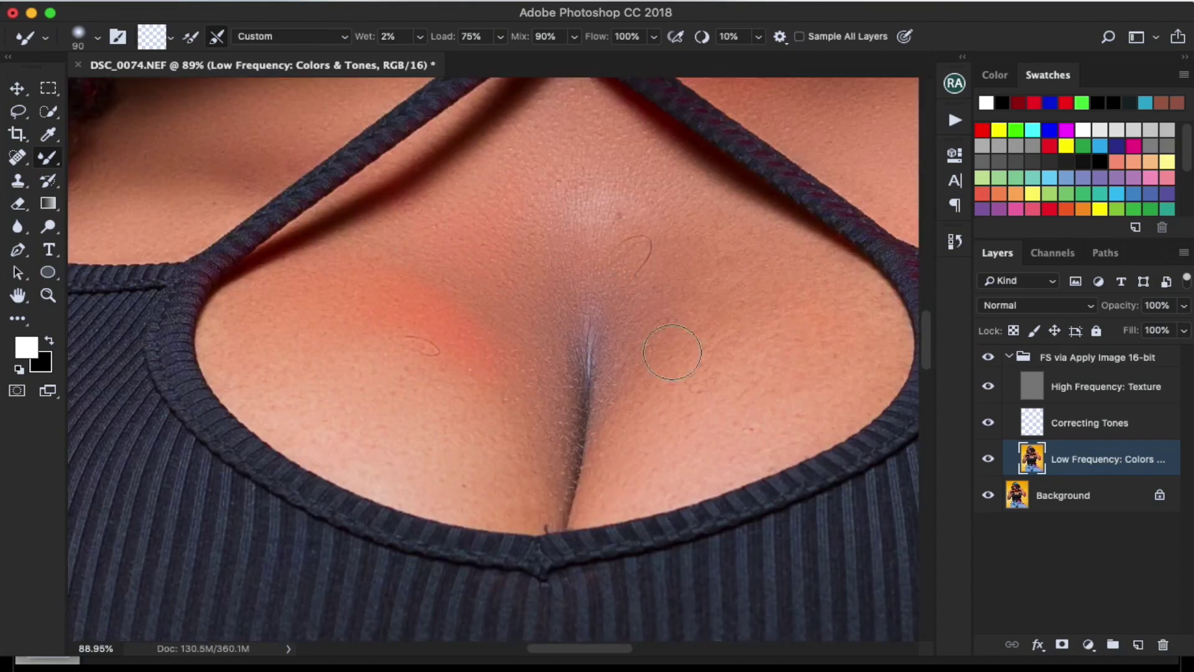
# Examine the blended skin tones across the whole portrait
pyautogui.scroll(-5, 631, 328)
pyautogui.scroll(1, 487, 392)
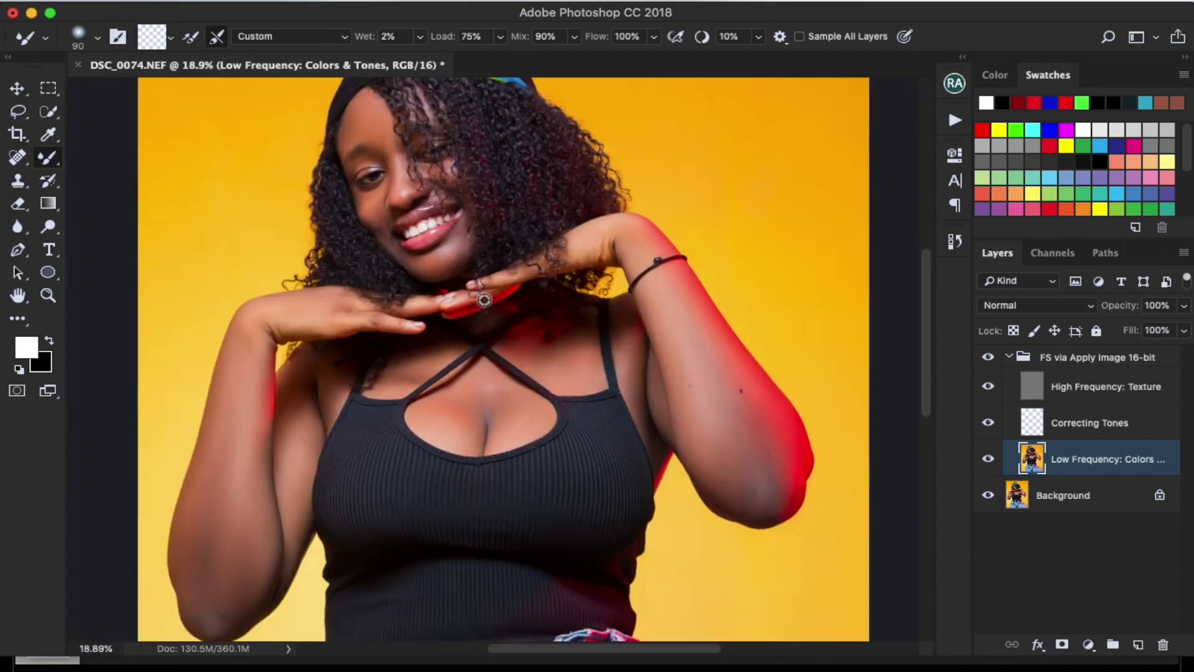
pyautogui.scroll(-1, 488, 392)
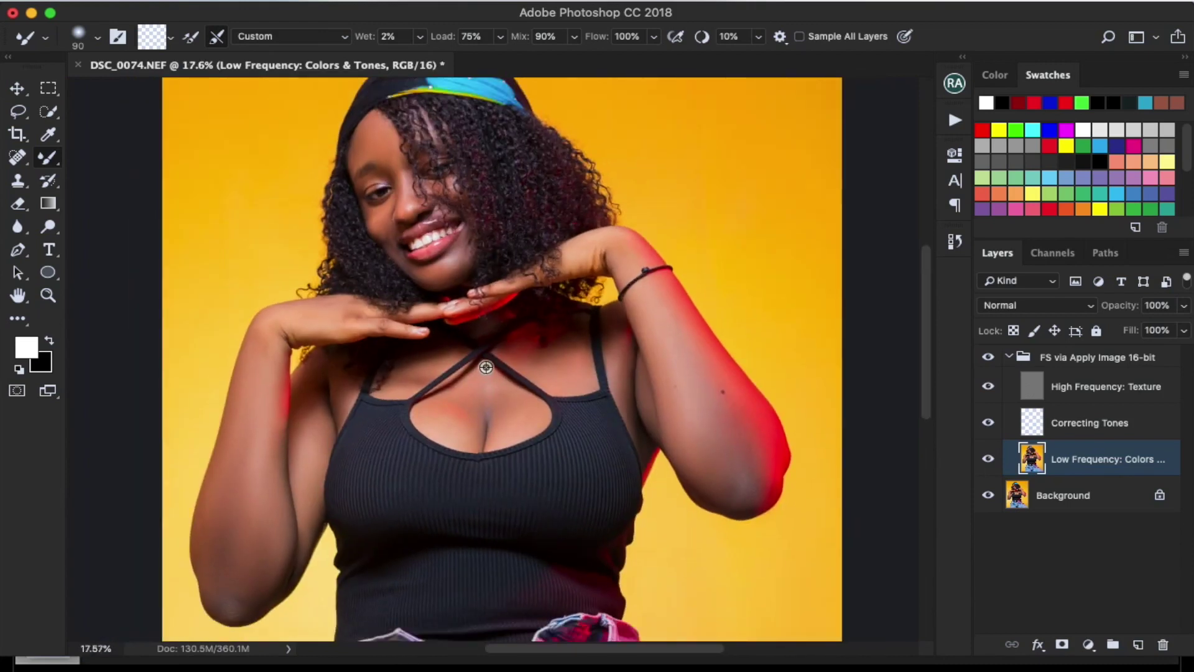
pyautogui.scroll(-1, 486, 368)
pyautogui.scroll(-4, 483, 361)
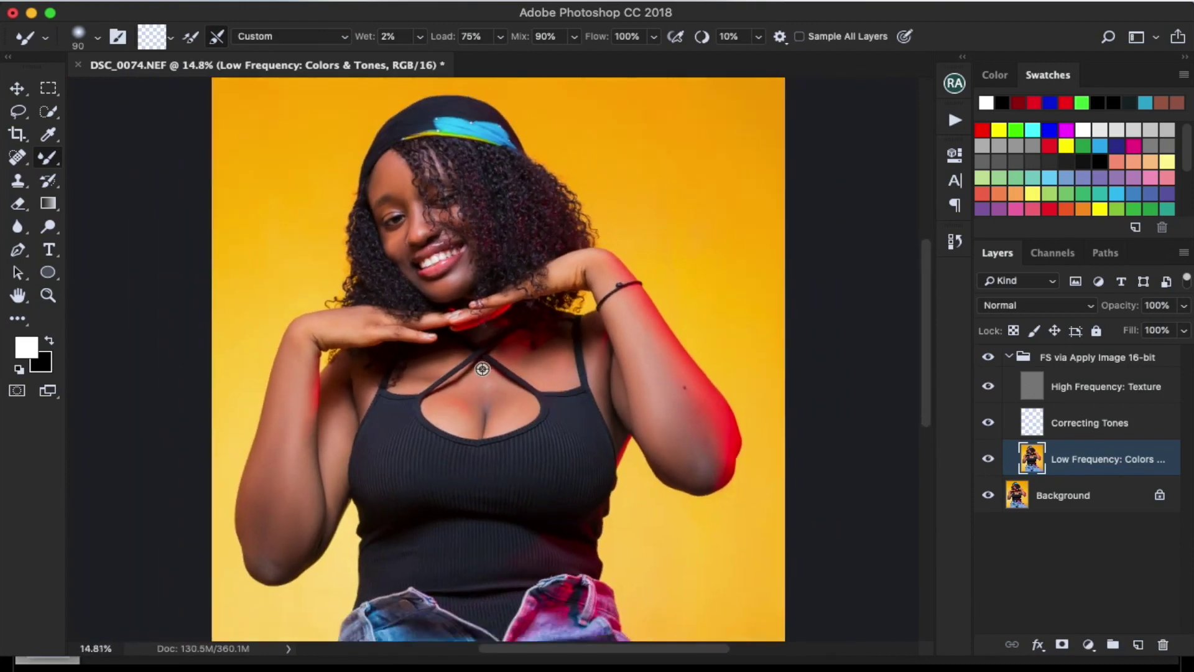
pyautogui.scroll(-1, 385, 398)
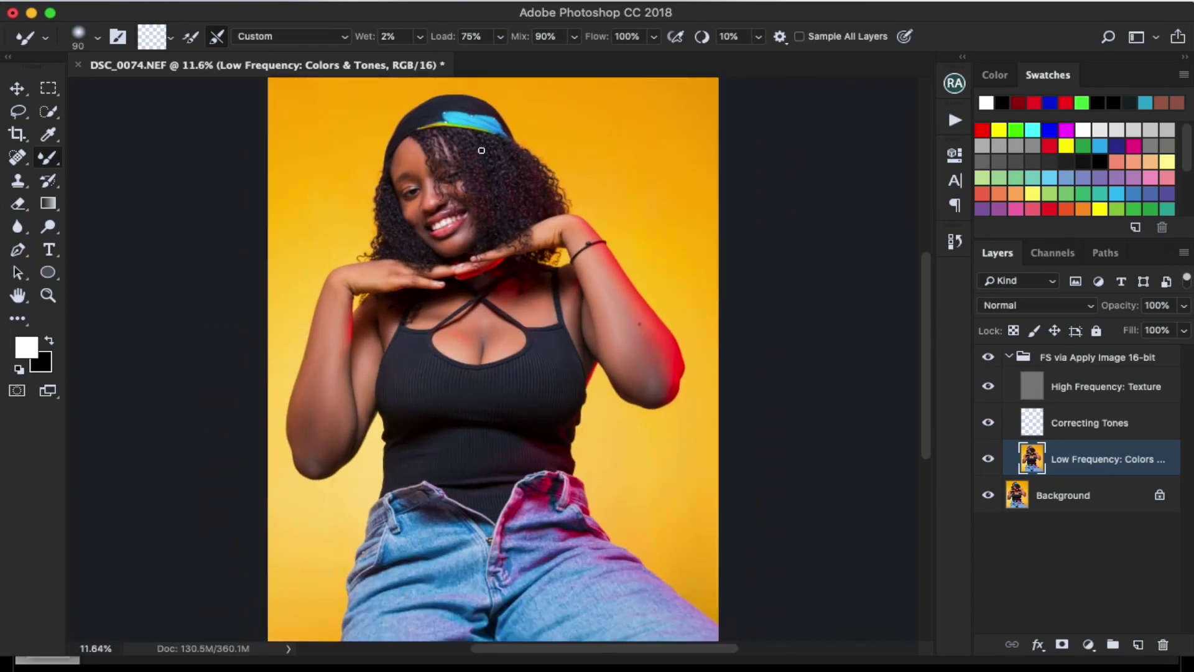
pyautogui.scroll(1, 450, 216)
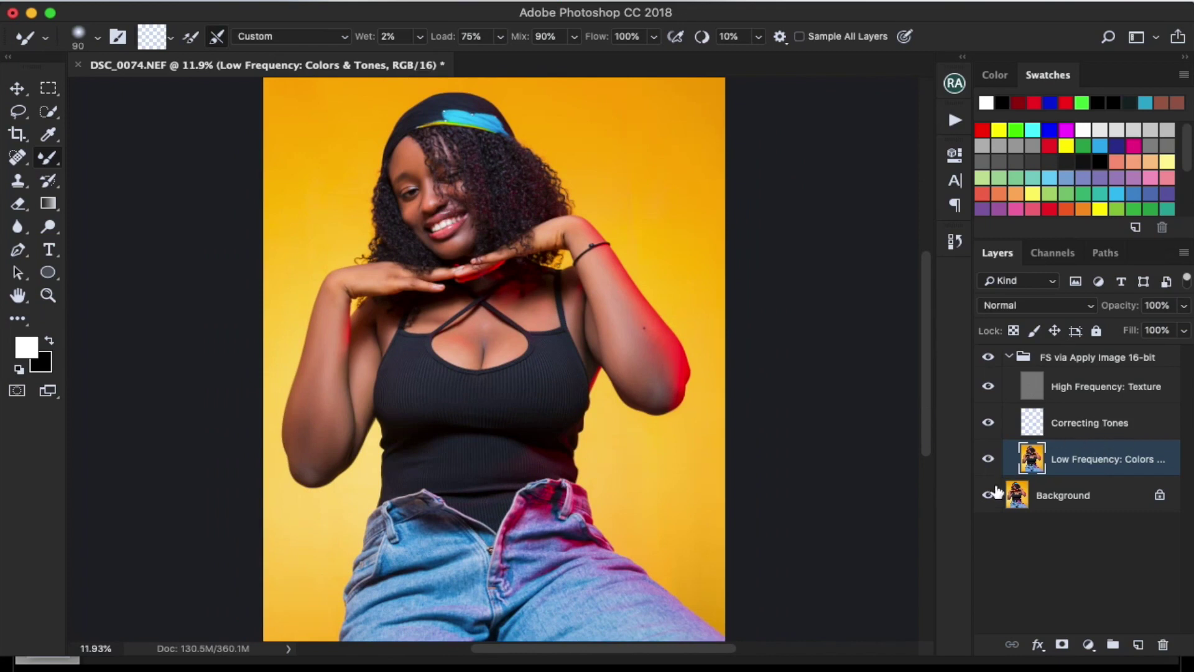
# Switch to the Clone Stamp on the High Frequency: Texture layer and retouch the forehead texture at sizes 35 and 15
pyautogui.scroll(10, 409, 138)
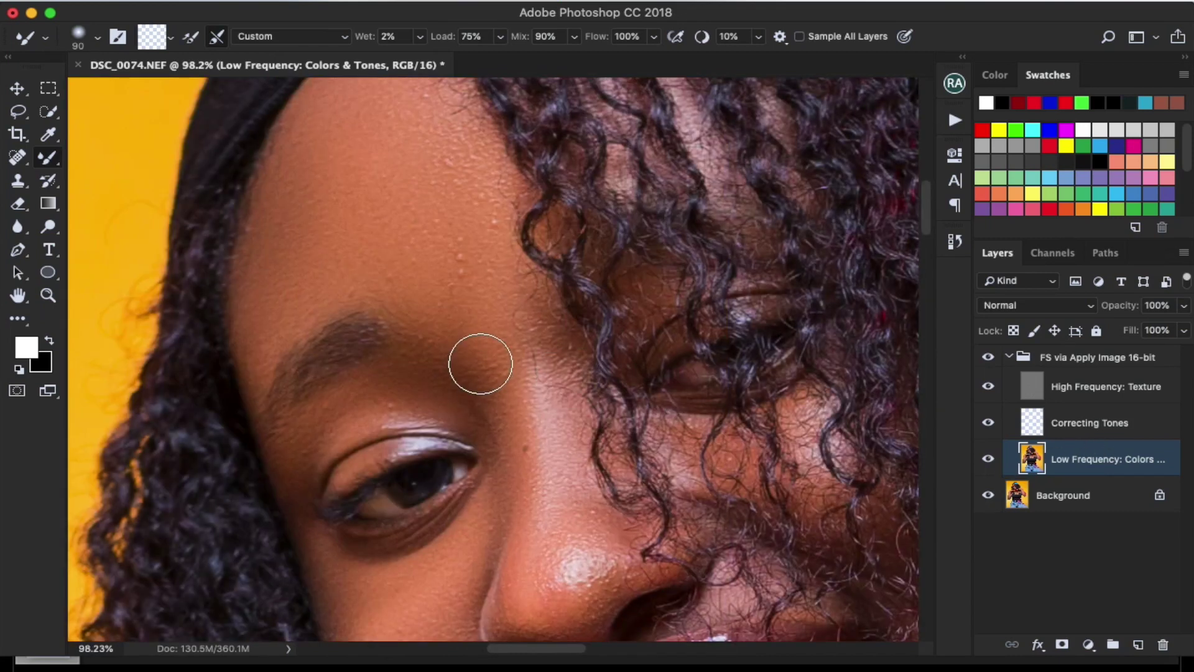
pyautogui.click(17, 185)
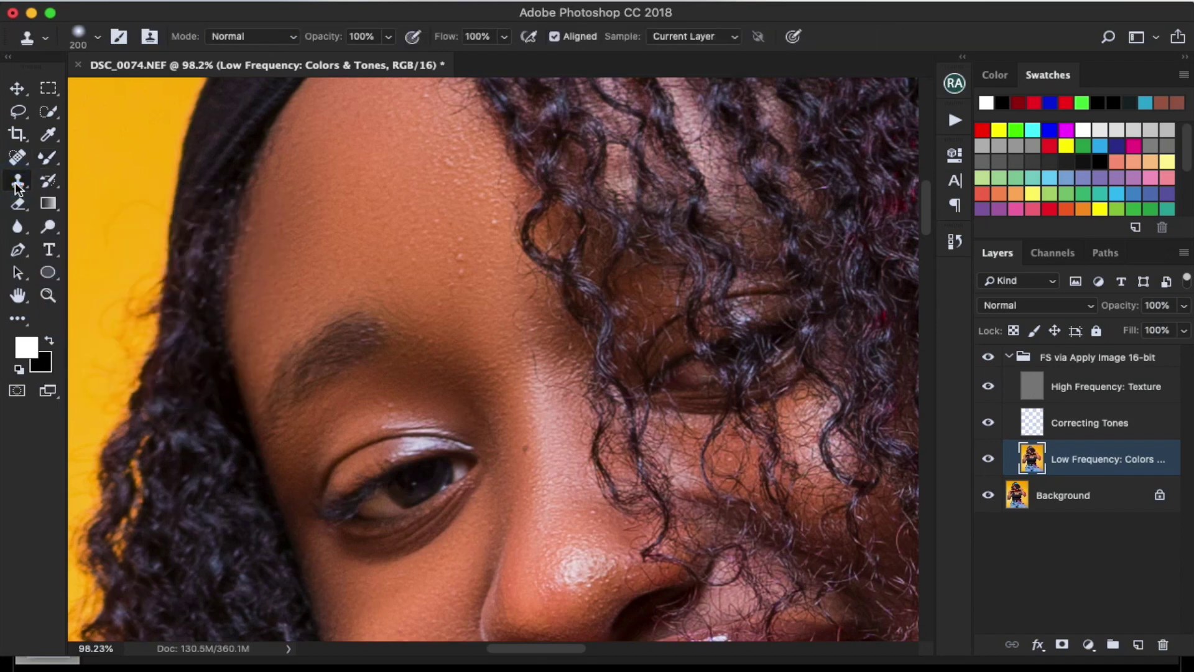
pyautogui.click(1109, 392)
pyautogui.press('[')
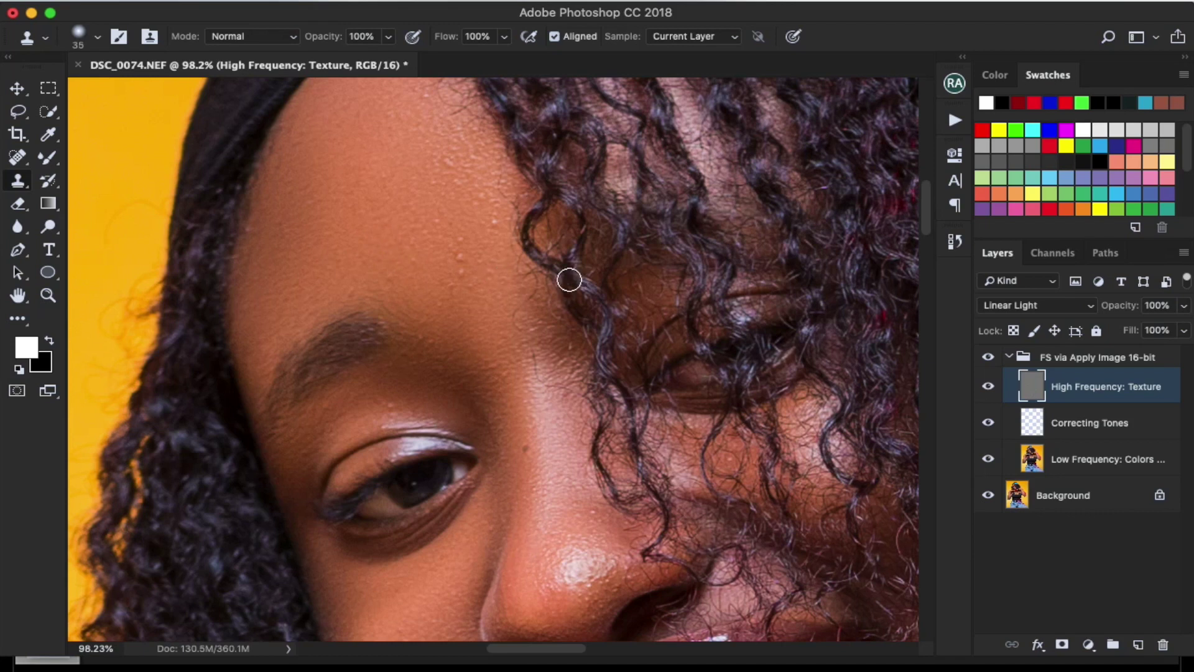
pyautogui.scroll(2, 488, 279)
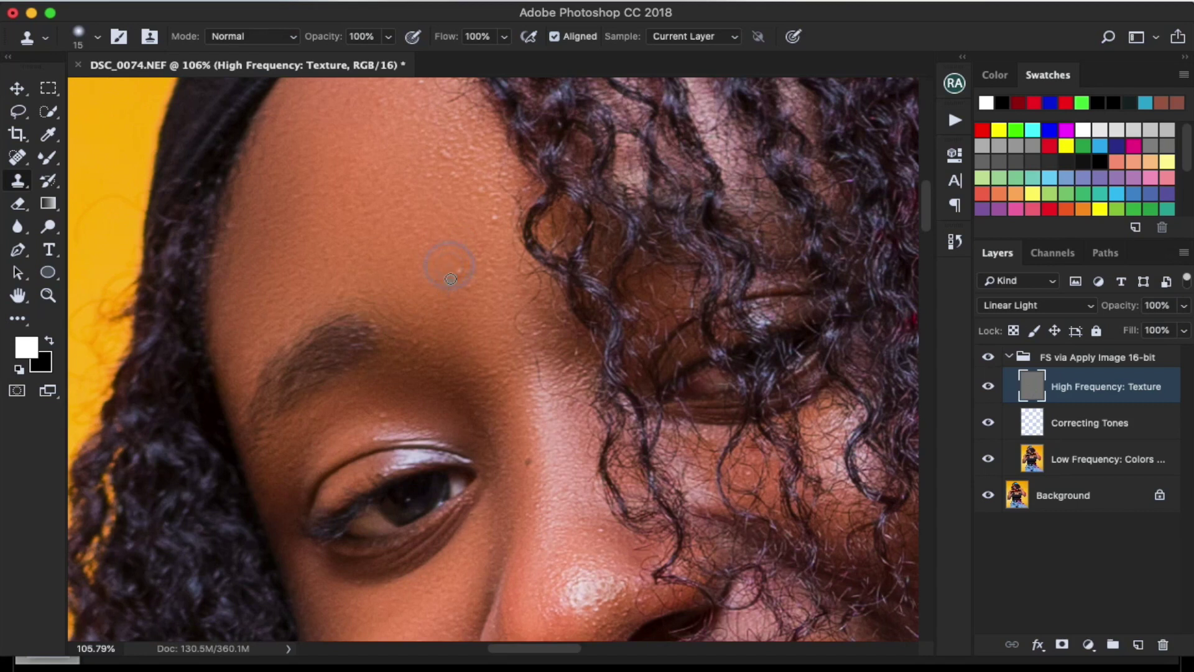
# Clone clean skin texture over the bumps beside the corner of the mouth at stamp size 15
pyautogui.scroll(-10, 477, 260)
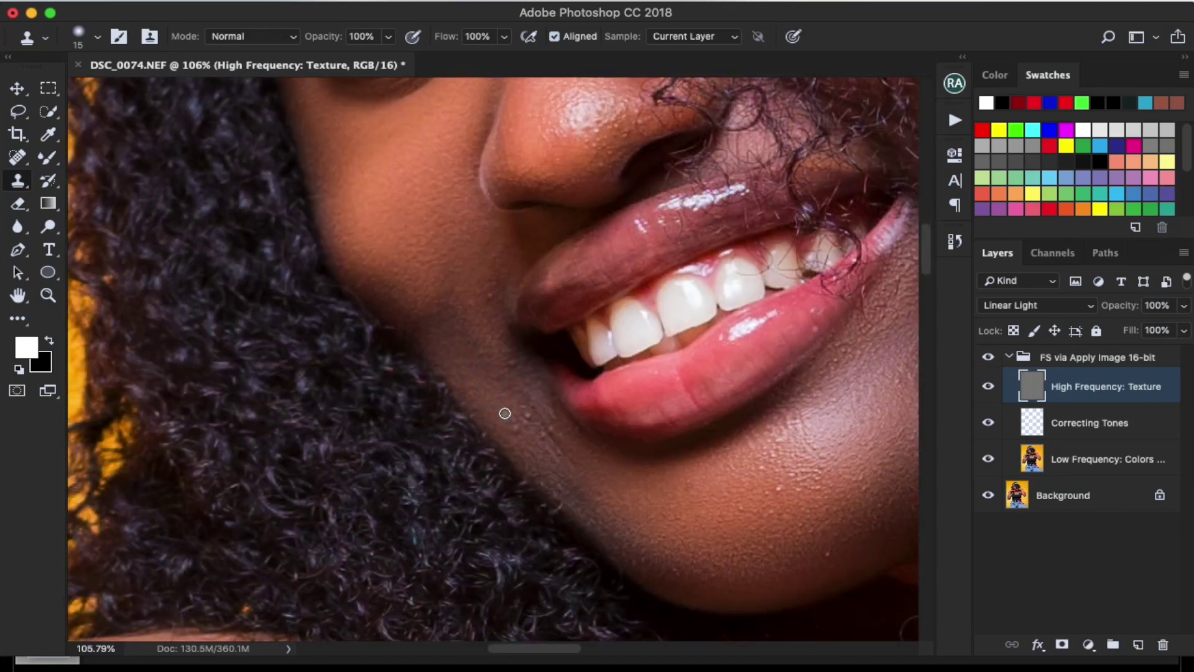
pyautogui.keyDown('alt'); pyautogui.click(493, 406); pyautogui.keyUp('alt')
pyautogui.click(510, 427)
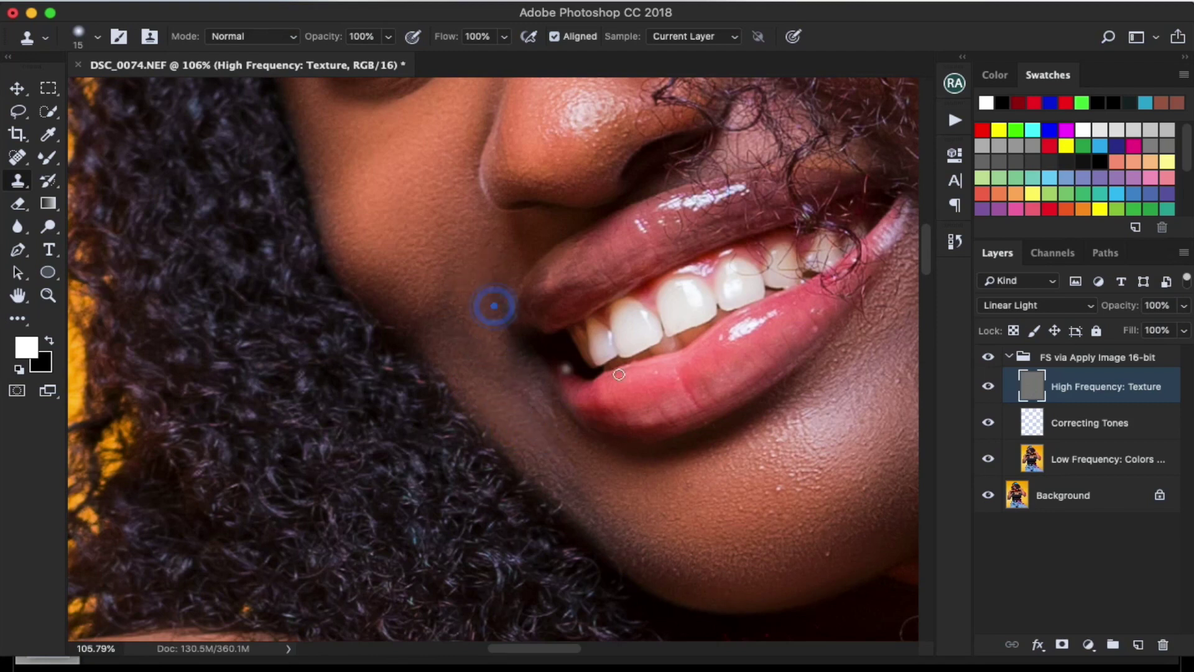
# Retouch the rough skin texture on the chin and the upper forehead with the Clone Stamp at size 15
pyautogui.scroll(-5, 493, 302)
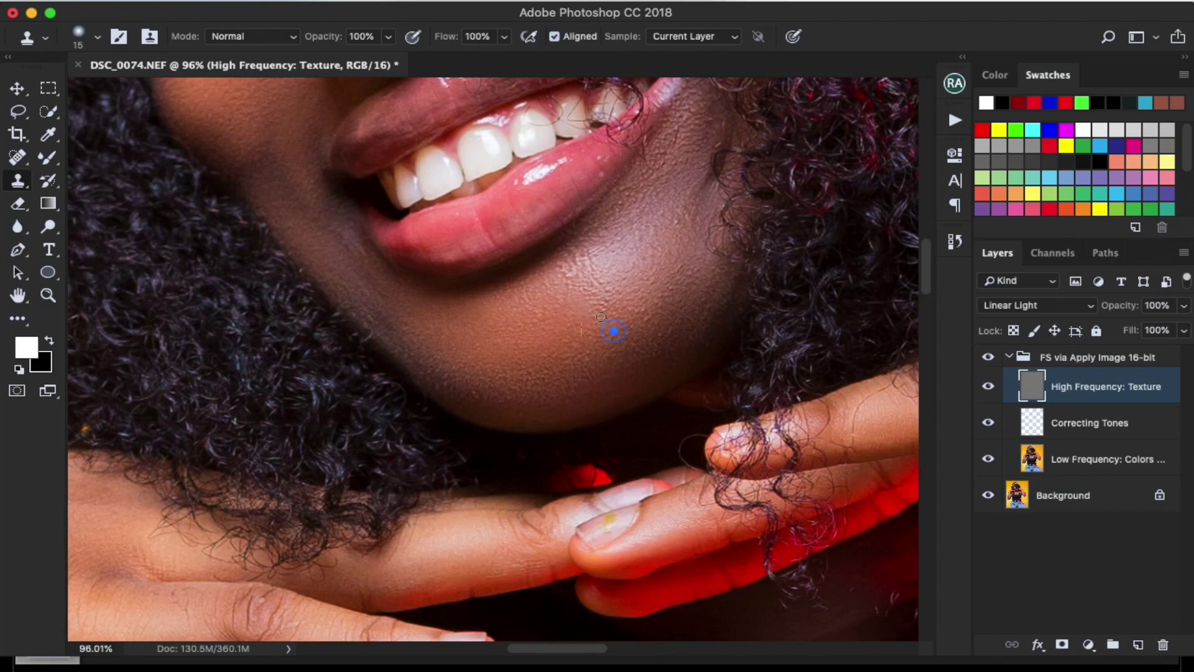
pyautogui.moveTo(628, 198); pyautogui.dragTo(580, 341)
pyautogui.scroll(-2, 580, 341)
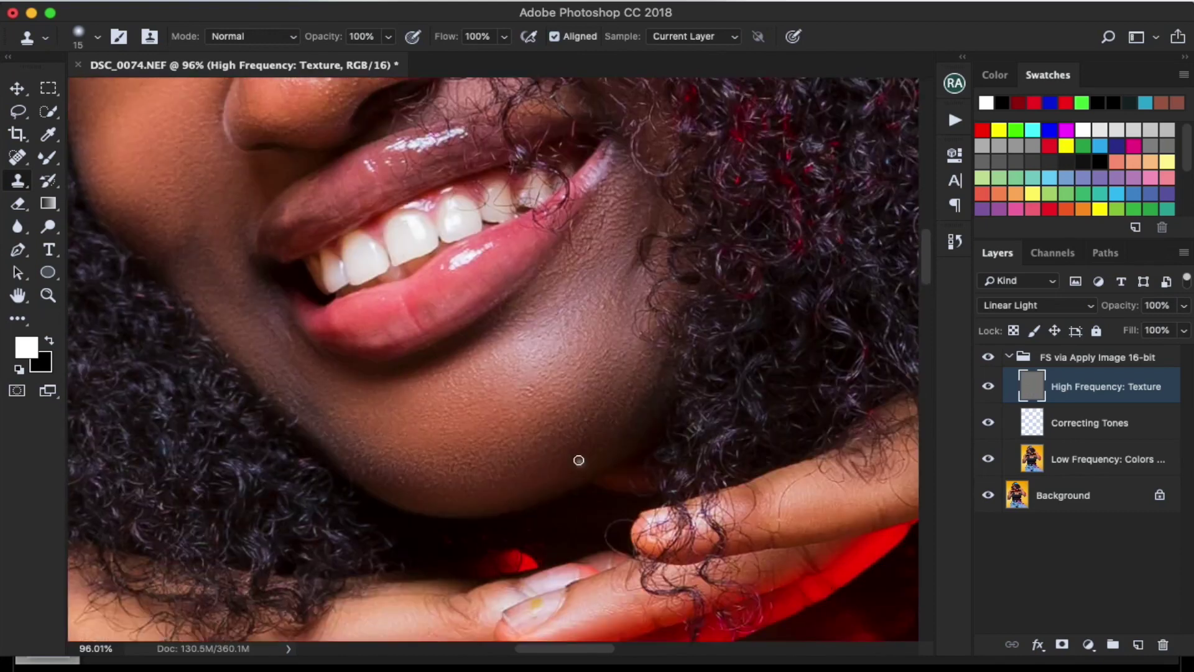
pyautogui.scroll(15, 576, 458)
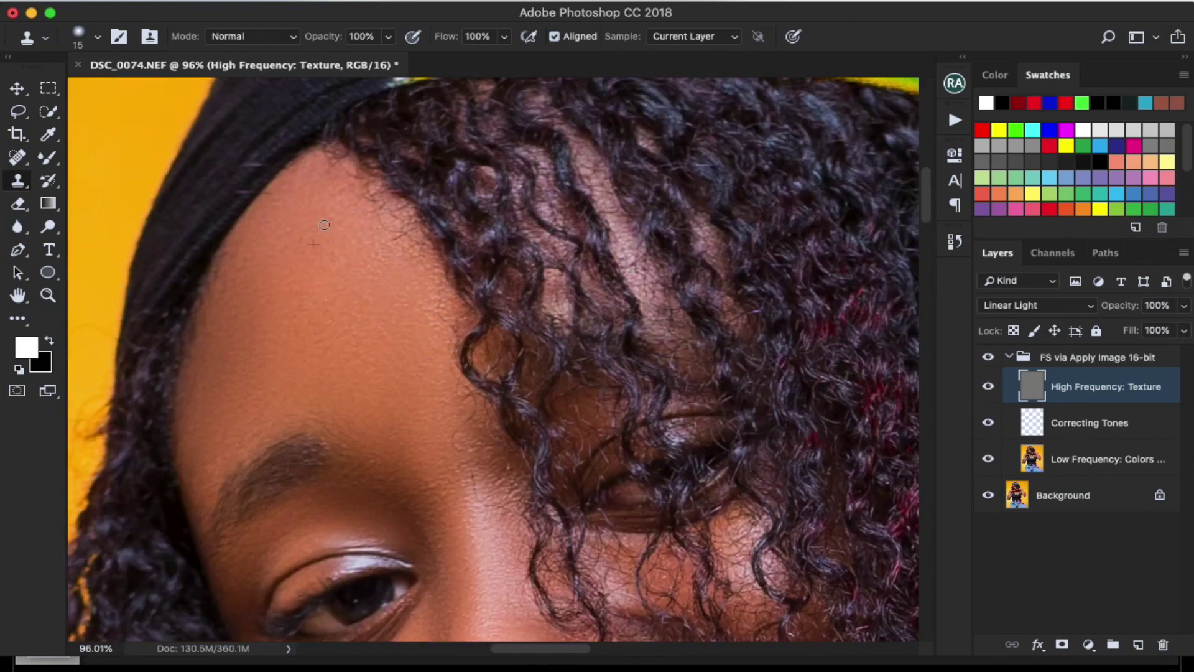
# Enlarge the Clone Stamp to size 25 and clean up the skin texture above the wrinkled elbow
pyautogui.scroll(-20, 324, 224)
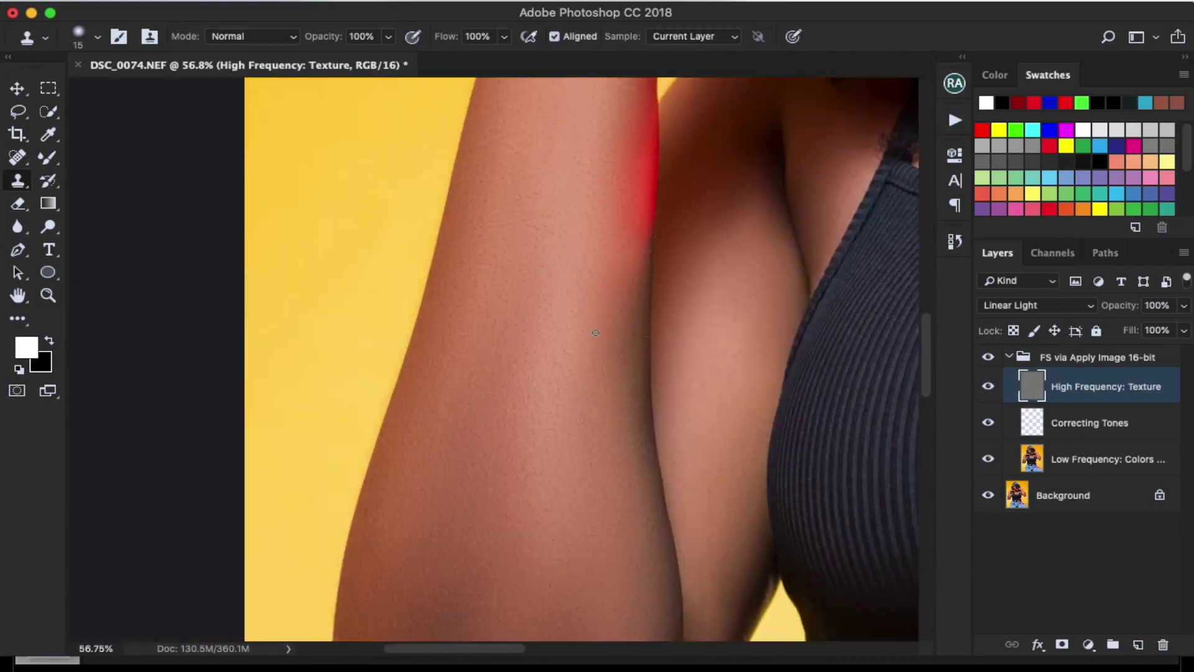
pyautogui.scroll(-5, 595, 332)
pyautogui.press(']')
pyautogui.click(472, 247)
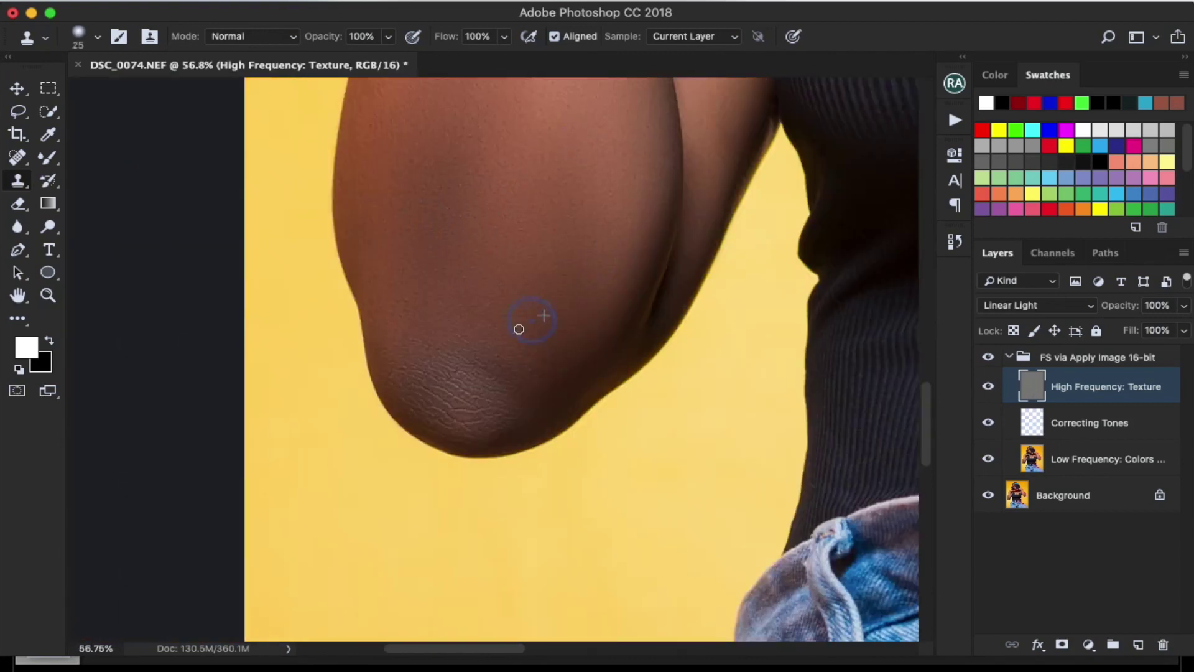
# Clone clean texture over the stray hairs and spots on the chest and along the top's edge at stamp size 25
pyautogui.scroll(-10, 518, 326)
pyautogui.scroll(4, 526, 280)
pyautogui.scroll(-1, 517, 312)
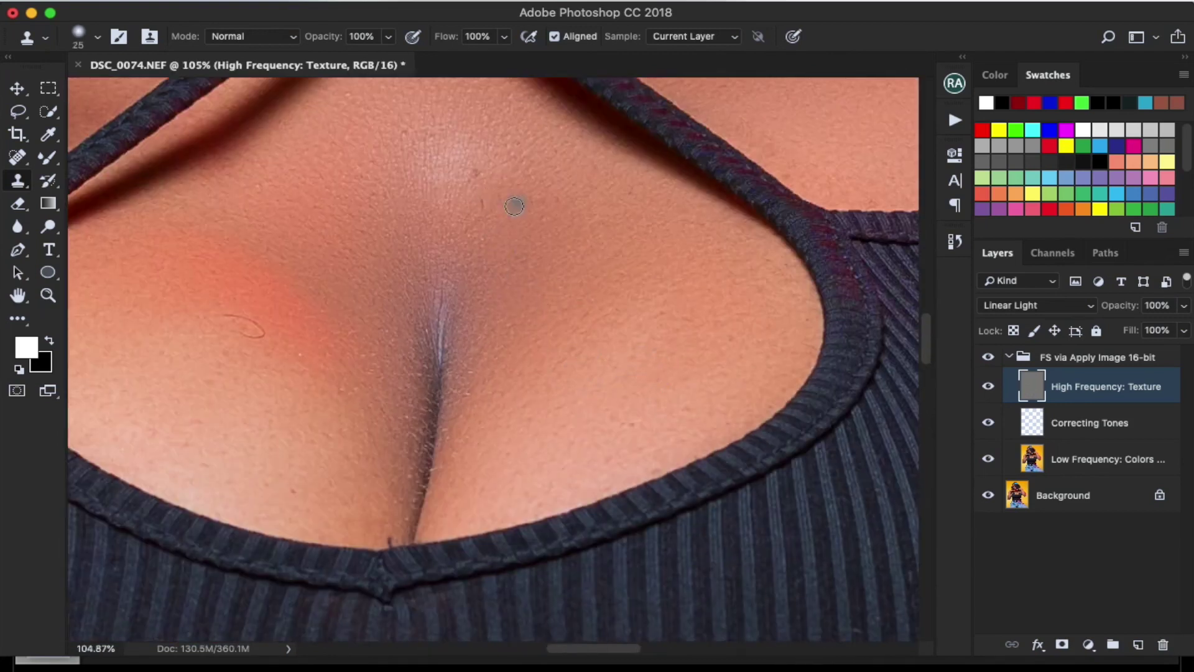
pyautogui.scroll(10, 386, 374)
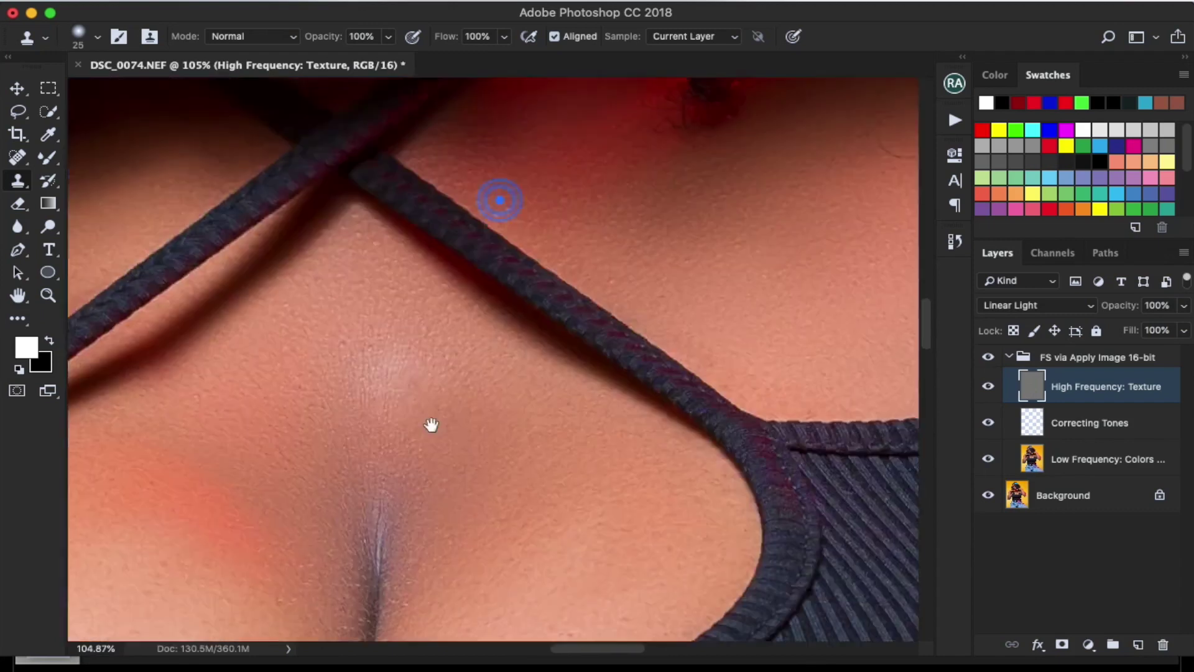
pyautogui.scroll(2, 806, 228)
pyautogui.scroll(-5, 515, 328)
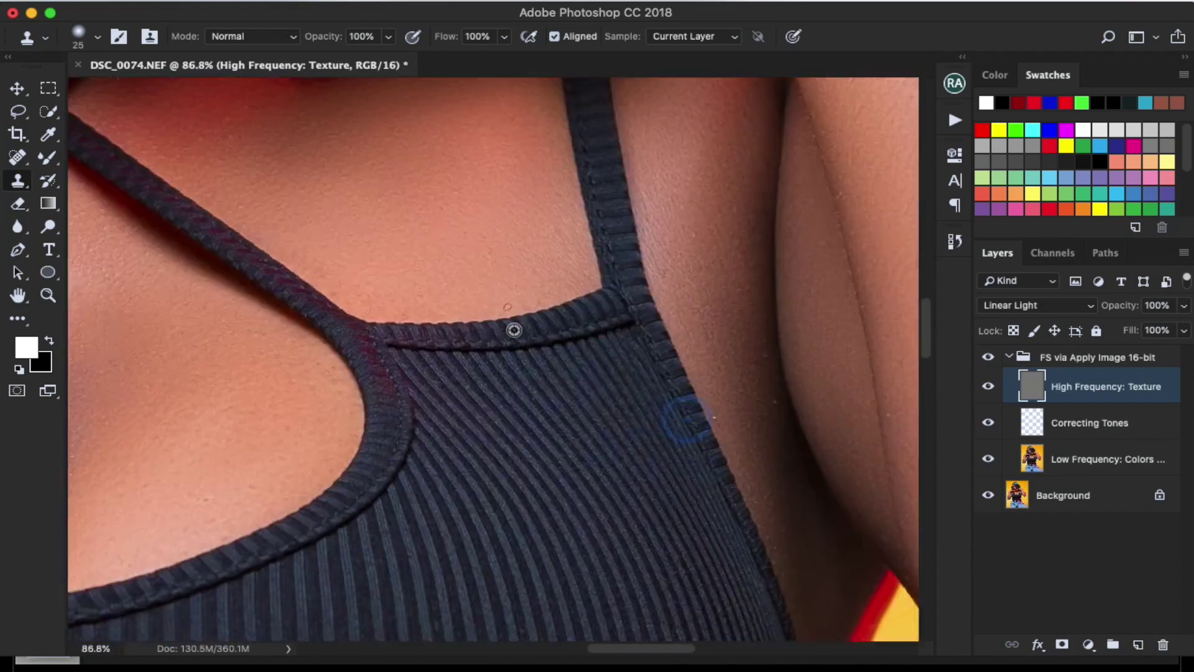
# Examine the retouched skin texture on both arms, the hand and the face up close and in the whole portrait
pyautogui.hscroll(5, 493, 347)
pyautogui.scroll(5, 654, 190)
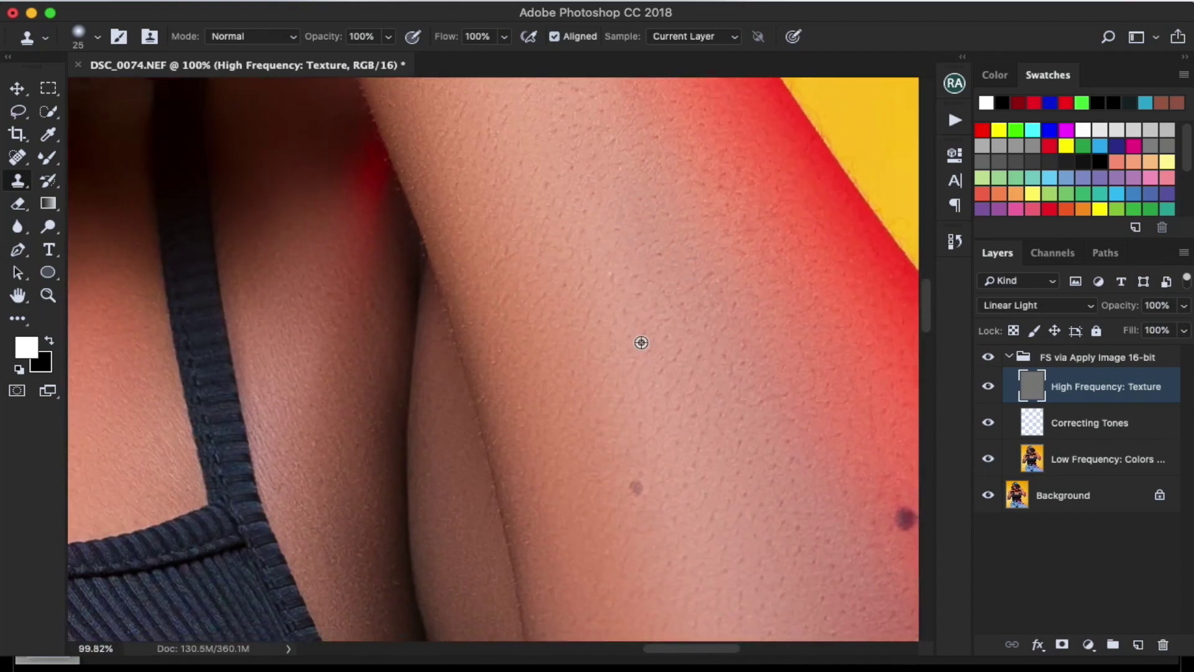
pyautogui.scroll(-3, 640, 342)
pyautogui.scroll(-5, 509, 327)
pyautogui.scroll(6, 530, 228)
pyautogui.scroll(4, 530, 228)
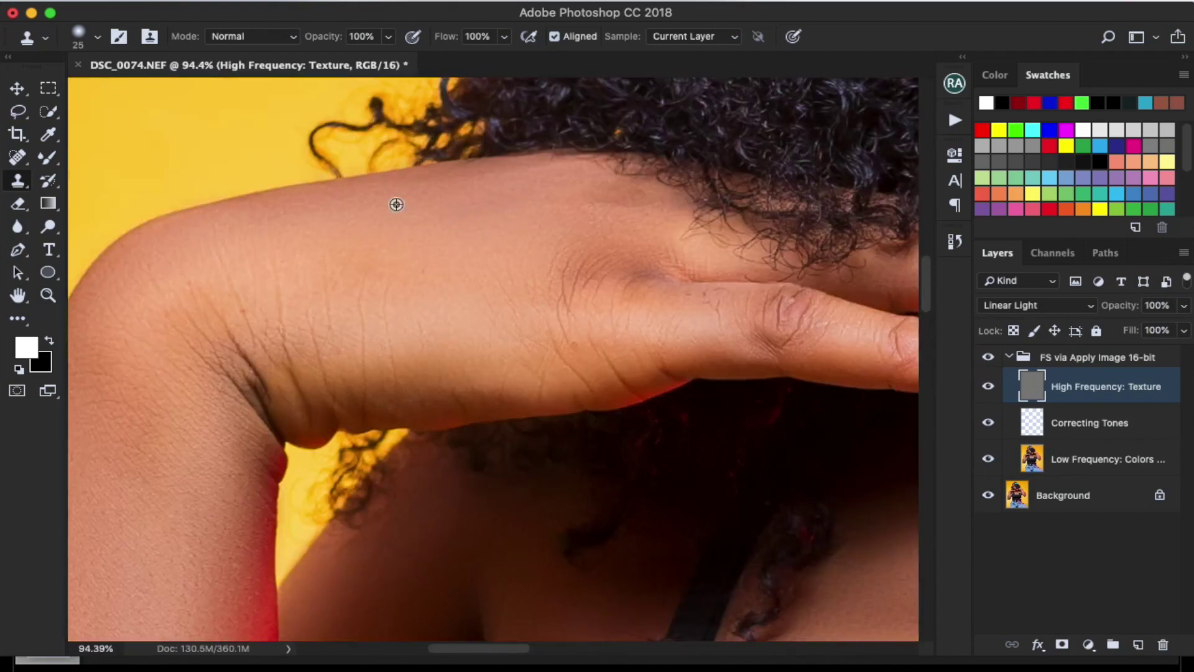
pyautogui.scroll(-2, 381, 406)
pyautogui.scroll(4, 669, 218)
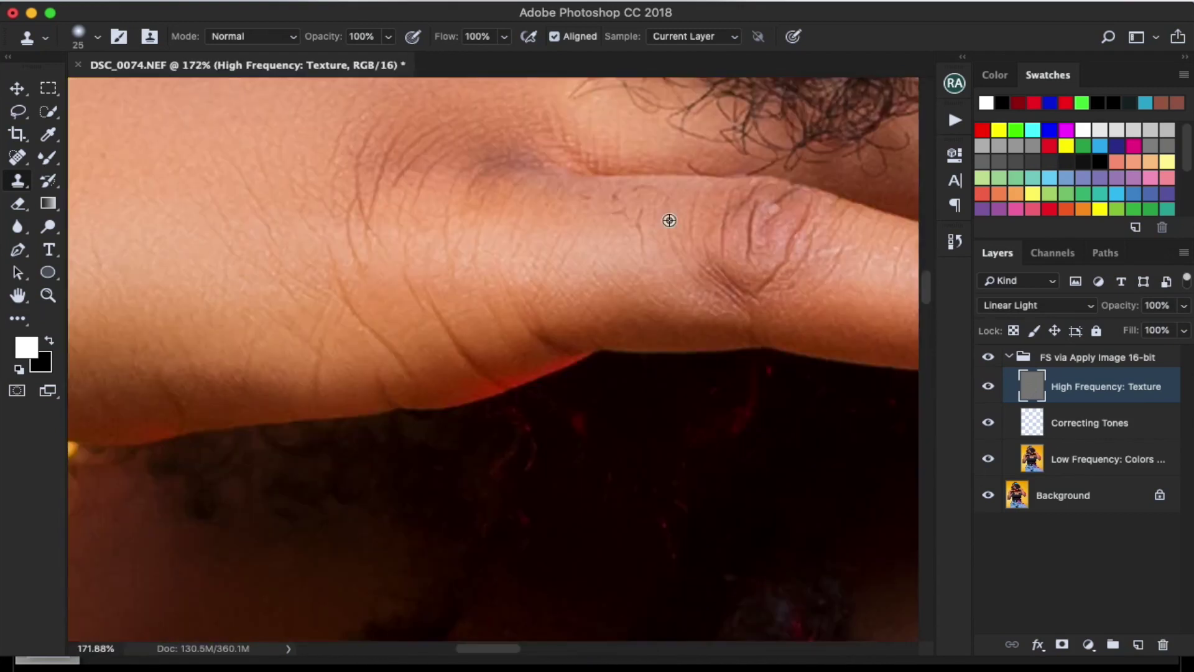
pyautogui.scroll(-5, 636, 261)
pyautogui.scroll(-4, 750, 261)
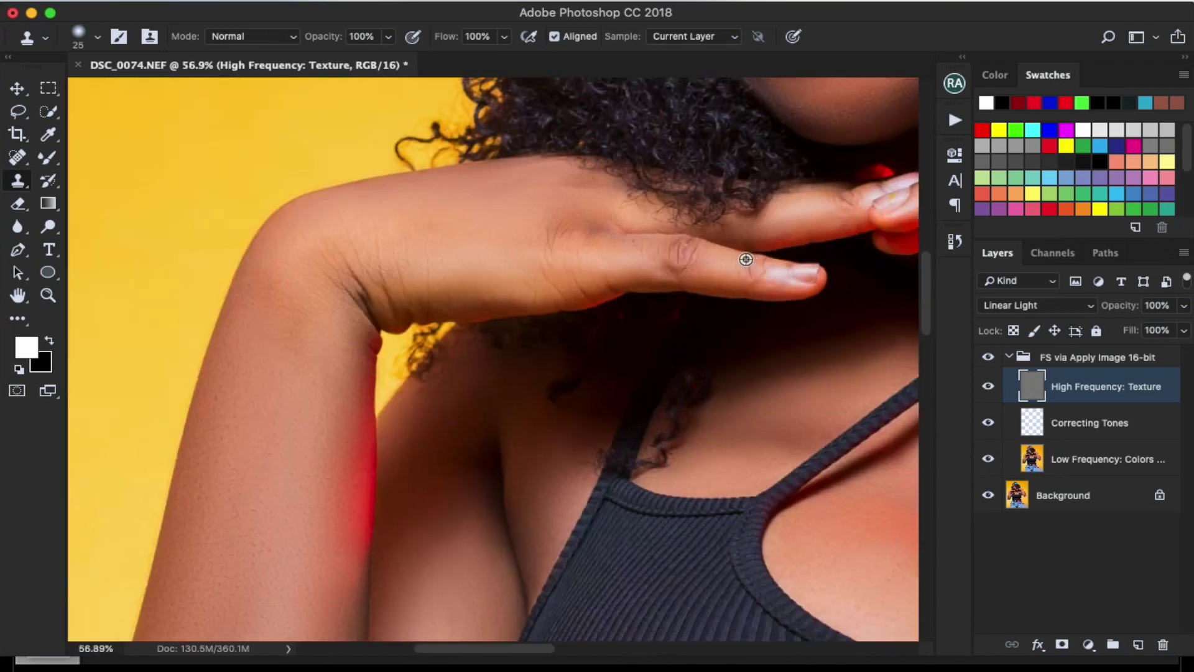
pyautogui.scroll(-4, 746, 254)
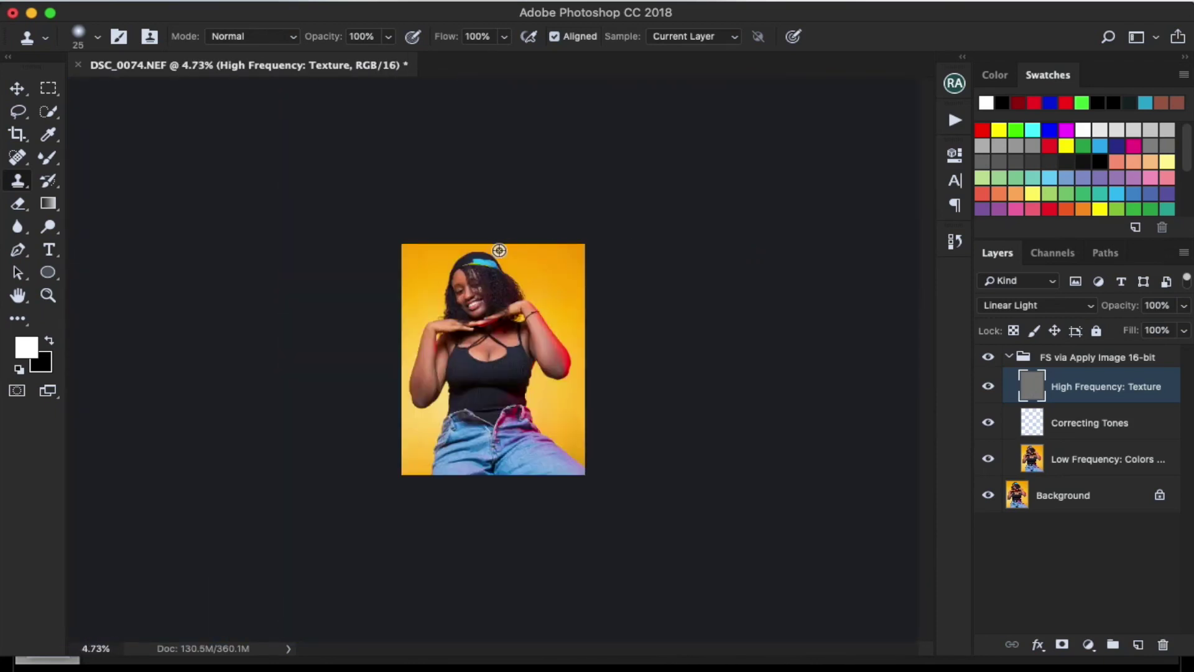
pyautogui.scroll(1, 495, 252)
pyautogui.scroll(6, 492, 255)
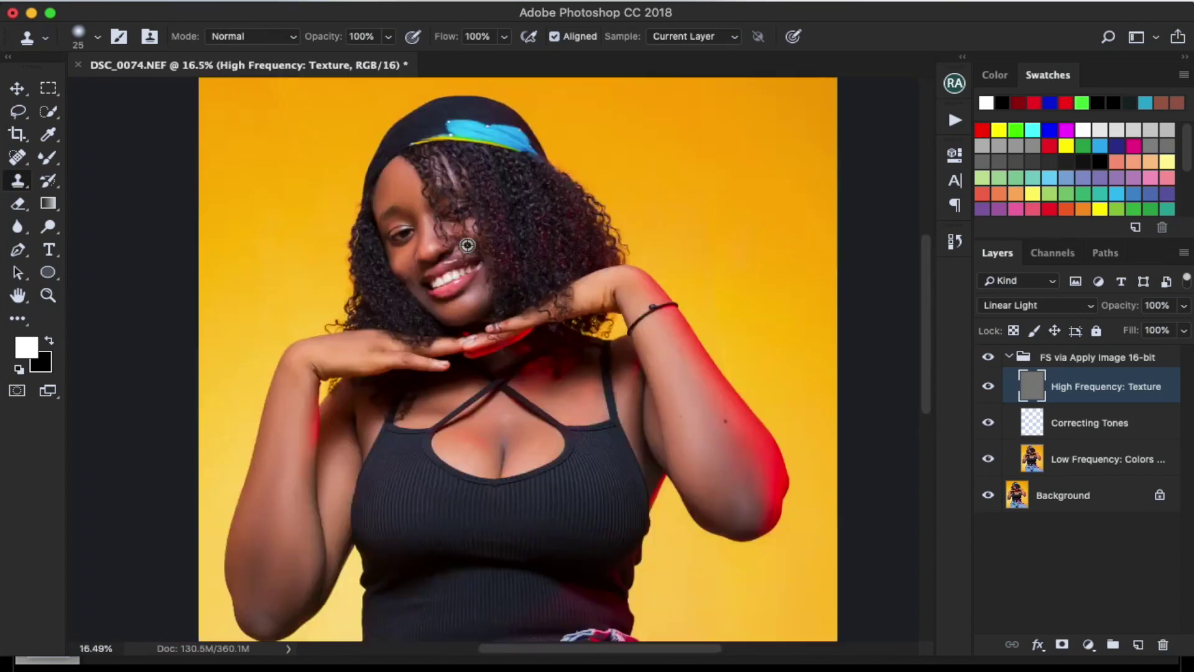
# Collapse the FS via Apply Image 16-bit group and merge it into a single layer
pyautogui.hotkey('alt', '[')
pyautogui.hotkey('alt', '[')
pyautogui.scroll(-3, 426, 442)
pyautogui.scroll(-4, 426, 442)
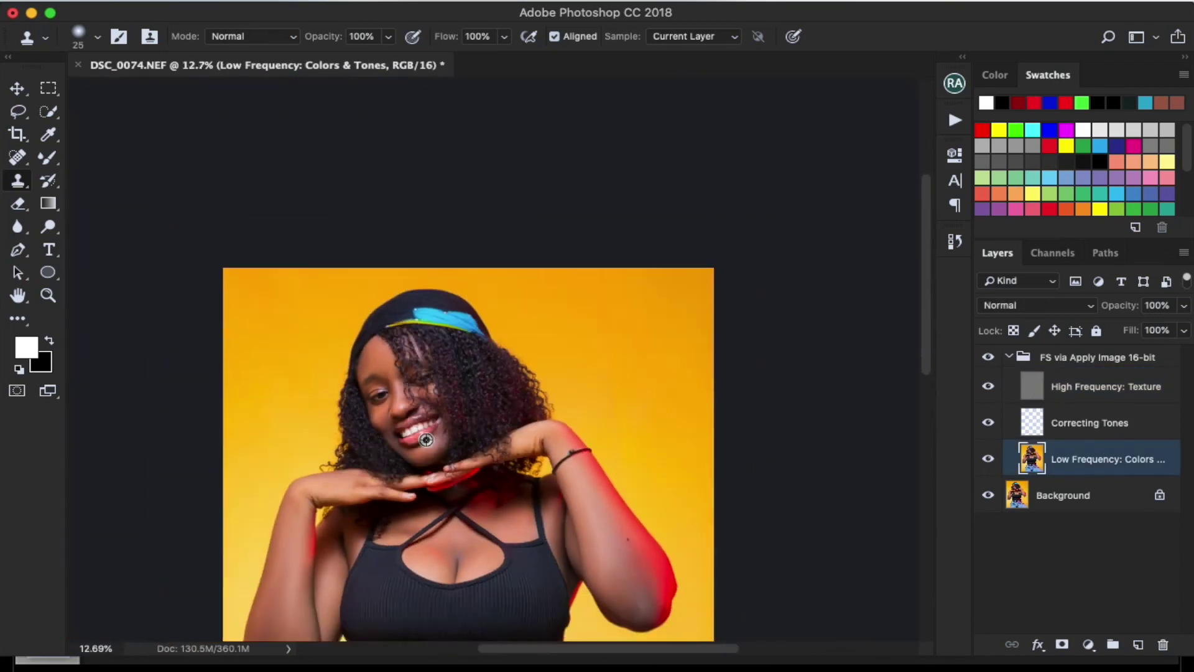
pyautogui.scroll(1, 476, 318)
pyautogui.scroll(2, 476, 318)
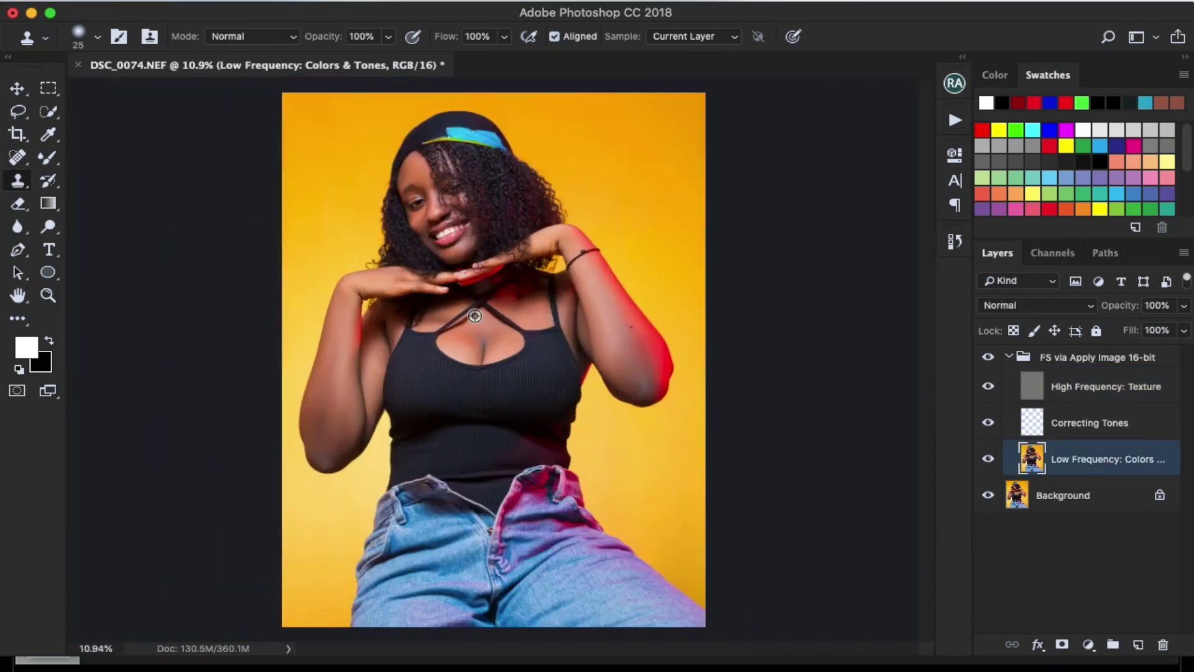
pyautogui.click(1008, 360)
pyautogui.click(1077, 356)
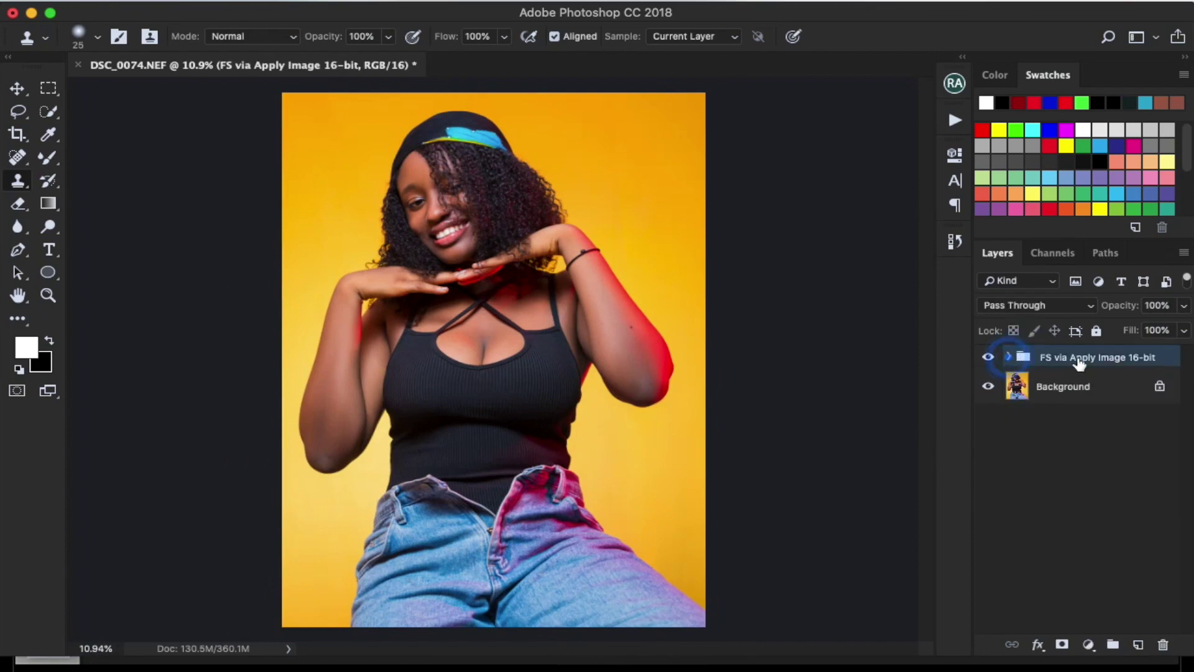
pyautogui.rightClick(1077, 356)
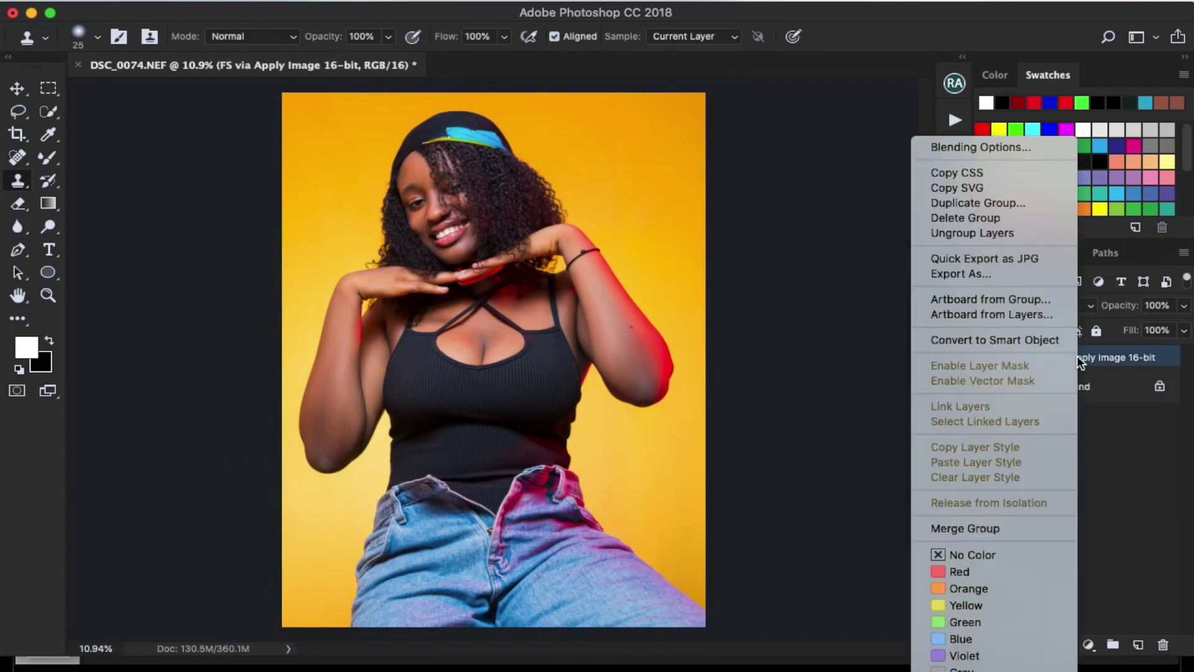
pyautogui.click(995, 528)
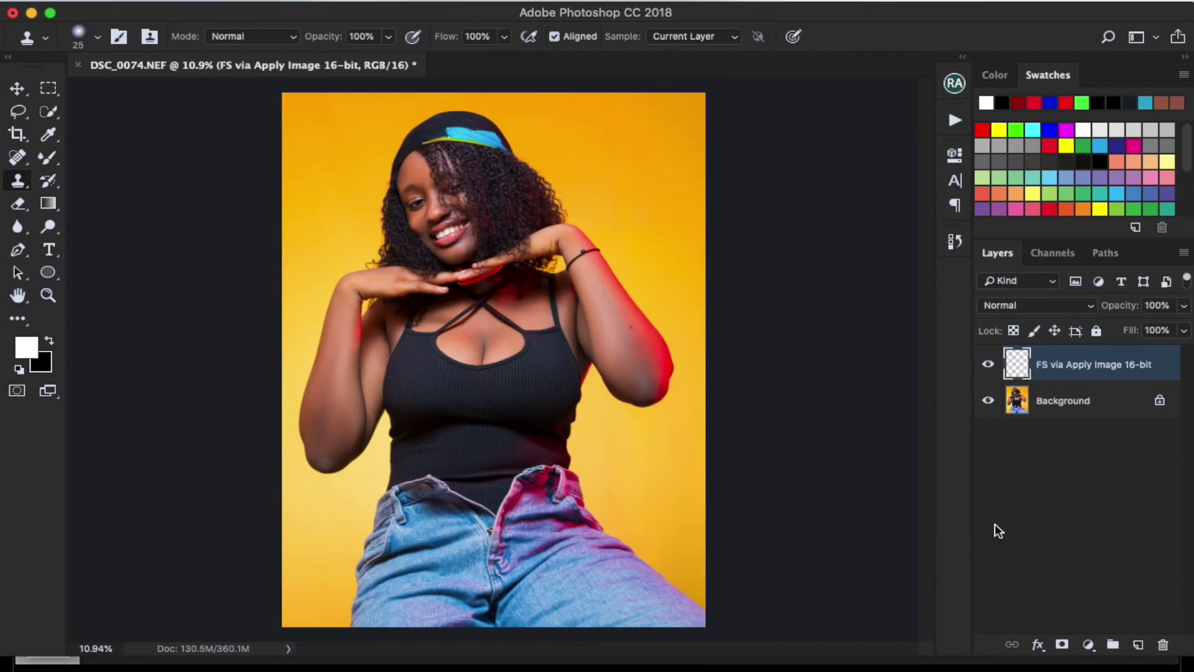
# Check the merged portrait at several magnifications and duplicate the FS via Apply Image 16-bit layer
pyautogui.scroll(1, 582, 434)
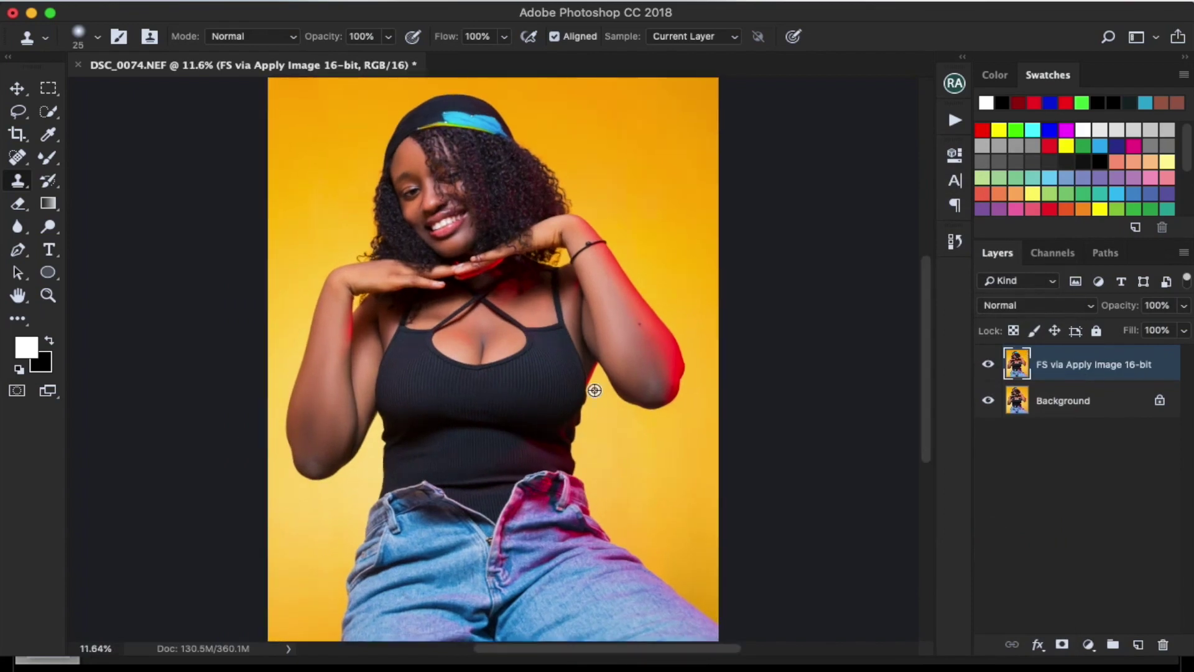
pyautogui.scroll(3, 438, 165)
pyautogui.scroll(-4, 437, 165)
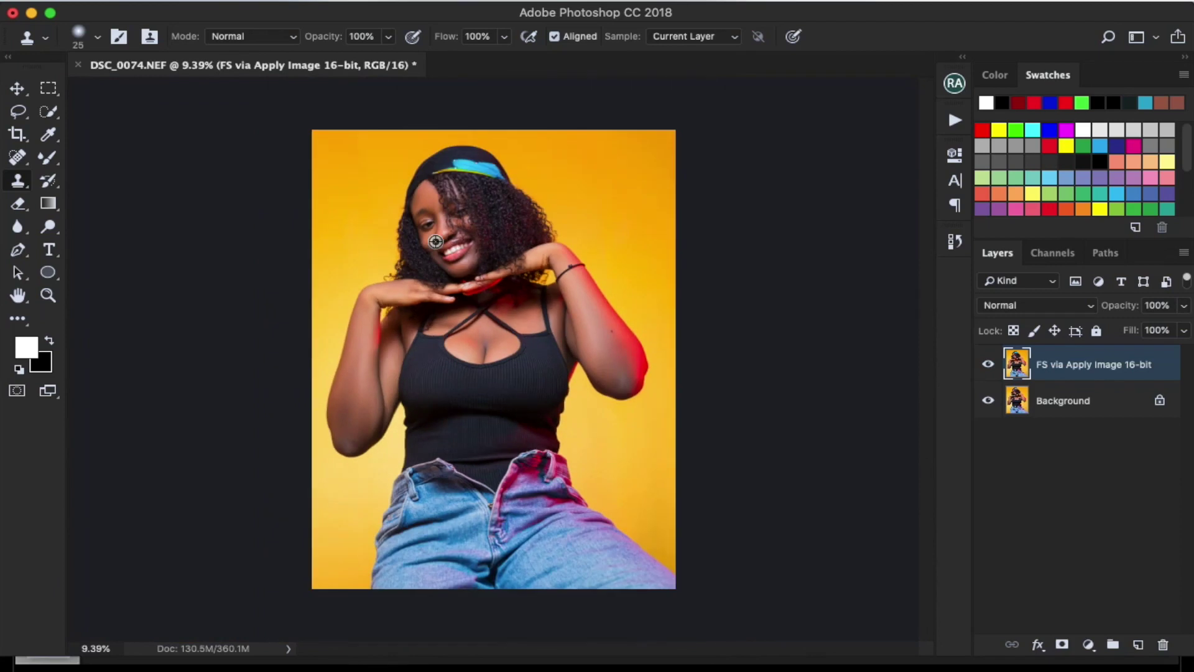
pyautogui.scroll(4, 638, 245)
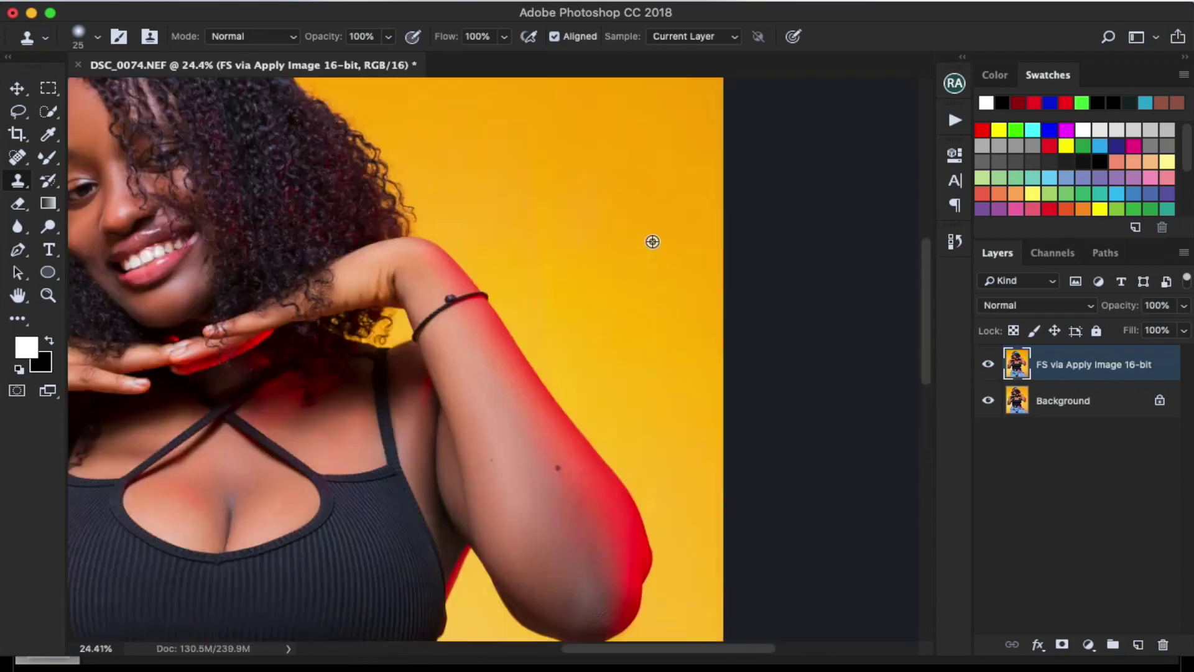
pyautogui.scroll(-5, 649, 240)
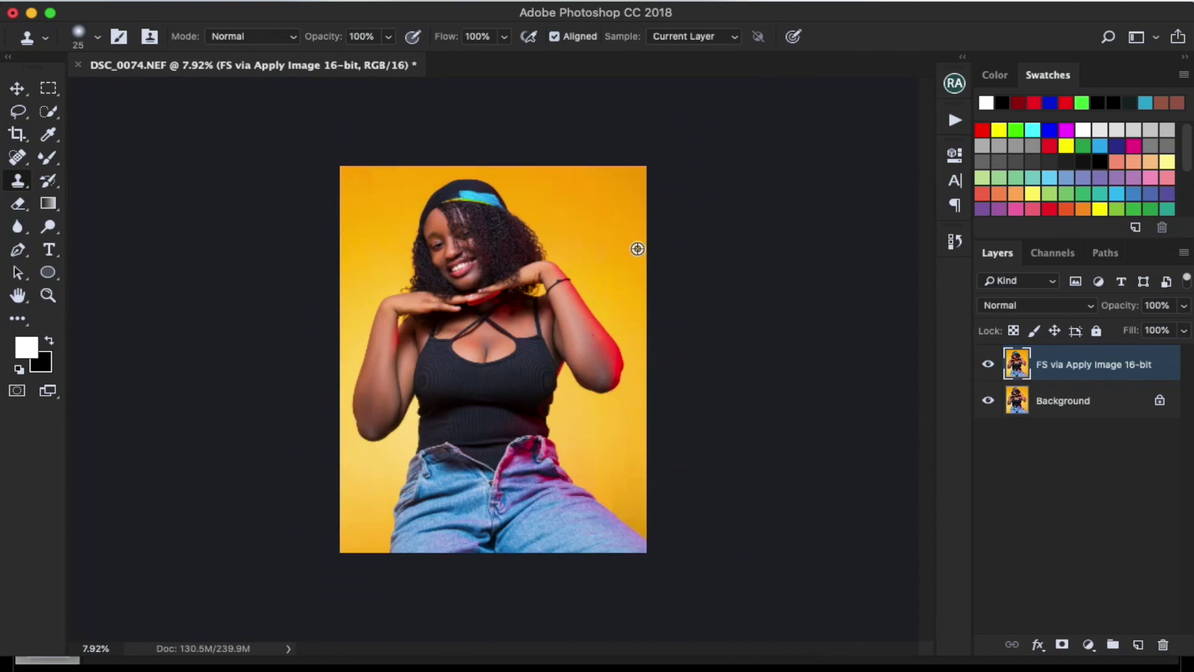
pyautogui.scroll(1, 471, 266)
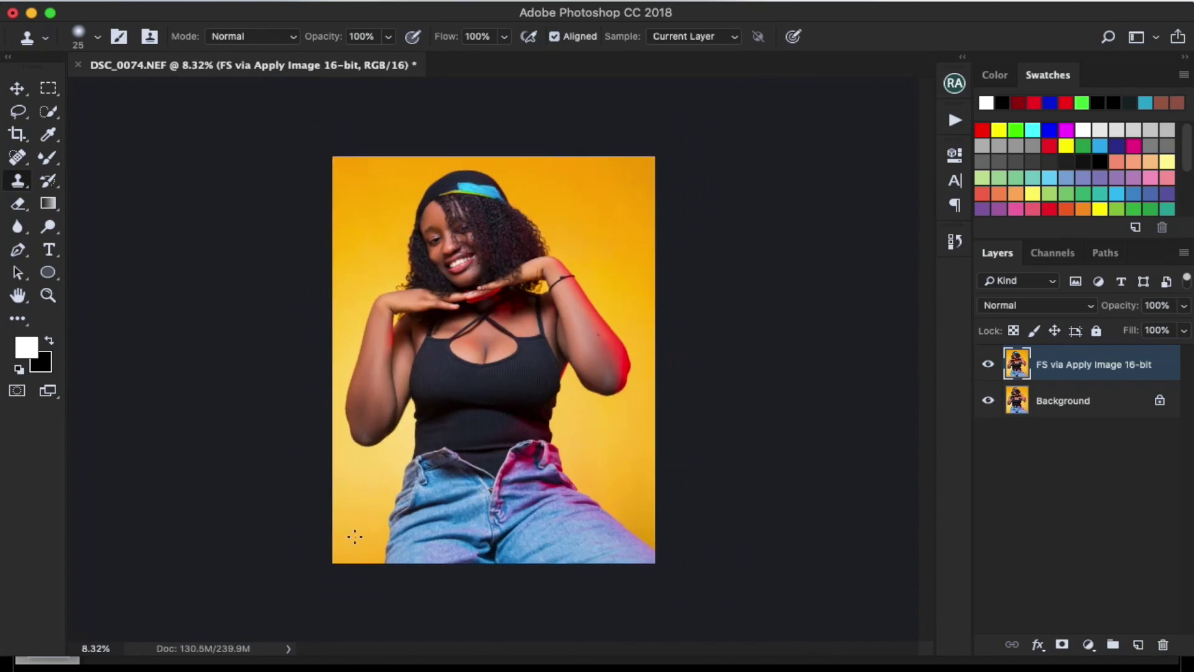
pyautogui.press('super+j')
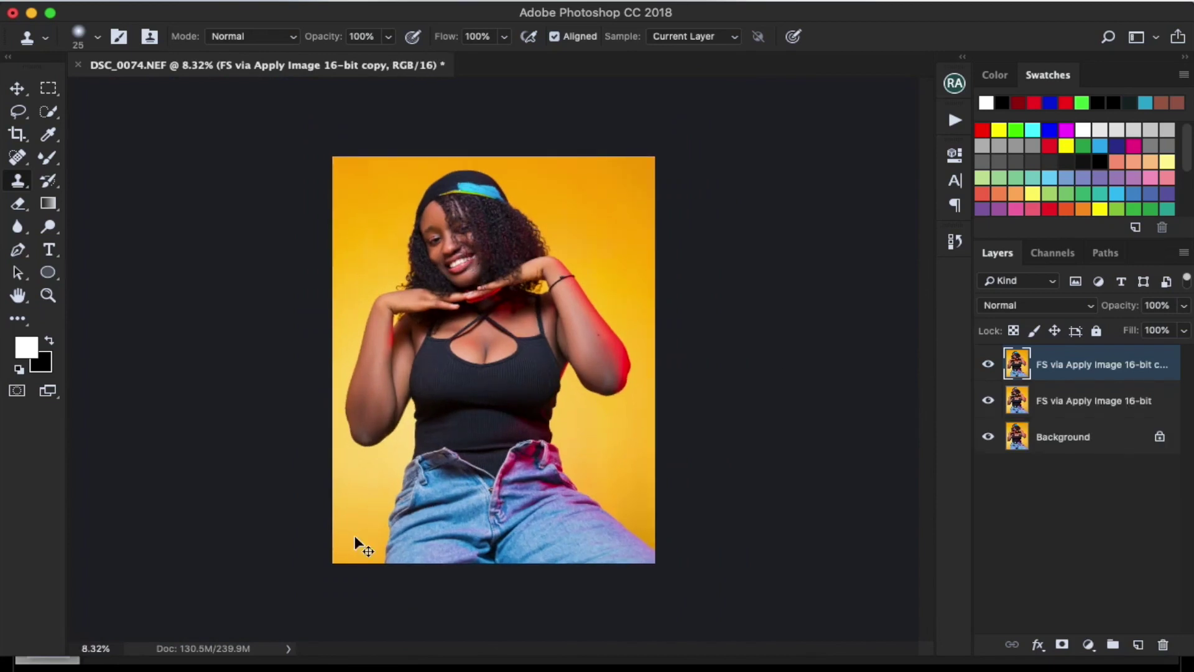
# Draw a loose freehand Lasso selection around the whole woman, from the hat to the jeans at the photo's lower edge
pyautogui.press('l')
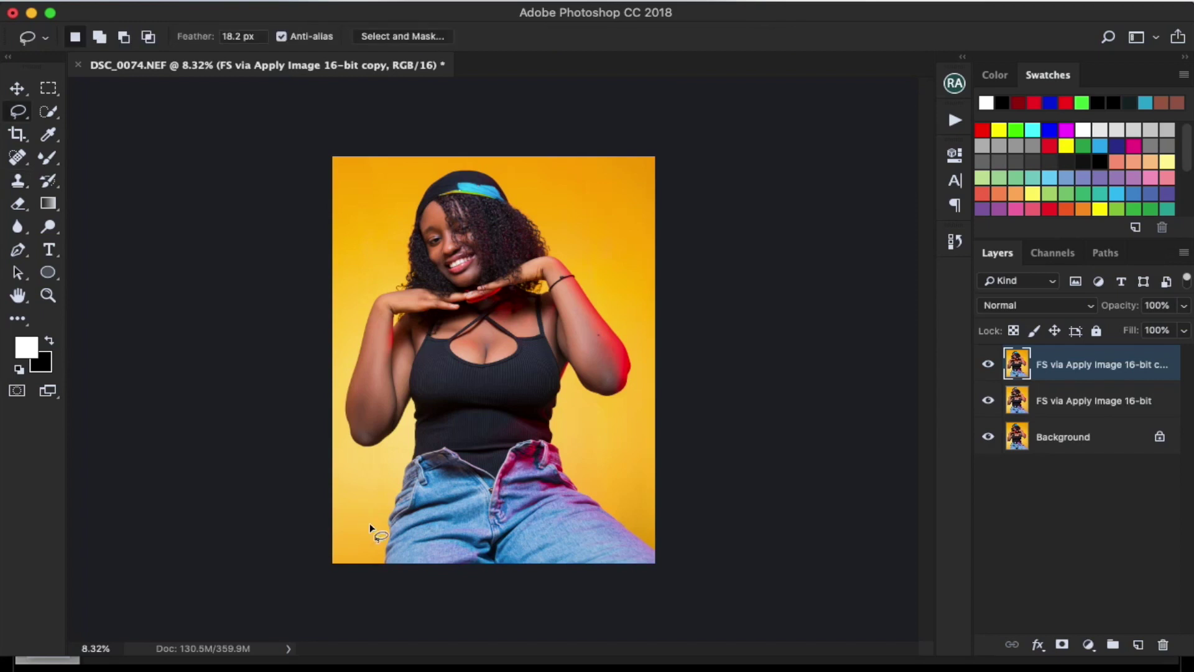
pyautogui.moveTo(560, 245); pyautogui.dragTo(509, 173)
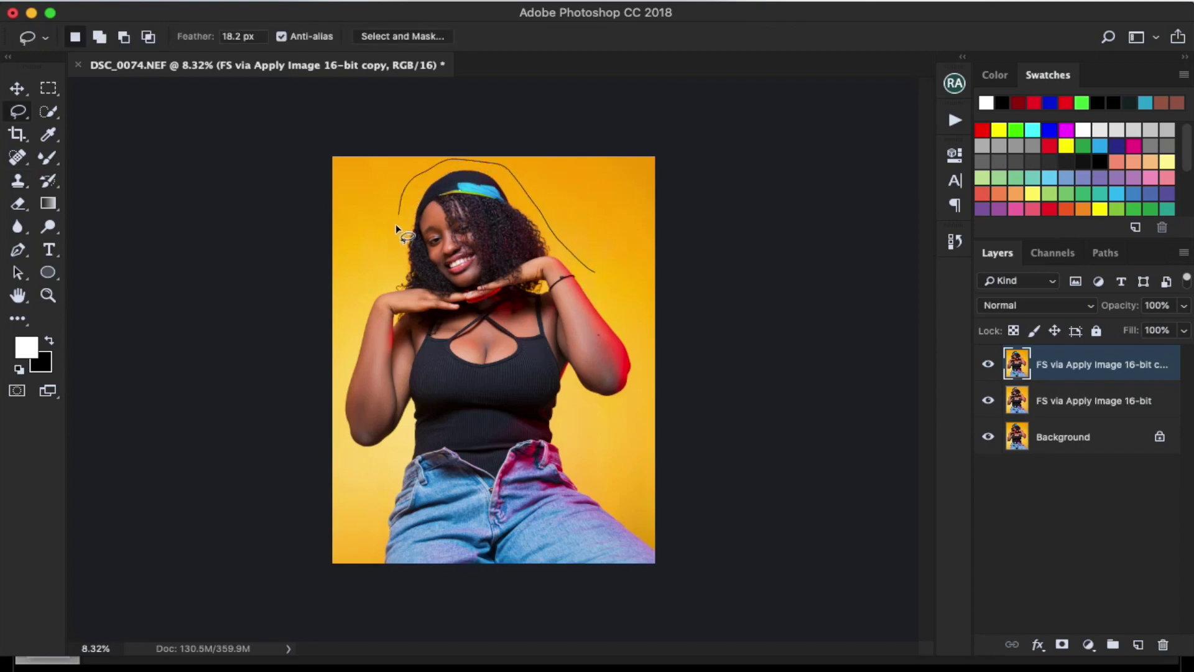
pyautogui.moveTo(345, 328)
pyautogui.mouseDown()
pyautogui.moveTo(326, 411)
pyautogui.moveTo(362, 449)
pyautogui.mouseUp()
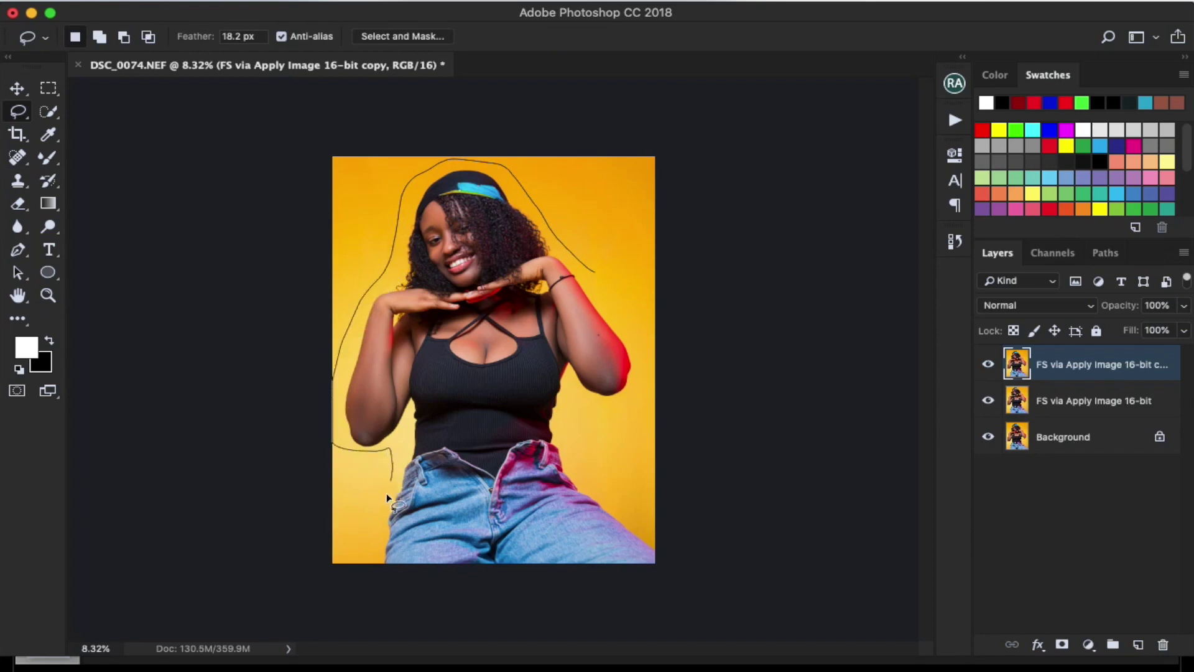
pyautogui.moveTo(370, 543)
pyautogui.mouseDown()
pyautogui.moveTo(518, 592)
pyautogui.moveTo(632, 593)
pyautogui.moveTo(677, 573)
pyautogui.moveTo(657, 533)
pyautogui.moveTo(600, 492)
pyautogui.moveTo(566, 435)
pyautogui.moveTo(568, 407)
pyautogui.moveTo(639, 401)
pyautogui.mouseUp()
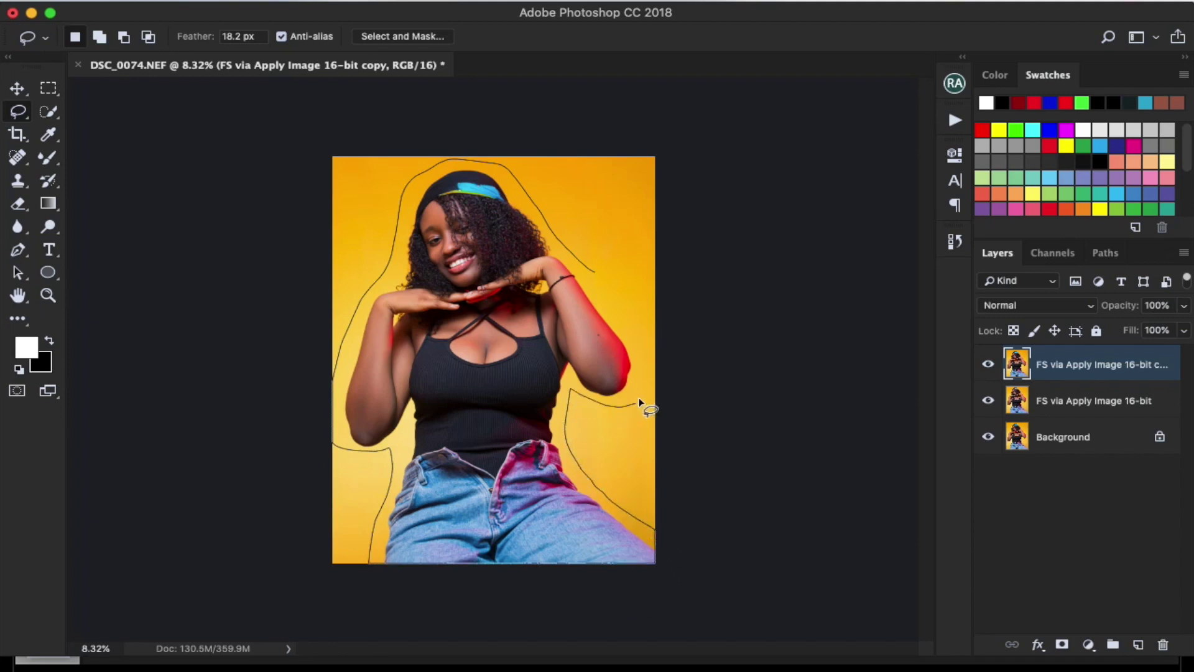
pyautogui.moveTo(626, 326); pyautogui.dragTo(583, 264)
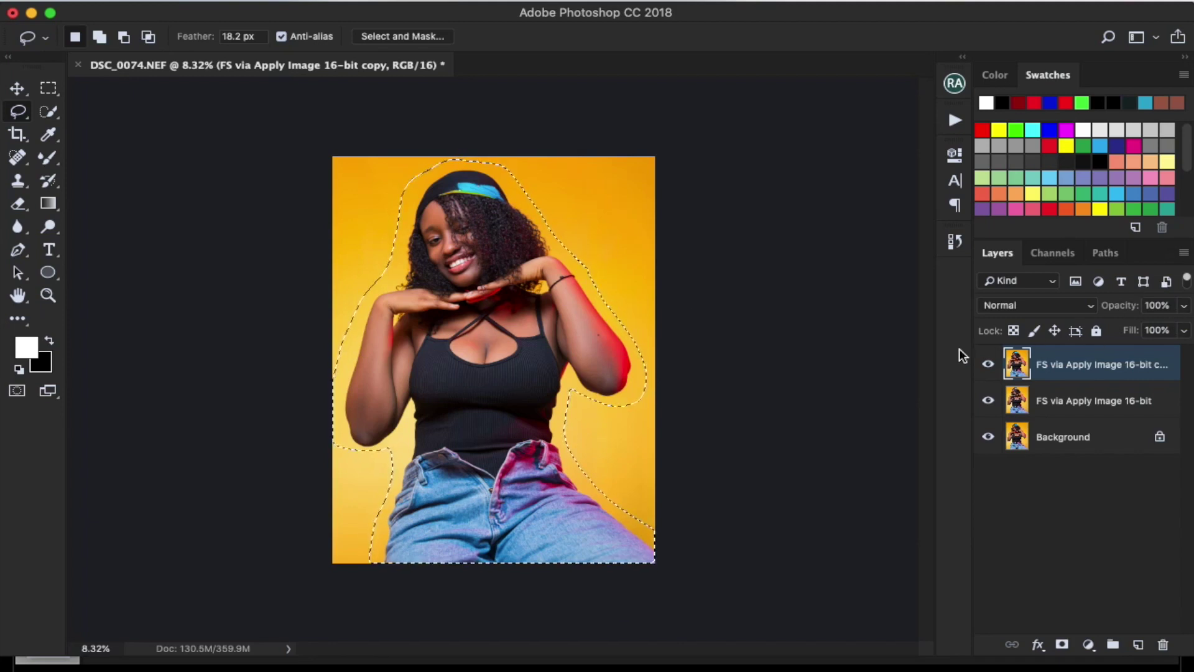
# Fill the selected figure on the copy with Content-Aware in Normal mode at 100% opacity, and deselect
pyautogui.click(213, 1)
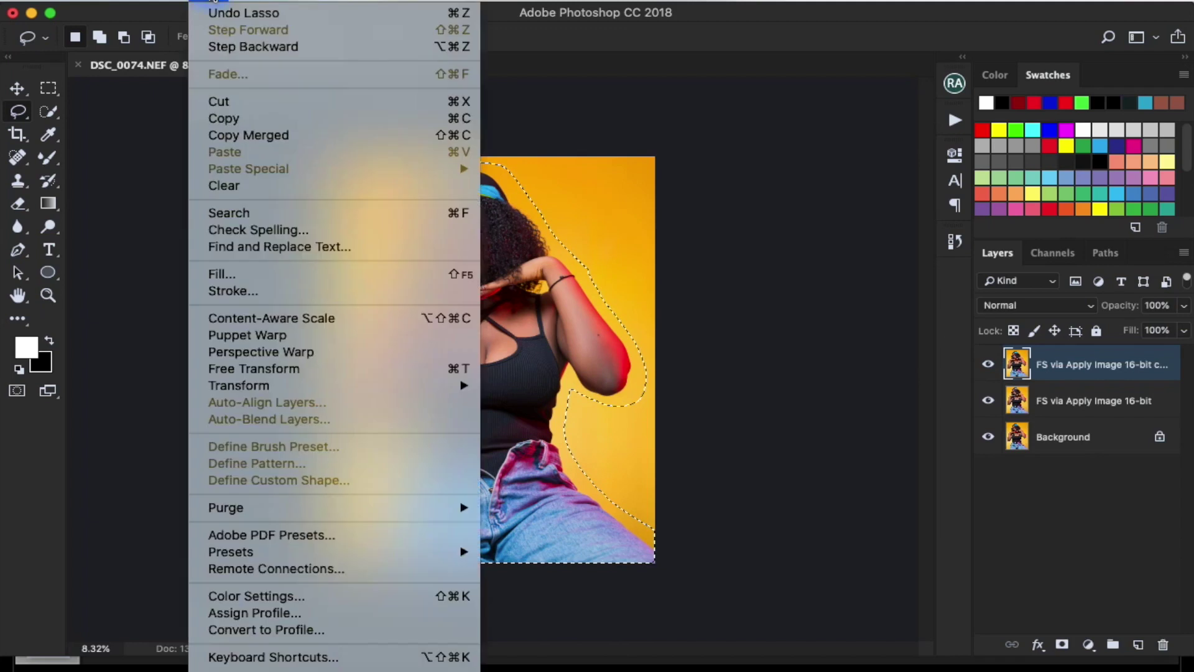
pyautogui.click(243, 274)
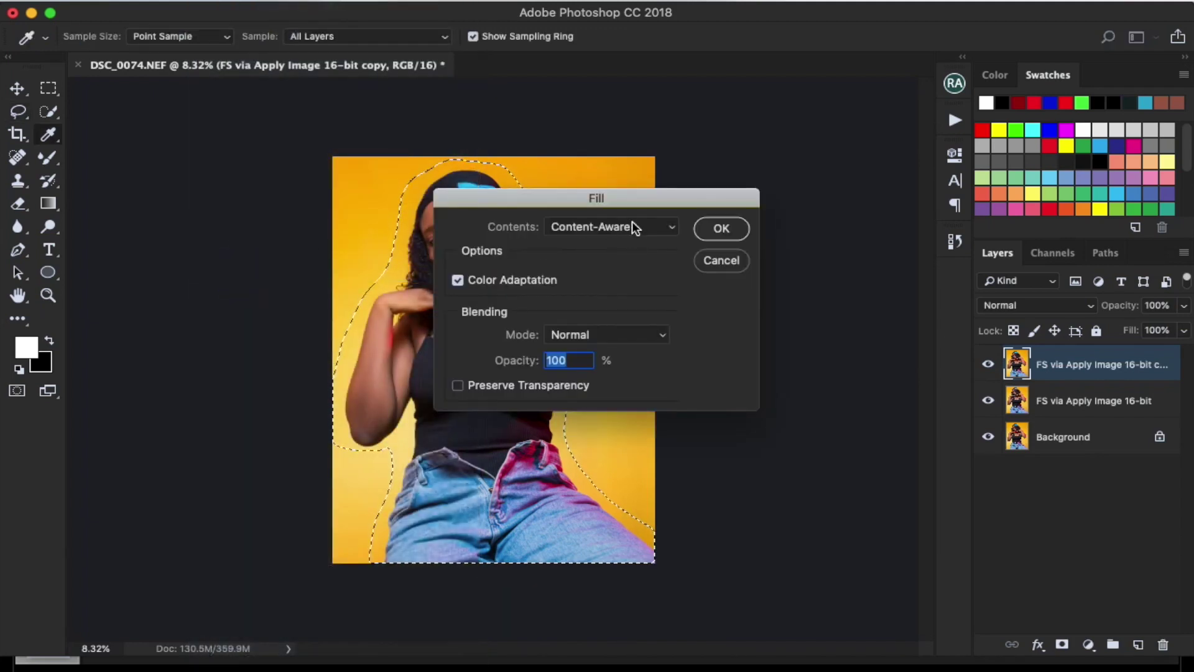
pyautogui.click(632, 222)
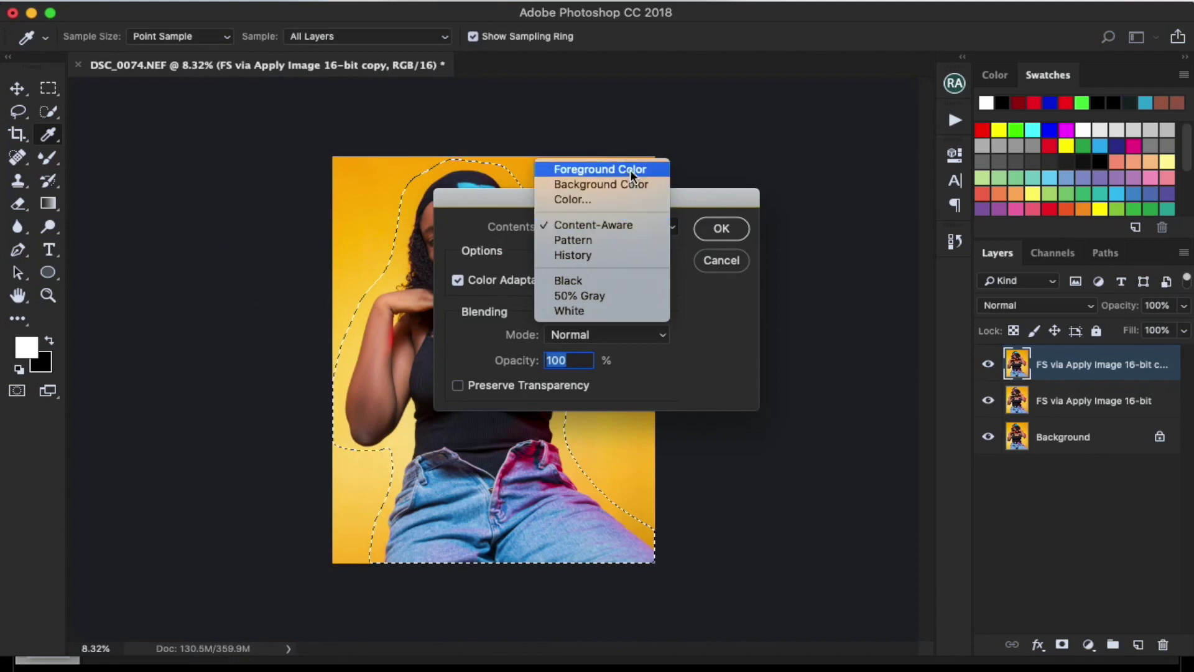
pyautogui.click(629, 169)
pyautogui.click(650, 225)
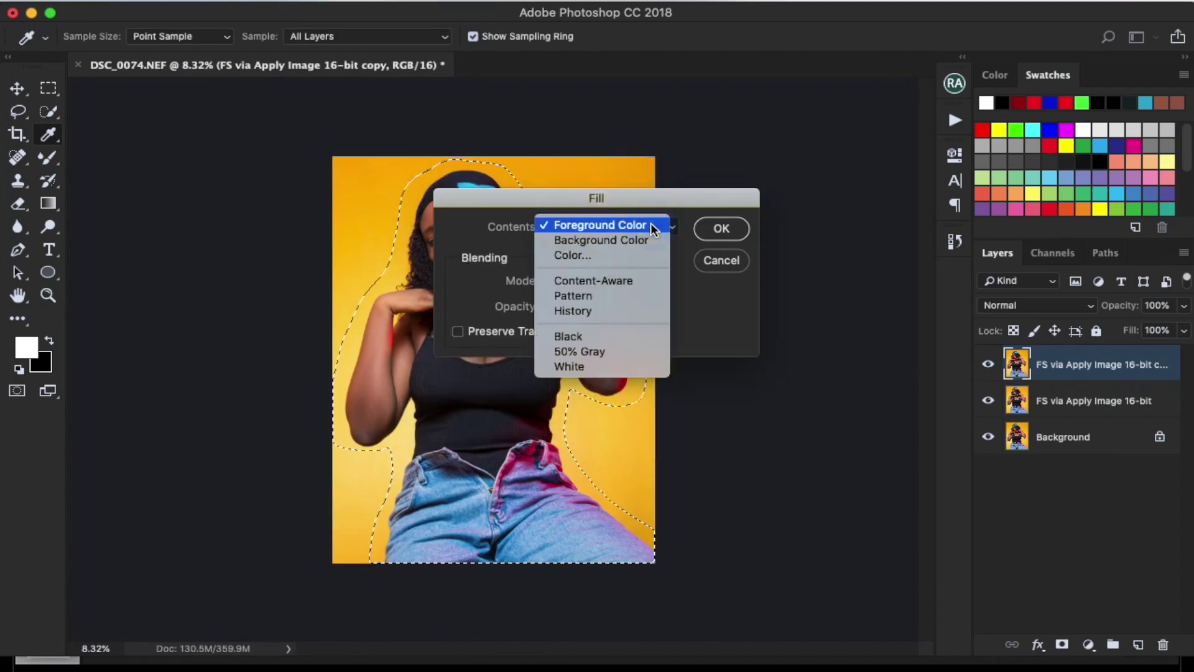
pyautogui.click(650, 224)
pyautogui.click(650, 226)
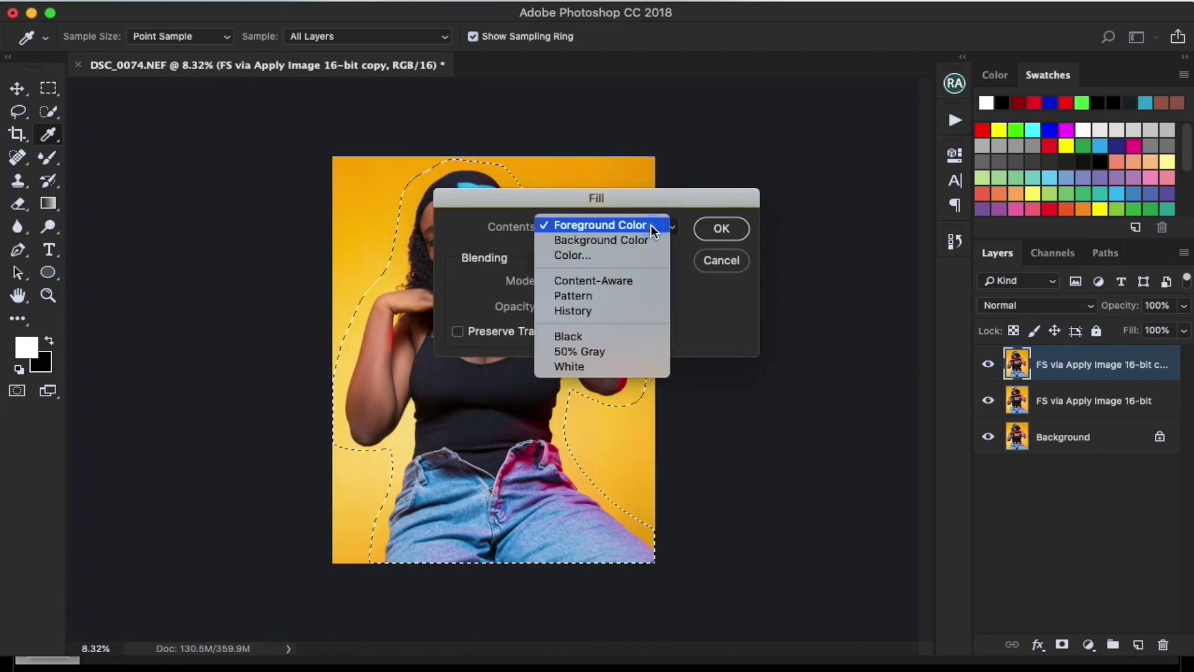
pyautogui.click(636, 280)
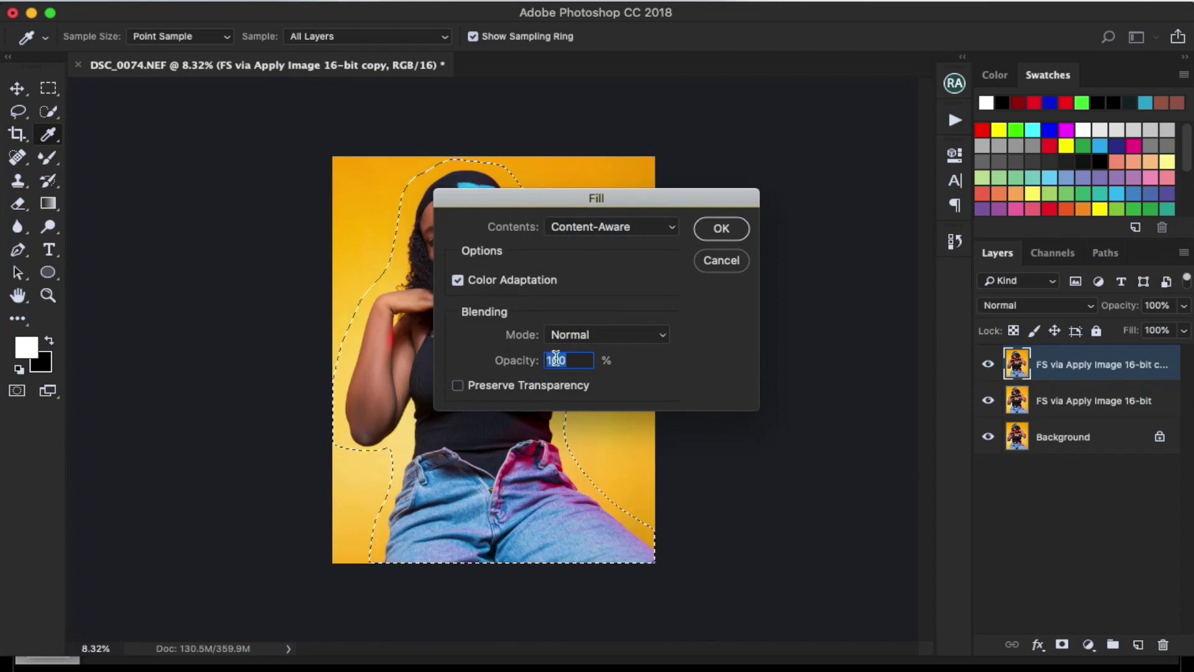
pyautogui.click(721, 228)
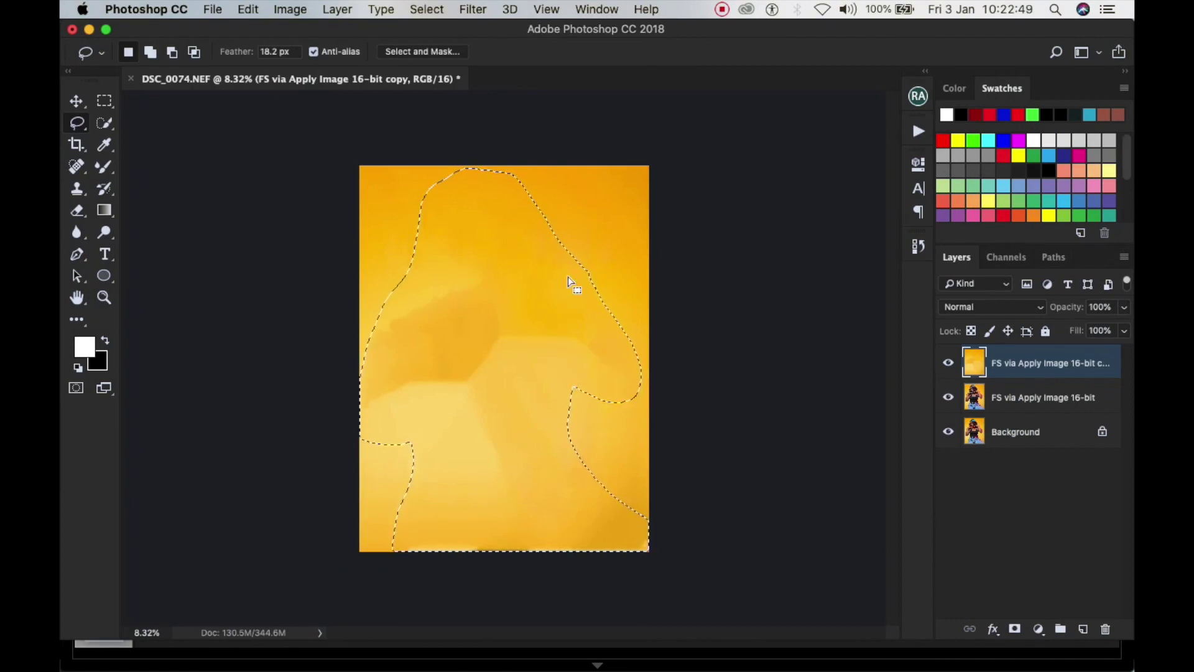
pyautogui.press('super+d')
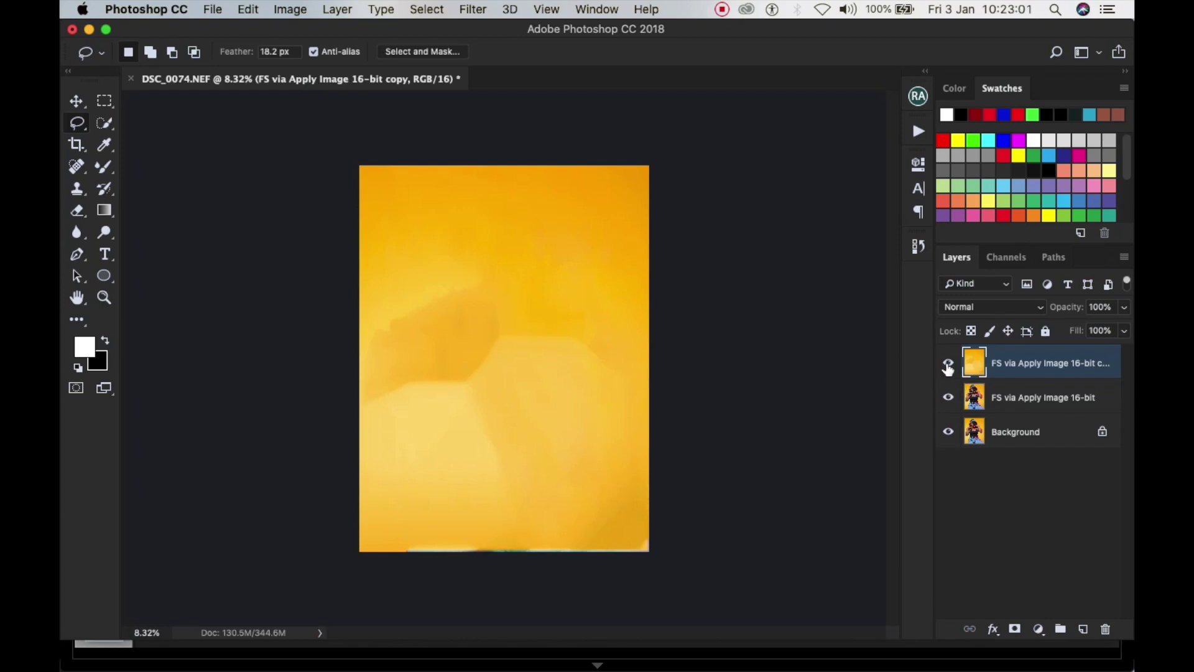
# Compare the filled copy with the portrait by hiding and showing the layer, and inspect the background patches up close
pyautogui.click(947, 365)
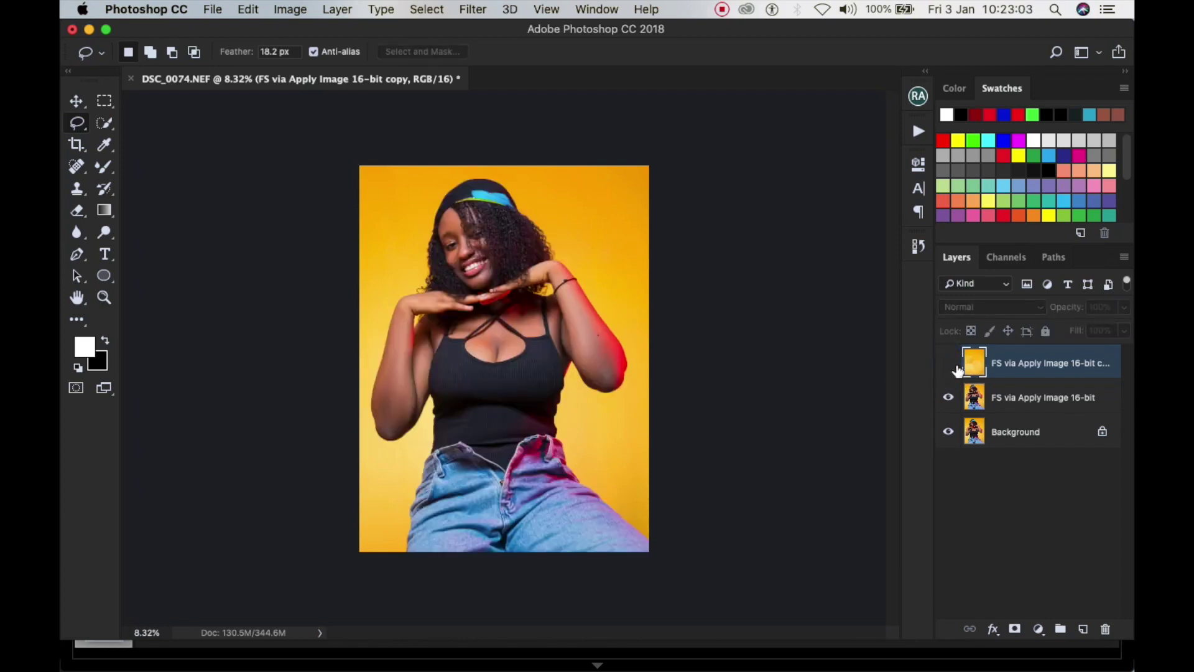
pyautogui.click(947, 365)
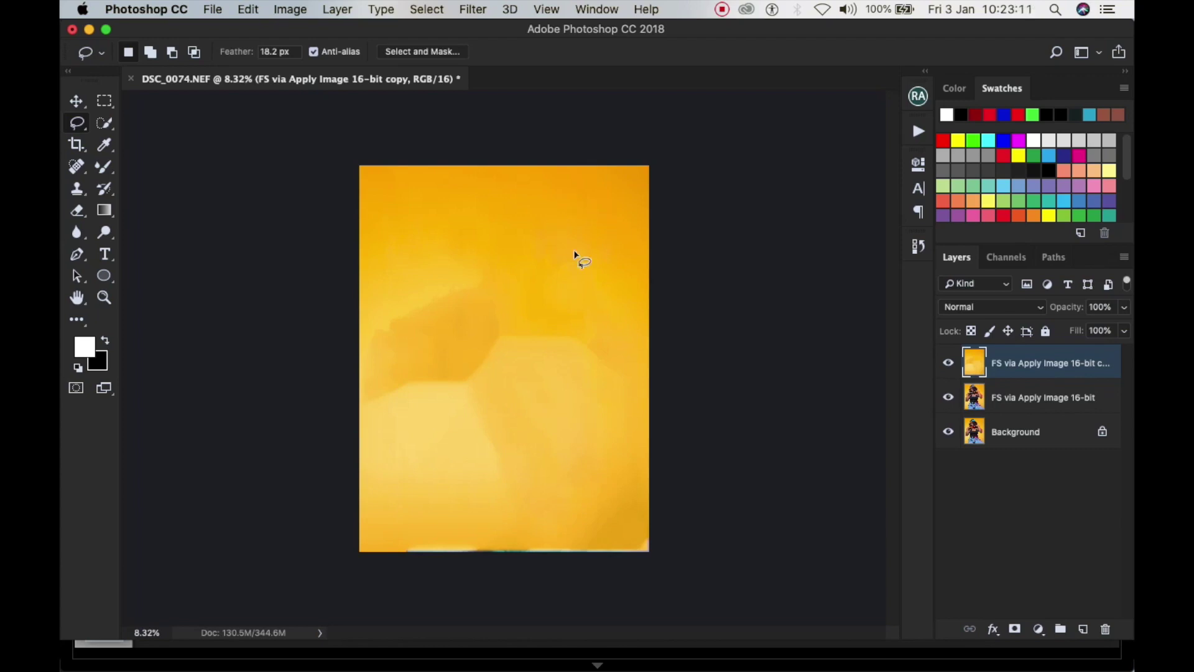
pyautogui.scroll(1, 547, 344)
pyautogui.scroll(10, 587, 413)
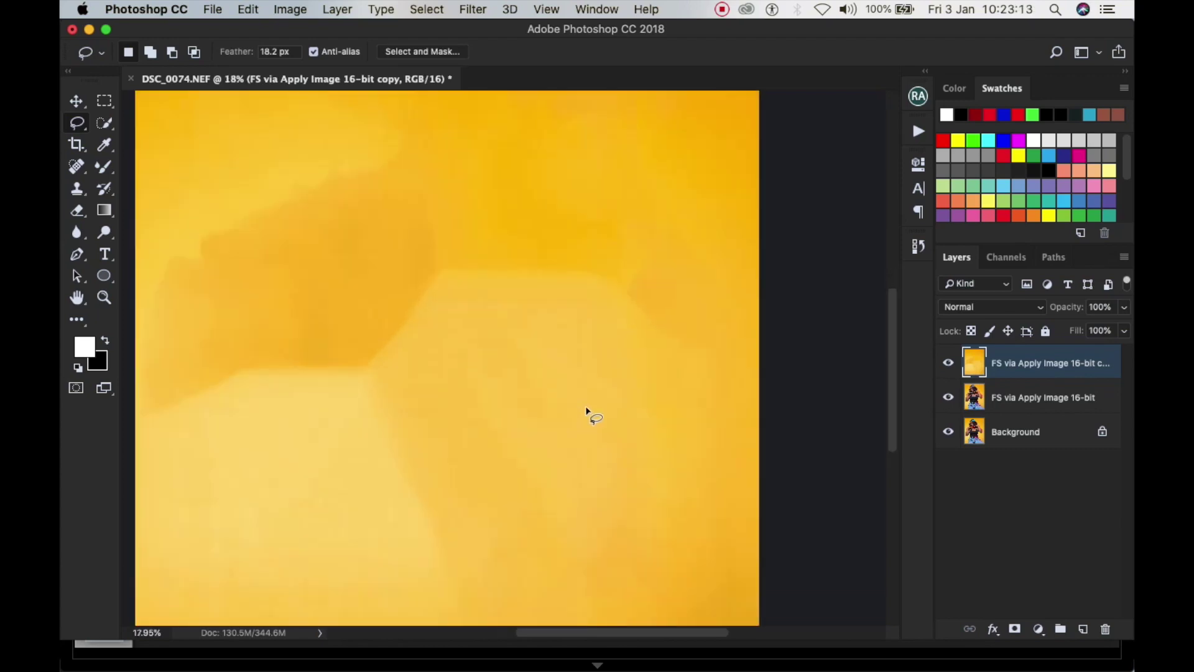
pyautogui.scroll(-9, 516, 403)
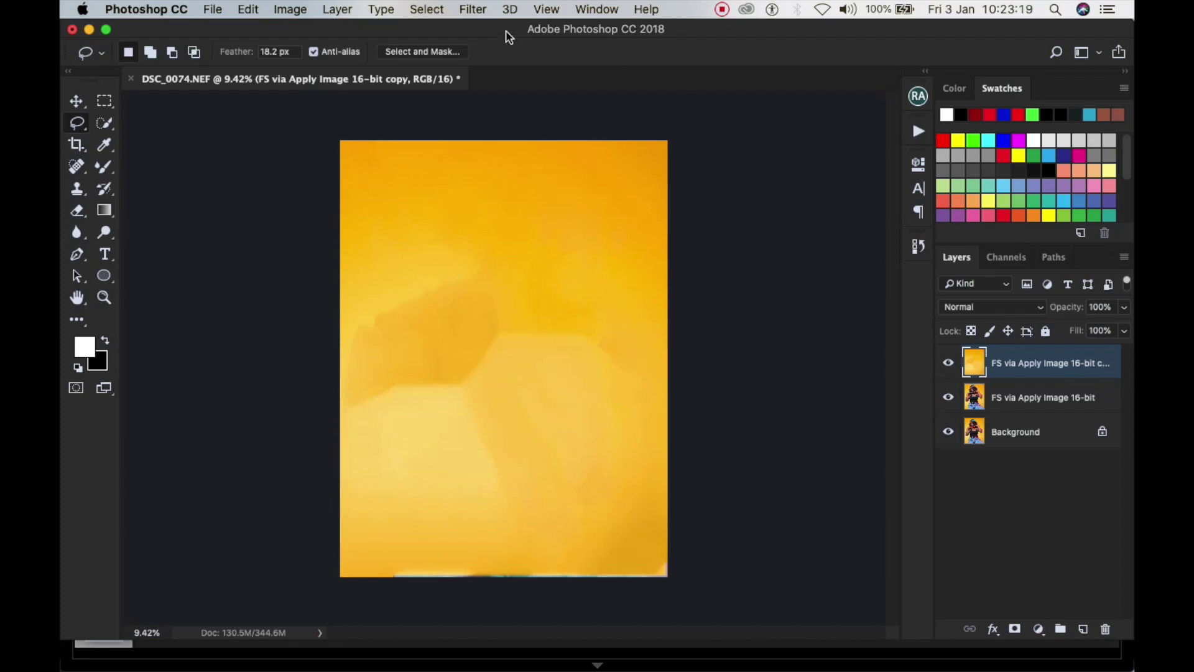
# Apply a Gaussian Blur with a radius of about 168 pixels to the content-aware filled copy
pyautogui.click(473, 9)
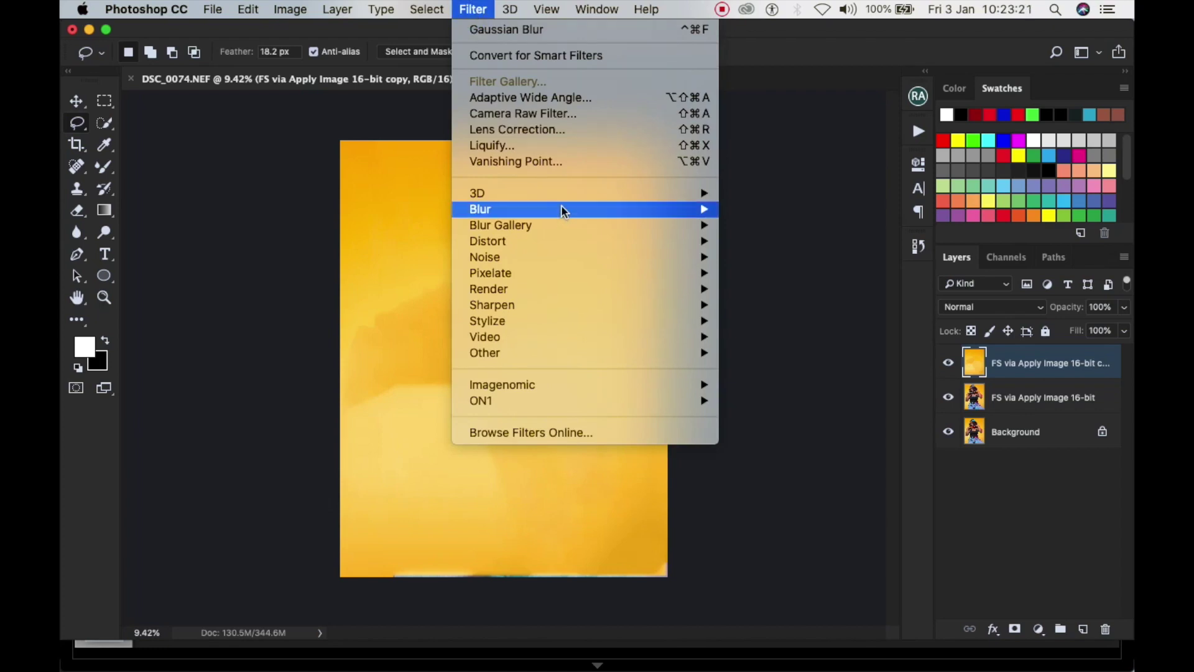
pyautogui.moveTo(568, 210)
pyautogui.click(777, 273)
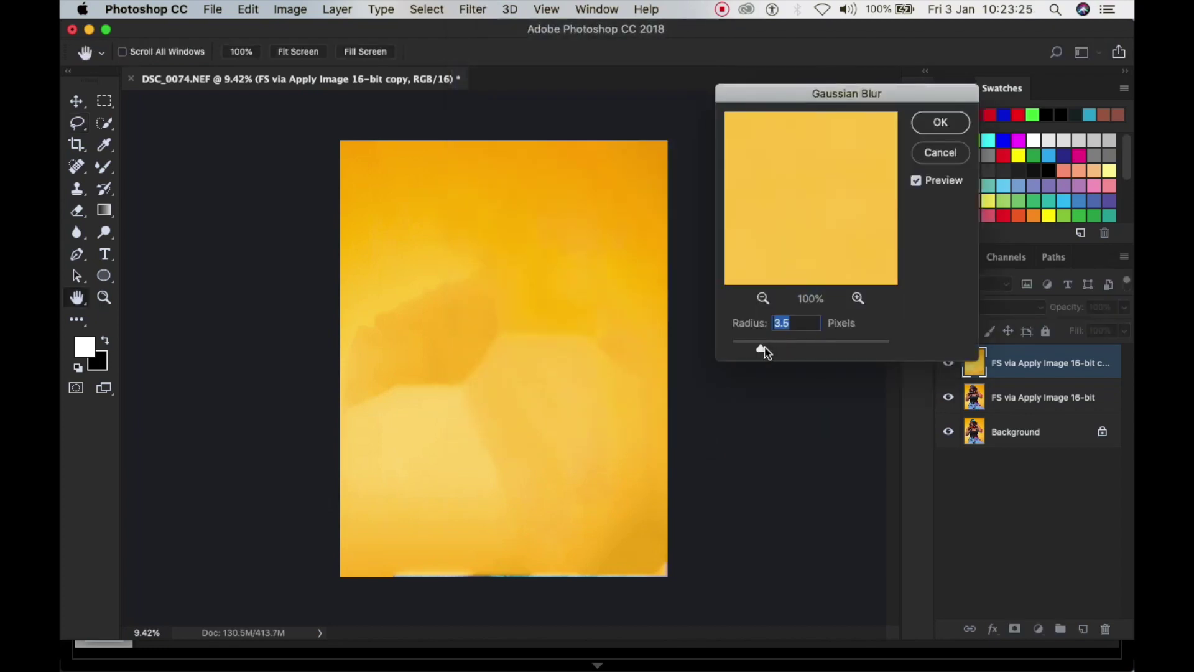
pyautogui.moveTo(764, 353); pyautogui.dragTo(820, 351)
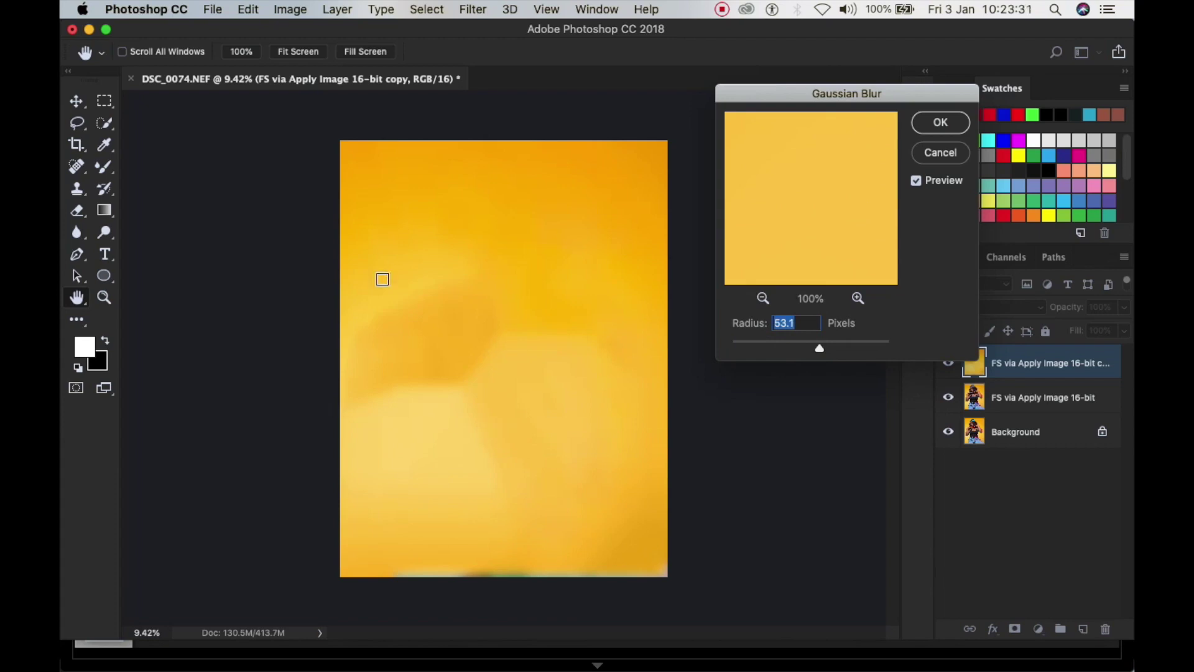
pyautogui.moveTo(821, 352); pyautogui.dragTo(854, 348)
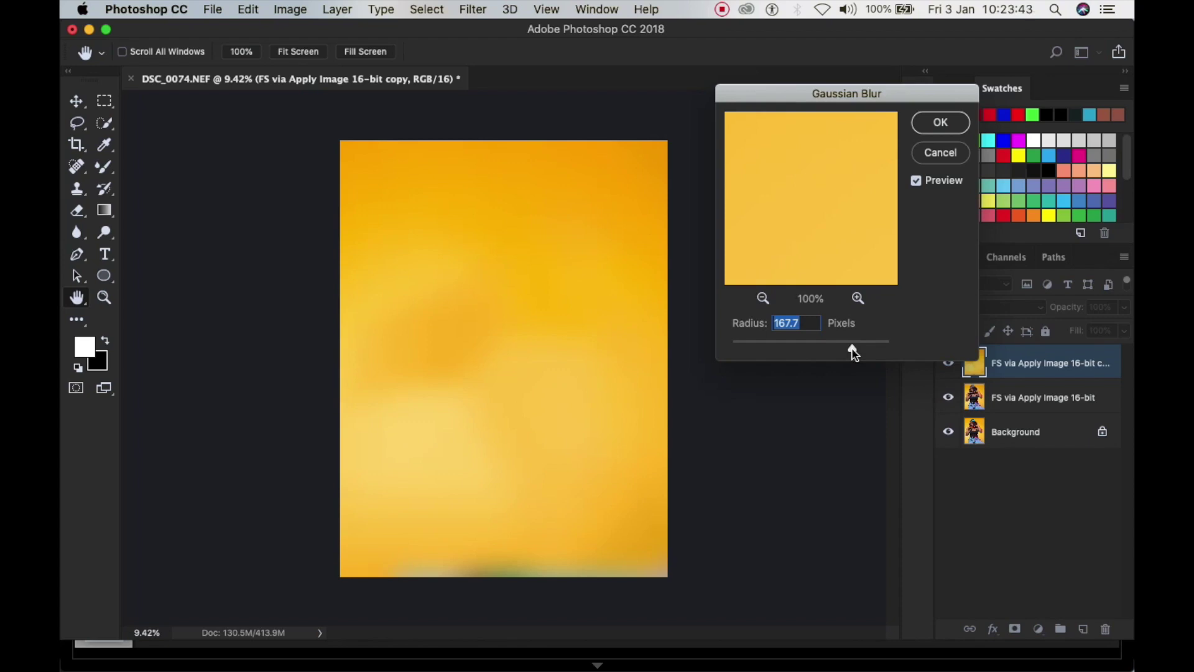
pyautogui.moveTo(853, 349); pyautogui.dragTo(854, 349)
pyautogui.moveTo(854, 348); pyautogui.dragTo(855, 348)
pyautogui.click(939, 125)
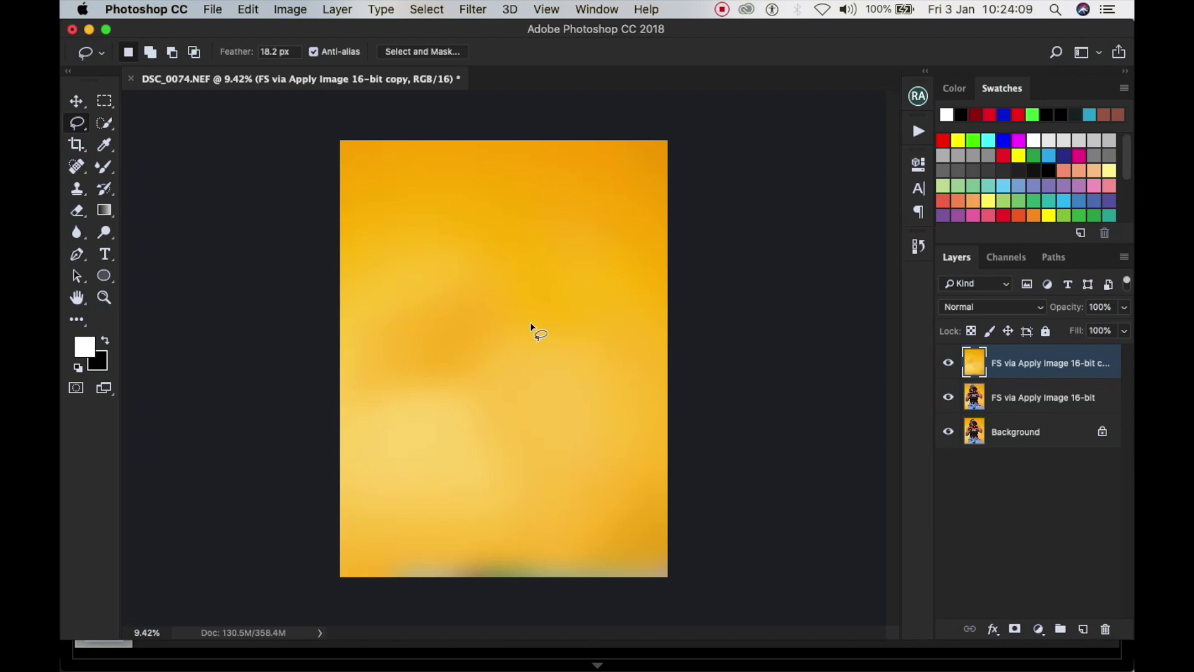
# Switch to the Brush tool with 100% flow and add a black layer mask to the blurred copy
pyautogui.click(105, 169)
pyautogui.click(173, 165)
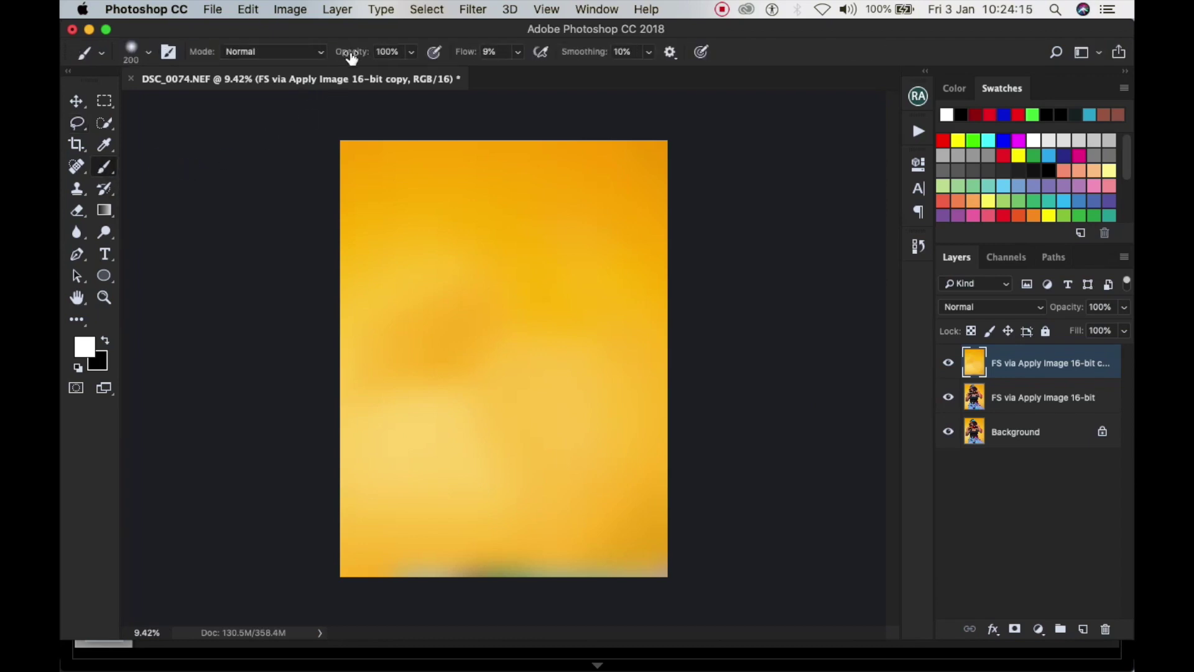
pyautogui.moveTo(470, 56); pyautogui.dragTo(643, 72)
pyautogui.keyDown('alt'); pyautogui.click(1015, 629); pyautogui.keyUp('alt')
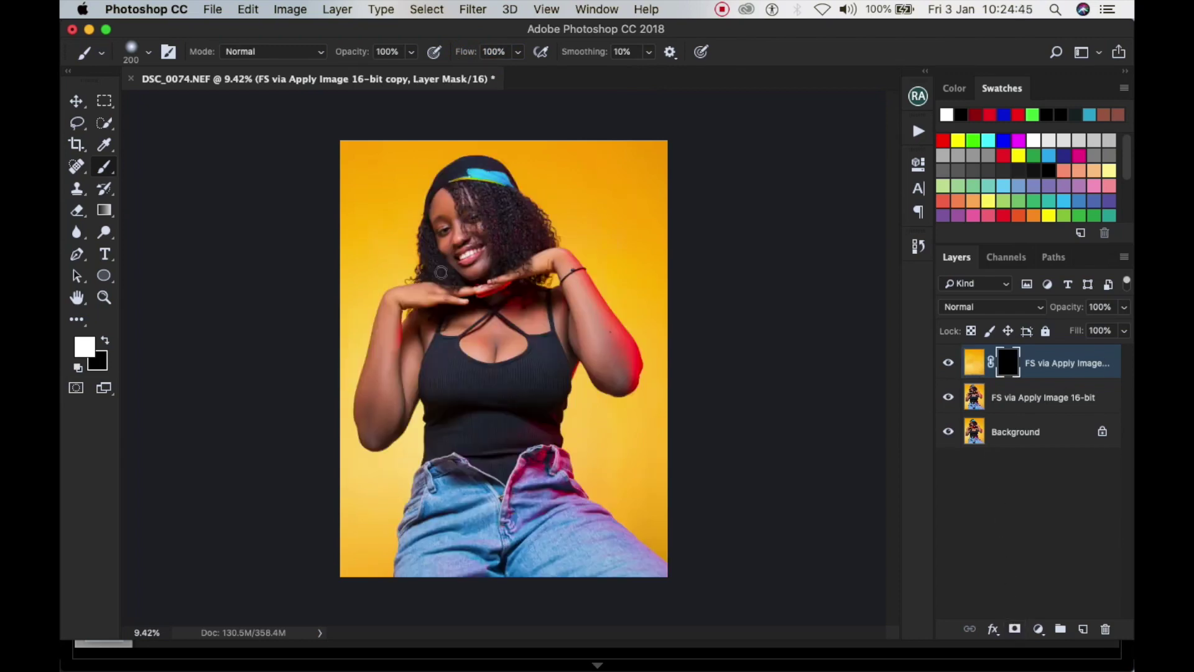
# Paint white on the mask over the backdrop beside the hair with a 400 px brush, and undo the stroke across the hat
pyautogui.scroll(5, 566, 184)
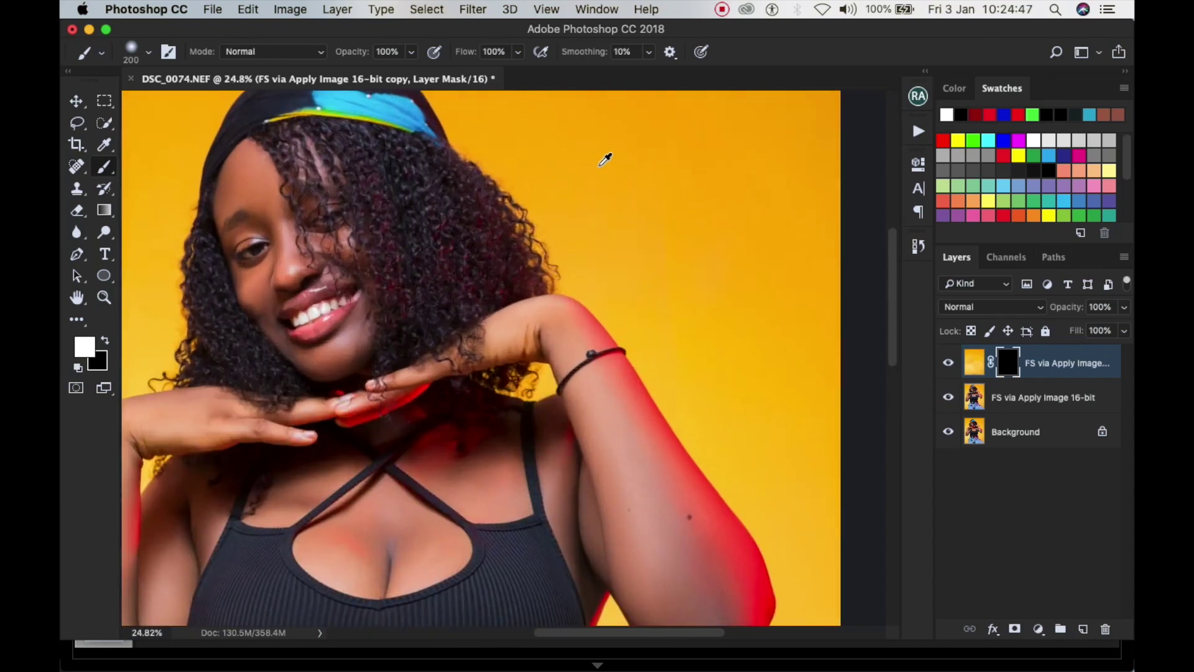
pyautogui.moveTo(594, 165); pyautogui.dragTo(562, 341)
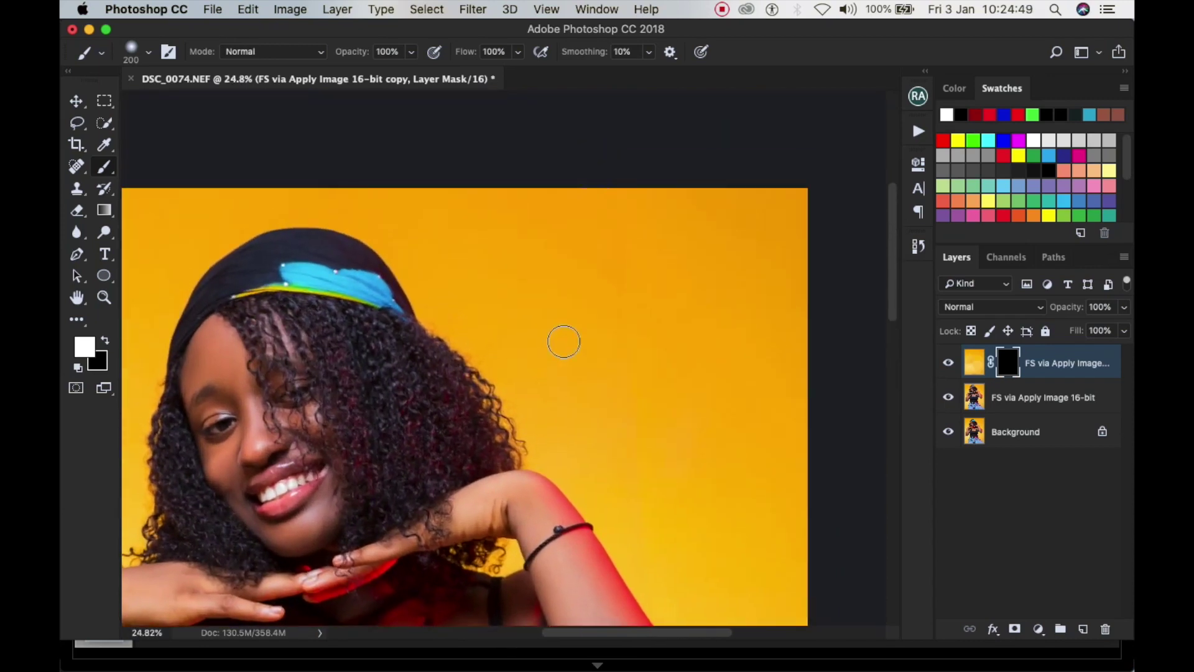
pyautogui.press(']')
pyautogui.press(']')
pyautogui.press(']')
pyautogui.moveTo(702, 252); pyautogui.dragTo(778, 326)
pyautogui.moveTo(450, 262)
pyautogui.mouseDown()
pyautogui.moveTo(341, 251)
pyautogui.moveTo(355, 247)
pyautogui.moveTo(341, 242)
pyautogui.moveTo(284, 246)
pyautogui.moveTo(335, 238)
pyautogui.moveTo(409, 268)
pyautogui.moveTo(386, 253)
pyautogui.mouseUp()
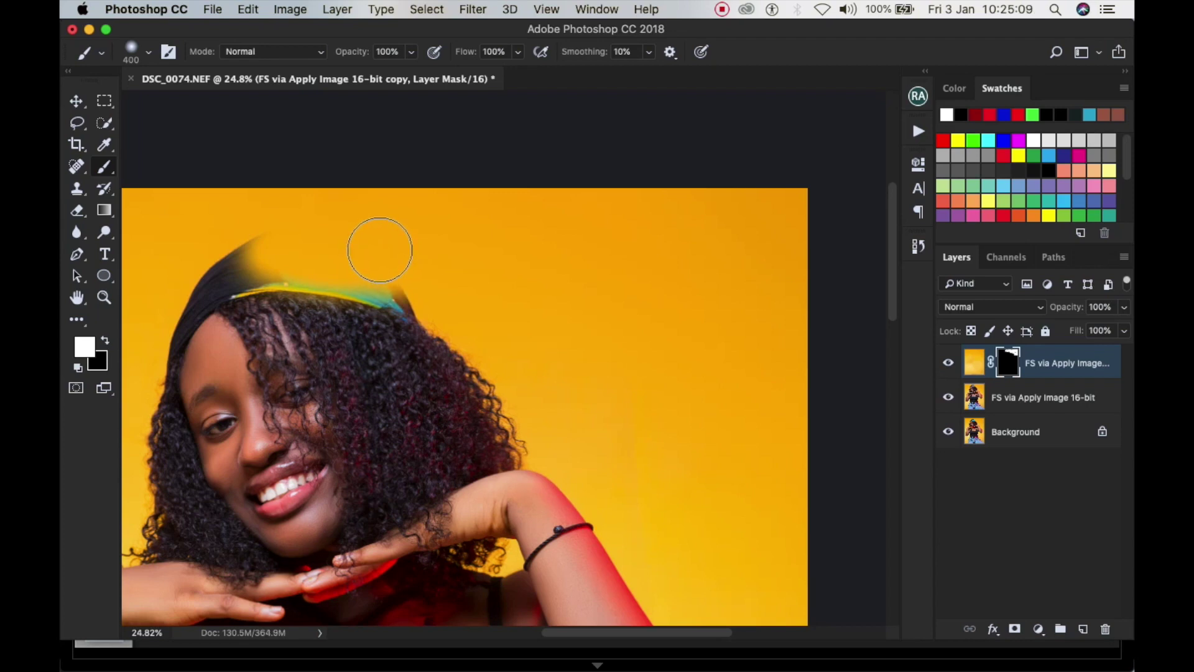
pyautogui.press('super+z')
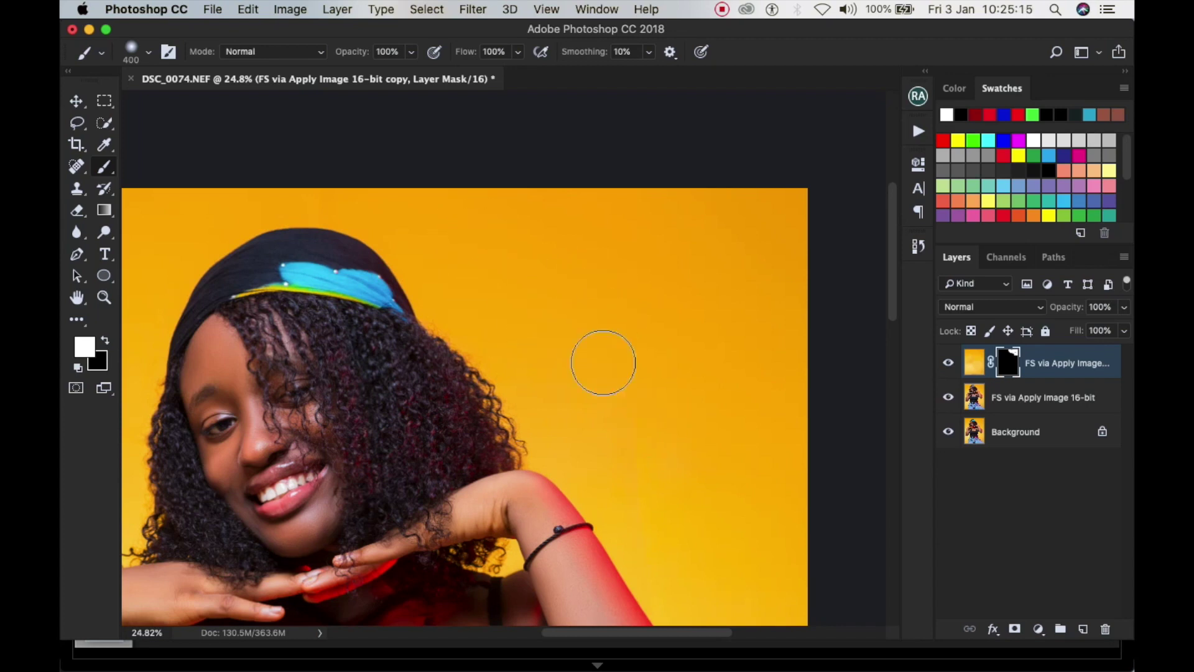
# Paint white on the mask over the backdrop above the hat and down the photo's left side beside the hair and hand
pyautogui.scroll(-5, 636, 471)
pyautogui.hscroll(3, 635, 471)
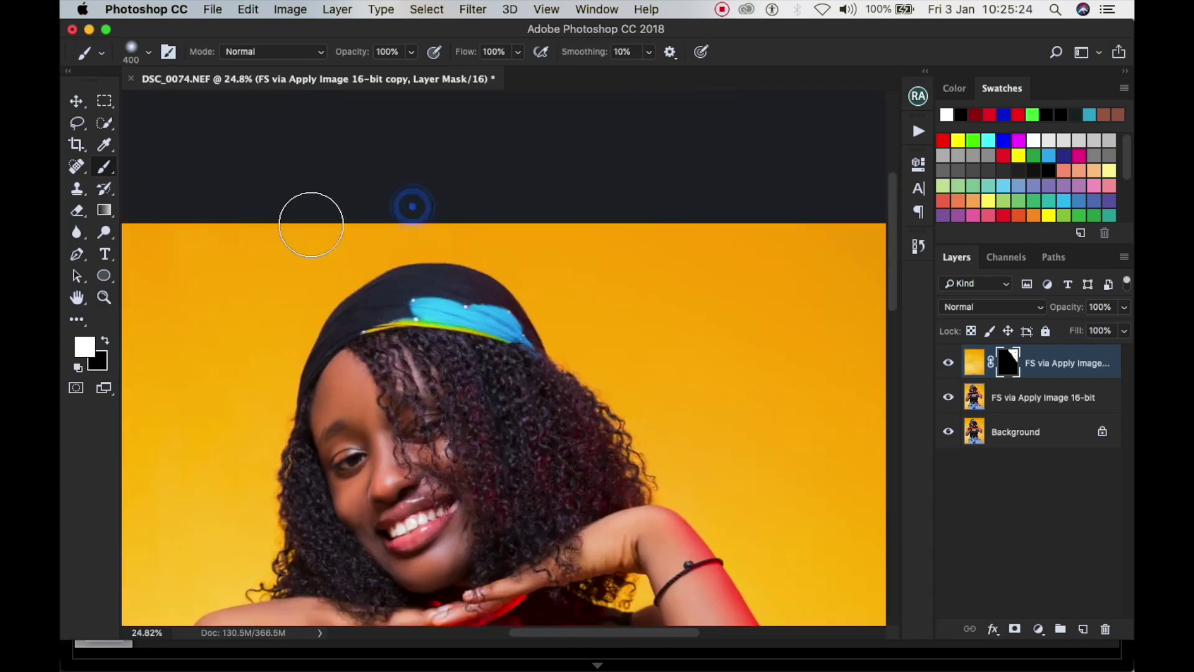
pyautogui.hscroll(-3, 348, 254)
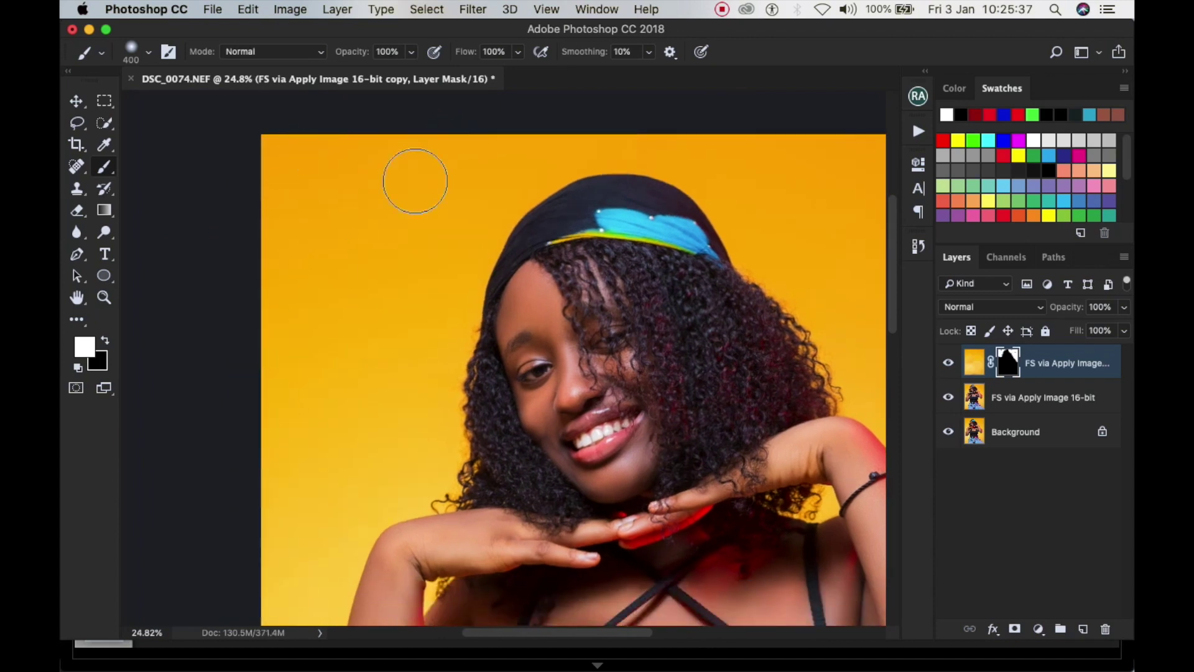
pyautogui.scroll(-5, 414, 181)
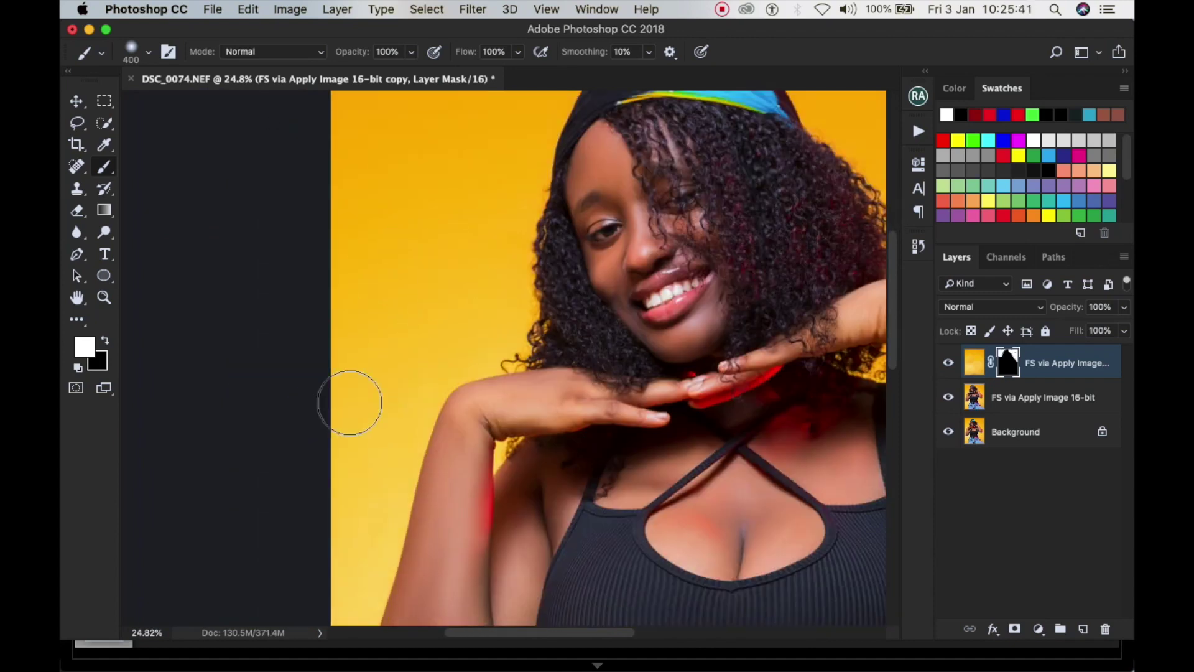
pyautogui.scroll(-1, 350, 400)
pyautogui.scroll(-4, 376, 404)
# Refine the mask along the forearm and elbow at the photo's left, restoring skin in black and smoothing backdrop in white at 150 px
pyautogui.press('x')
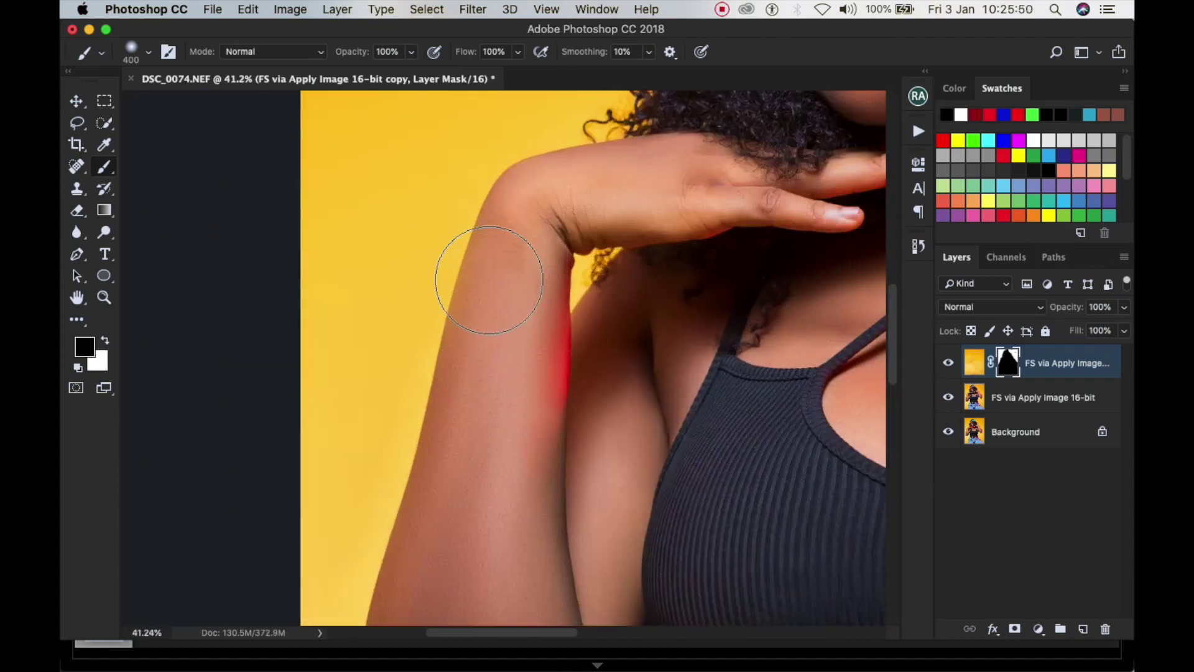
pyautogui.press('x')
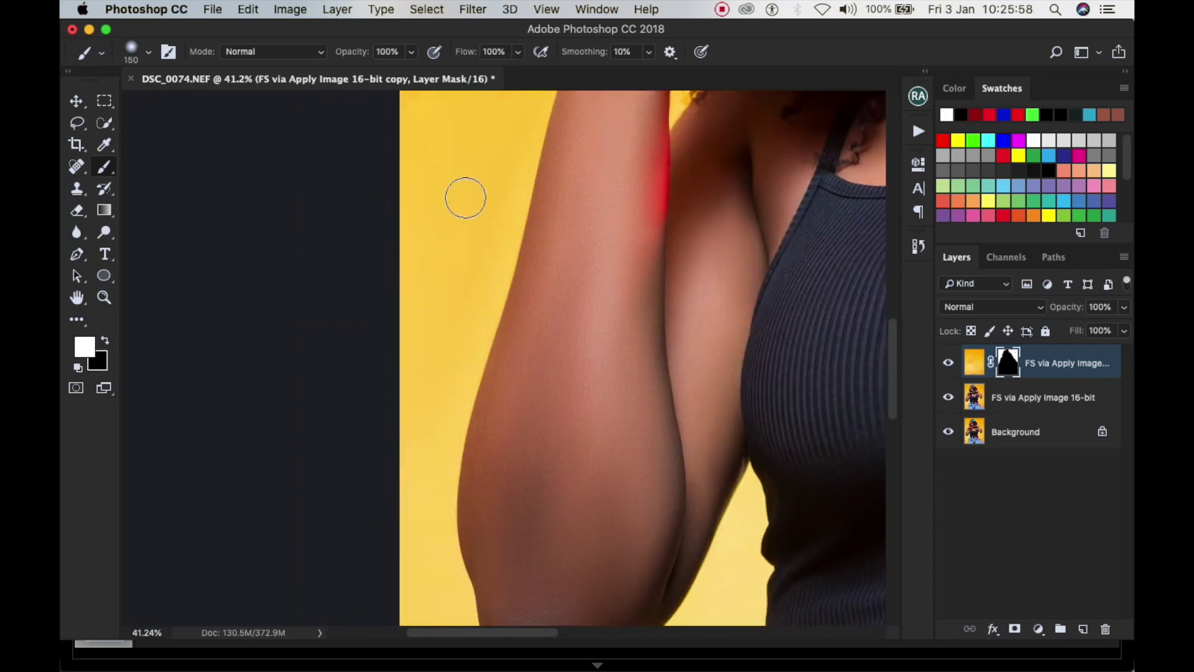
pyautogui.press('super+0')
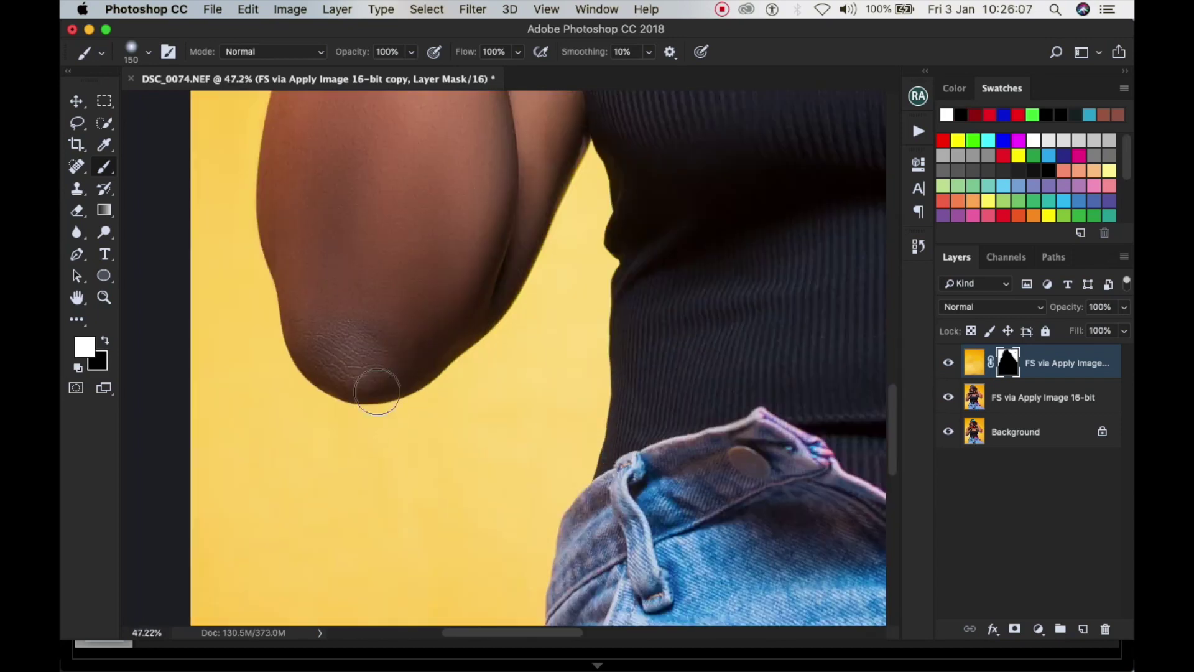
pyautogui.hscroll(-4, 347, 400)
pyautogui.scroll(-2, 346, 400)
pyautogui.scroll(-1, 451, 469)
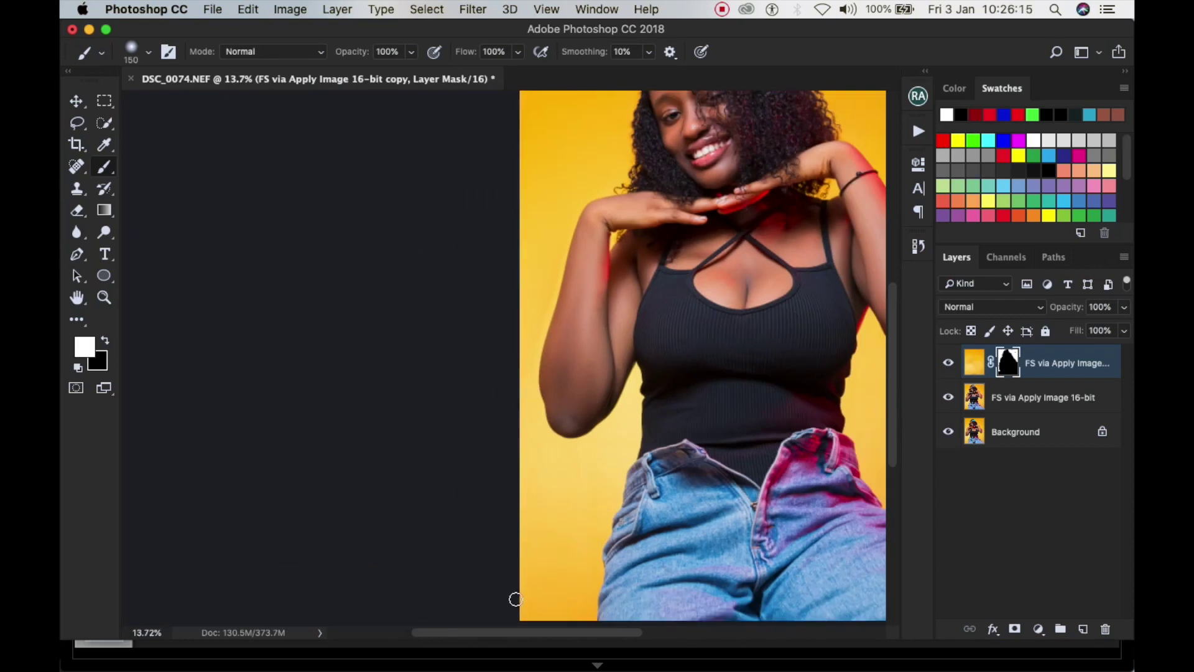
# Paint white on the mask over the photo's lower-left backdrop beside the jeans with a 700 px brush
pyautogui.press(']')
pyautogui.press(']')
pyautogui.press(']')
pyautogui.press(']')
pyautogui.press(']')
pyautogui.press(']')
pyautogui.press(']')
pyautogui.press(']')
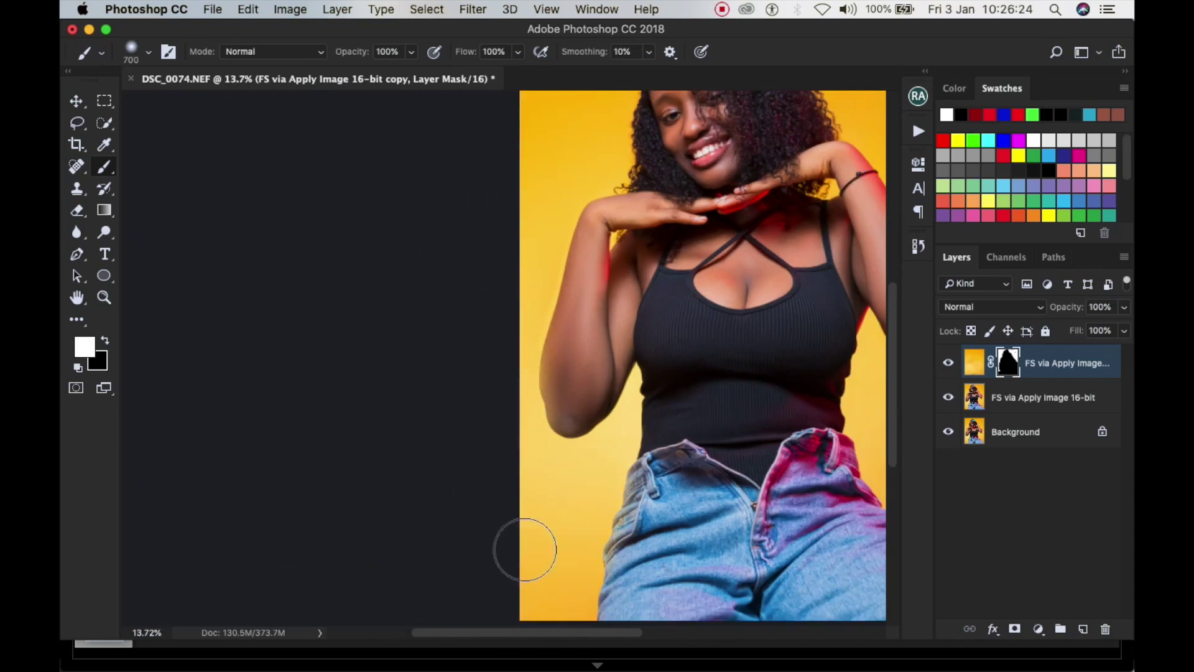
# Clean the mask around the arm at the photo's left with a 250 px brush, using black on the arm and white on the backdrop
pyautogui.press('x')
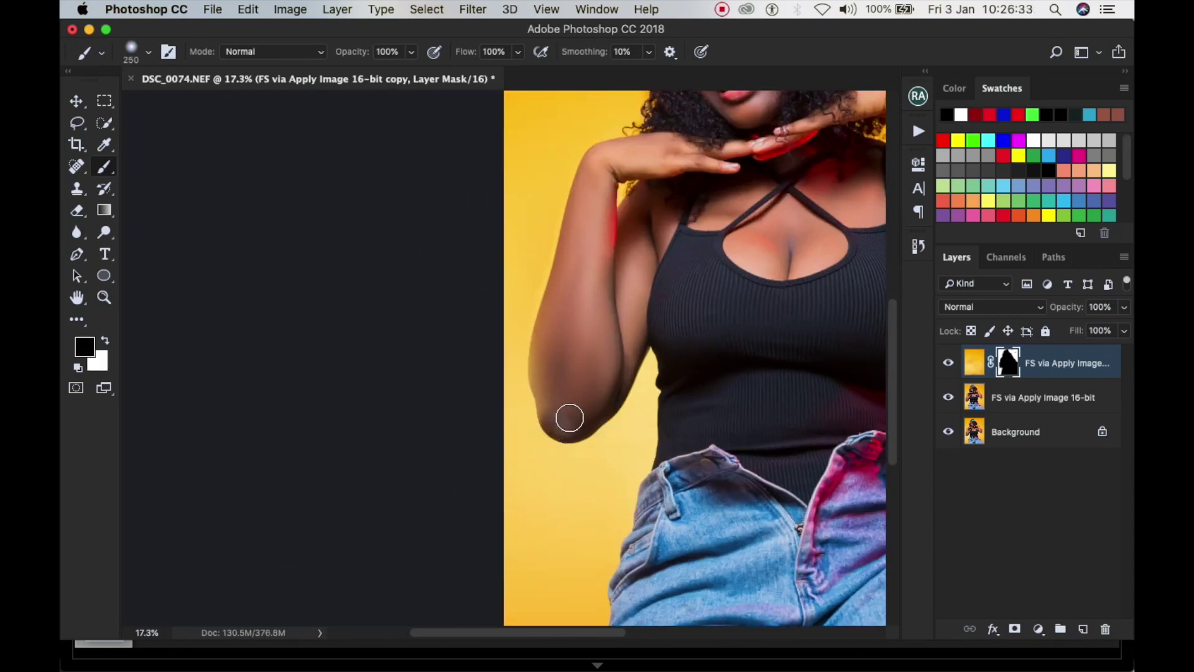
pyautogui.moveTo(571, 414)
pyautogui.mouseDown()
pyautogui.moveTo(546, 403)
pyautogui.moveTo(538, 366)
pyautogui.moveTo(640, 186)
pyautogui.mouseUp()
pyautogui.press('x')
pyautogui.moveTo(547, 165); pyautogui.dragTo(566, 257)
pyautogui.press('x')
# Paint the mask with a 400 px brush over the backdrop between the waist, jeans and elbow at the photo's right
pyautogui.moveTo(805, 355); pyautogui.dragTo(480, 405)
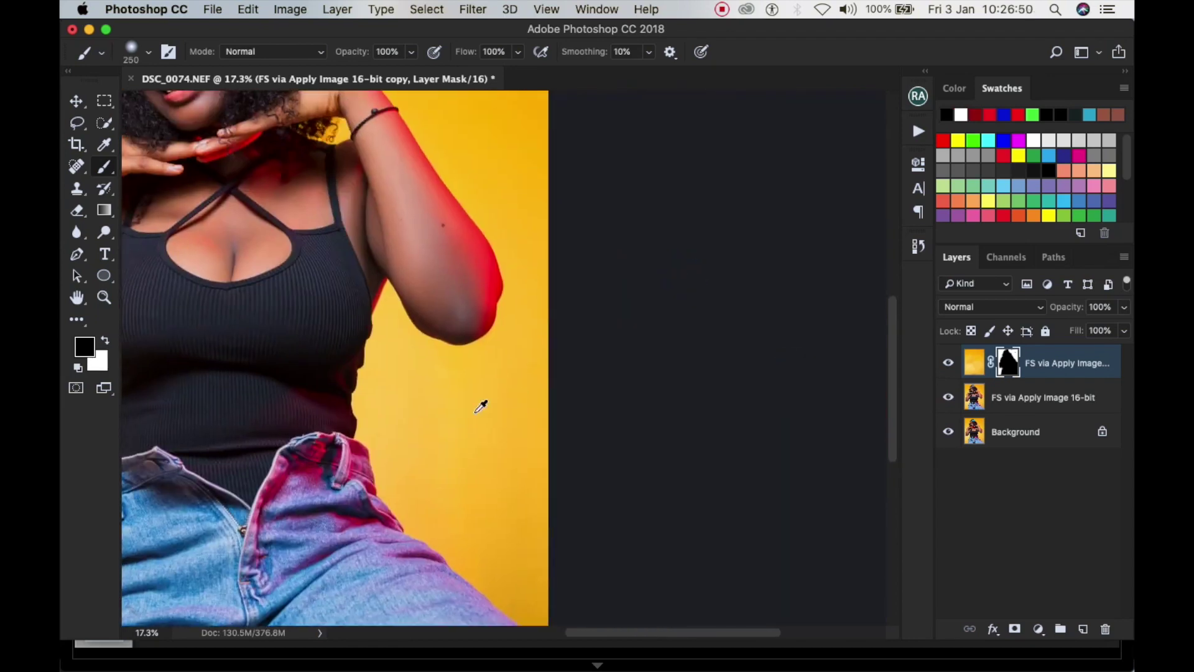
pyautogui.scroll(-1, 419, 392)
pyautogui.press('x')
pyautogui.press(']')
pyautogui.press(']')
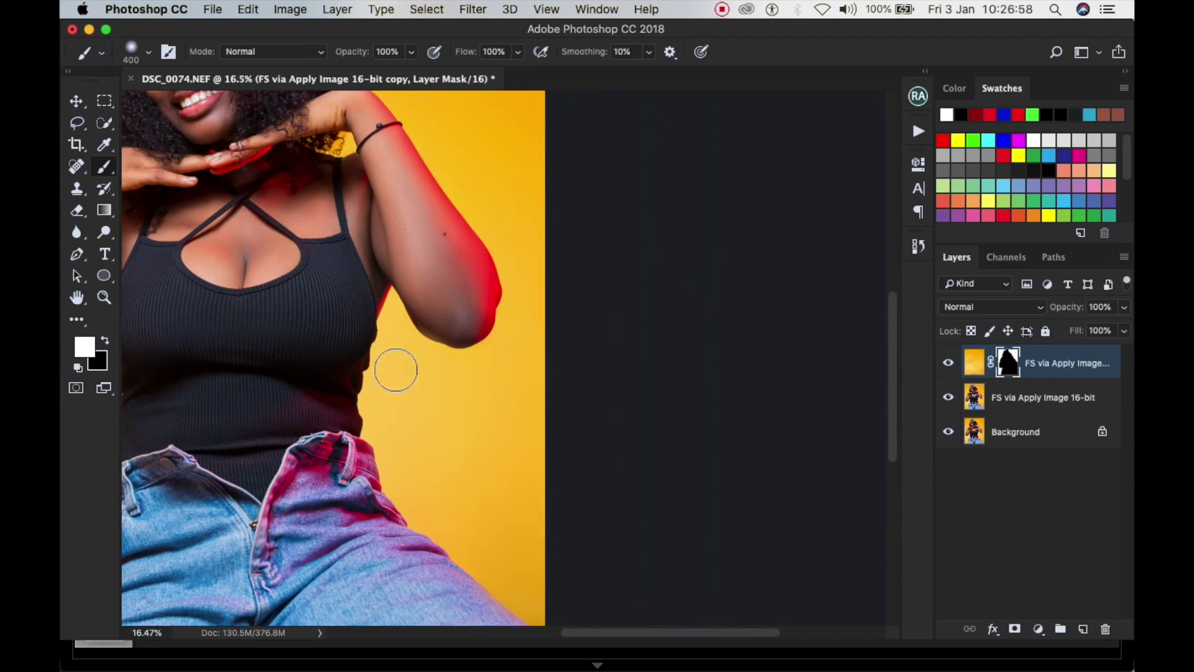
pyautogui.press('x')
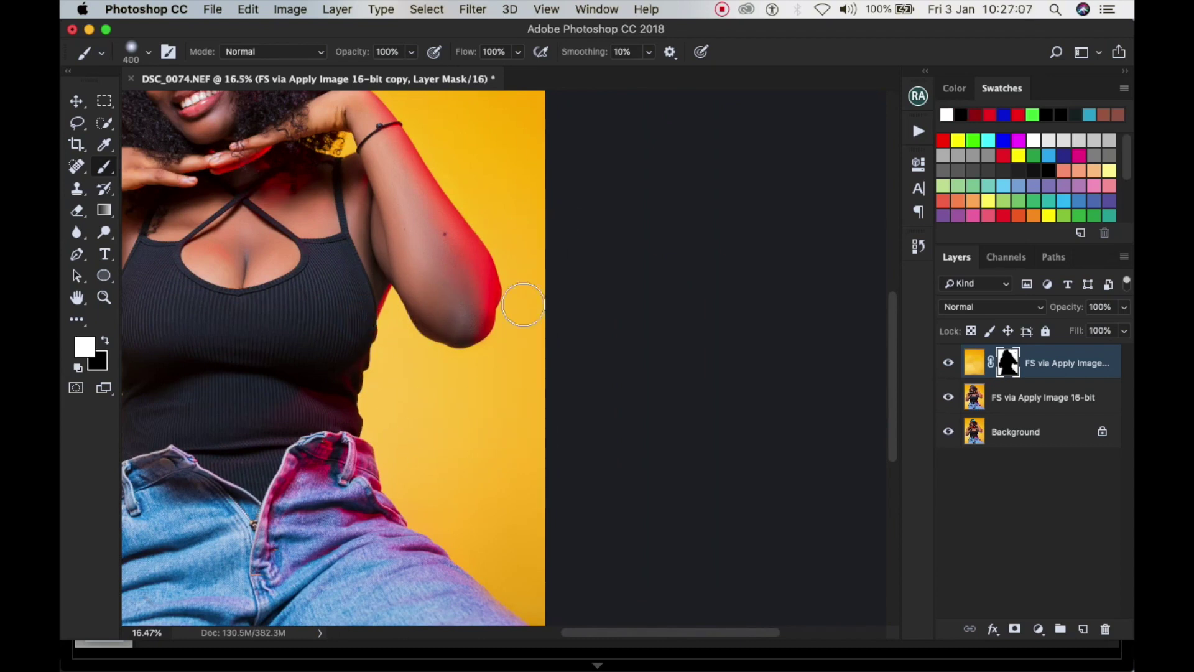
# Restore the red-lit elbow in black on the mask and smooth the backdrop beside the arm and hair in white
pyautogui.press('x')
pyautogui.scroll(2, 464, 303)
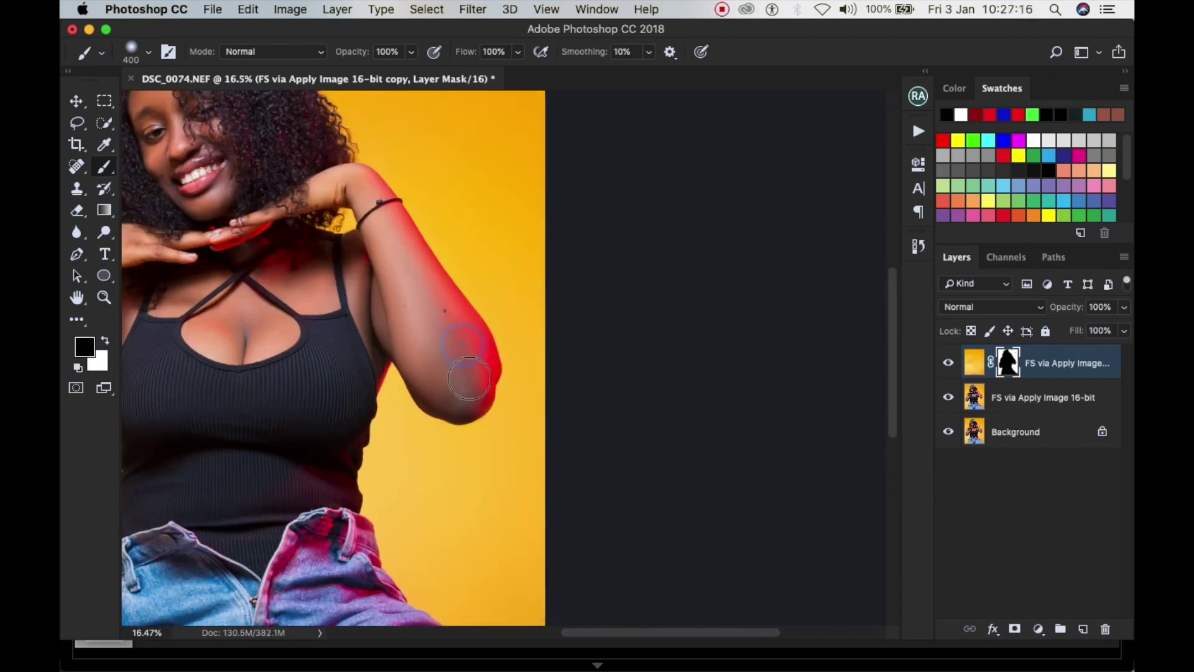
pyautogui.press('x')
pyautogui.scroll(5, 510, 277)
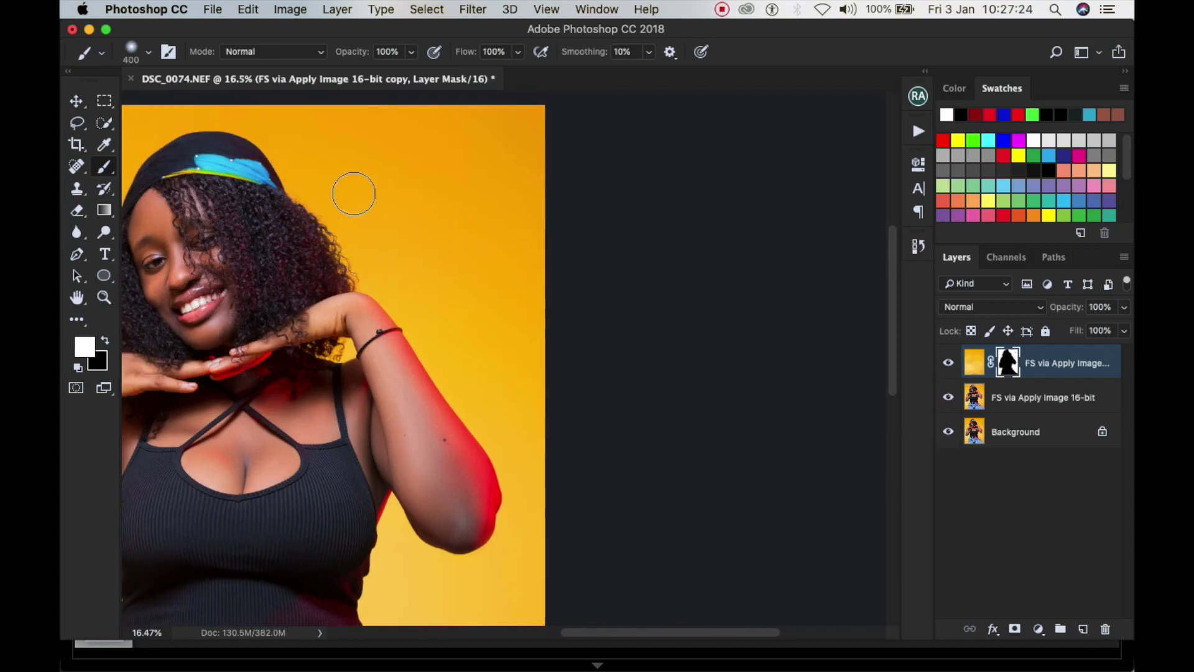
pyautogui.press('x')
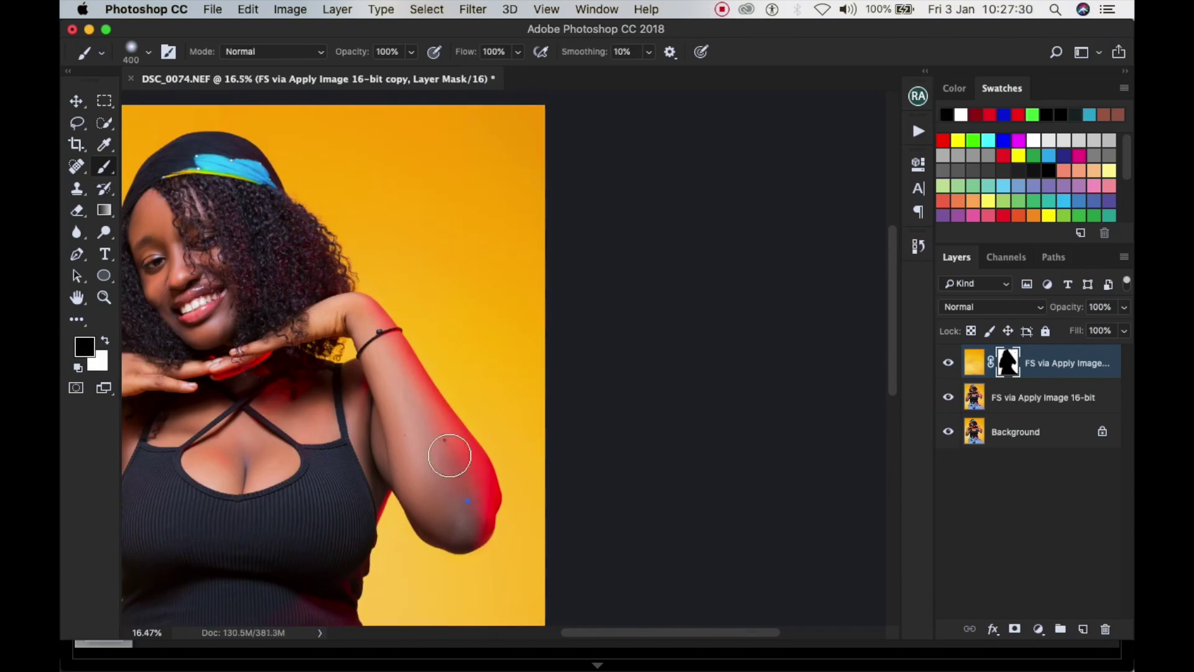
# Touch up the mask around the figure in white and black with the whole portrait in view
pyautogui.press('super+minus')
pyautogui.press('super+minus')
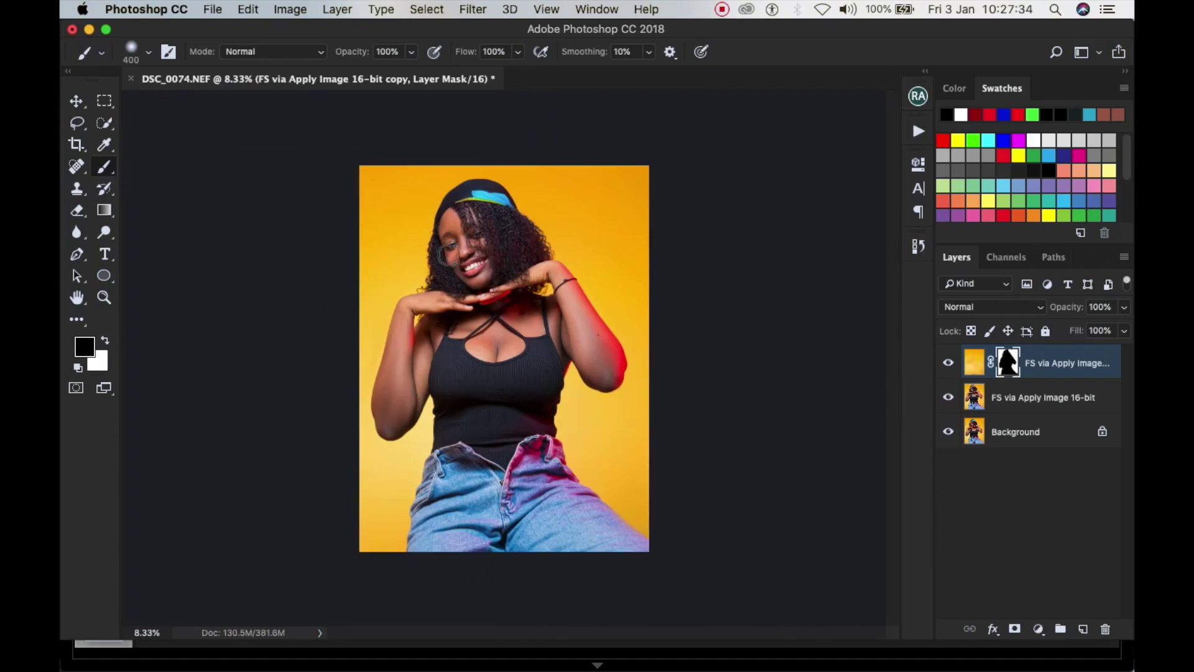
pyautogui.press('x')
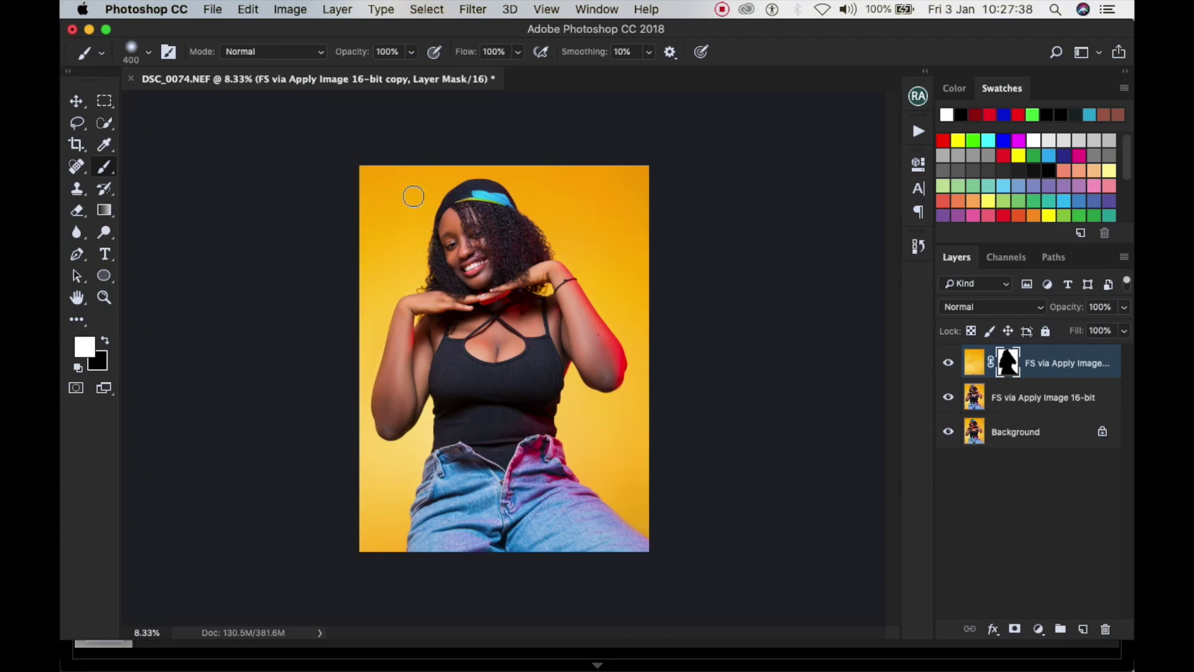
pyautogui.scroll(3, 365, 217)
pyautogui.press('x')
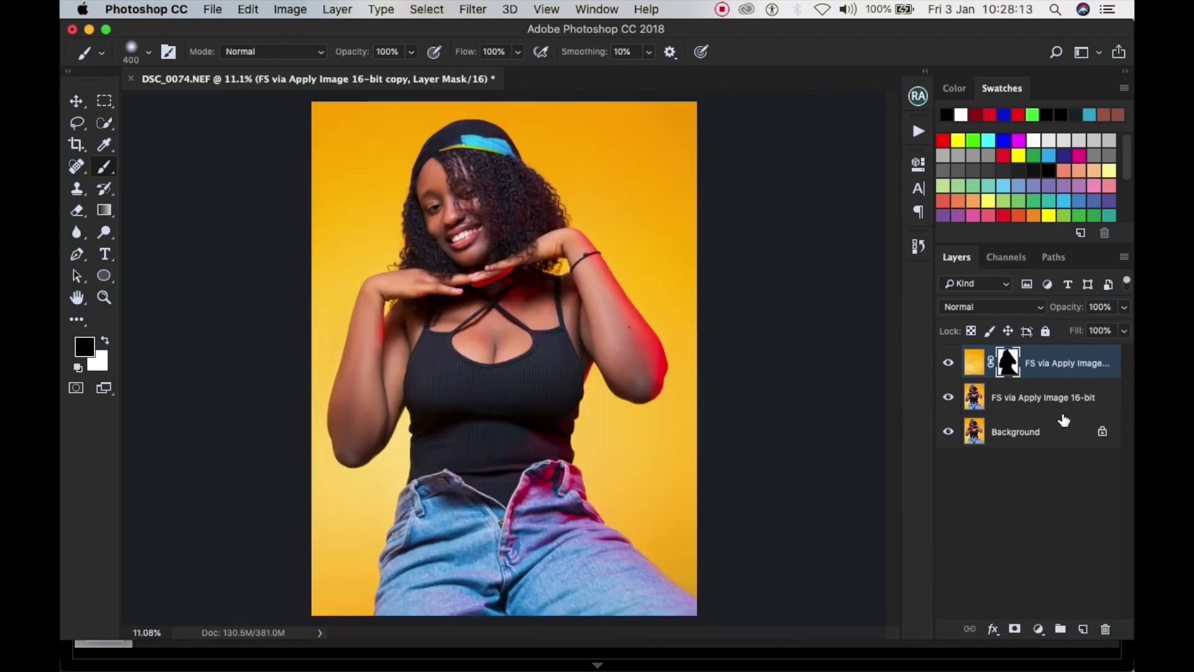
# Merge the masked background copy with the FS via Apply Image 16-bit layer
pyautogui.click(1080, 403)
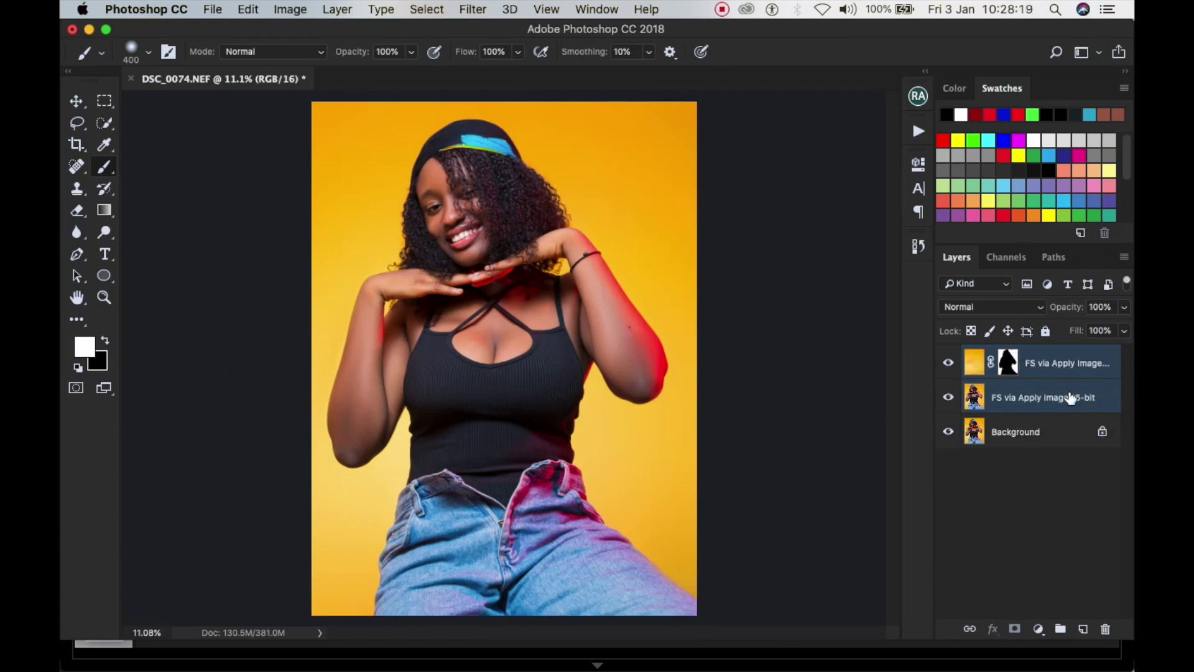
pyautogui.rightClick(1068, 397)
pyautogui.scroll(-5, 953, 505)
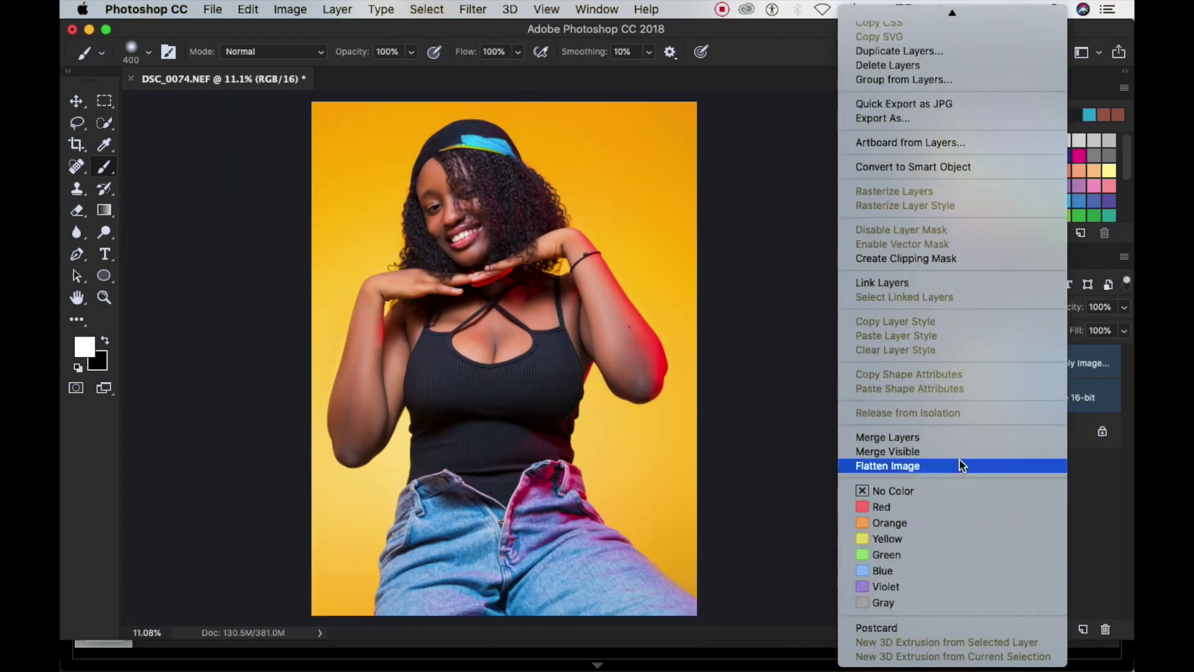
pyautogui.click(963, 438)
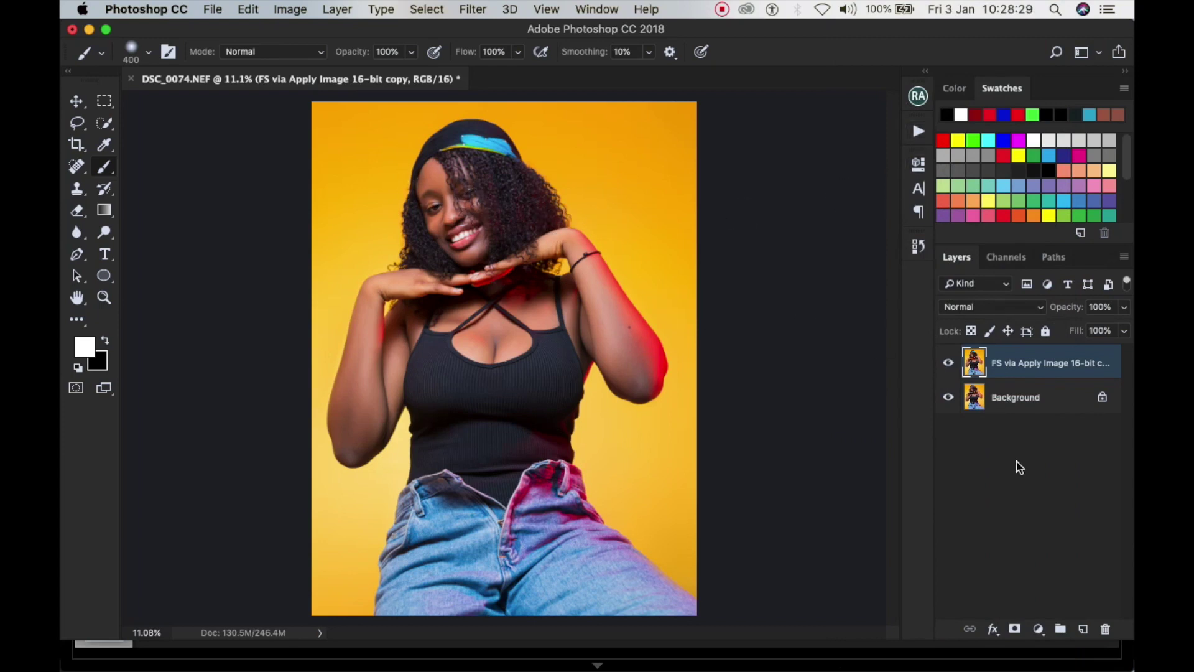
# Add a Curves adjustment layer and move the RGB black point to input 8, output 0
pyautogui.click(1037, 630)
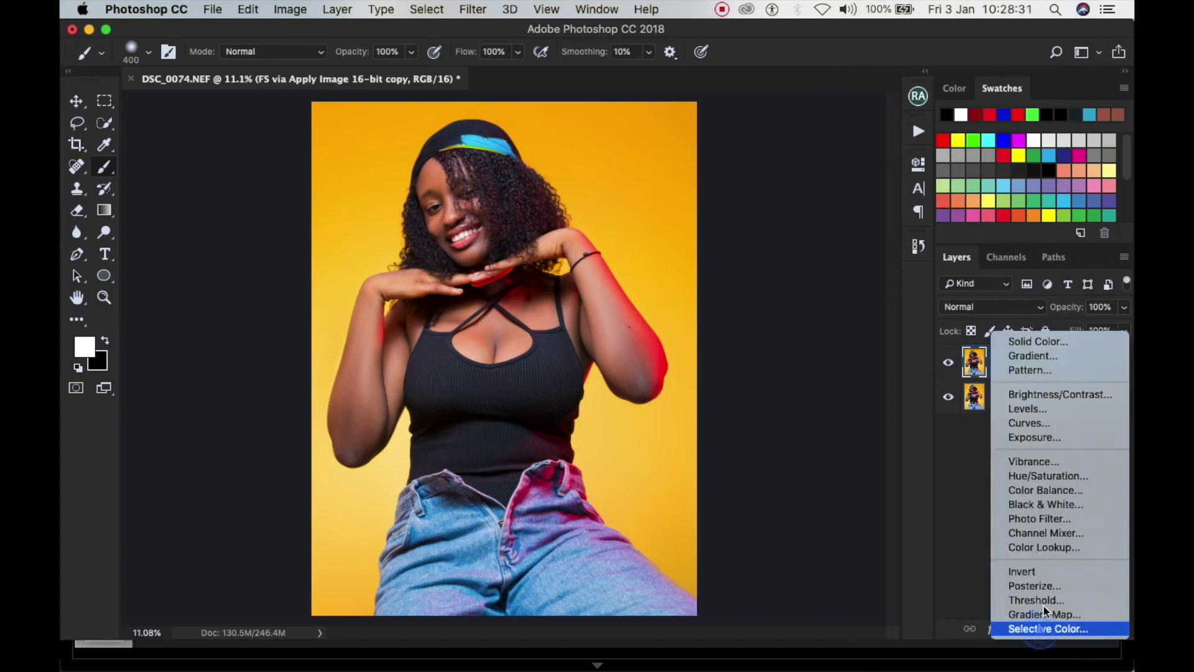
pyautogui.click(1039, 422)
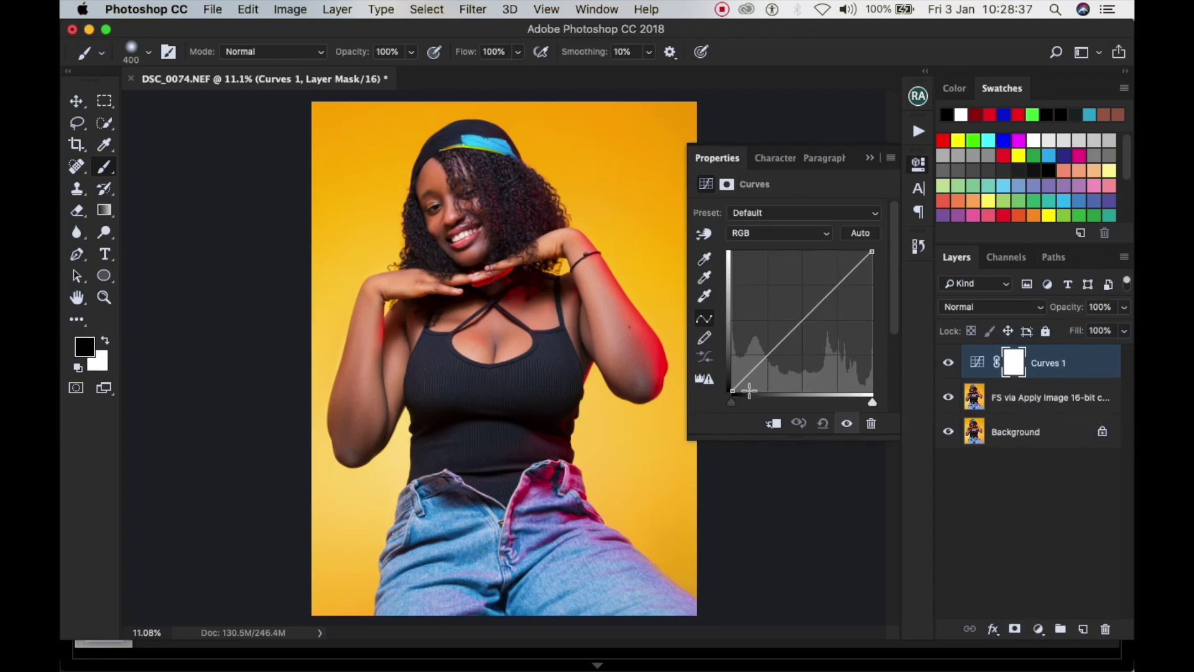
pyautogui.moveTo(730, 402); pyautogui.dragTo(743, 456)
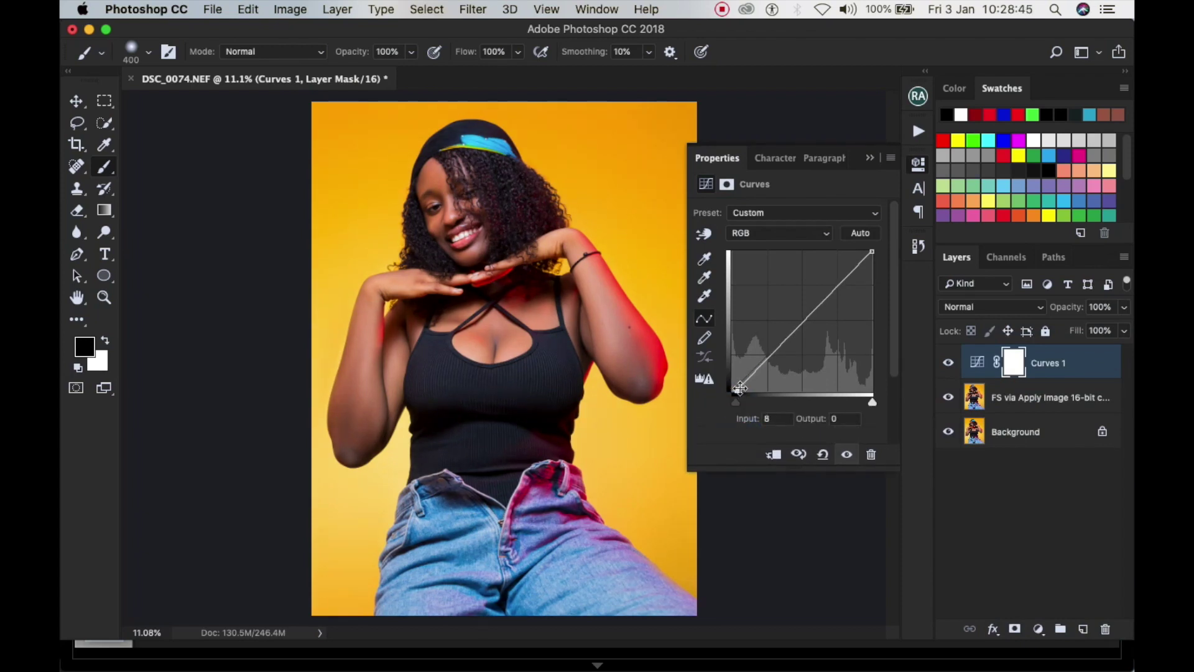
# Raise the black point of the Curves 1 RGB curve to deepen the shadows, trying input 15, output 0
pyautogui.scroll(-2, 569, 391)
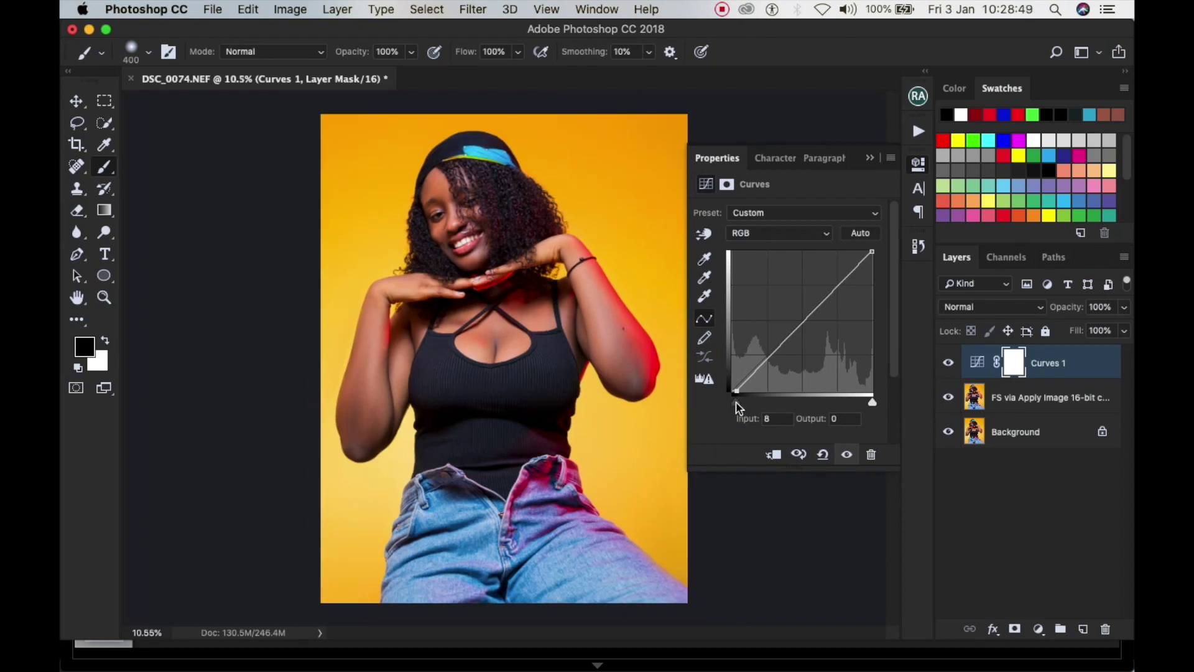
pyautogui.moveTo(735, 402); pyautogui.dragTo(736, 402)
pyautogui.moveTo(738, 403); pyautogui.dragTo(739, 403)
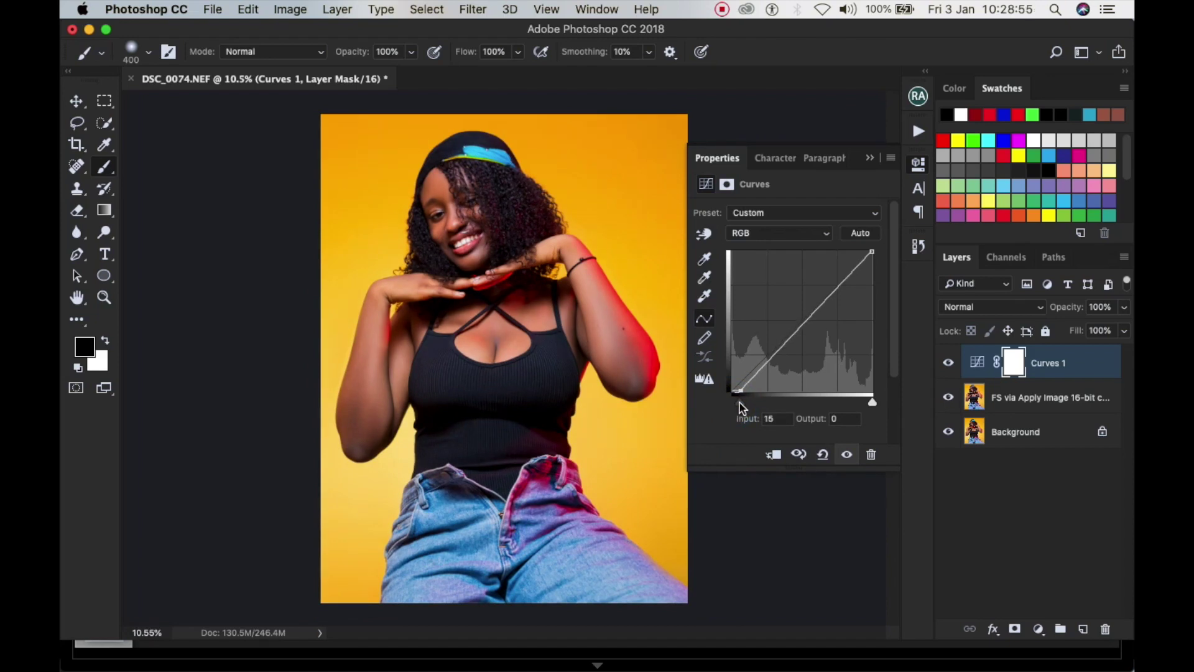
pyautogui.moveTo(741, 405); pyautogui.dragTo(738, 402)
# Lift the Curves 1 midtones slightly, move its white point to input 247, output 252, and fine-tune the black point
pyautogui.moveTo(798, 328); pyautogui.dragTo(793, 324)
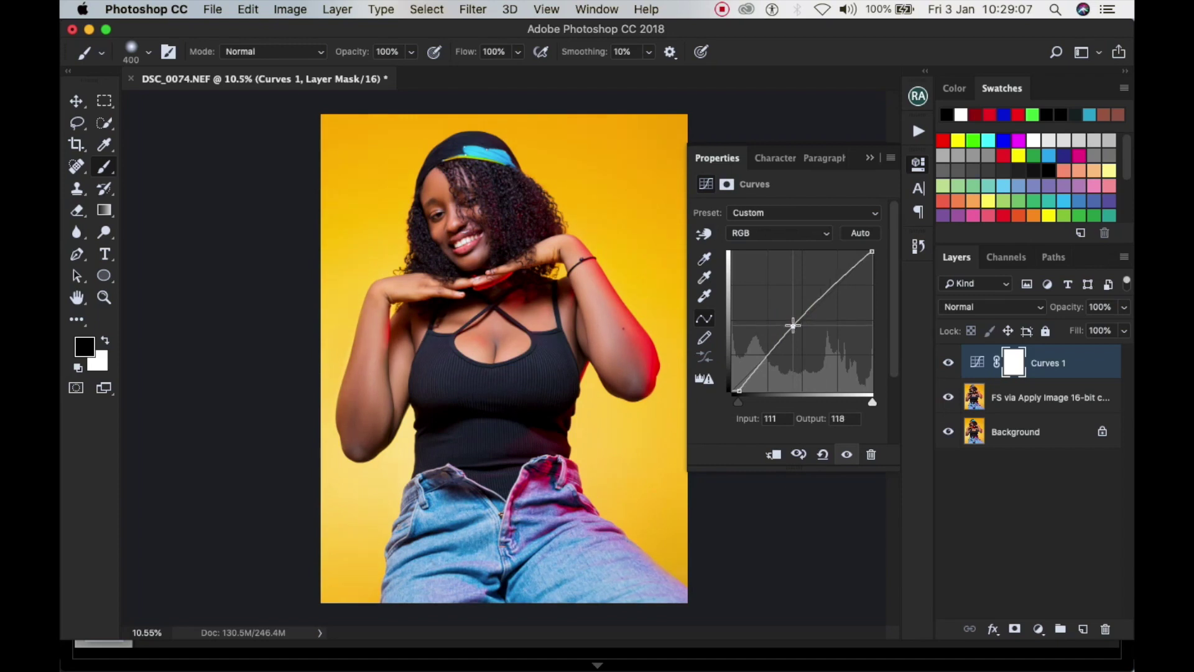
pyautogui.moveTo(736, 404); pyautogui.dragTo(736, 403)
pyautogui.moveTo(792, 330); pyautogui.dragTo(792, 328)
pyautogui.moveTo(872, 252); pyautogui.dragTo(867, 252)
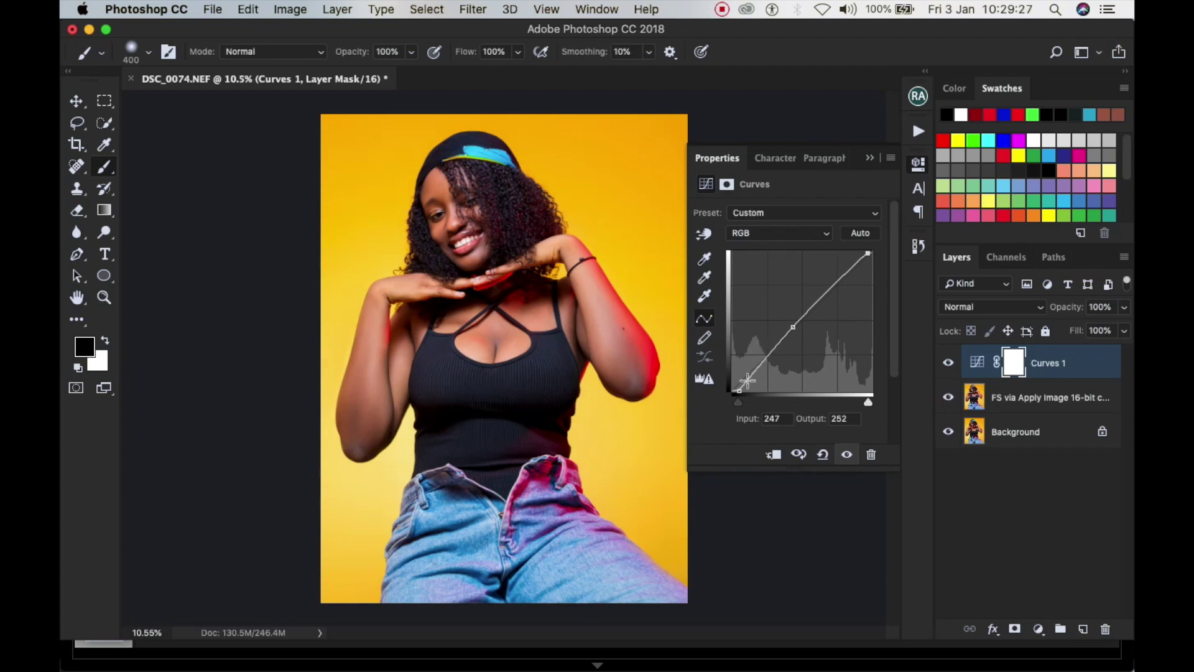
pyautogui.moveTo(739, 407); pyautogui.dragTo(742, 409)
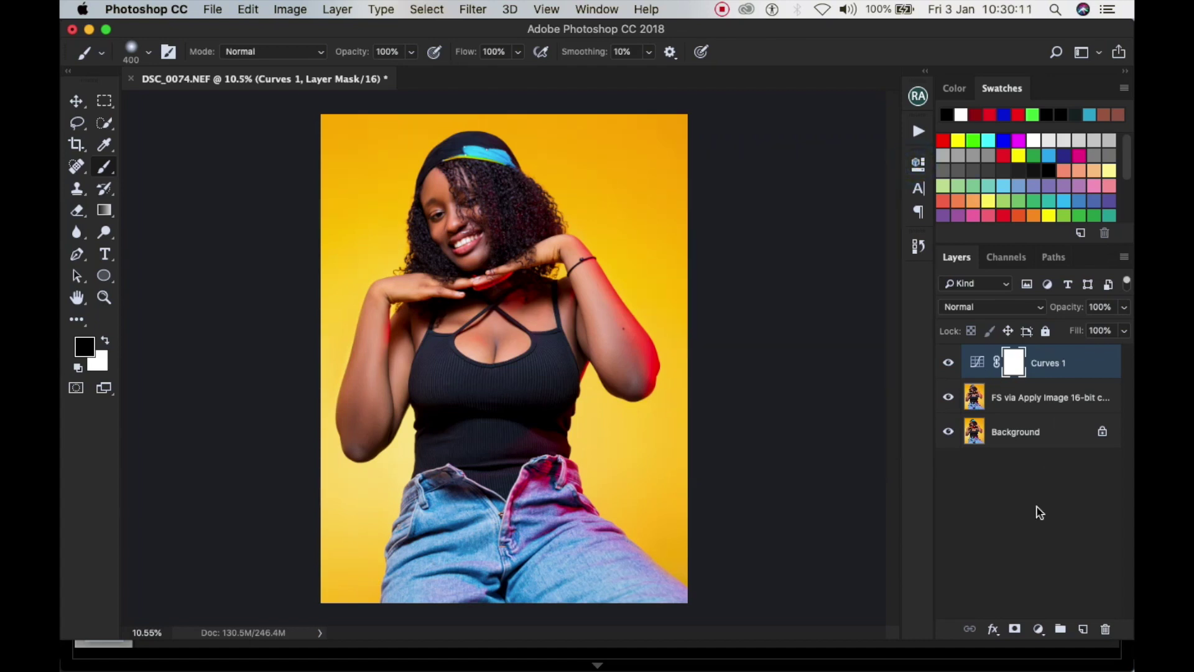
# Add a second Curves layer with its RGB midpoint at input 127, output 118 and its black point at input 5, output 0
pyautogui.click(1036, 629)
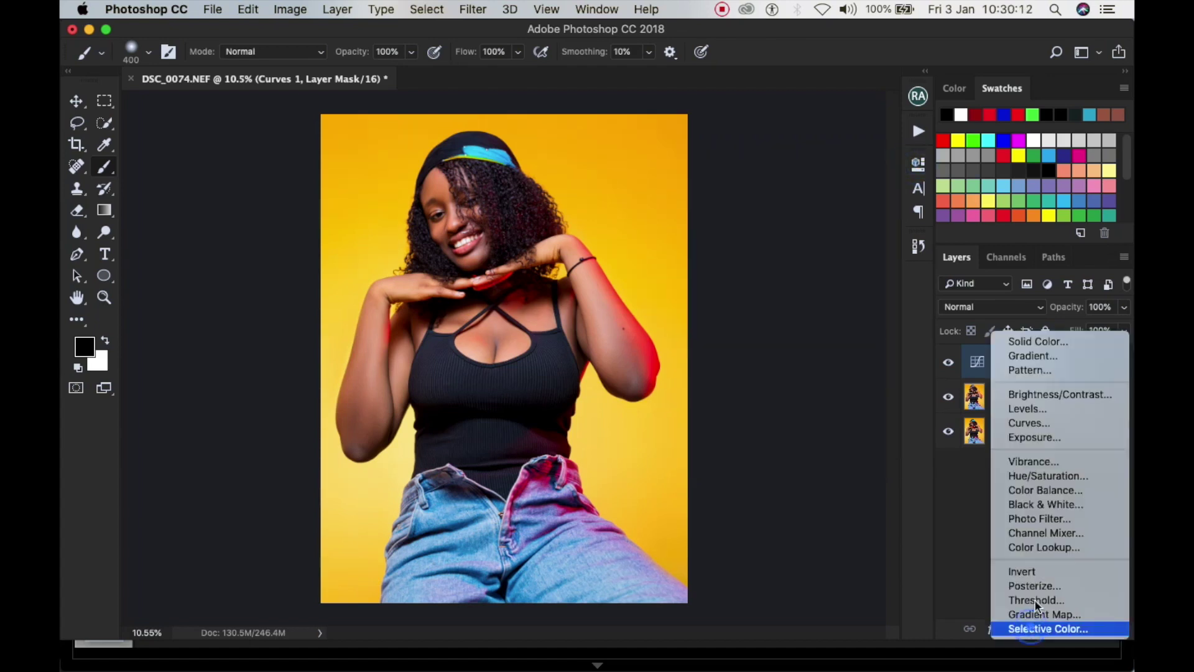
pyautogui.click(1028, 423)
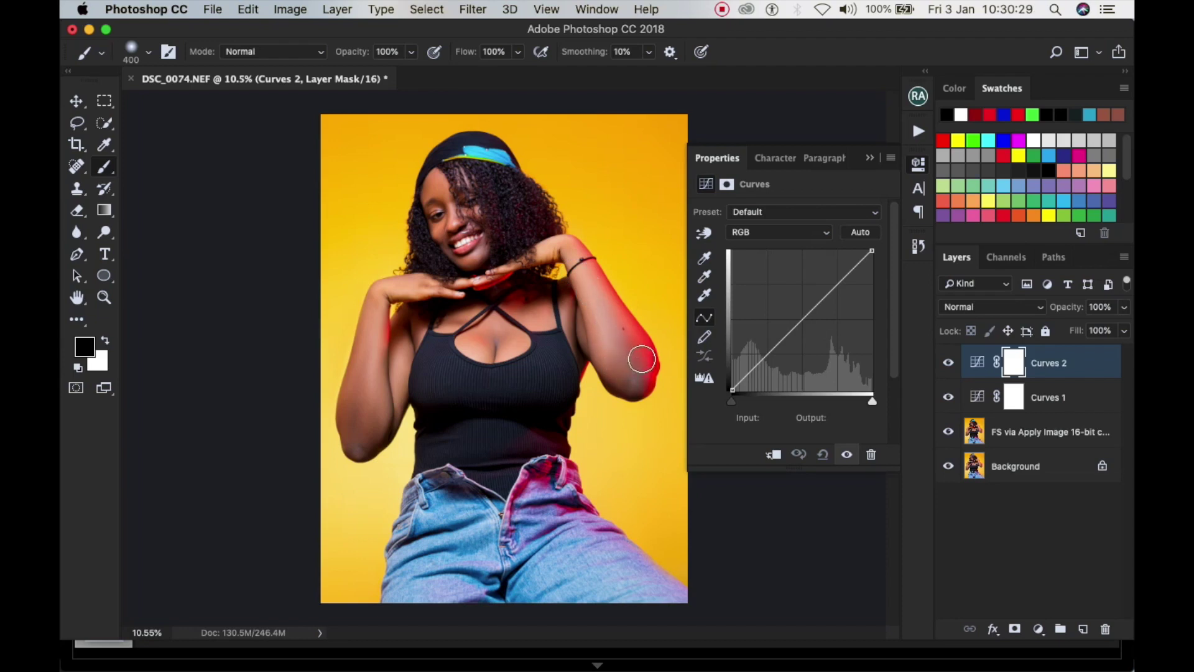
pyautogui.click(802, 321)
pyautogui.moveTo(802, 320); pyautogui.dragTo(801, 323)
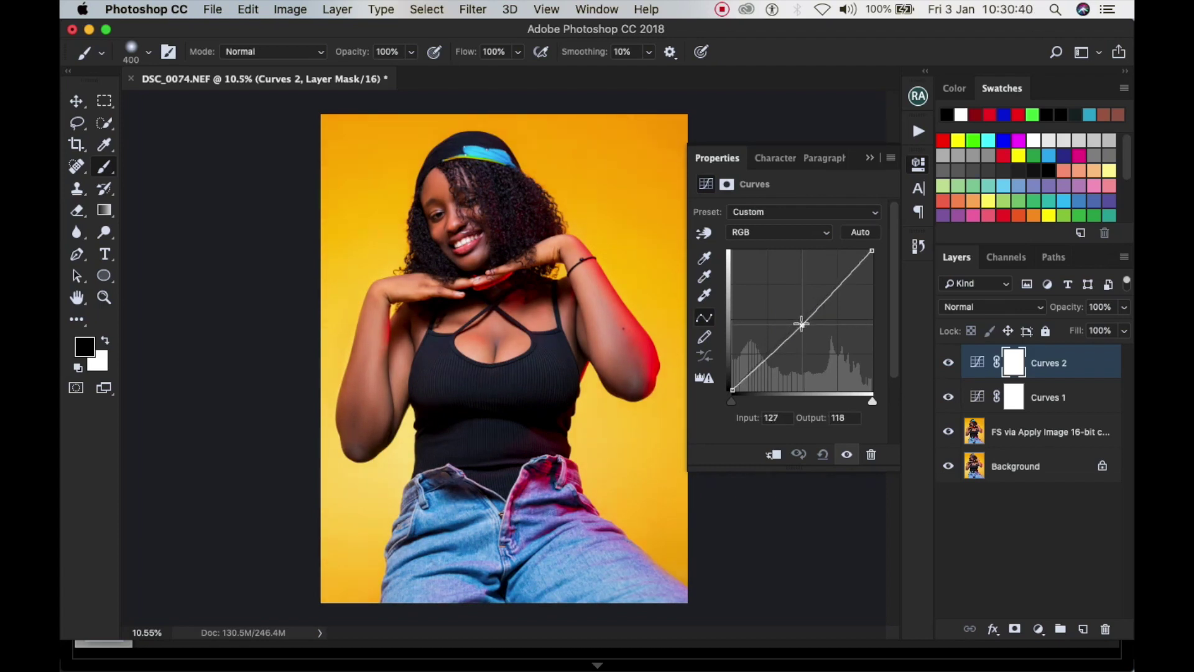
pyautogui.click(732, 403)
pyautogui.press('Right')
pyautogui.press('Right')
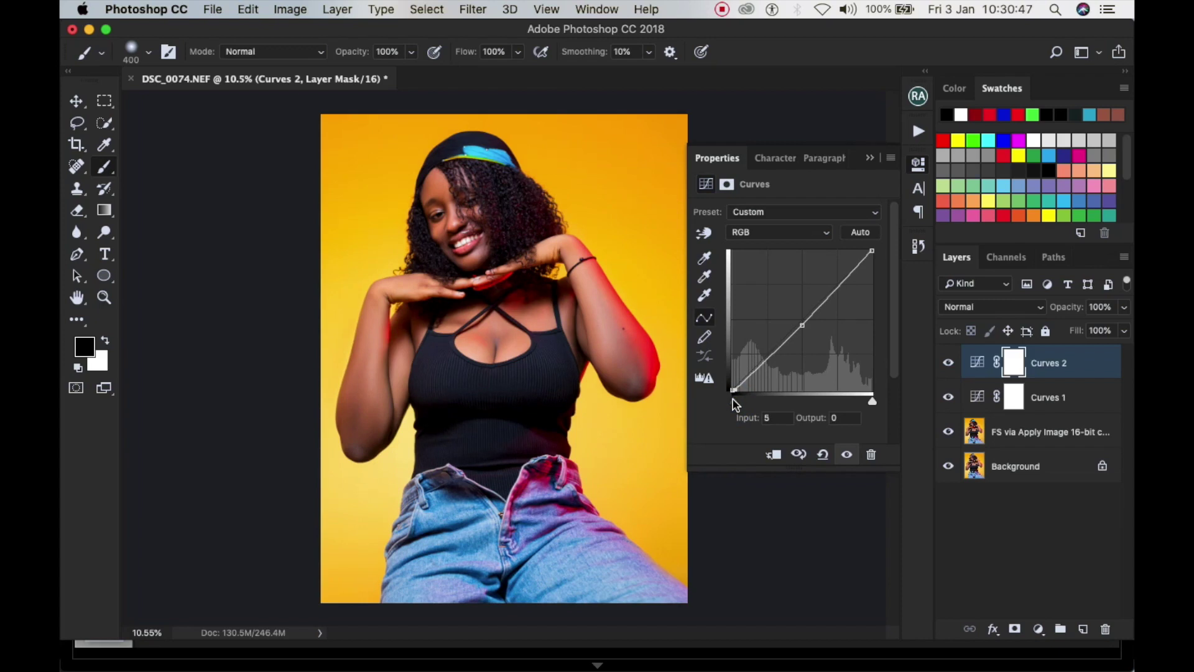
pyautogui.click(918, 164)
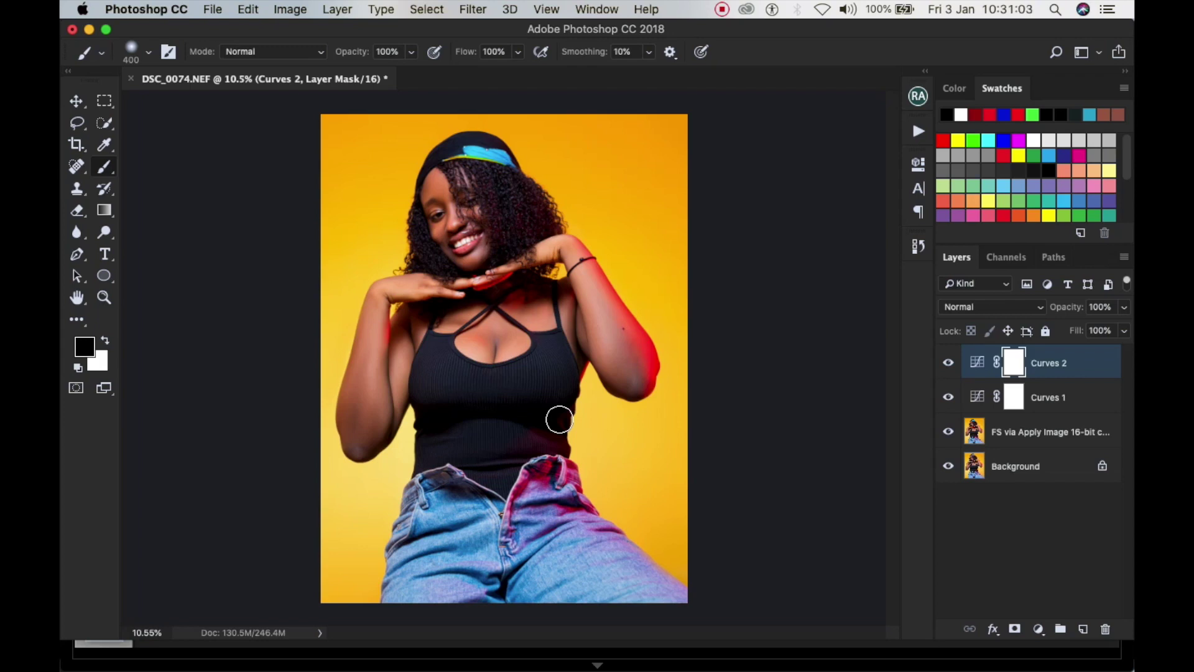
# Invert the Curves 2 mask to black and paint white over the arms, hands and chest
pyautogui.press('super+i')
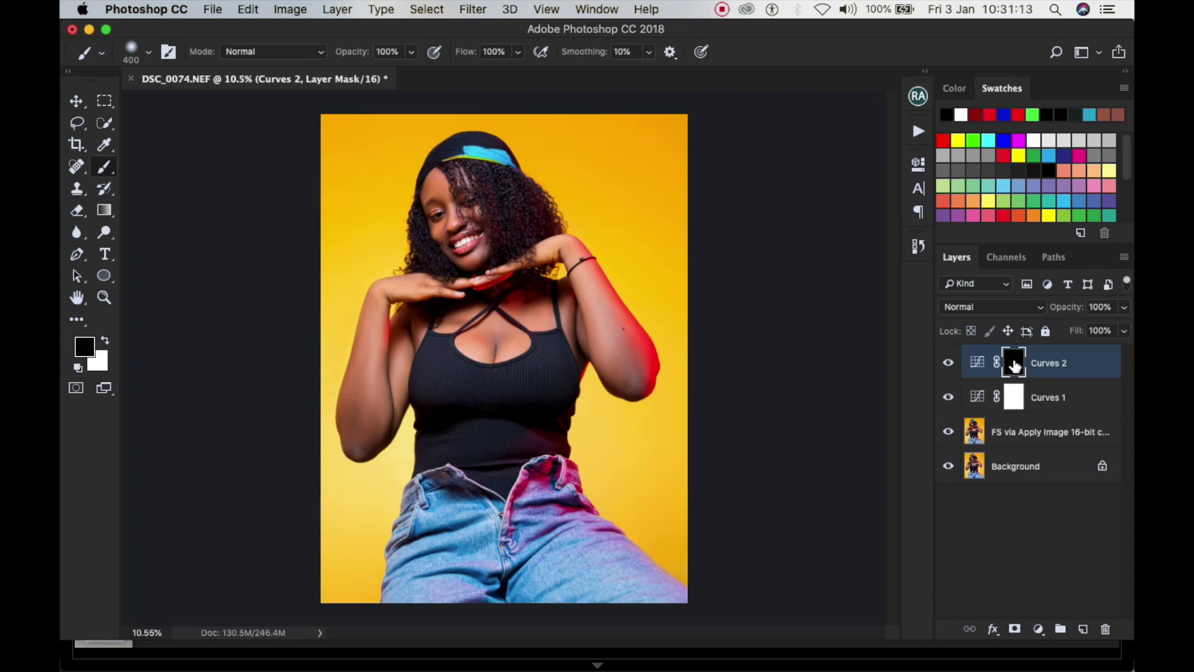
pyautogui.press('x')
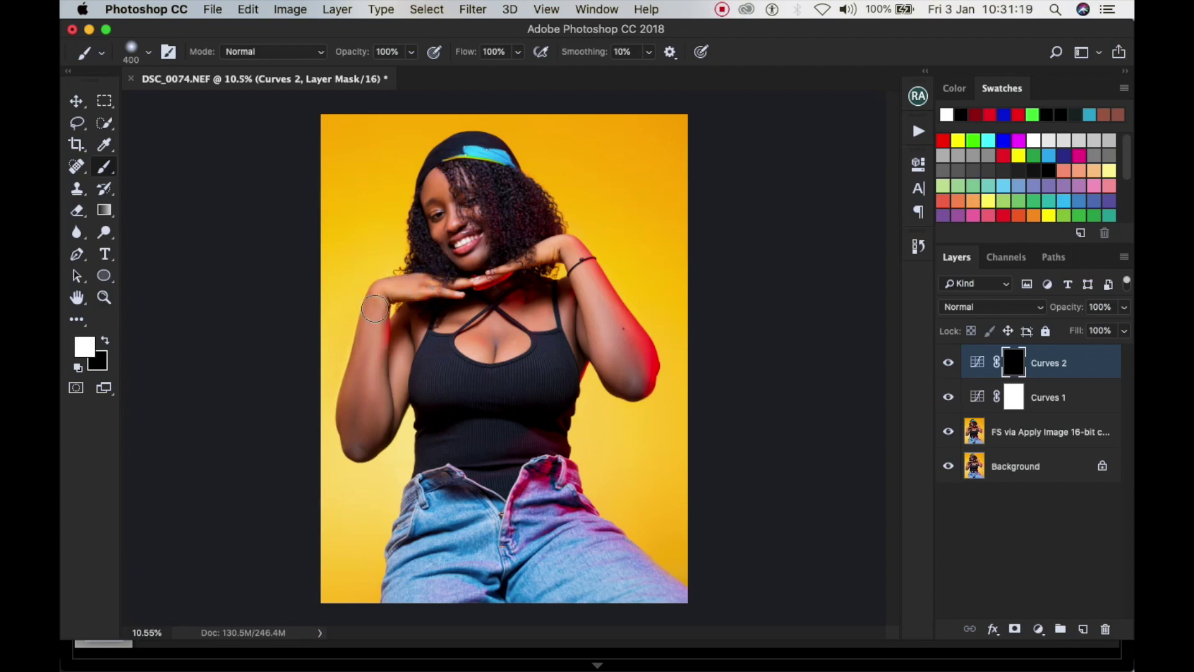
pyautogui.moveTo(390, 387); pyautogui.dragTo(405, 319)
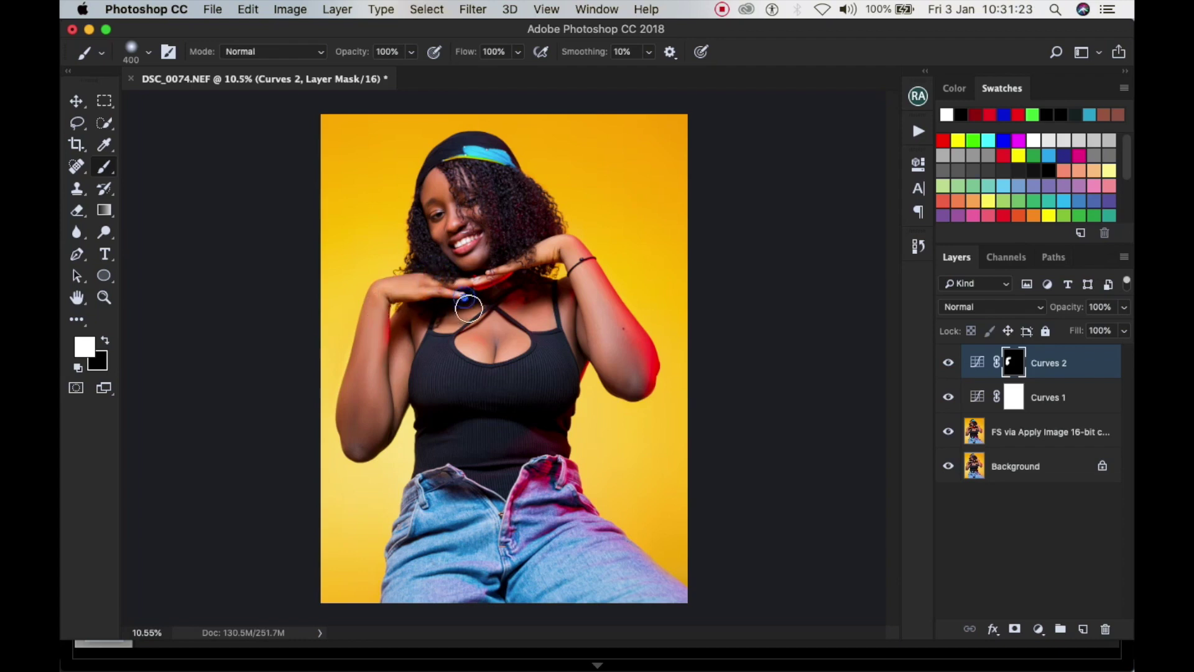
pyautogui.moveTo(454, 347)
pyautogui.mouseDown()
pyautogui.moveTo(537, 331)
pyautogui.moveTo(553, 314)
pyautogui.moveTo(526, 311)
pyautogui.moveTo(526, 267)
pyautogui.moveTo(578, 258)
pyautogui.mouseUp()
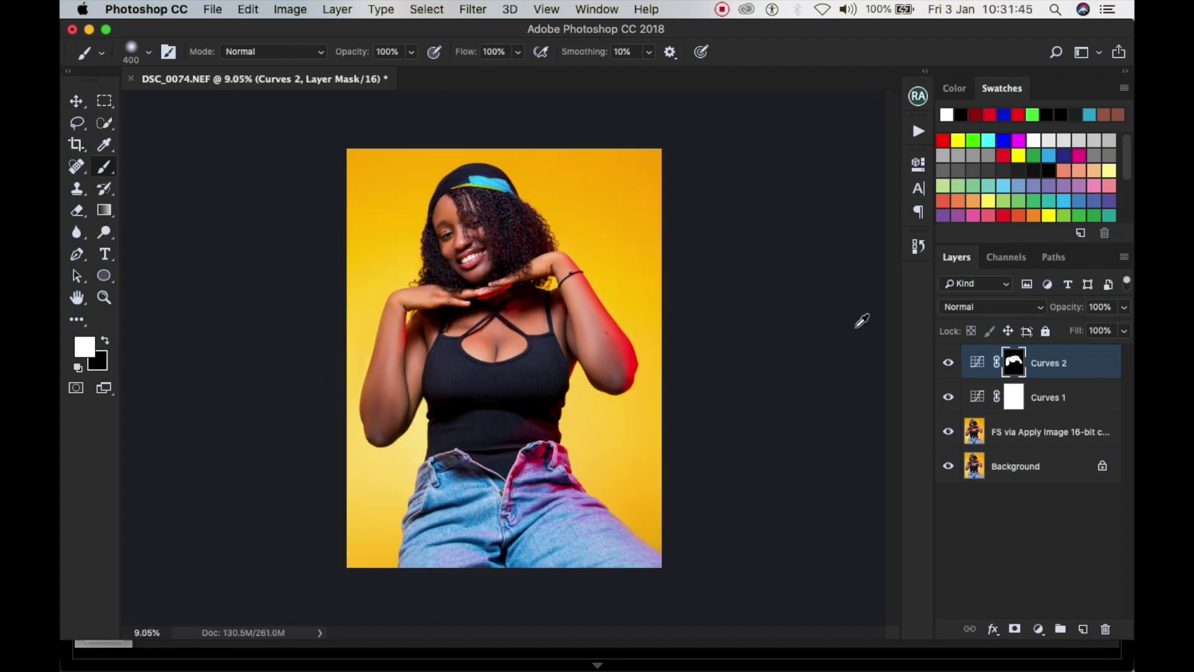
# Add a third Curves adjustment layer above Curves 2
pyautogui.click(1038, 630)
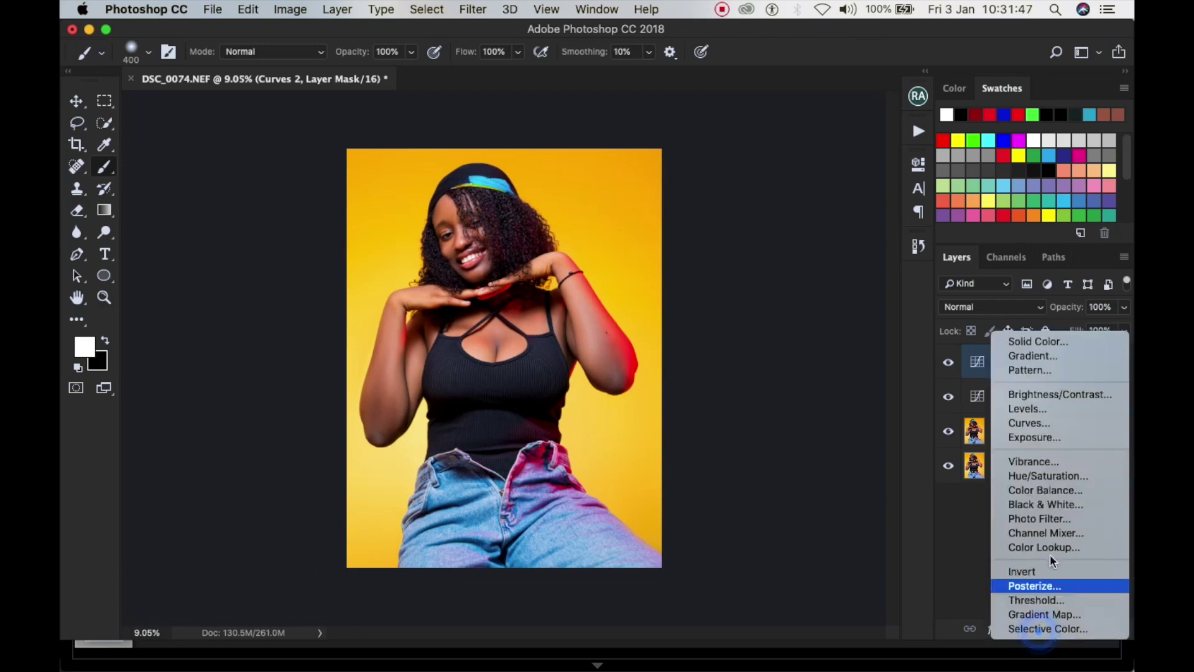
pyautogui.click(1041, 424)
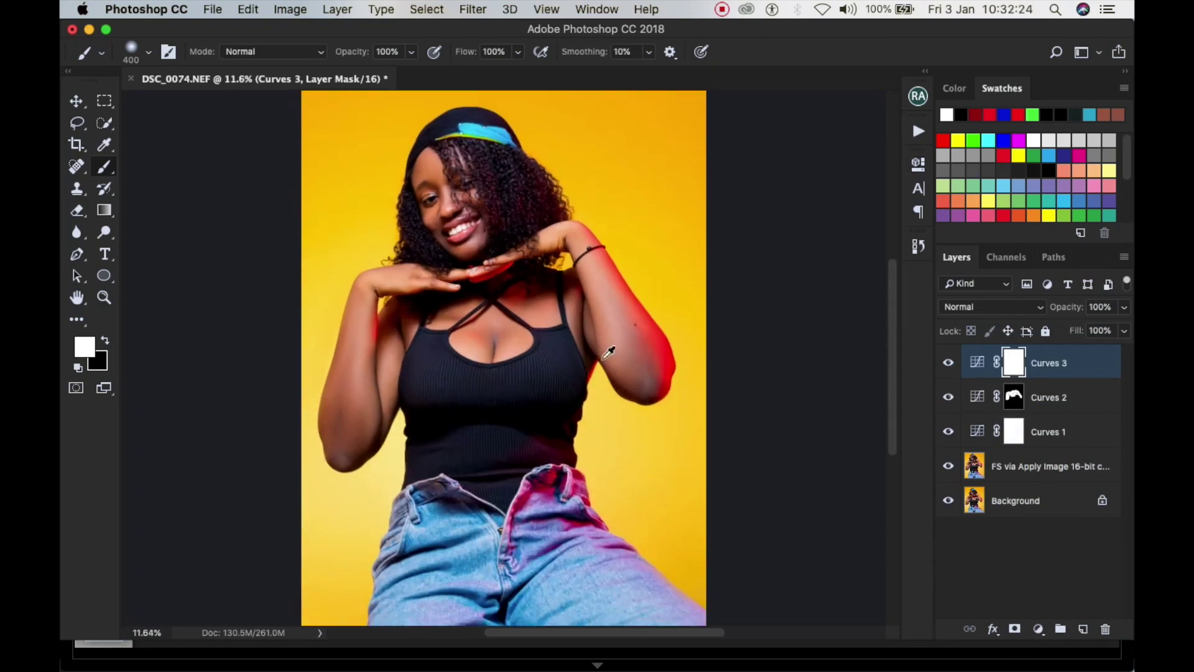
pyautogui.scroll(-3, 616, 336)
pyautogui.scroll(4, 615, 336)
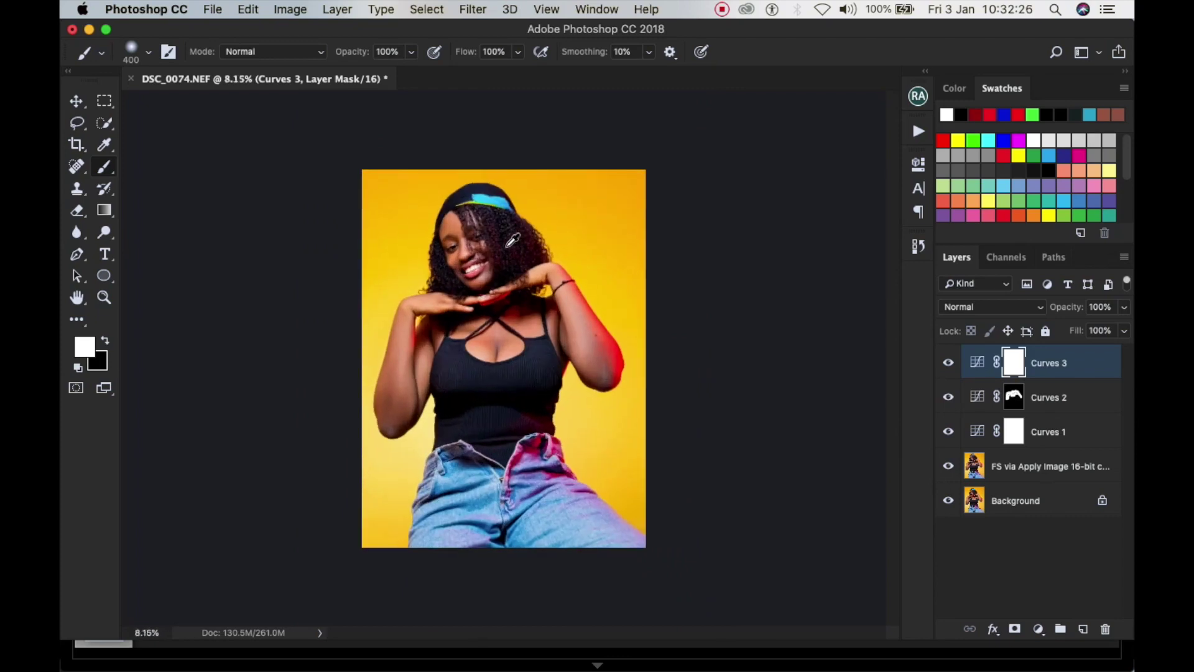
# Compare the portrait with and without Curves 3, Curves 2 and Curves 1 in turn
pyautogui.click(949, 364)
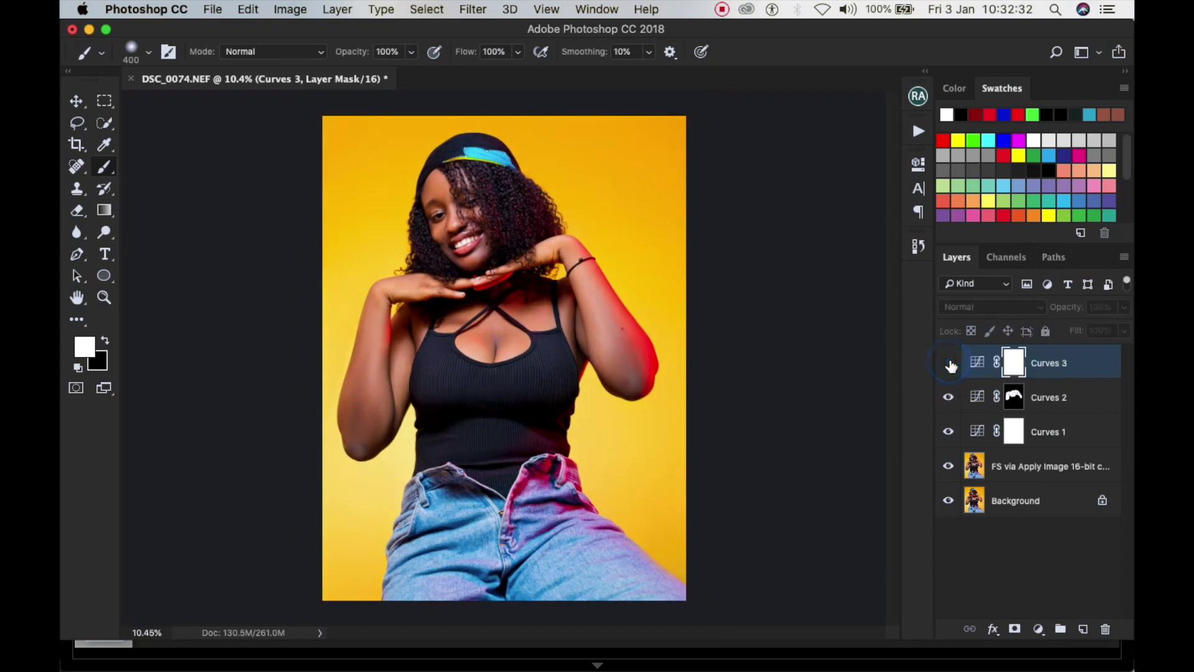
pyautogui.click(949, 365)
pyautogui.click(948, 398)
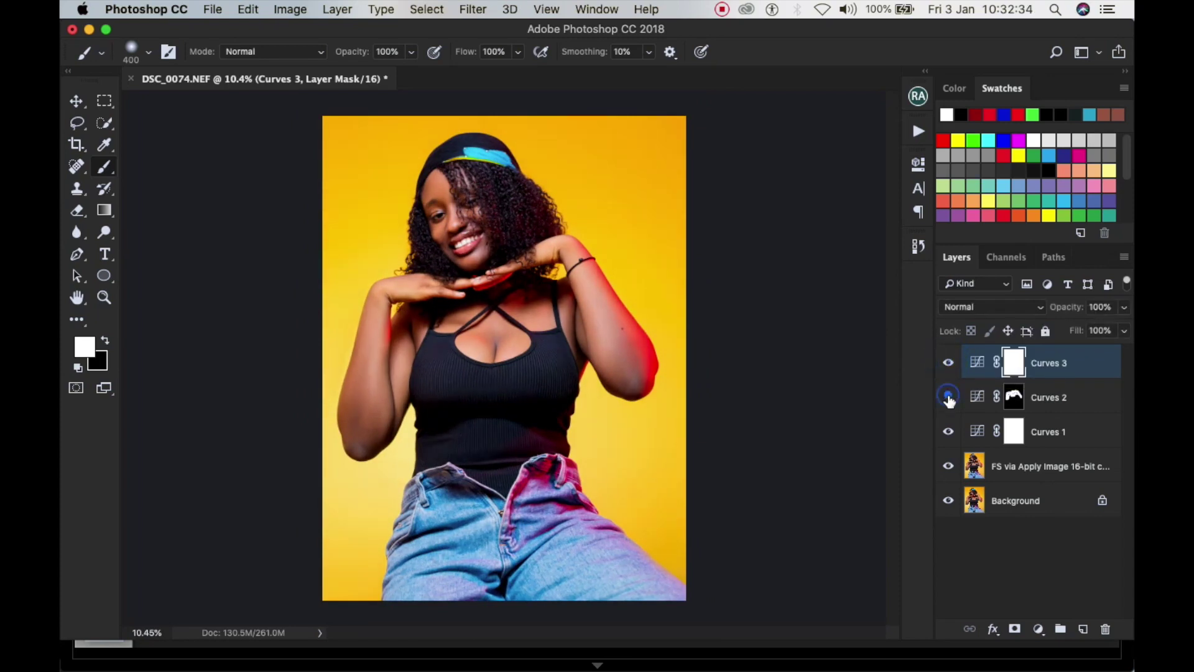
pyautogui.click(949, 398)
pyautogui.click(949, 432)
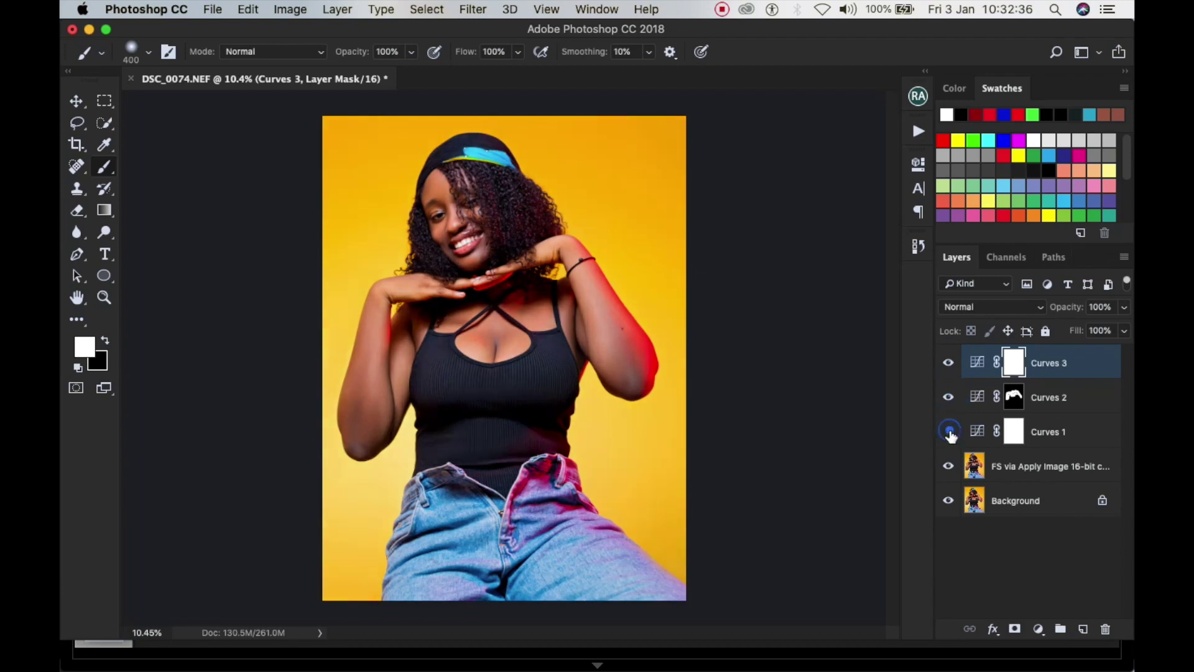
pyautogui.click(949, 432)
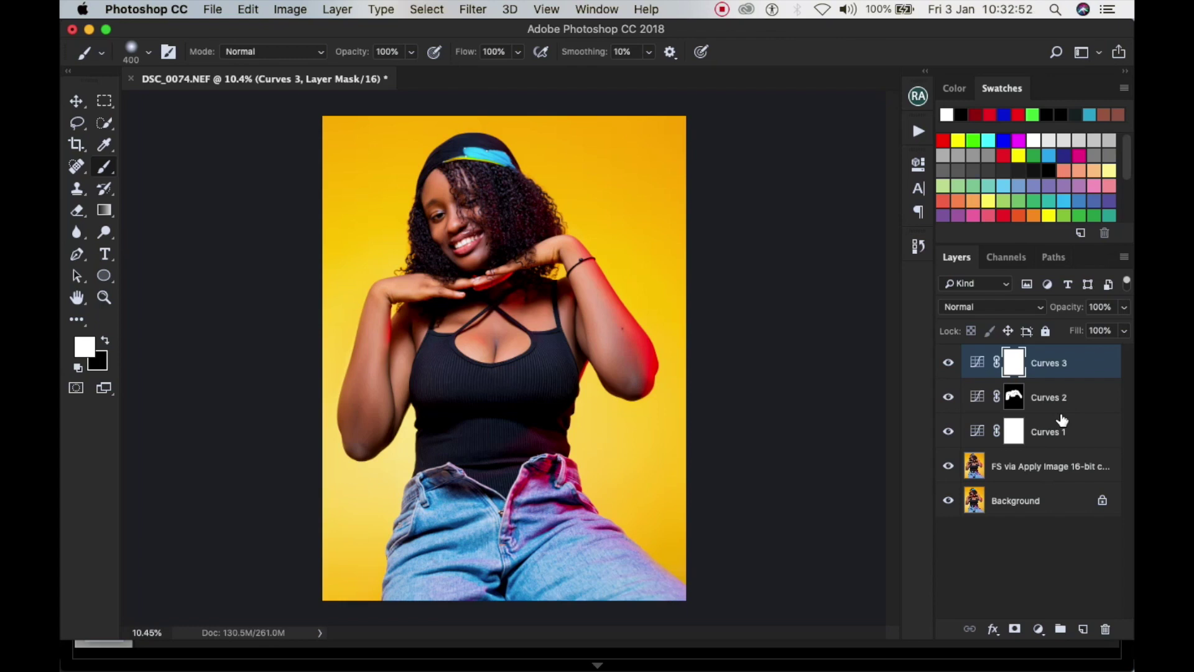
# Run the White eyes and teeth action on the FS via Apply Image 16-bit layer
pyautogui.click(1074, 471)
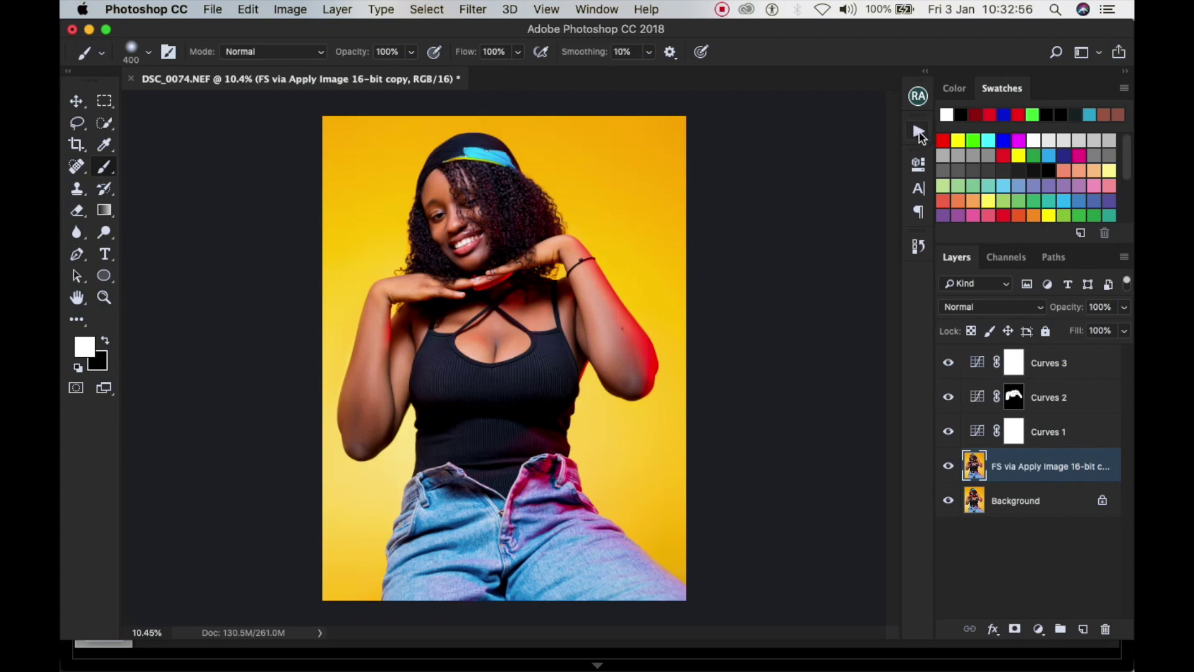
pyautogui.click(919, 132)
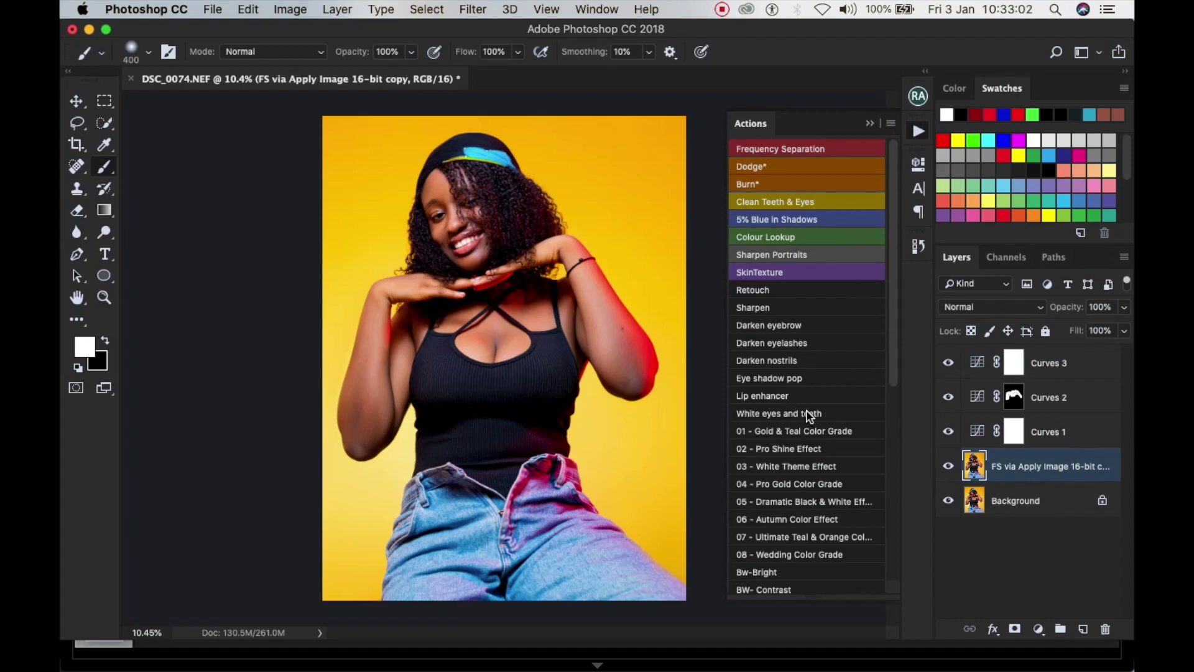
pyautogui.click(811, 415)
pyautogui.click(919, 131)
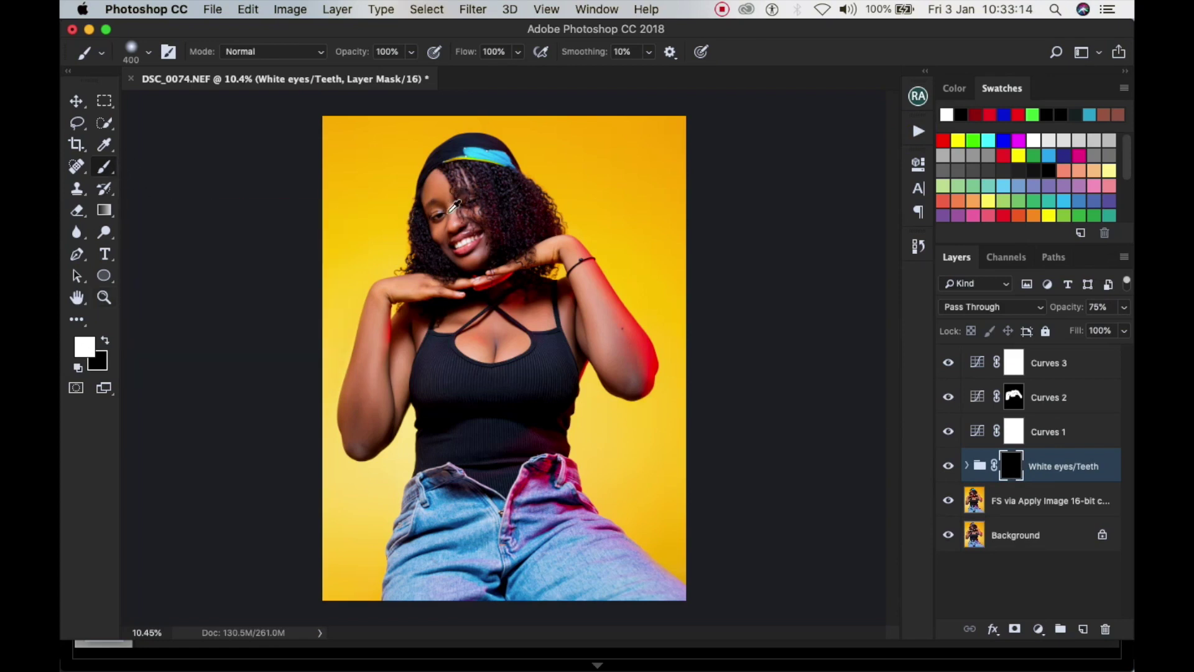
# Duplicate the White eyes/Teeth group above the original
pyautogui.scroll(5, 454, 205)
pyautogui.scroll(1, 465, 231)
pyautogui.scroll(3, 445, 237)
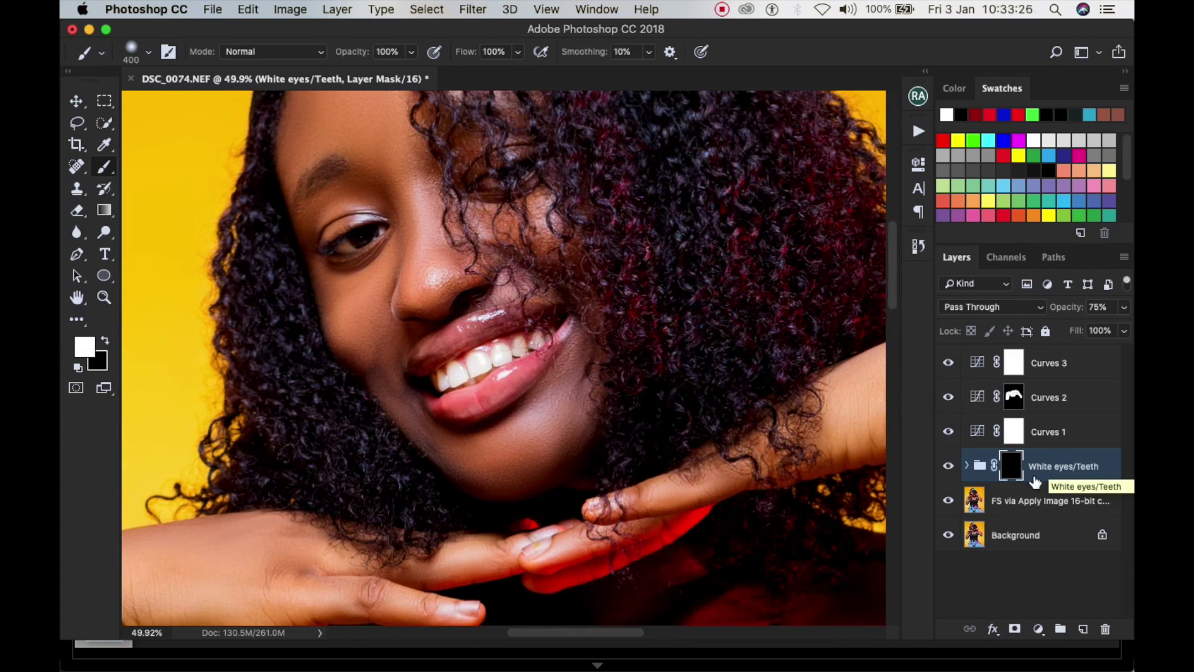
pyautogui.press('super+j')
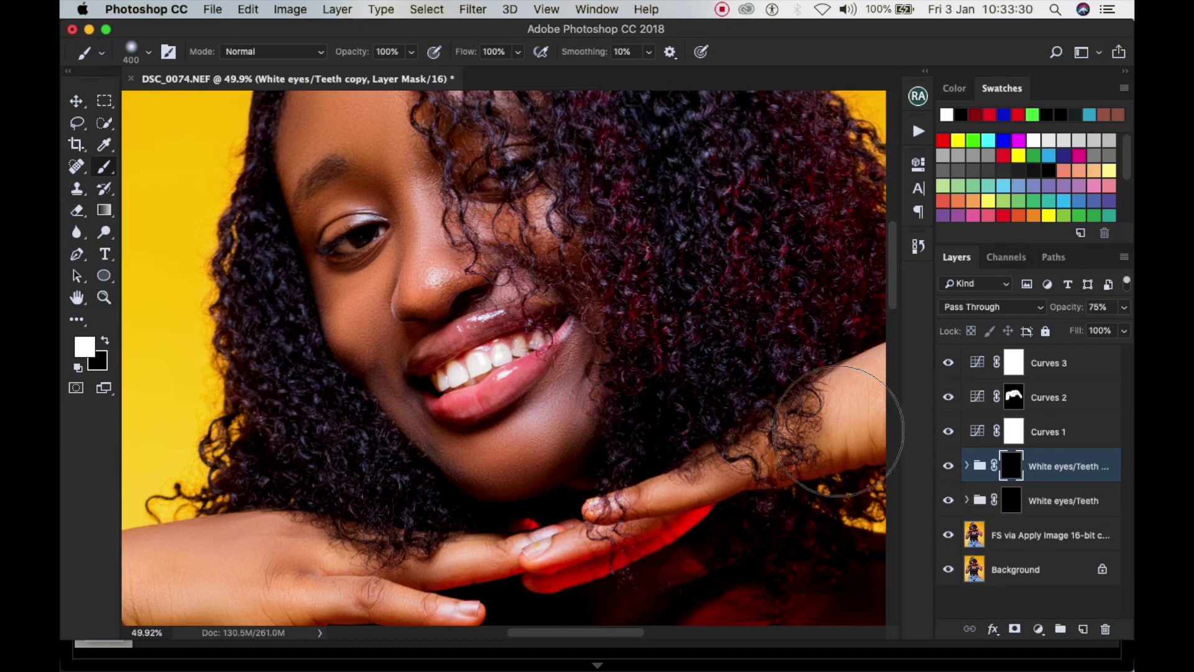
# Paint the outer white of the uncovered eye in white on the copied group's mask with a 9 px brush
pyautogui.scroll(5, 341, 251)
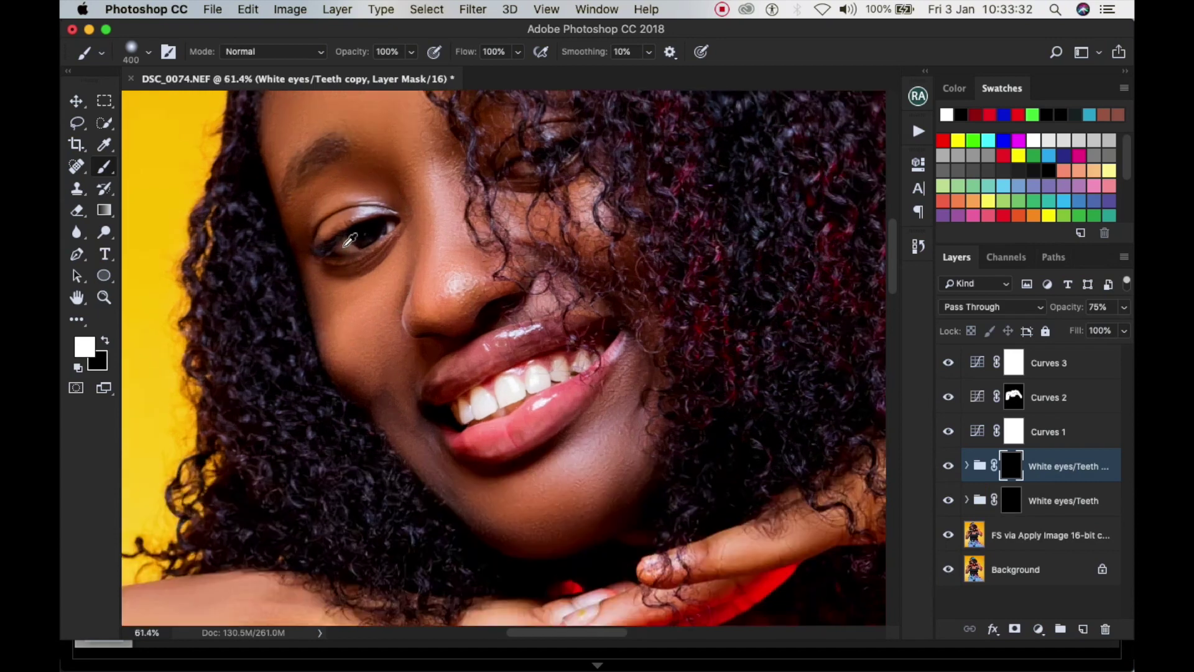
pyautogui.press('[')
pyautogui.press('[')
pyautogui.press('[')
pyautogui.press('[')
pyautogui.press('[')
pyautogui.press('[')
pyautogui.press('[')
pyautogui.press('[')
pyautogui.press('[')
pyautogui.press('[')
pyautogui.press('[')
pyautogui.press('[')
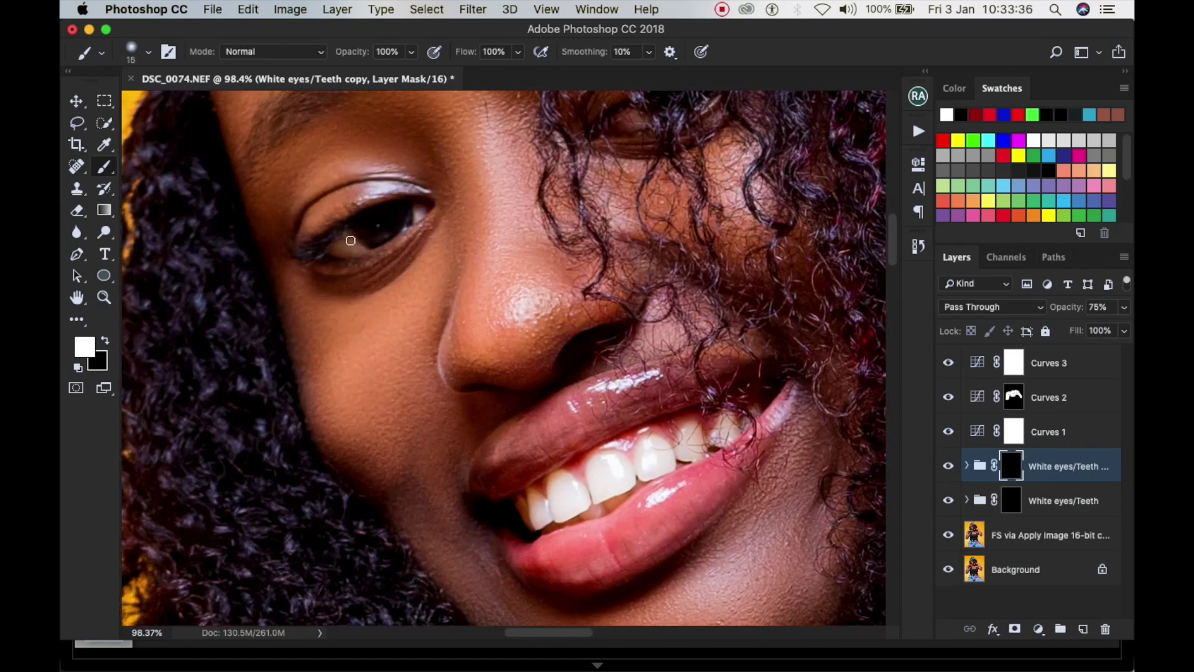
pyautogui.scroll(8, 345, 246)
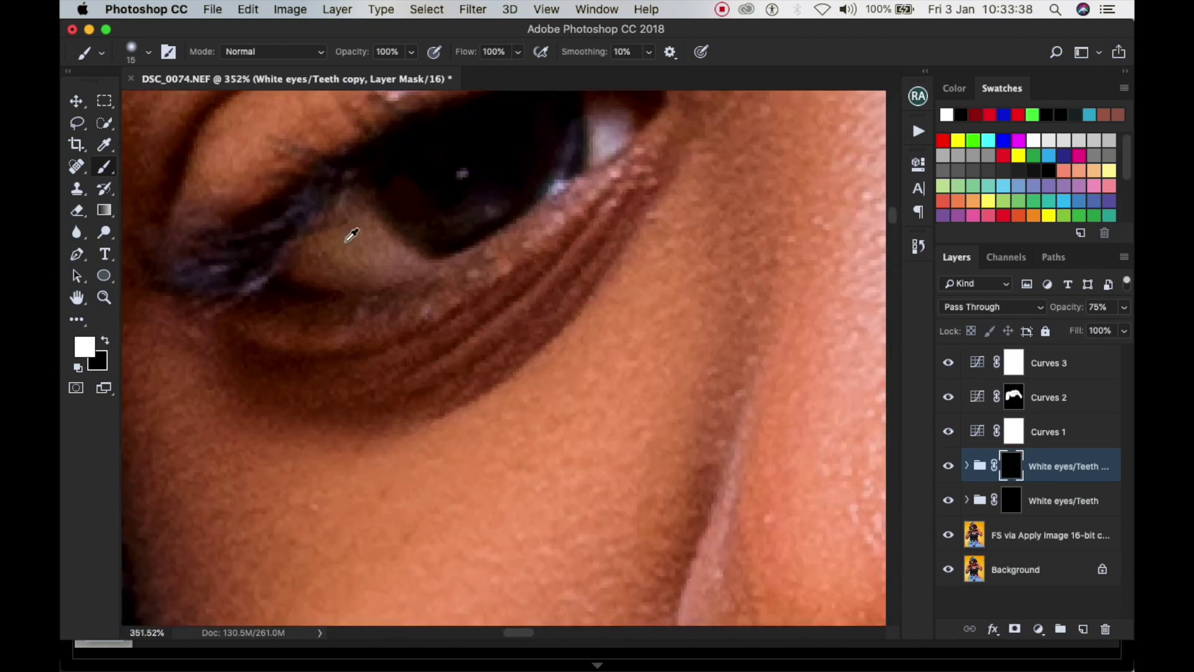
pyautogui.press('[')
pyautogui.press('[')
pyautogui.moveTo(351, 236)
pyautogui.mouseDown()
pyautogui.moveTo(352, 201)
pyautogui.moveTo(400, 253)
pyautogui.moveTo(393, 272)
pyautogui.moveTo(302, 273)
pyautogui.moveTo(310, 256)
pyautogui.moveTo(393, 254)
pyautogui.moveTo(318, 255)
pyautogui.moveTo(404, 242)
pyautogui.mouseUp()
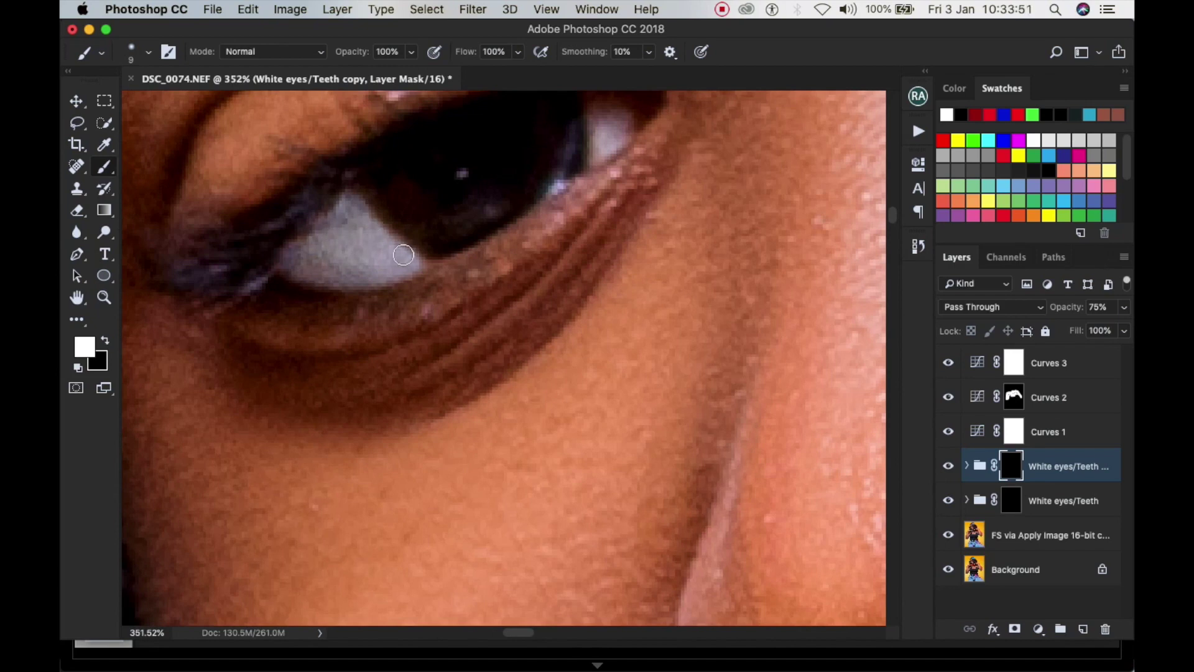
pyautogui.press('x')
pyautogui.press('x')
pyautogui.press('x')
pyautogui.press('x')
pyautogui.press('x')
# Paint the white at the same eye's inner corner in white and trim its edge in black
pyautogui.hscroll(5, 357, 301)
pyautogui.scroll(4, 357, 301)
pyautogui.press('x')
pyautogui.moveTo(433, 268)
pyautogui.mouseDown()
pyautogui.moveTo(429, 226)
pyautogui.moveTo(440, 268)
pyautogui.moveTo(431, 257)
pyautogui.moveTo(431, 280)
pyautogui.moveTo(433, 227)
pyautogui.moveTo(448, 260)
pyautogui.mouseUp()
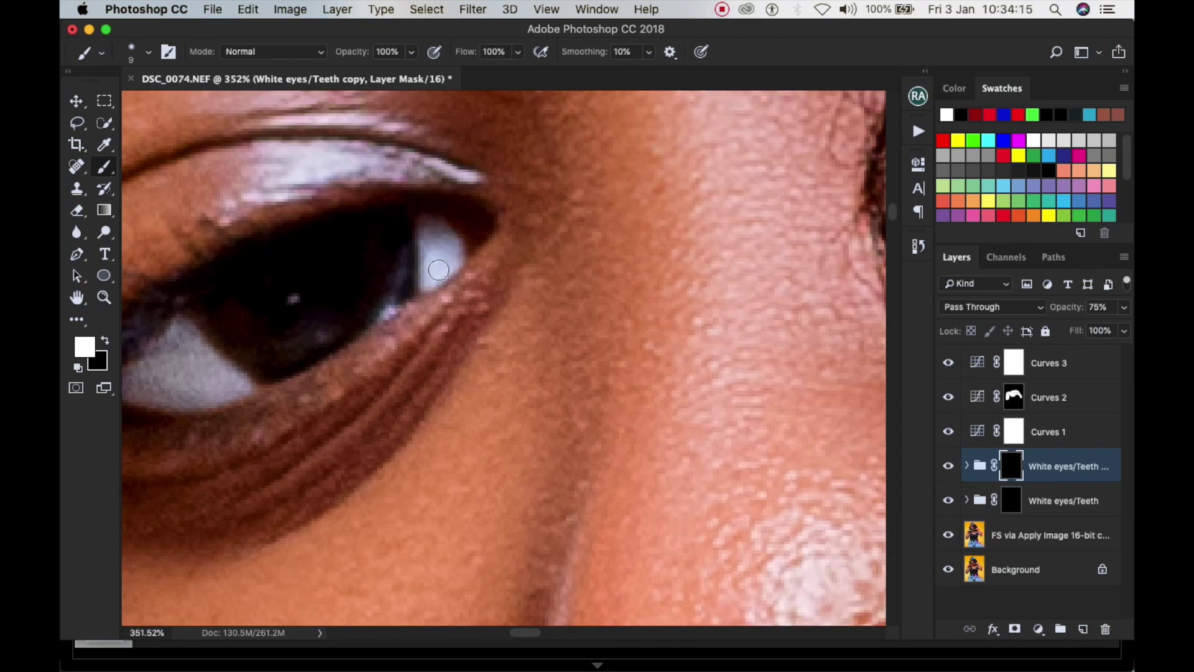
pyautogui.press('x')
pyautogui.moveTo(449, 206); pyautogui.dragTo(424, 302)
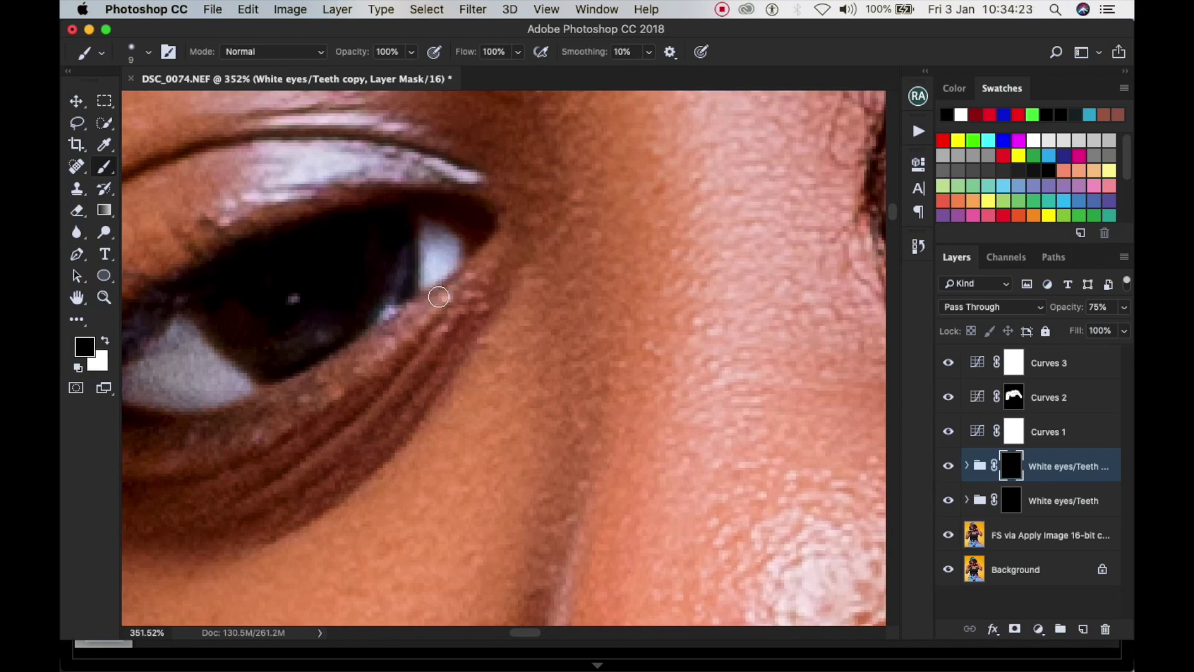
# Whiten the visible white of the hair-covered eye on the copied group's mask with the white brush
pyautogui.scroll(-5, 438, 297)
pyautogui.scroll(6, 458, 237)
pyautogui.press('x')
pyautogui.moveTo(458, 237)
pyautogui.mouseDown()
pyautogui.moveTo(485, 275)
pyautogui.moveTo(423, 255)
pyautogui.moveTo(467, 264)
pyautogui.moveTo(435, 248)
pyautogui.moveTo(431, 280)
pyautogui.mouseUp()
pyautogui.scroll(-5, 431, 280)
pyautogui.moveTo(466, 243)
pyautogui.mouseDown()
pyautogui.moveTo(457, 237)
pyautogui.moveTo(493, 214)
pyautogui.mouseUp()
pyautogui.scroll(3, 498, 214)
pyautogui.scroll(-3, 493, 214)
pyautogui.scroll(2, 451, 248)
pyautogui.press('x')
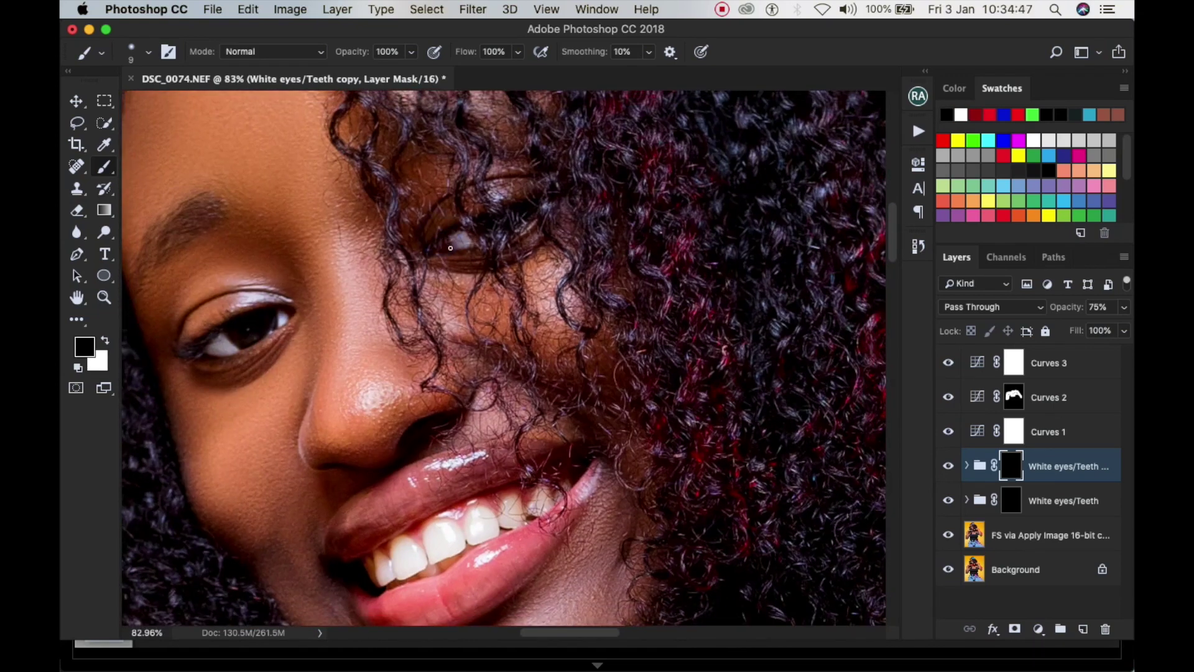
# Lower the copied White eyes/Teeth group's opacity to 35%, and set the brush to 43% opacity and 40 px
pyautogui.moveTo(1060, 306); pyautogui.dragTo(1023, 325)
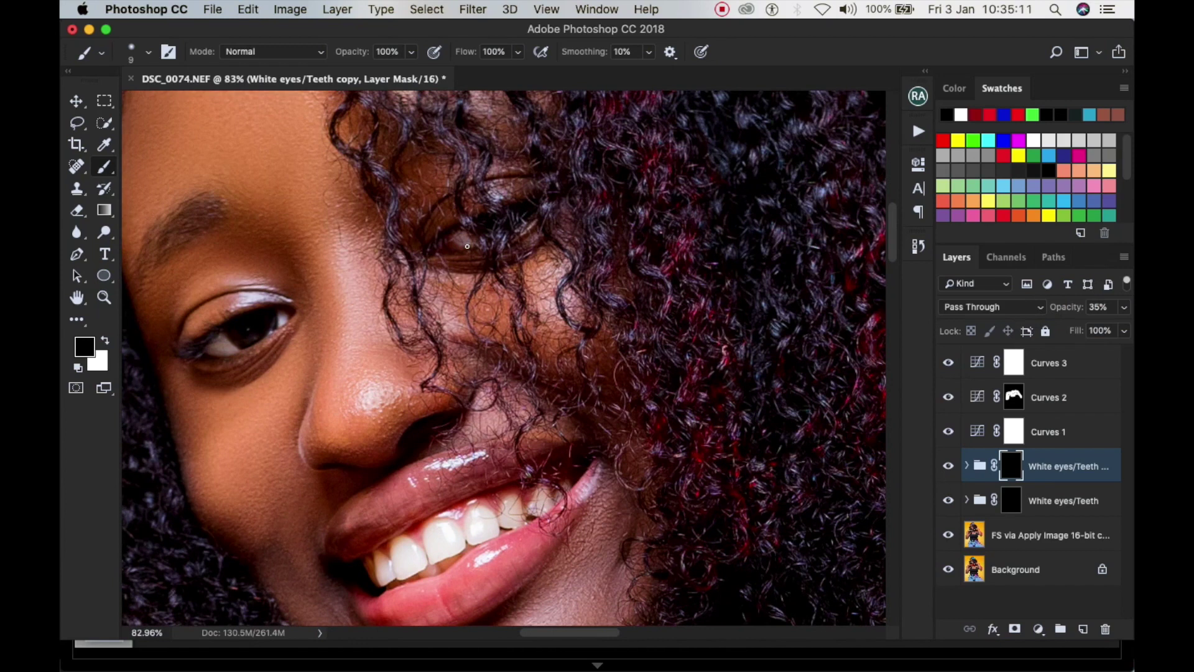
pyautogui.moveTo(411, 56); pyautogui.dragTo(296, 75)
pyautogui.press(']')
pyautogui.press(']')
pyautogui.press(']')
pyautogui.press(']')
pyautogui.moveTo(1057, 307); pyautogui.dragTo(1060, 307)
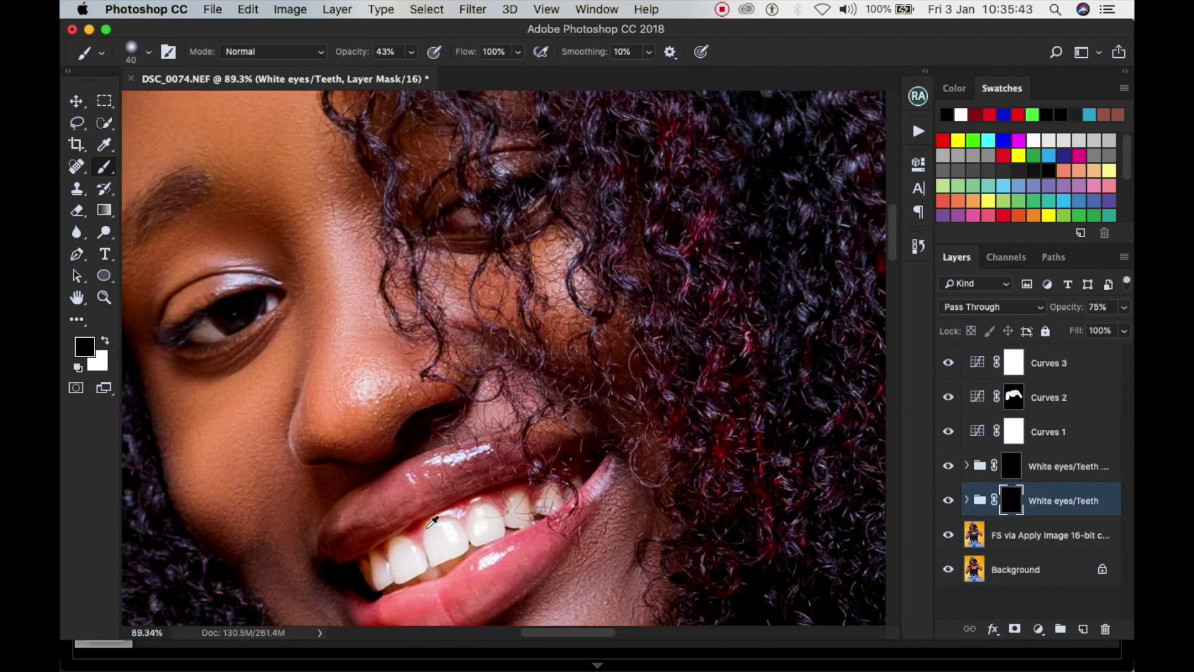
# Paint the three upper teeth at the hair-free mouth corner in white on the White eyes/Teeth mask with a 9 px brush at 100% opacity
pyautogui.scroll(5, 421, 413)
pyautogui.scroll(3, 431, 409)
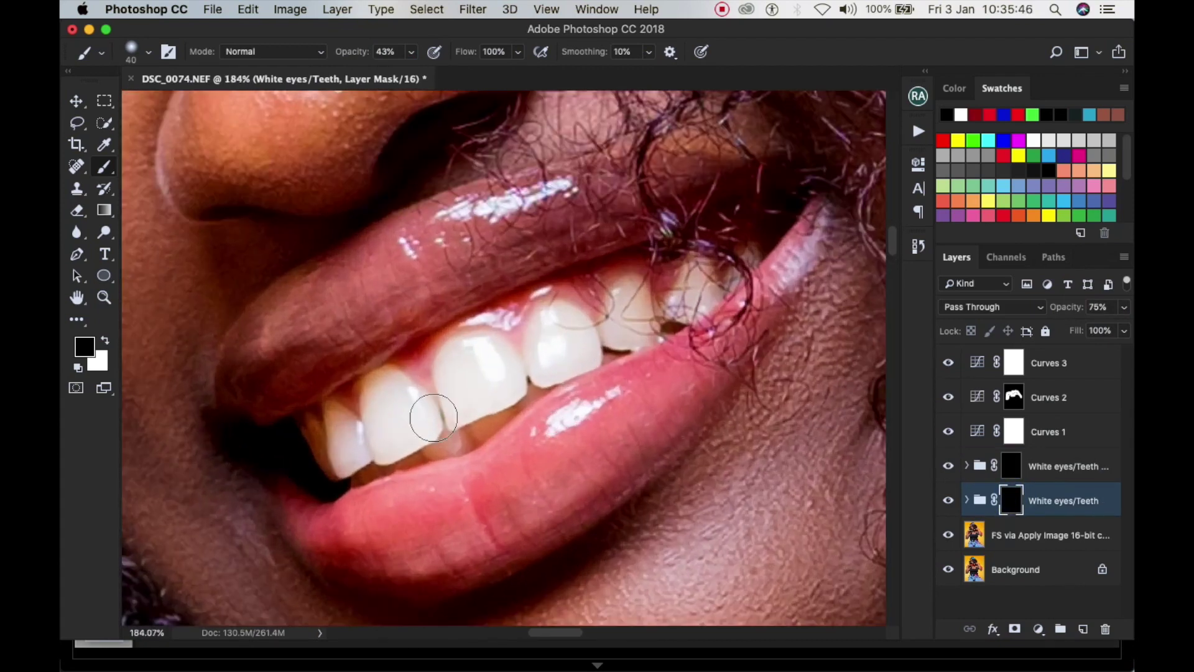
pyautogui.moveTo(348, 56); pyautogui.dragTo(466, 67)
pyautogui.scroll(1, 358, 431)
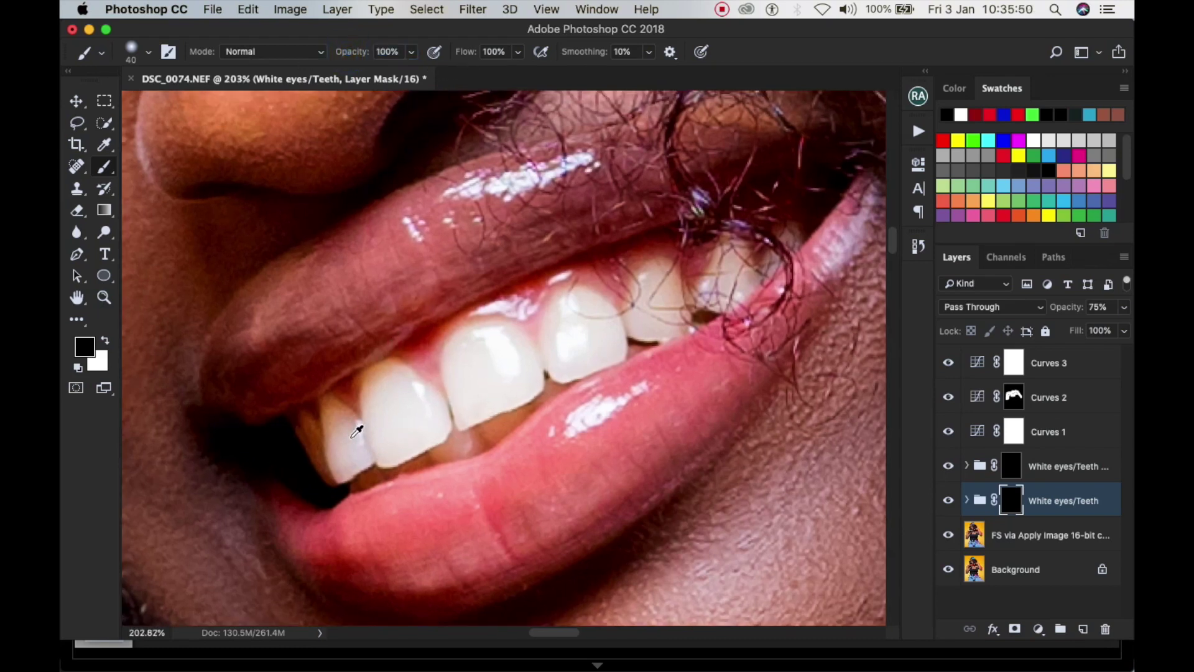
pyautogui.press('[')
pyautogui.press('[')
pyautogui.press('[')
pyautogui.press('[')
pyautogui.scroll(1, 360, 429)
pyautogui.press('x')
pyautogui.moveTo(358, 429)
pyautogui.mouseDown()
pyautogui.moveTo(325, 398)
pyautogui.moveTo(352, 420)
pyautogui.moveTo(362, 457)
pyautogui.moveTo(345, 474)
pyautogui.moveTo(327, 452)
pyautogui.moveTo(325, 406)
pyautogui.moveTo(332, 435)
pyautogui.moveTo(348, 429)
pyautogui.moveTo(310, 437)
pyautogui.moveTo(321, 442)
pyautogui.moveTo(299, 436)
pyautogui.moveTo(328, 478)
pyautogui.moveTo(310, 454)
pyautogui.mouseUp()
pyautogui.moveTo(371, 389)
pyautogui.mouseDown()
pyautogui.moveTo(383, 463)
pyautogui.moveTo(413, 454)
pyautogui.moveTo(421, 466)
pyautogui.moveTo(379, 474)
pyautogui.moveTo(443, 449)
pyautogui.moveTo(390, 477)
pyautogui.moveTo(429, 439)
pyautogui.moveTo(394, 449)
pyautogui.moveTo(373, 403)
pyautogui.moveTo(381, 366)
pyautogui.moveTo(402, 365)
pyautogui.moveTo(436, 393)
pyautogui.moveTo(438, 434)
pyautogui.moveTo(396, 368)
pyautogui.moveTo(386, 441)
pyautogui.moveTo(404, 382)
pyautogui.moveTo(392, 435)
pyautogui.mouseUp()
pyautogui.press('x')
pyautogui.press('x')
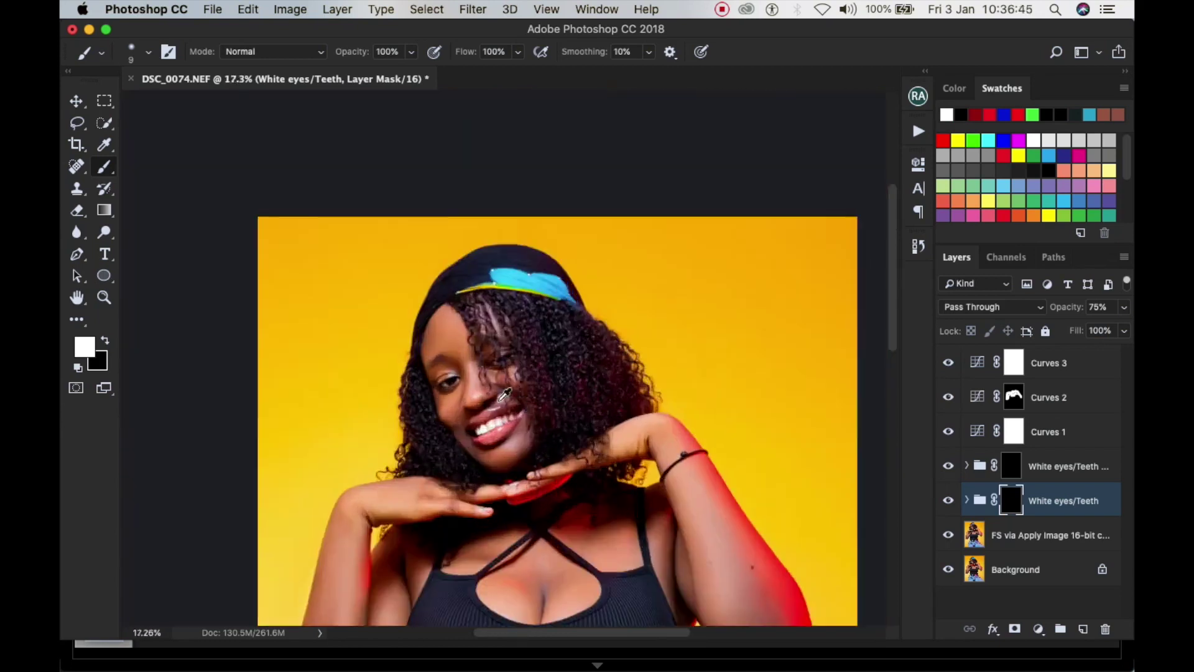
# Paint the next two large front teeth in white on the White eyes/Teeth mask
pyautogui.scroll(10, 504, 393)
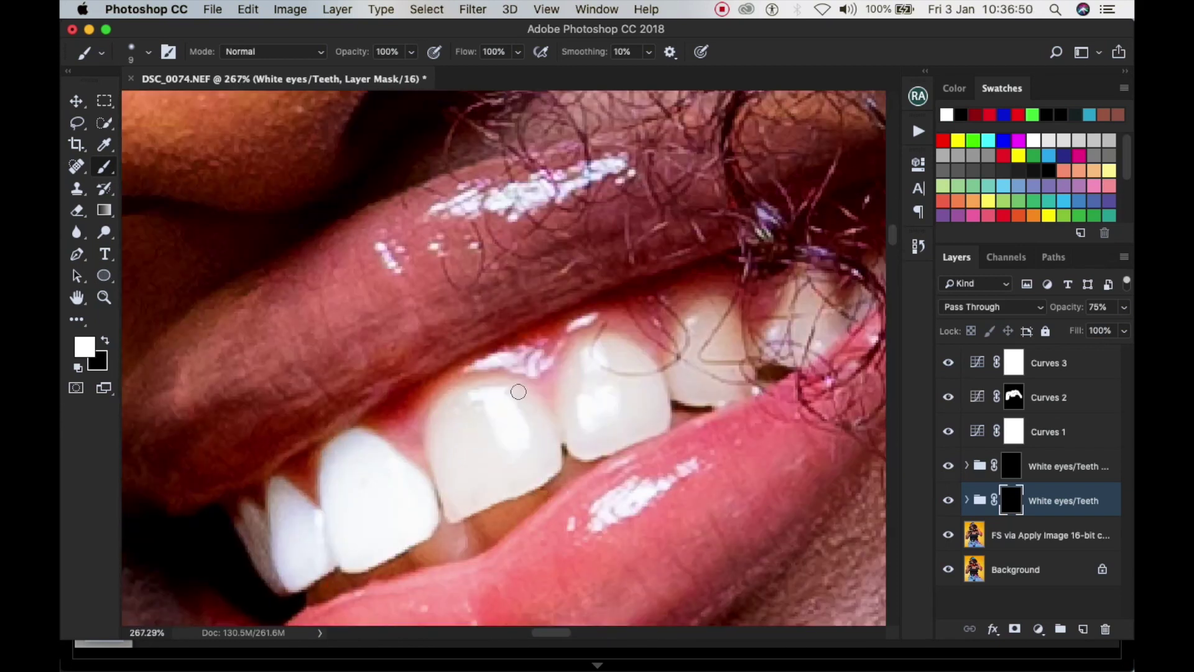
pyautogui.moveTo(461, 387)
pyautogui.mouseDown()
pyautogui.moveTo(432, 427)
pyautogui.moveTo(455, 512)
pyautogui.moveTo(552, 463)
pyautogui.moveTo(512, 391)
pyautogui.moveTo(446, 417)
pyautogui.moveTo(455, 495)
pyautogui.moveTo(539, 458)
pyautogui.moveTo(493, 399)
pyautogui.moveTo(460, 469)
pyautogui.moveTo(524, 466)
pyautogui.moveTo(462, 403)
pyautogui.moveTo(536, 431)
pyautogui.moveTo(488, 391)
pyautogui.moveTo(473, 479)
pyautogui.moveTo(497, 458)
pyautogui.moveTo(479, 405)
pyautogui.mouseUp()
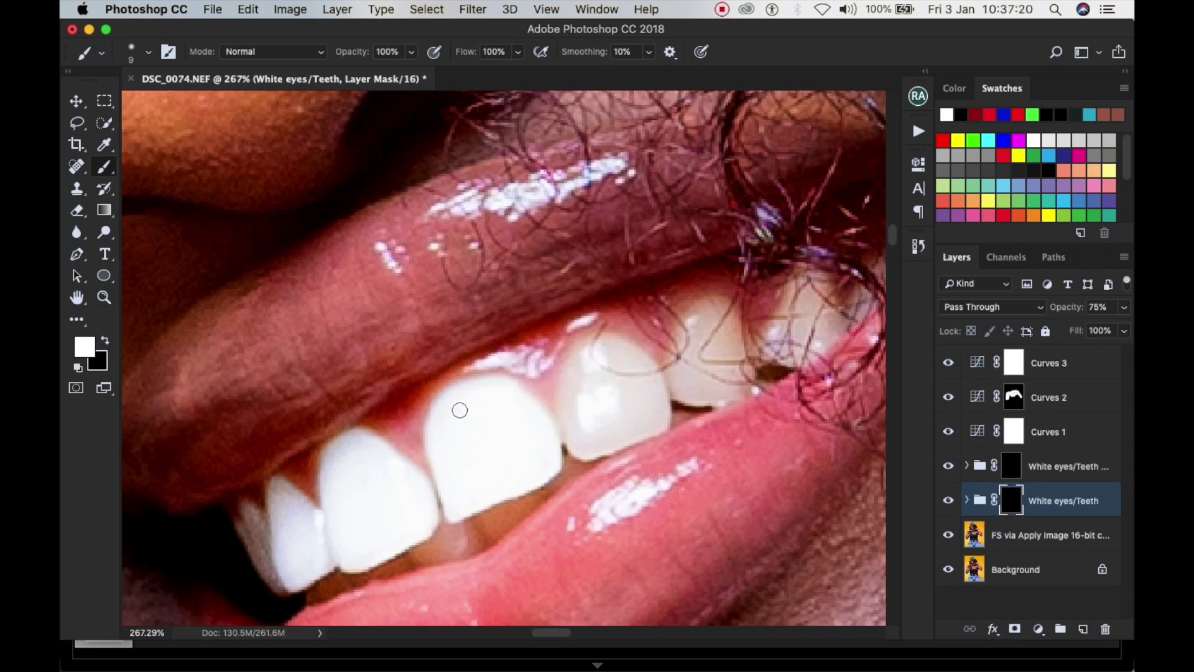
pyautogui.hscroll(5, 559, 402)
pyautogui.moveTo(516, 363)
pyautogui.mouseDown()
pyautogui.moveTo(492, 348)
pyautogui.moveTo(453, 352)
pyautogui.moveTo(458, 447)
pyautogui.moveTo(498, 416)
pyautogui.moveTo(467, 387)
pyautogui.mouseUp()
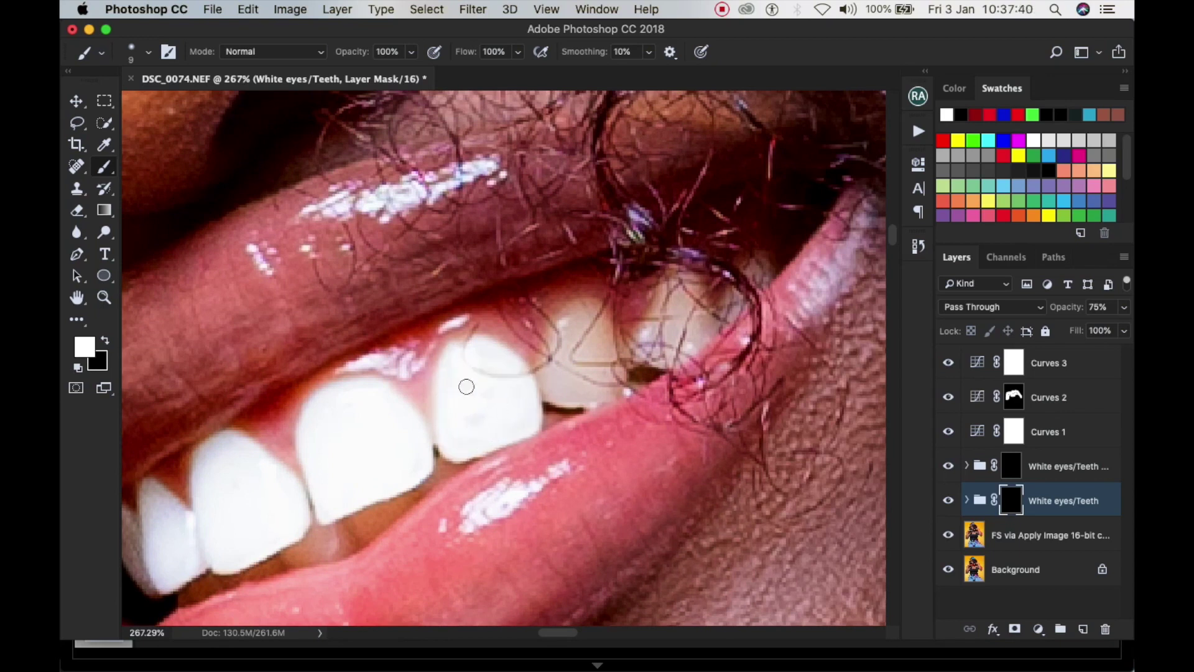
# Paint the first hair-crossed upper tooth in white with the brush reduced to 5 px, and trim its edge in black
pyautogui.moveTo(590, 379)
pyautogui.mouseDown()
pyautogui.moveTo(545, 378)
pyautogui.moveTo(592, 396)
pyautogui.moveTo(560, 388)
pyautogui.moveTo(584, 373)
pyautogui.moveTo(560, 352)
pyautogui.moveTo(597, 304)
pyautogui.moveTo(553, 296)
pyautogui.mouseUp()
pyautogui.scroll(1, 560, 388)
pyautogui.press('[')
pyautogui.press('[')
pyautogui.press('[')
pyautogui.press('x')
pyautogui.press('x')
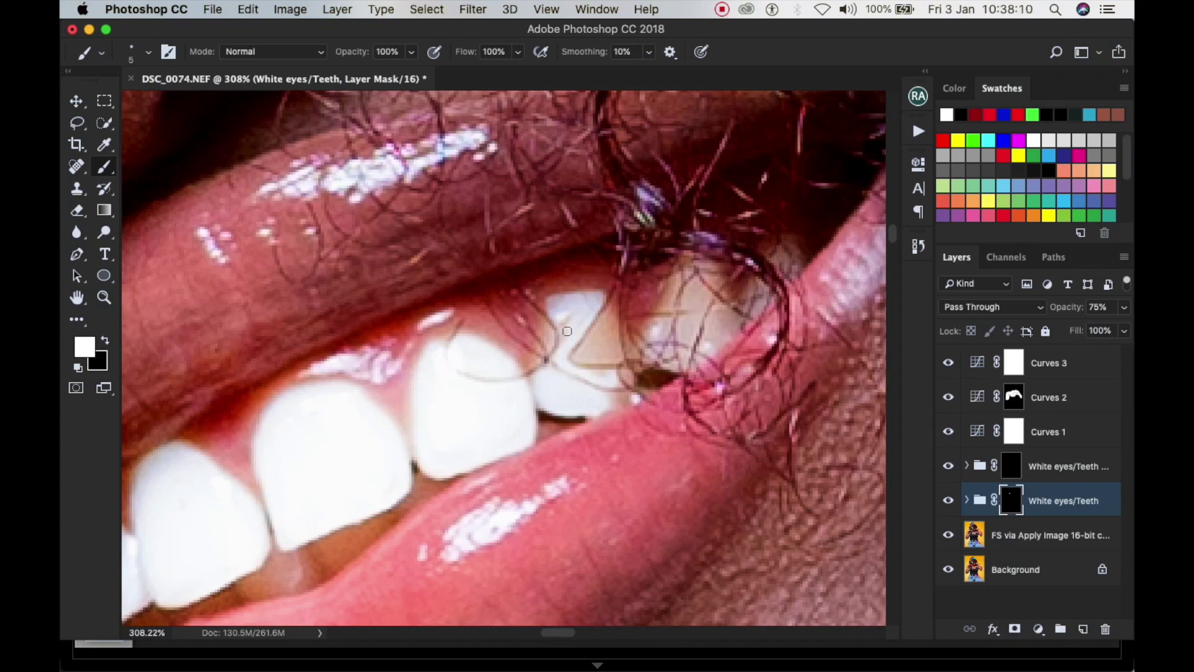
pyautogui.press('x')
pyautogui.moveTo(547, 356); pyautogui.dragTo(528, 404)
pyautogui.scroll(2, 529, 384)
pyautogui.press('x')
pyautogui.scroll(1, 529, 405)
pyautogui.moveTo(645, 273)
pyautogui.mouseDown()
pyautogui.moveTo(604, 330)
pyautogui.moveTo(657, 351)
pyautogui.moveTo(621, 348)
pyautogui.moveTo(660, 302)
pyautogui.moveTo(653, 313)
pyautogui.moveTo(541, 316)
pyautogui.moveTo(522, 293)
pyautogui.moveTo(498, 360)
pyautogui.moveTo(536, 327)
pyautogui.moveTo(538, 256)
pyautogui.moveTo(495, 381)
pyautogui.moveTo(636, 276)
pyautogui.moveTo(633, 253)
pyautogui.moveTo(661, 429)
pyautogui.moveTo(671, 392)
pyautogui.moveTo(534, 353)
pyautogui.mouseUp()
# Paint the hair strands crossing that tooth in black on the group's mask with a 2 px brush
pyautogui.scroll(2, 529, 357)
pyautogui.press('[')
pyautogui.press('[')
pyautogui.press('[')
pyautogui.press('x')
pyautogui.press('[')
pyautogui.moveTo(418, 413); pyautogui.dragTo(291, 410)
pyautogui.moveTo(216, 335); pyautogui.dragTo(239, 280)
pyautogui.moveTo(436, 414)
pyautogui.mouseDown()
pyautogui.moveTo(491, 385)
pyautogui.moveTo(548, 326)
pyautogui.moveTo(554, 280)
pyautogui.moveTo(517, 221)
pyautogui.mouseUp()
pyautogui.moveTo(479, 273)
pyautogui.mouseDown()
pyautogui.moveTo(516, 321)
pyautogui.moveTo(516, 354)
pyautogui.moveTo(563, 376)
pyautogui.moveTo(544, 375)
pyautogui.moveTo(605, 408)
pyautogui.moveTo(745, 446)
pyautogui.mouseUp()
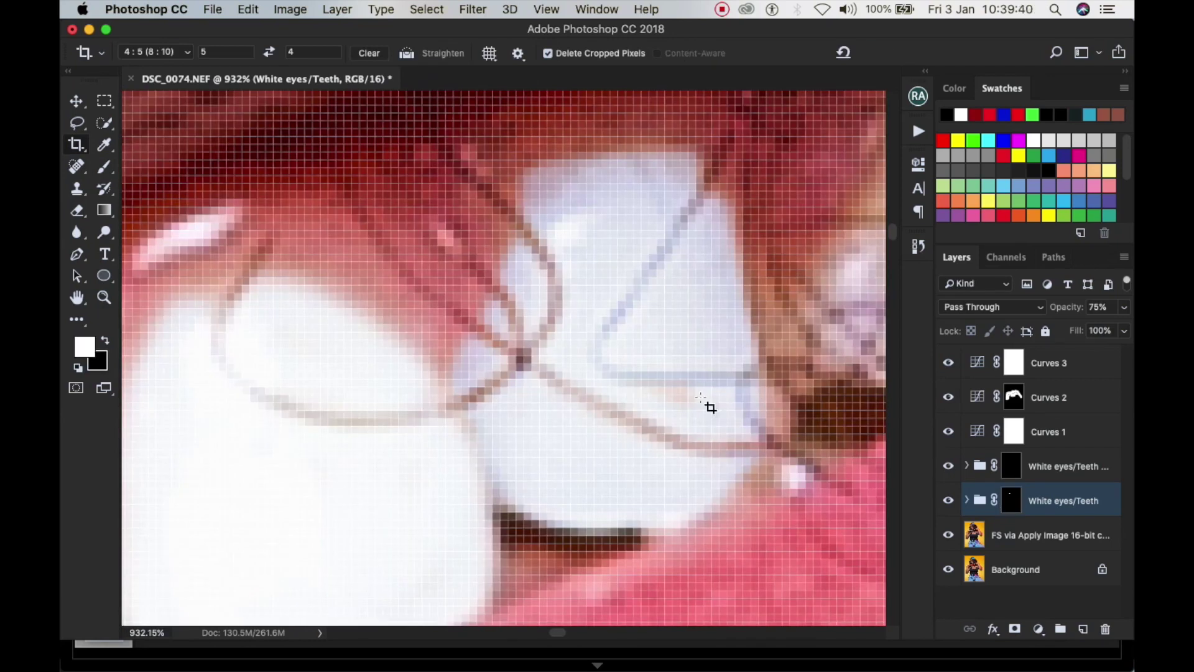
pyautogui.moveTo(762, 435)
pyautogui.mouseDown()
pyautogui.moveTo(739, 380)
pyautogui.moveTo(614, 376)
pyautogui.moveTo(594, 346)
pyautogui.moveTo(686, 215)
pyautogui.mouseUp()
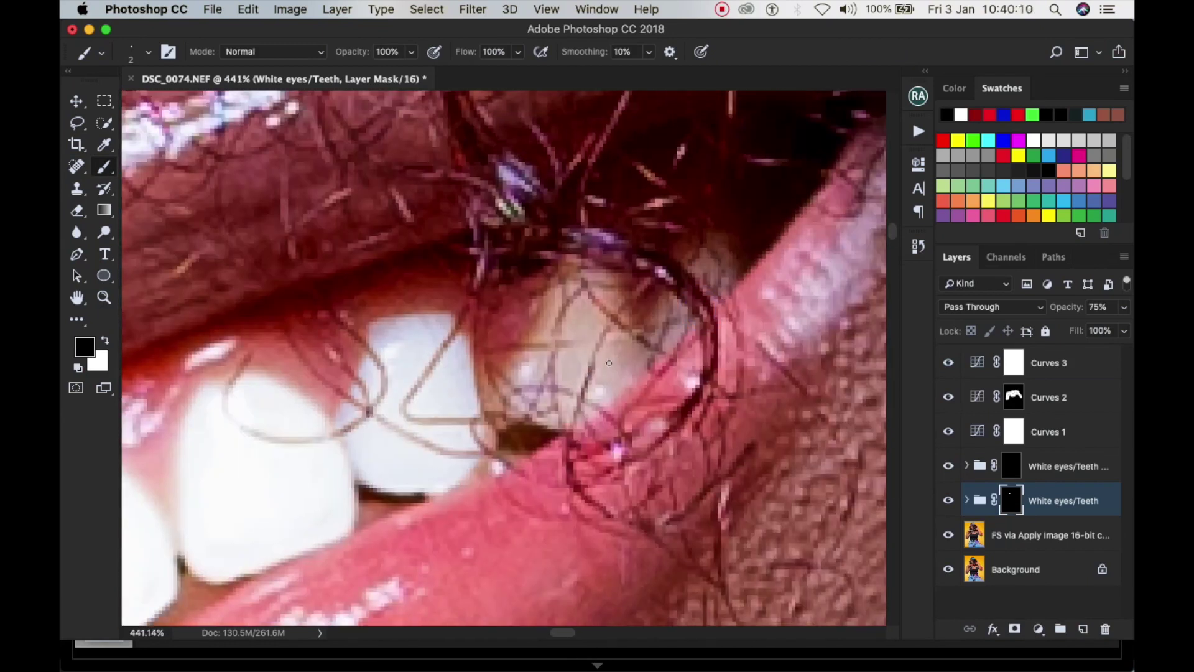
# Paint the next tooth inside the hair curl in white with a 5 px brush, and compare with the group hidden and shown
pyautogui.press('x')
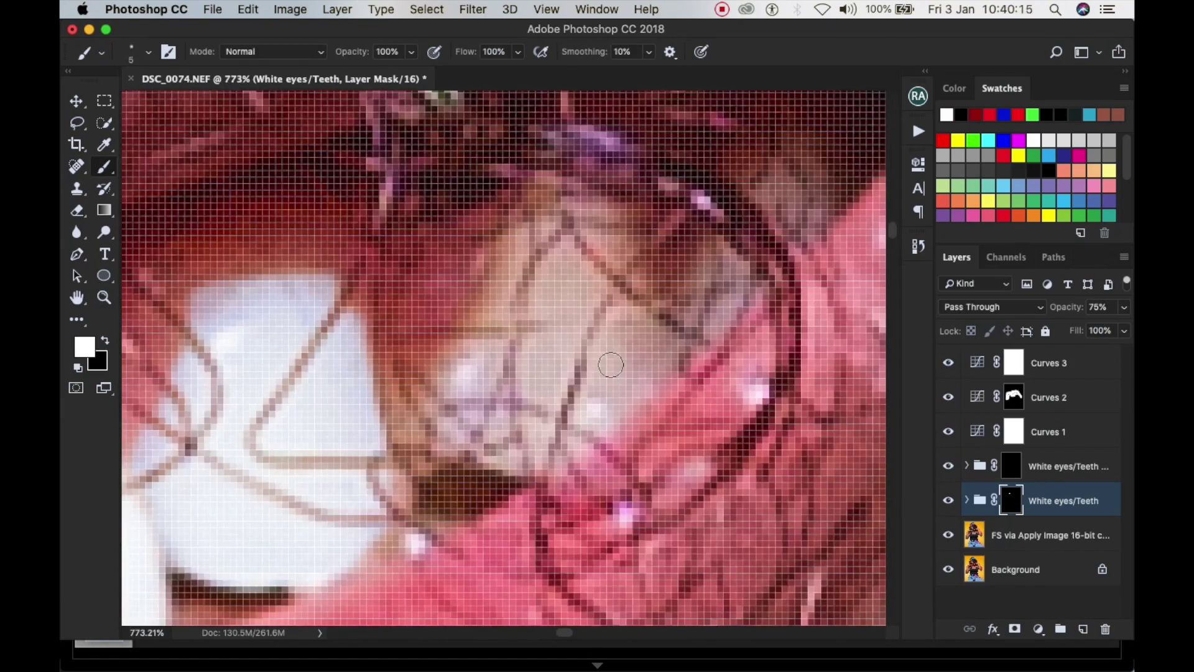
pyautogui.moveTo(611, 365)
pyautogui.mouseDown()
pyautogui.moveTo(607, 263)
pyautogui.moveTo(554, 212)
pyautogui.moveTo(464, 338)
pyautogui.moveTo(439, 398)
pyautogui.moveTo(398, 428)
pyautogui.moveTo(459, 417)
pyautogui.moveTo(570, 437)
pyautogui.moveTo(617, 354)
pyautogui.moveTo(600, 322)
pyautogui.moveTo(521, 293)
pyautogui.moveTo(439, 419)
pyautogui.moveTo(492, 377)
pyautogui.moveTo(439, 455)
pyautogui.moveTo(568, 403)
pyautogui.moveTo(569, 360)
pyautogui.moveTo(502, 347)
pyautogui.mouseUp()
pyautogui.hotkey('ctrl', '0')
pyautogui.scroll(5, 504, 348)
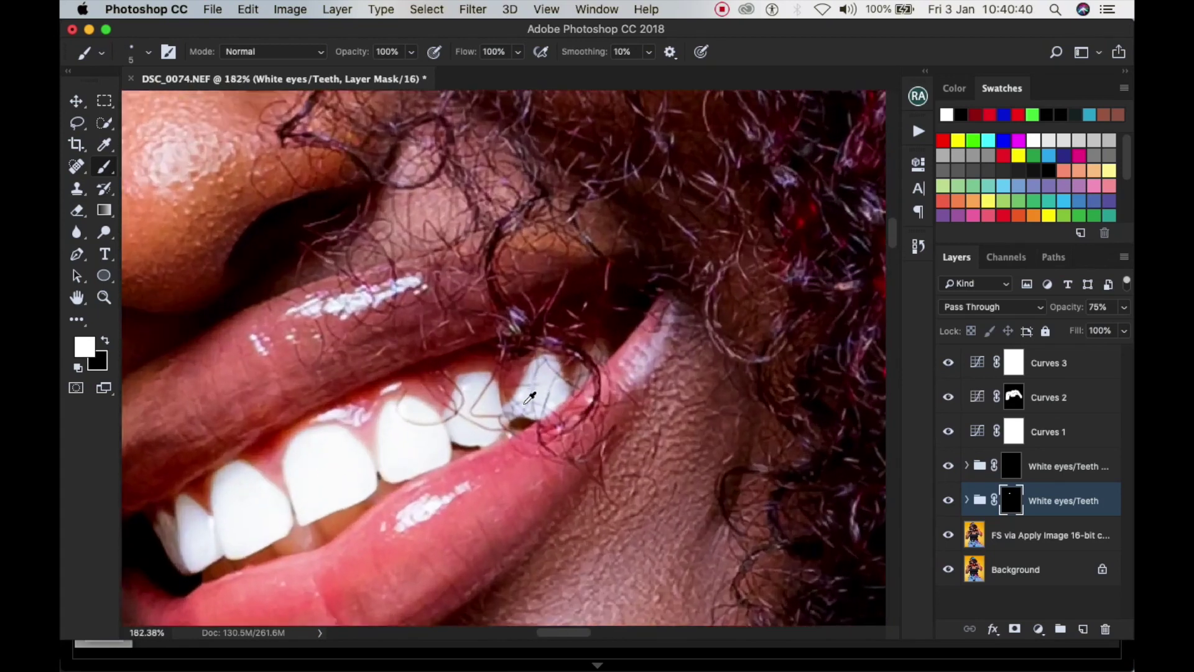
pyautogui.click(947, 501)
pyautogui.click(944, 503)
pyautogui.scroll(8, 505, 407)
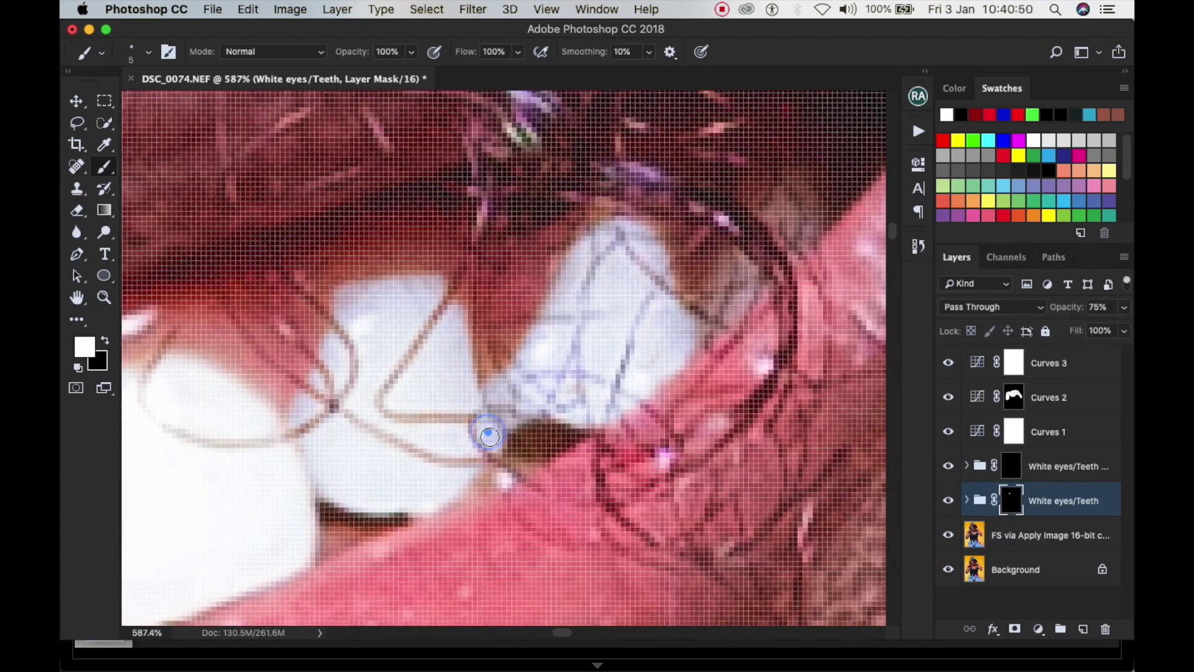
# Mask out the hair strands over the curl-covered tooth and the gap beside it in black with a 2 px brush
pyautogui.press('x')
pyautogui.scroll(-3, 495, 427)
pyautogui.press('[')
pyautogui.press('[')
pyautogui.press('[')
pyautogui.press('[')
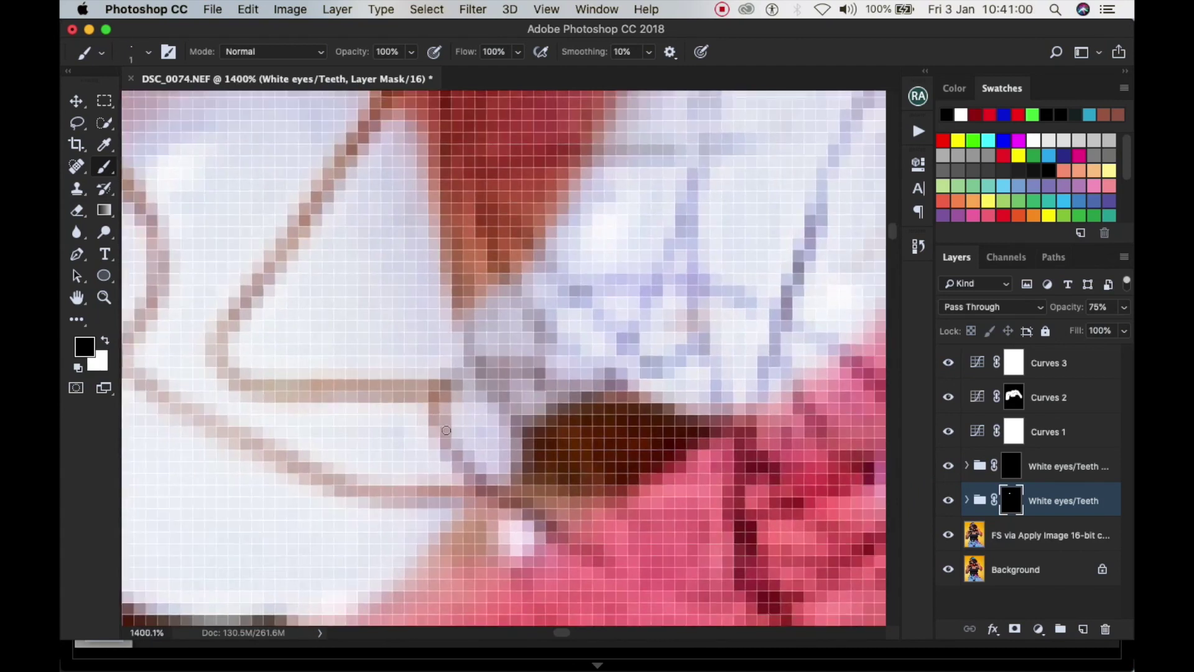
pyautogui.scroll(-2, 445, 392)
pyautogui.press(']')
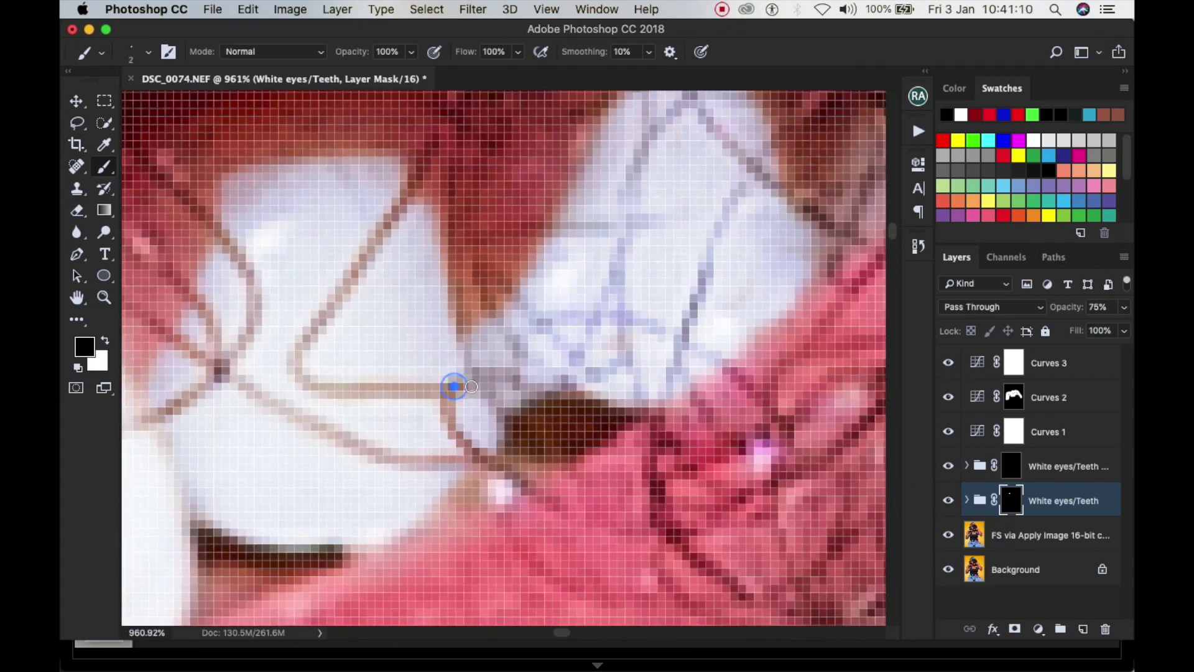
pyautogui.moveTo(474, 274)
pyautogui.mouseDown()
pyautogui.moveTo(555, 336)
pyautogui.moveTo(614, 363)
pyautogui.moveTo(644, 402)
pyautogui.moveTo(675, 369)
pyautogui.moveTo(751, 165)
pyautogui.moveTo(677, 108)
pyautogui.moveTo(635, 166)
pyautogui.moveTo(626, 227)
pyautogui.moveTo(545, 225)
pyautogui.moveTo(625, 220)
pyautogui.moveTo(525, 365)
pyautogui.mouseUp()
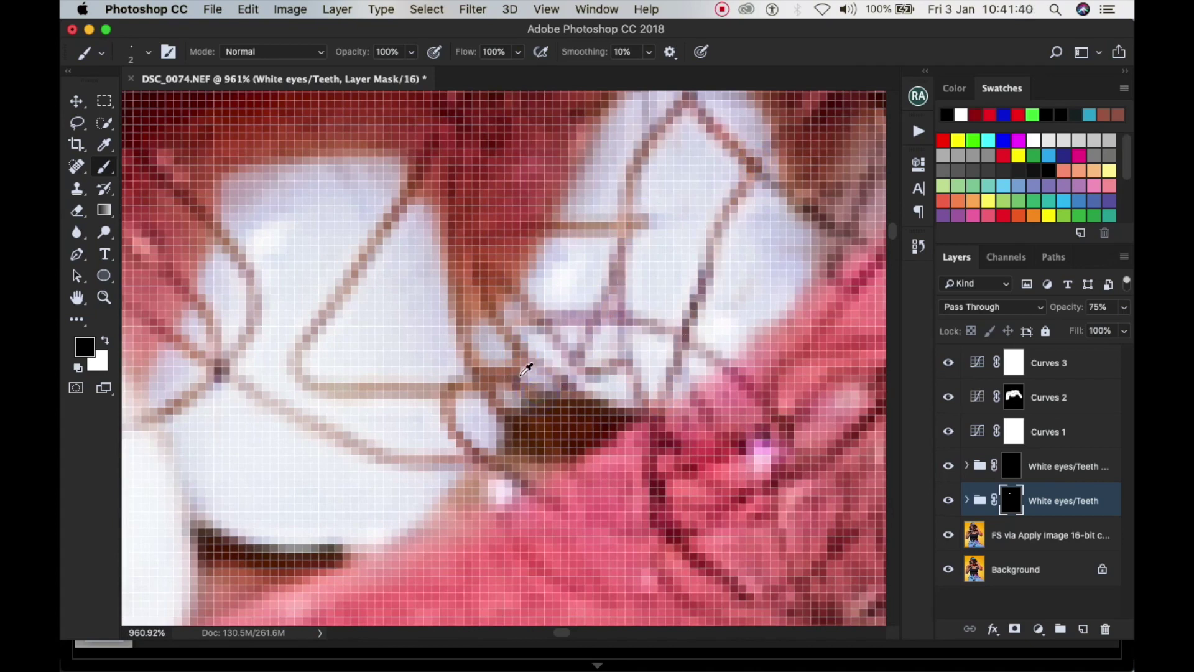
# Paint the two small rear tooth areas around the hair curl in white at 100% brush opacity
pyautogui.scroll(-10, 634, 291)
pyautogui.scroll(10, 635, 290)
pyautogui.moveTo(361, 52)
pyautogui.mouseDown()
pyautogui.moveTo(308, 59)
pyautogui.moveTo(350, 52)
pyautogui.mouseUp()
pyautogui.press('x')
pyautogui.press(']')
pyautogui.press(']')
pyautogui.press(']')
pyautogui.press(']')
pyautogui.press('x')
pyautogui.press('7')
pyautogui.press('2')
pyautogui.scroll(-10, 478, 305)
pyautogui.scroll(10, 478, 304)
pyautogui.scroll(3, 477, 305)
pyautogui.press('0')
pyautogui.scroll(5, 458, 319)
pyautogui.scroll(-5, 458, 319)
pyautogui.press('x')
pyautogui.moveTo(457, 324)
pyautogui.mouseDown()
pyautogui.moveTo(442, 315)
pyautogui.moveTo(417, 386)
pyautogui.moveTo(439, 324)
pyautogui.mouseUp()
pyautogui.scroll(2, 439, 324)
# Paint the fine hair strands over the rear teeth in black on the mask with a 2 px brush
pyautogui.press('x')
pyautogui.press('[')
pyautogui.press('[')
pyautogui.press('[')
pyautogui.press('[')
pyautogui.press('x')
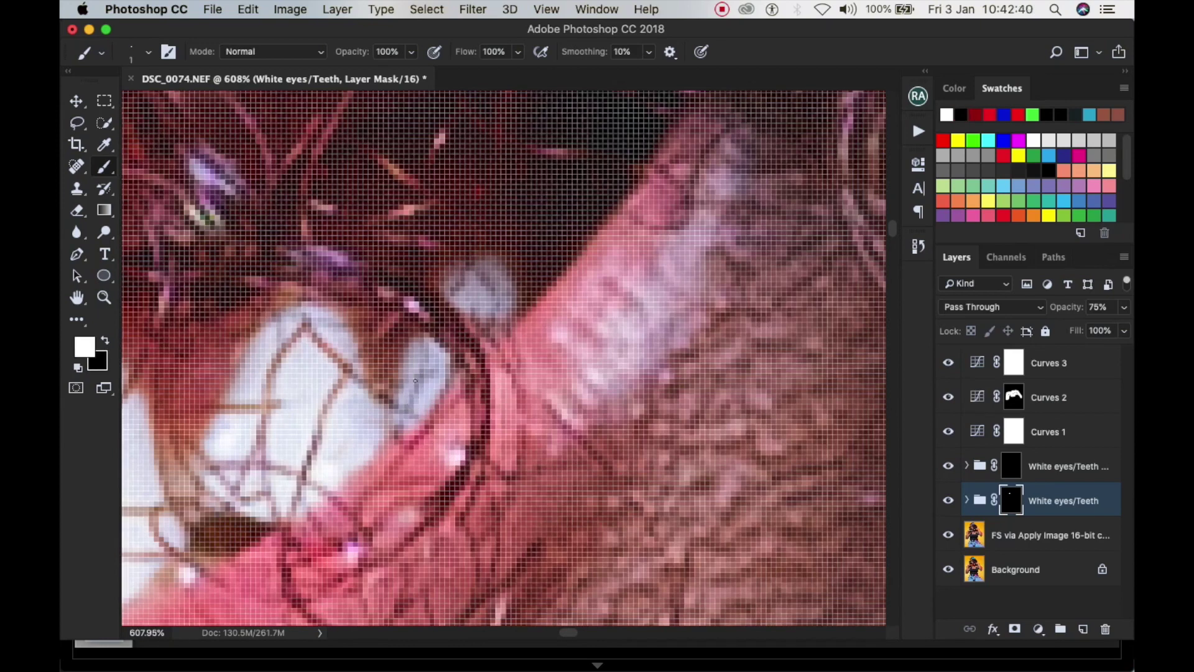
pyautogui.press('x')
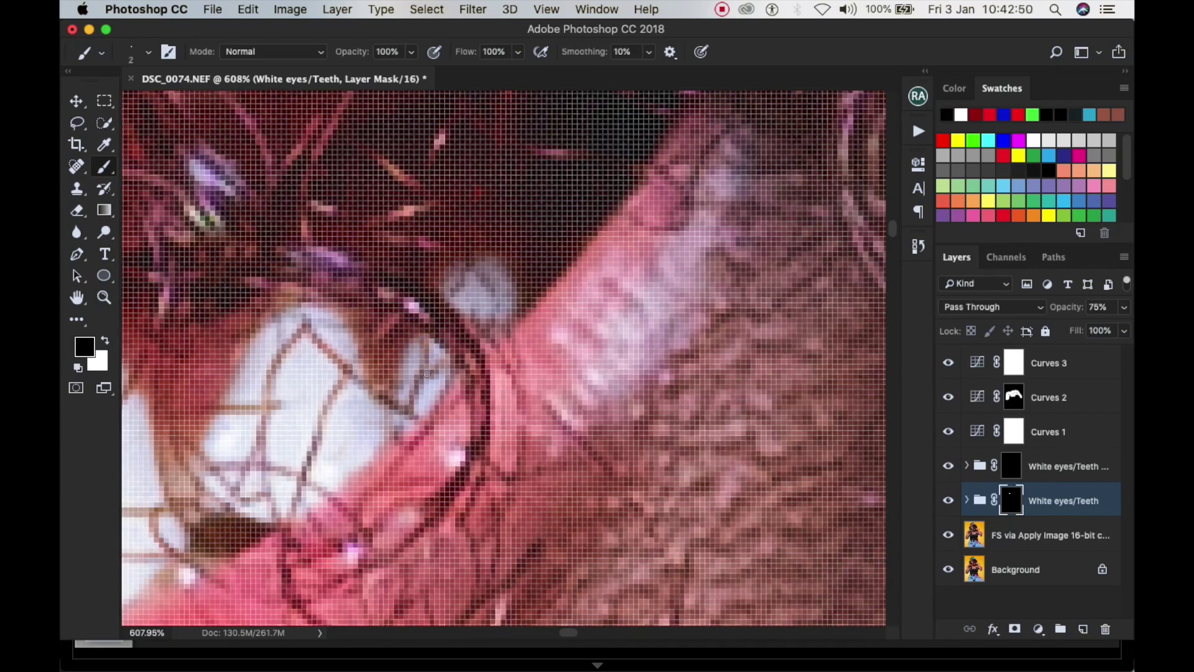
pyautogui.moveTo(460, 281); pyautogui.dragTo(492, 298)
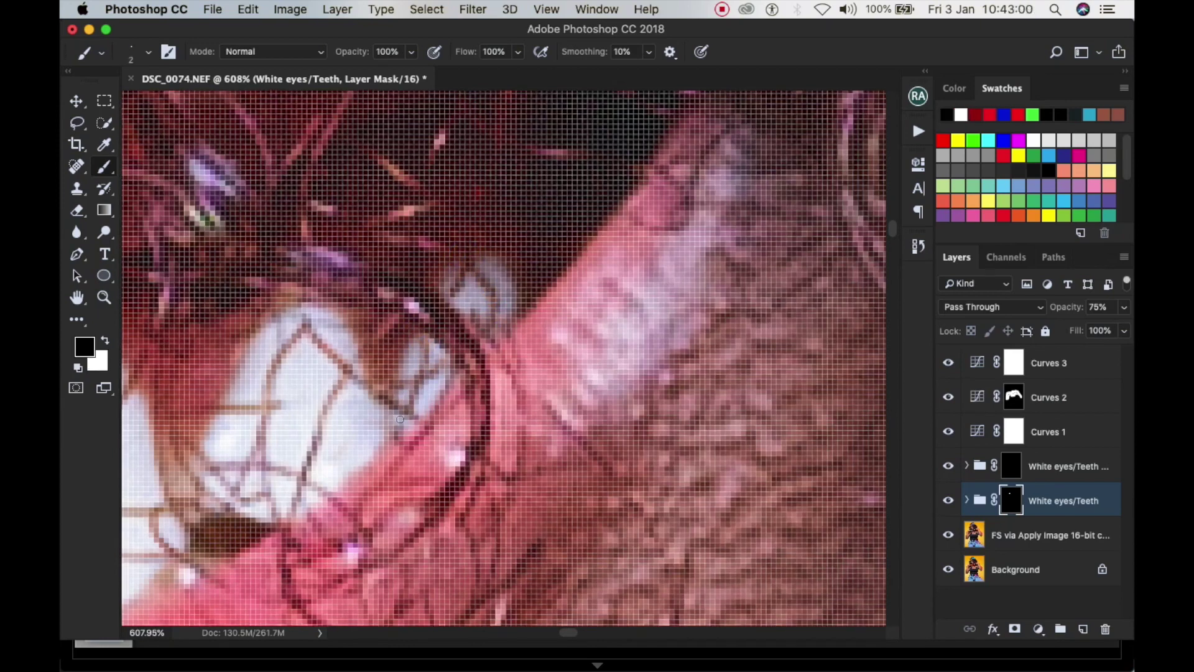
pyautogui.scroll(-5, 467, 360)
pyautogui.scroll(6, 473, 373)
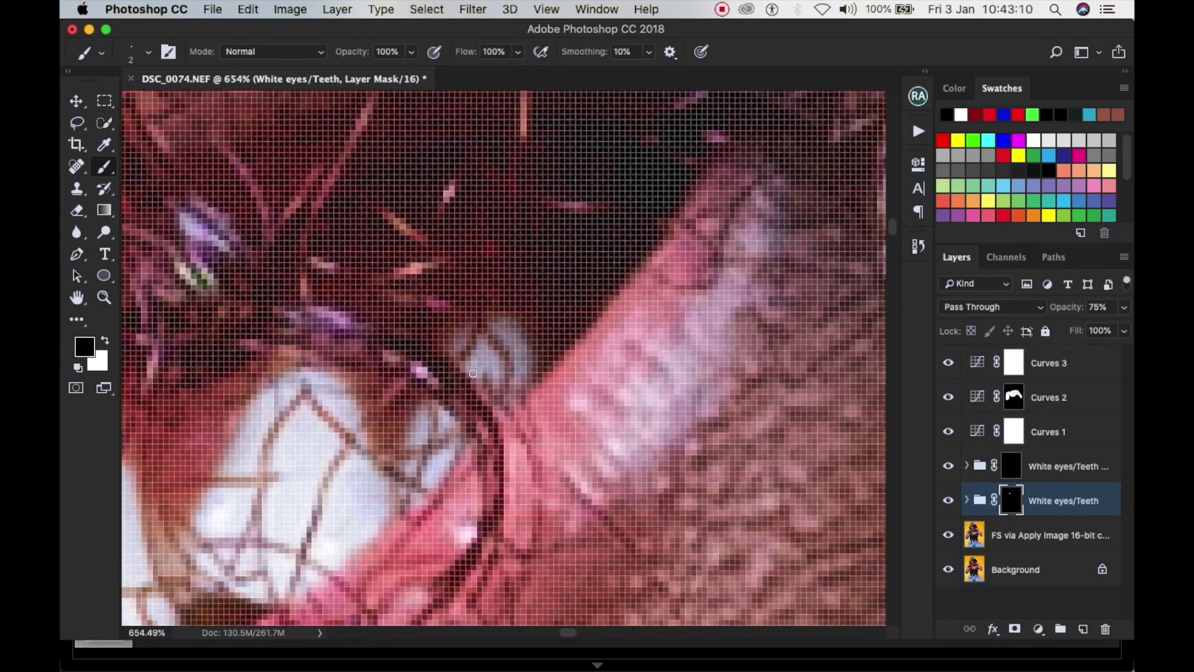
pyautogui.scroll(-3, 492, 370)
pyautogui.scroll(-5, 479, 357)
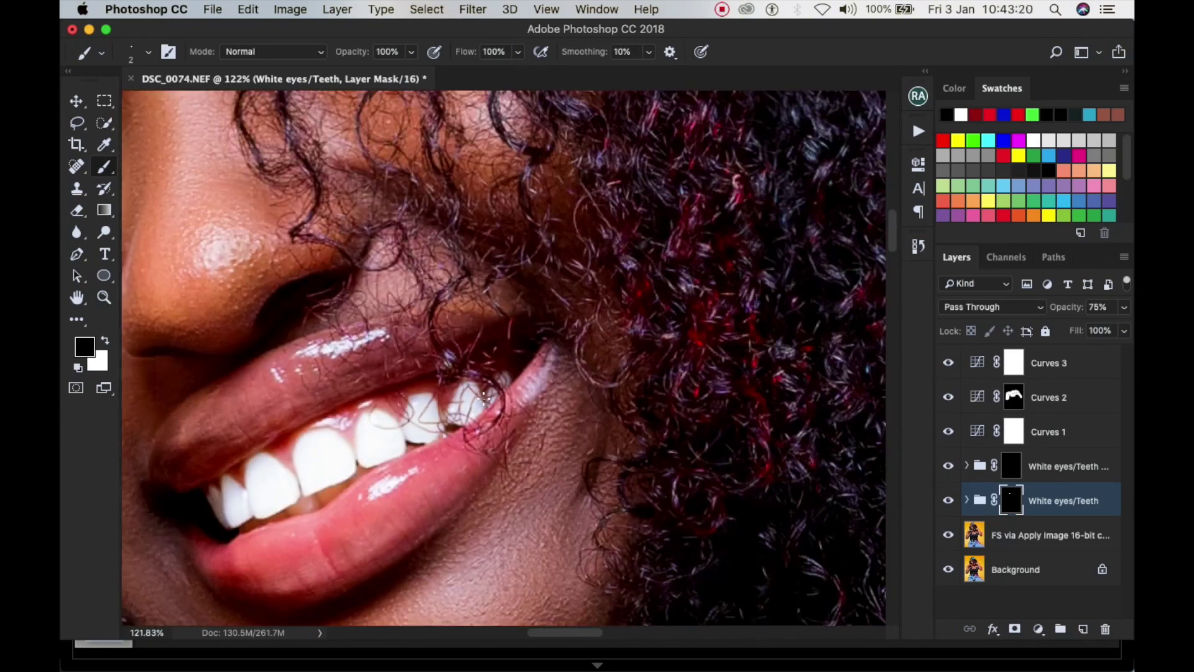
# Paint the lower teeth visible beneath the upper row in white with an 8 px brush at 65% opacity
pyautogui.scroll(5, 299, 461)
pyautogui.scroll(-1, 244, 439)
pyautogui.press(']')
pyautogui.press(']')
pyautogui.press(']')
pyautogui.press(']')
pyautogui.press(']')
pyautogui.press(']')
pyautogui.press('x')
pyautogui.press('6')
pyautogui.press('5')
pyautogui.moveTo(273, 418)
pyautogui.mouseDown()
pyautogui.moveTo(247, 435)
pyautogui.moveTo(342, 398)
pyautogui.moveTo(275, 426)
pyautogui.moveTo(355, 406)
pyautogui.moveTo(394, 359)
pyautogui.moveTo(408, 361)
pyautogui.moveTo(383, 393)
pyautogui.moveTo(438, 369)
pyautogui.moveTo(493, 340)
pyautogui.moveTo(543, 293)
pyautogui.mouseUp()
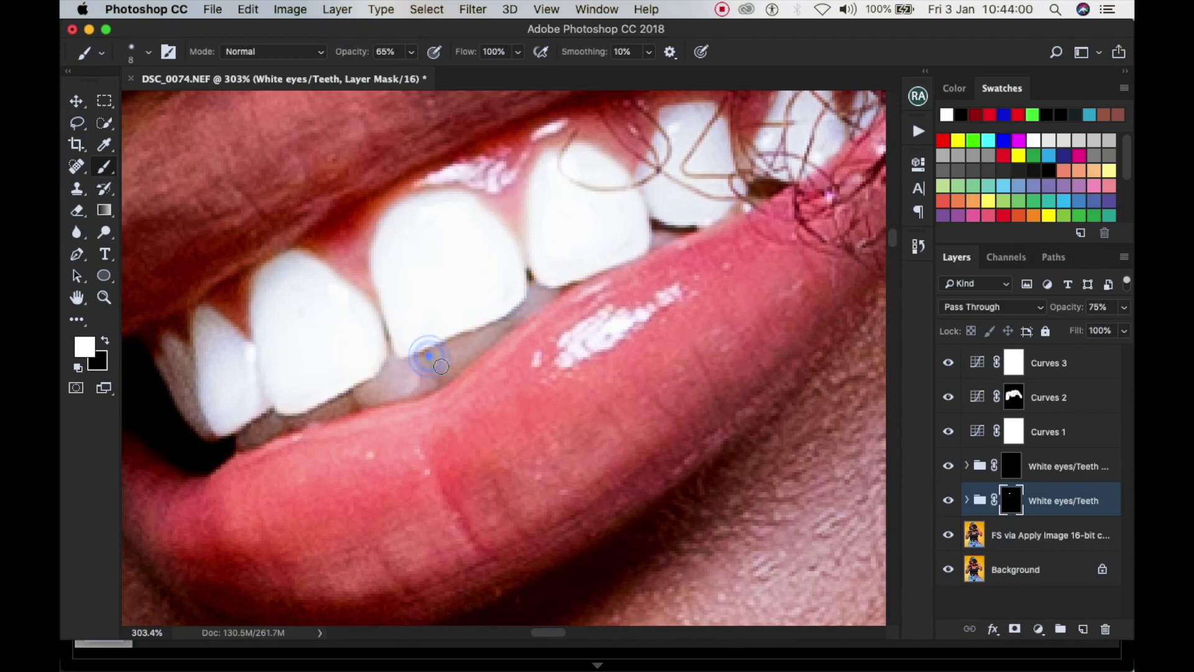
# Raise the brush opacity to 71% and paint over the lower teeth again in white
pyautogui.press('7')
pyautogui.press('1')
pyautogui.moveTo(377, 388); pyautogui.dragTo(460, 351)
pyautogui.press('x')
pyautogui.press('x')
pyautogui.moveTo(267, 416)
pyautogui.mouseDown()
pyautogui.moveTo(261, 435)
pyautogui.moveTo(310, 424)
pyautogui.mouseUp()
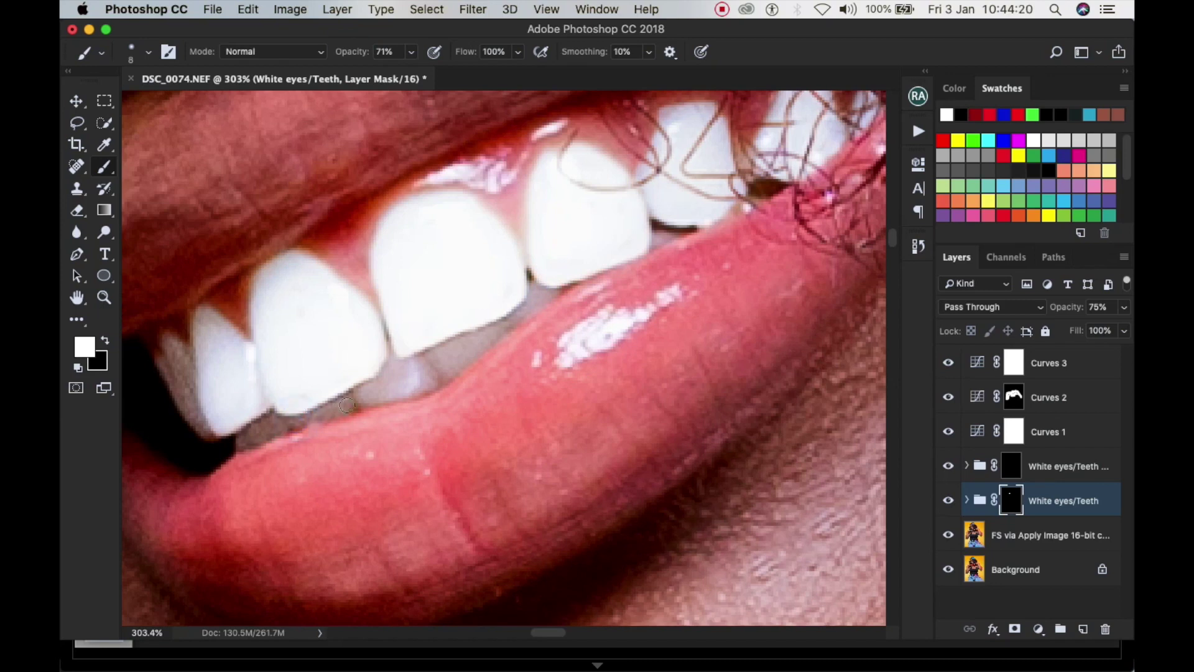
pyautogui.scroll(-4, 349, 404)
pyautogui.scroll(3, 350, 426)
pyautogui.press('x')
pyautogui.press('x')
pyautogui.press('x')
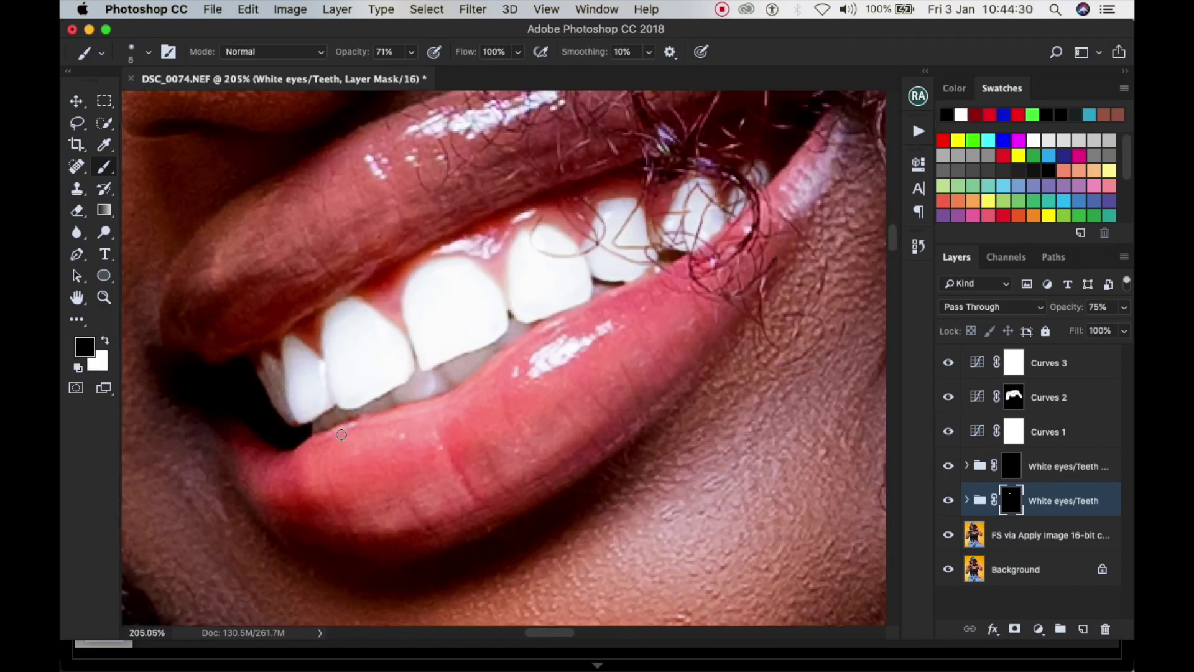
pyautogui.scroll(1, 355, 404)
pyautogui.scroll(-3, 541, 379)
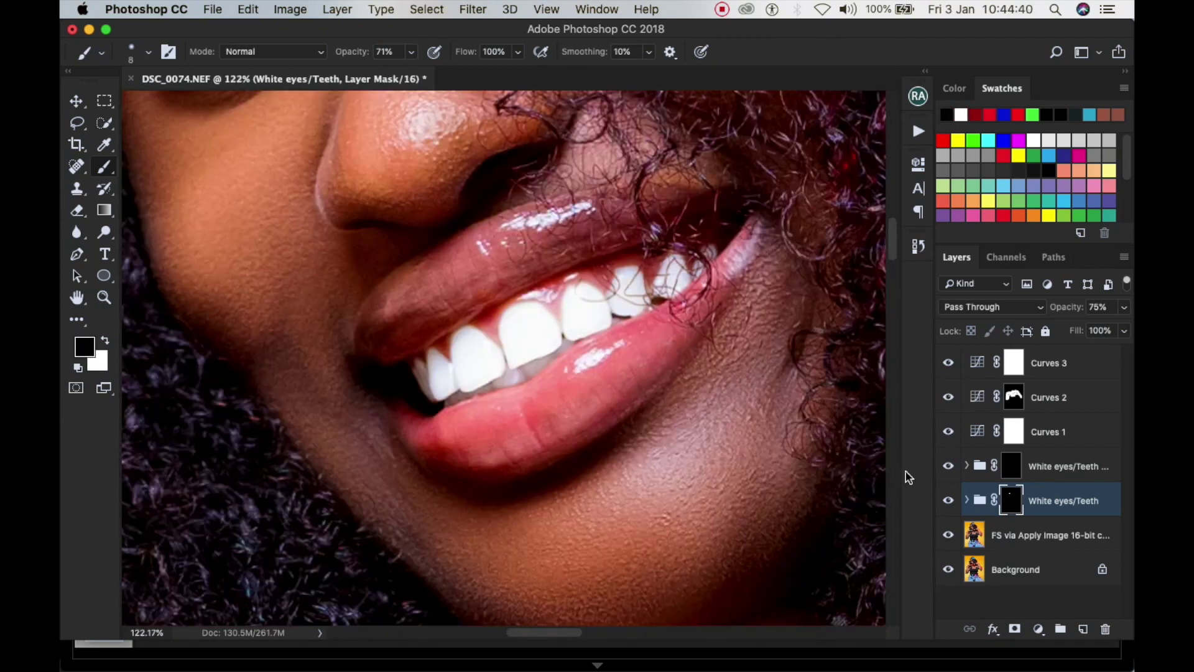
# In the White eyes/Teeth group's Photo Filter 1, turn off Preserve Luminosity and lower the density to 21%
pyautogui.click(967, 500)
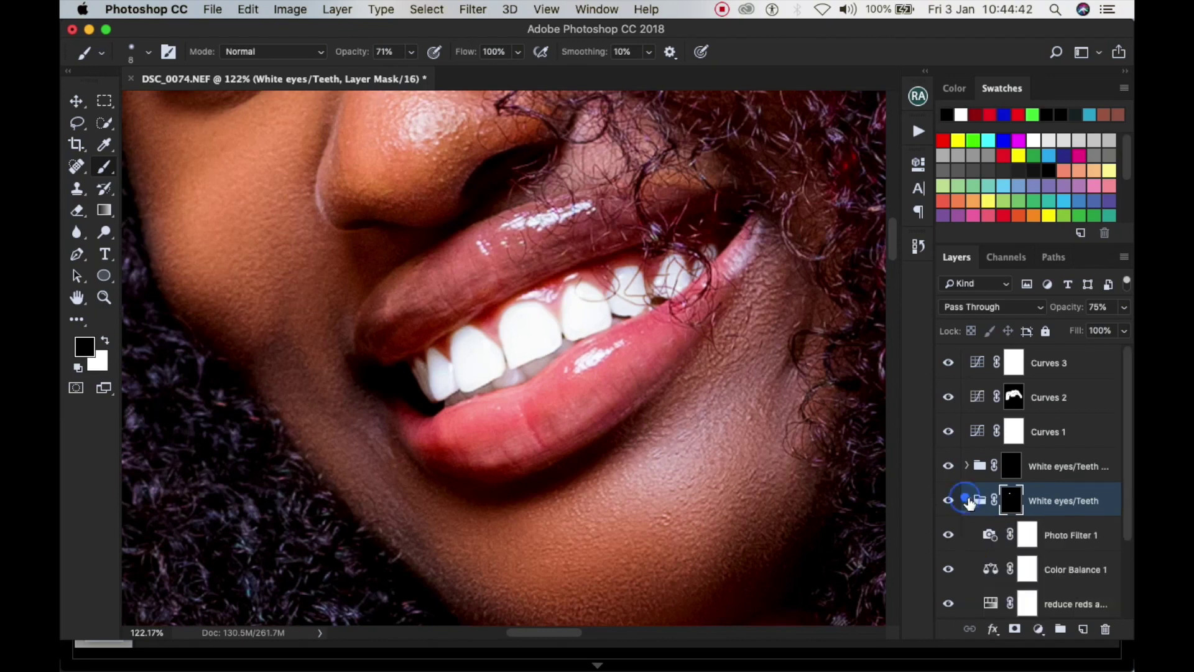
pyautogui.doubleClick(991, 530)
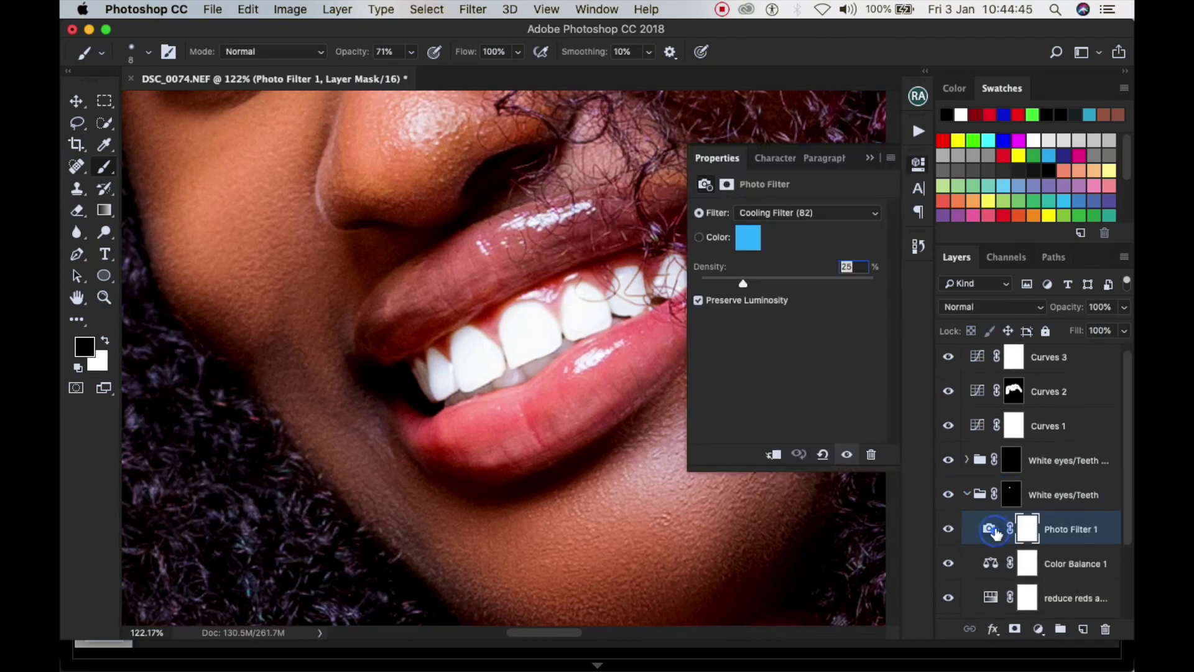
pyautogui.click(699, 301)
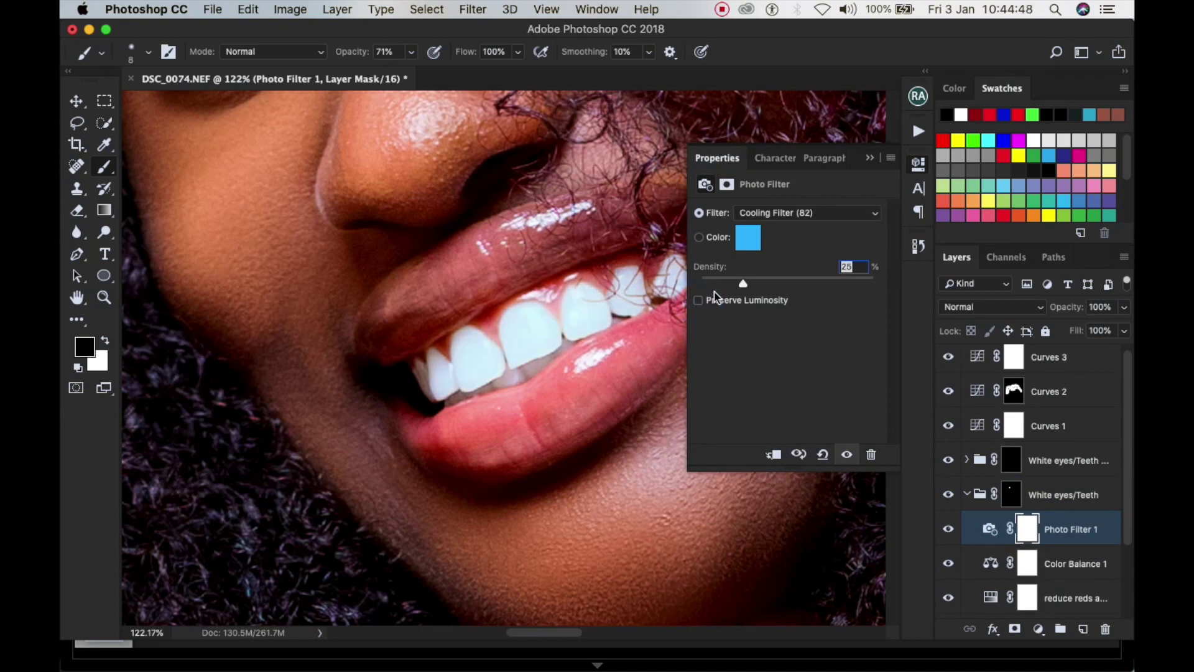
pyautogui.moveTo(745, 287); pyautogui.dragTo(734, 283)
# Change Photo Filter 1 to Cooling Filter (80) at 34% density and close its settings
pyautogui.click(786, 212)
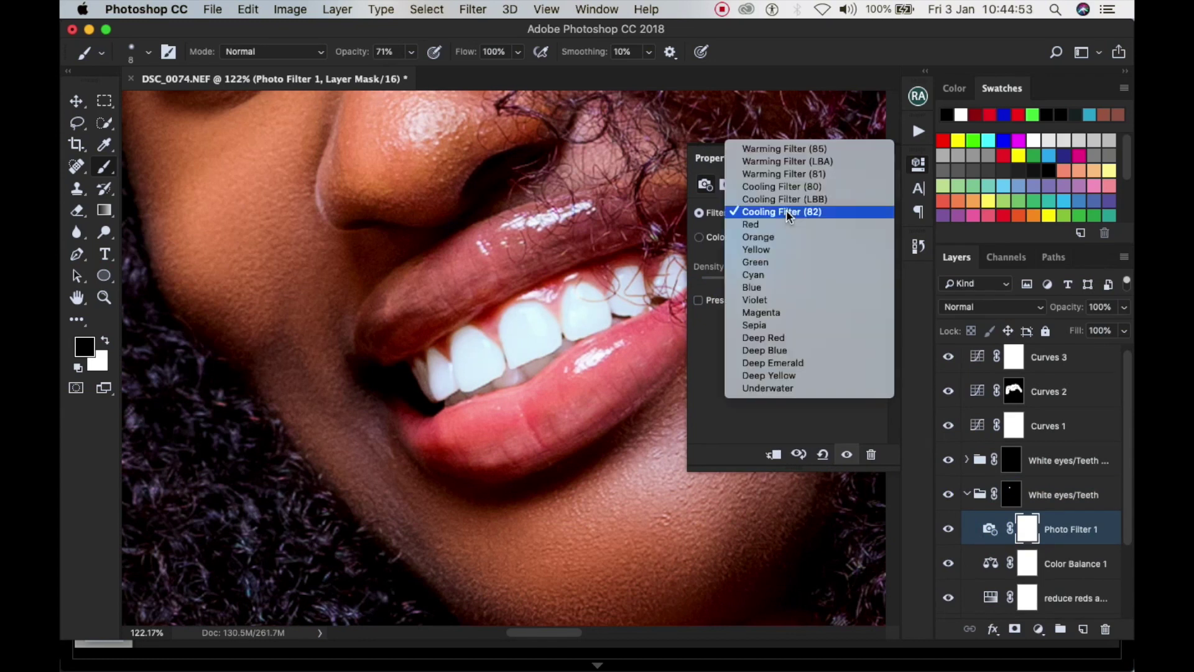
pyautogui.click(819, 187)
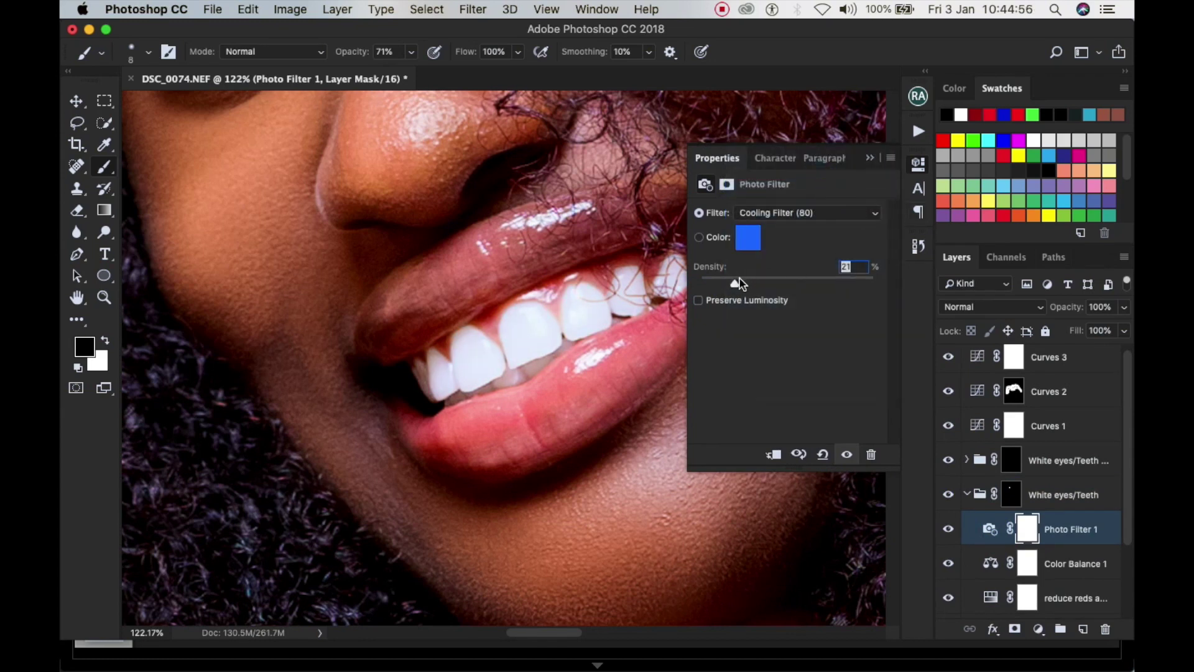
pyautogui.moveTo(737, 285); pyautogui.dragTo(745, 285)
pyautogui.moveTo(756, 284); pyautogui.dragTo(758, 283)
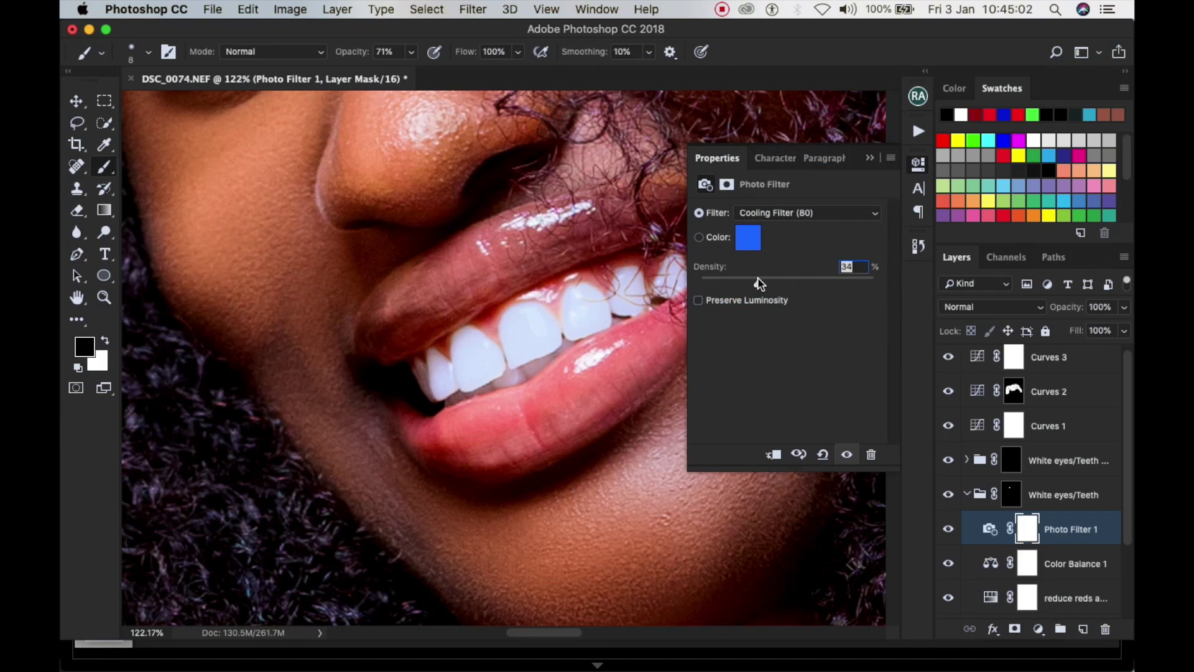
pyautogui.click(919, 164)
pyautogui.scroll(-3, 431, 340)
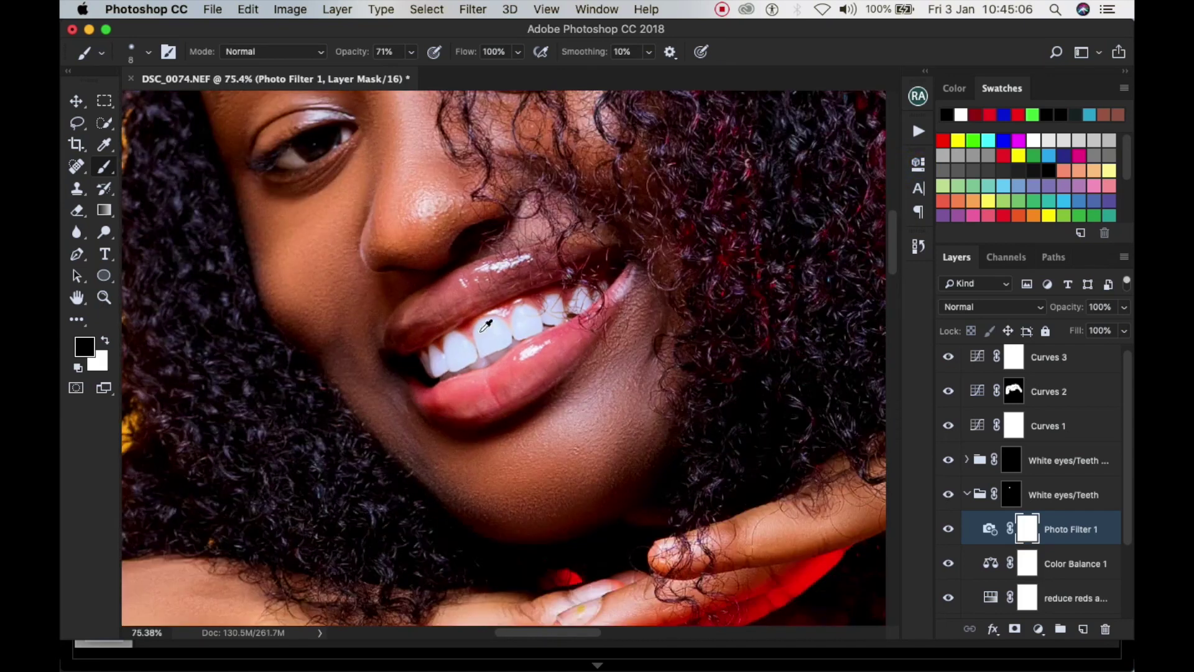
pyautogui.scroll(4, 519, 320)
pyautogui.scroll(-2, 526, 319)
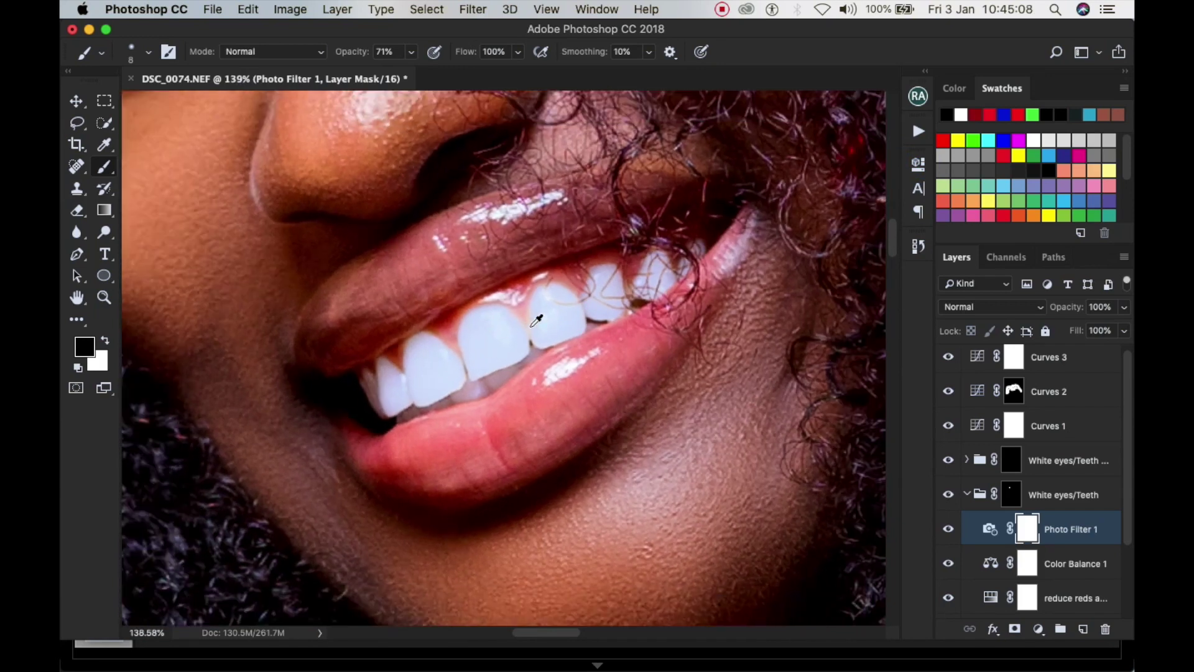
# Collapse the White eyes/Teeth group and compare the edit with the Background layer shown alone
pyautogui.click(966, 494)
pyautogui.press('x')
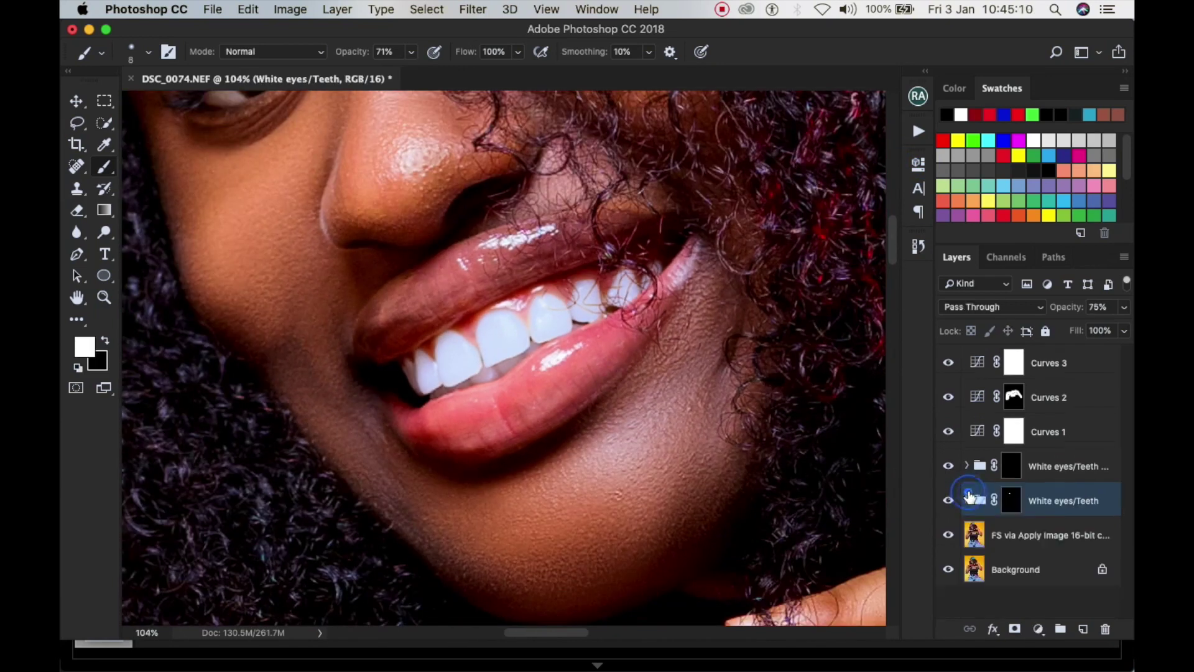
pyautogui.keyDown('alt'); pyautogui.click(948, 571); pyautogui.keyUp('alt')
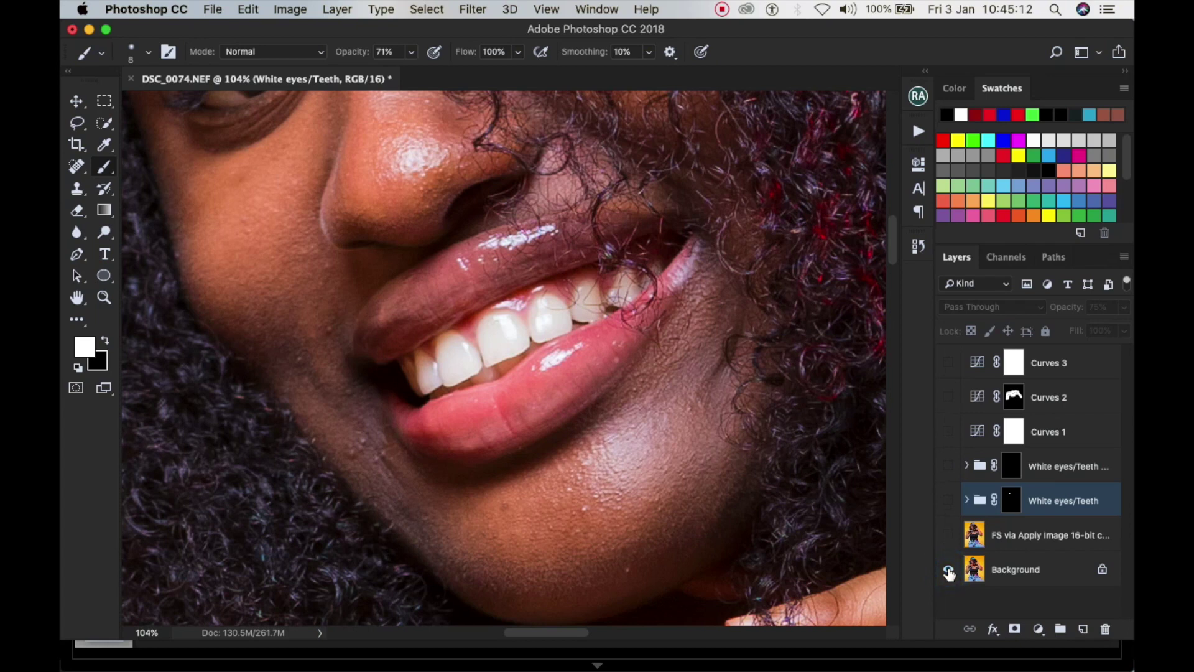
pyautogui.keyDown('alt'); pyautogui.click(948, 571); pyautogui.keyUp('alt')
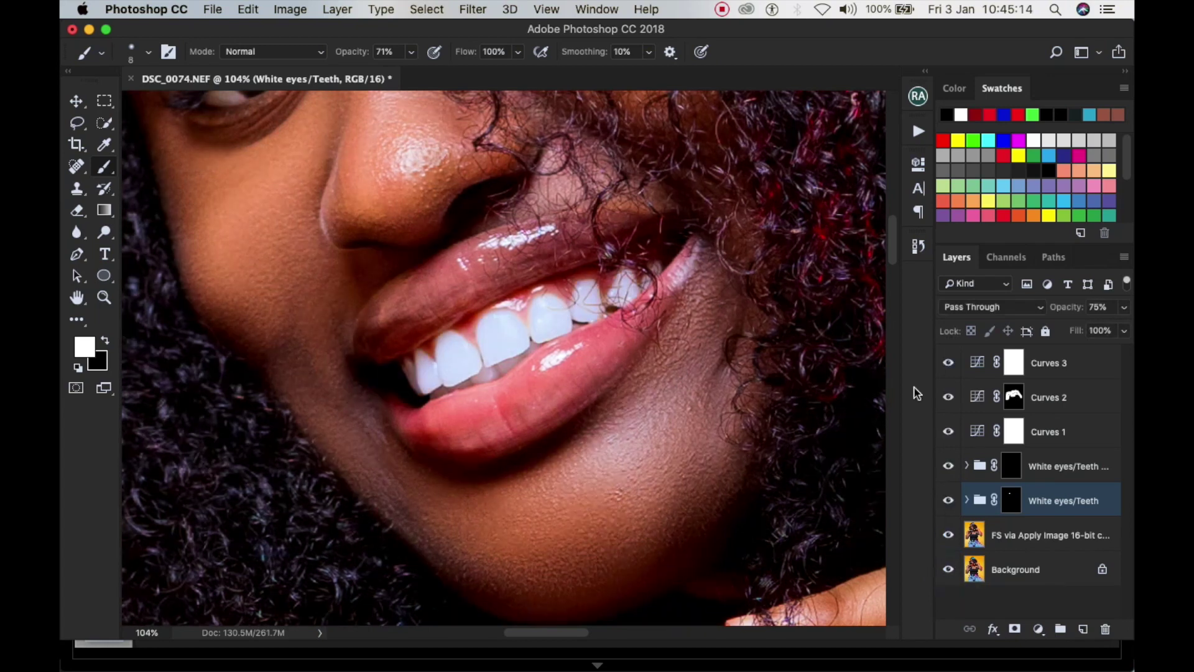
# Lower the White eyes/Teeth group's opacity to 54% and raise the brightness and contrast of its brighten layer
pyautogui.moveTo(1064, 313); pyautogui.dragTo(1048, 320)
pyautogui.click(967, 500)
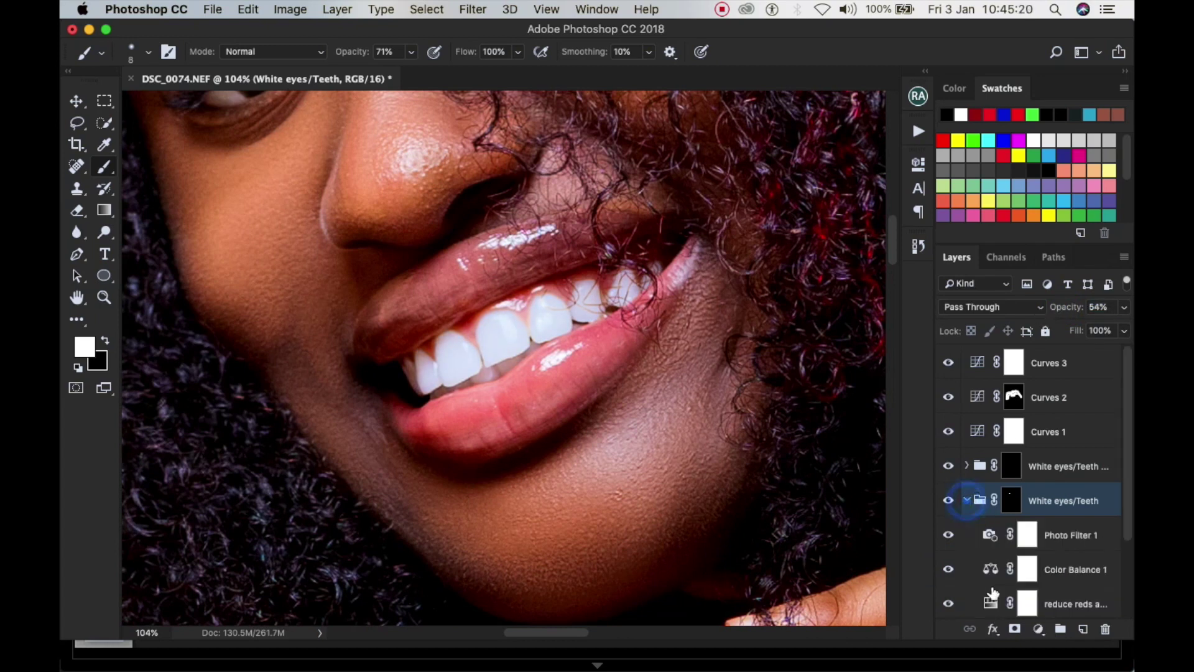
pyautogui.scroll(-5, 996, 597)
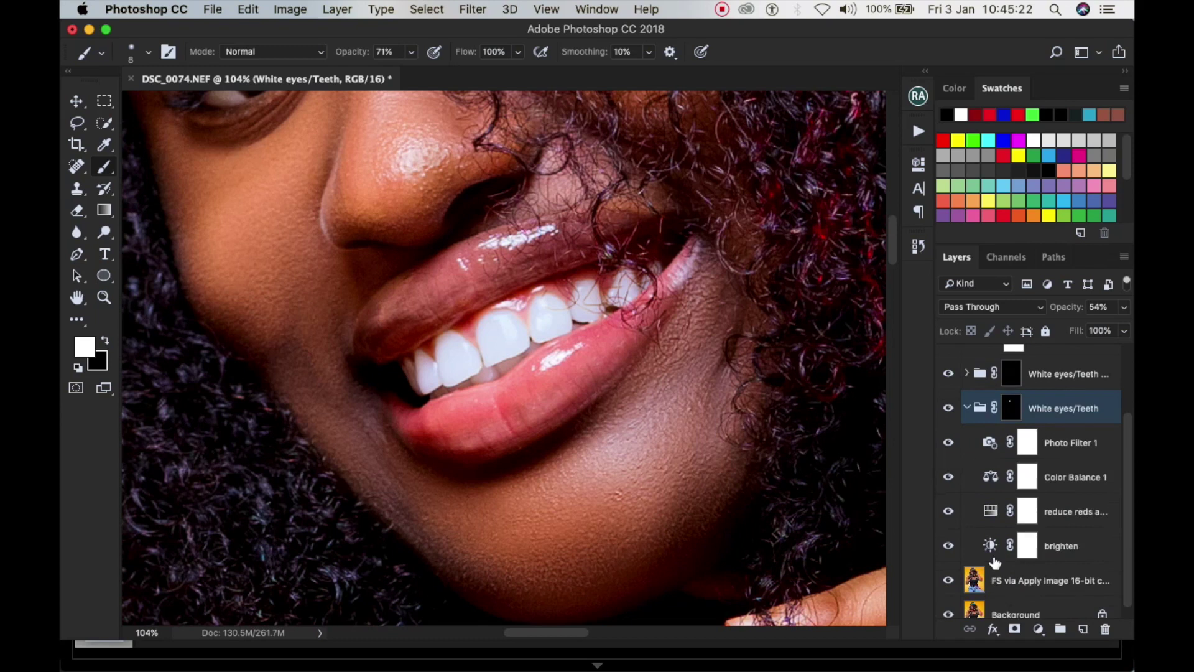
pyautogui.click(993, 550)
pyautogui.doubleClick(992, 549)
pyautogui.click(709, 235)
pyautogui.moveTo(755, 244); pyautogui.dragTo(798, 245)
pyautogui.moveTo(722, 269); pyautogui.dragTo(746, 267)
pyautogui.click(917, 166)
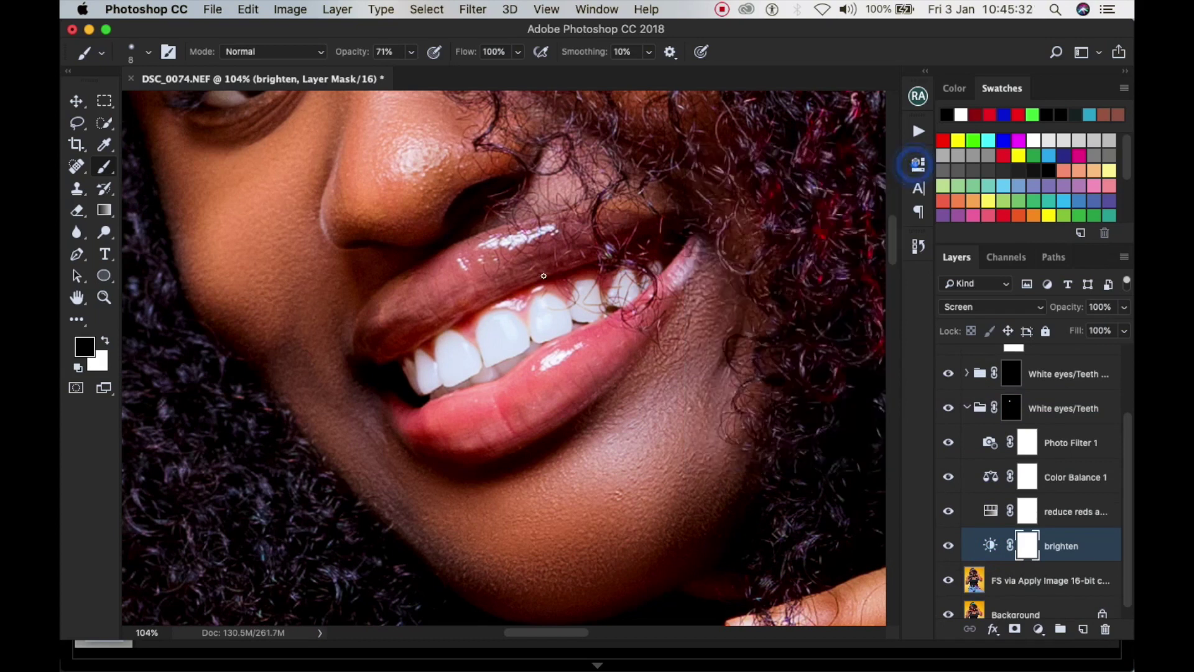
pyautogui.scroll(5, 880, 405)
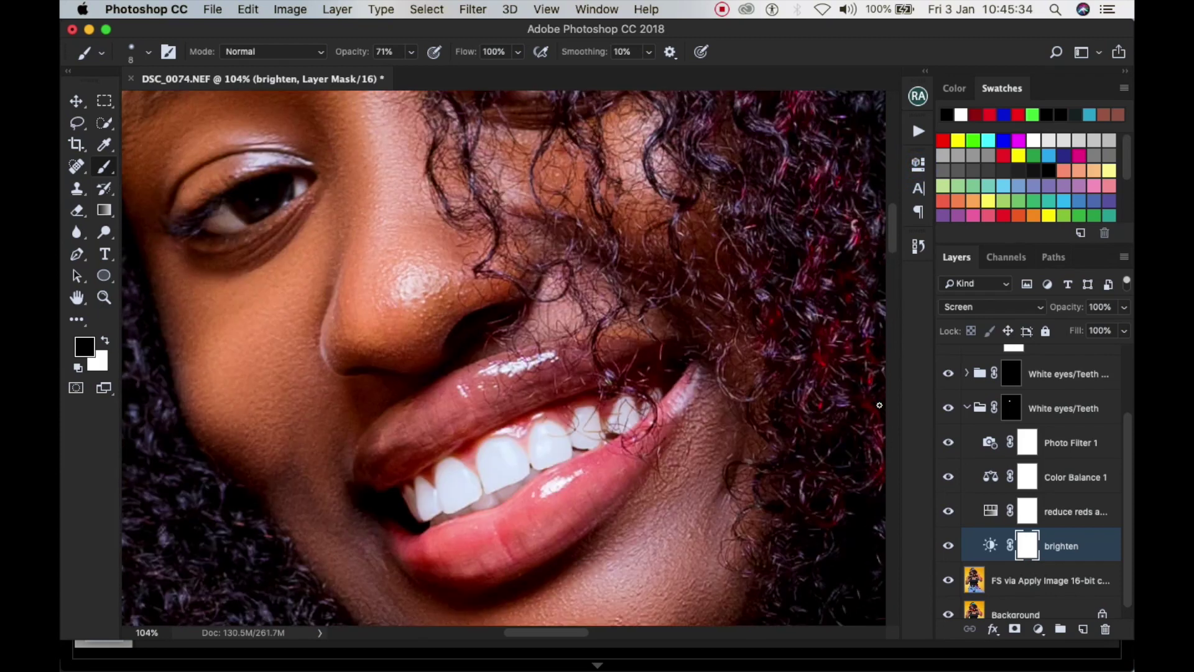
pyautogui.click(966, 407)
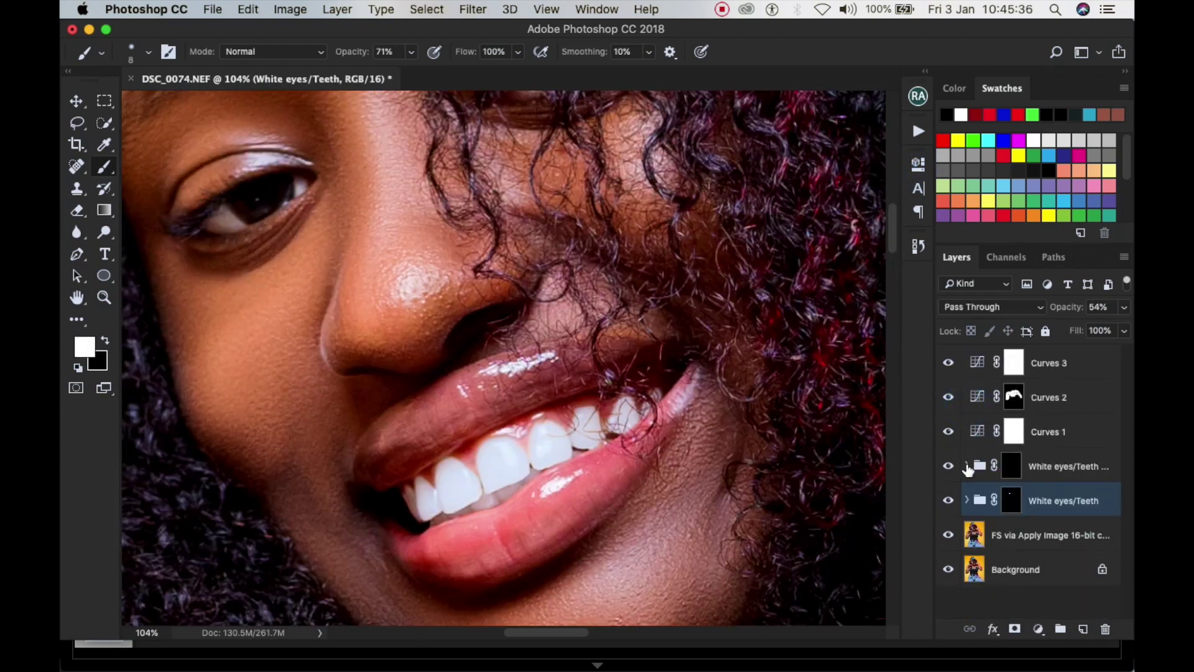
# In the White eyes/Teeth copy group's Photo Filter 1, turn off Preserve Luminosity and use Cooling Filter (80) at 33% density
pyautogui.click(967, 466)
pyautogui.doubleClick(988, 500)
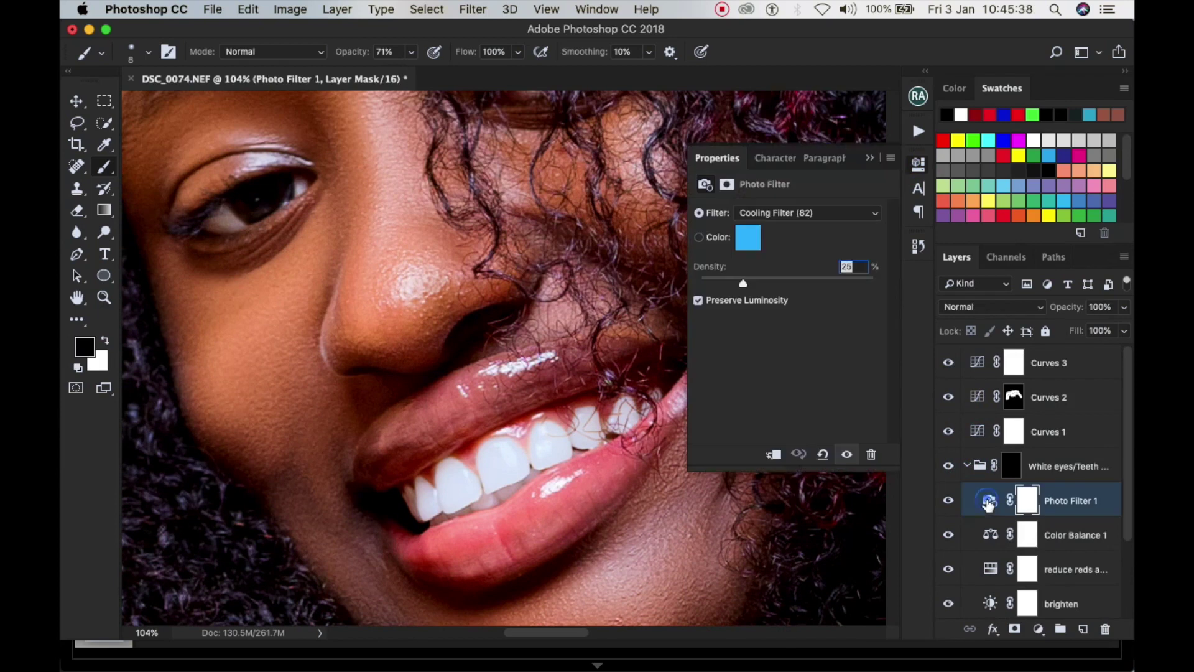
pyautogui.click(699, 301)
pyautogui.click(771, 215)
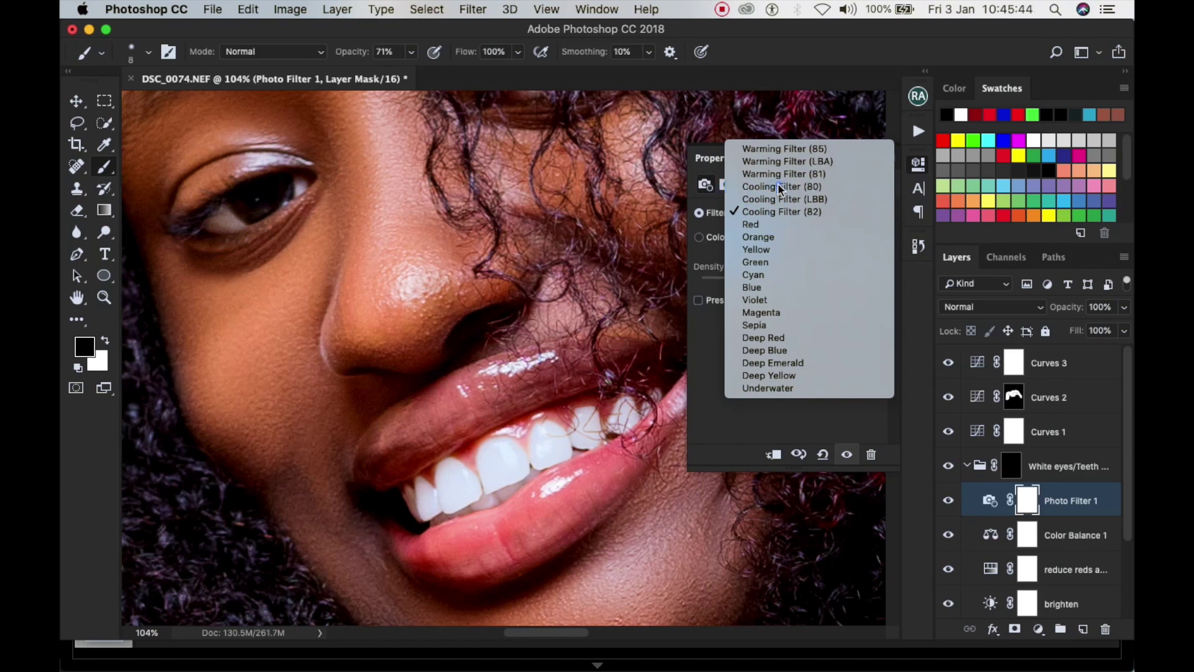
pyautogui.click(782, 186)
pyautogui.moveTo(746, 287); pyautogui.dragTo(753, 284)
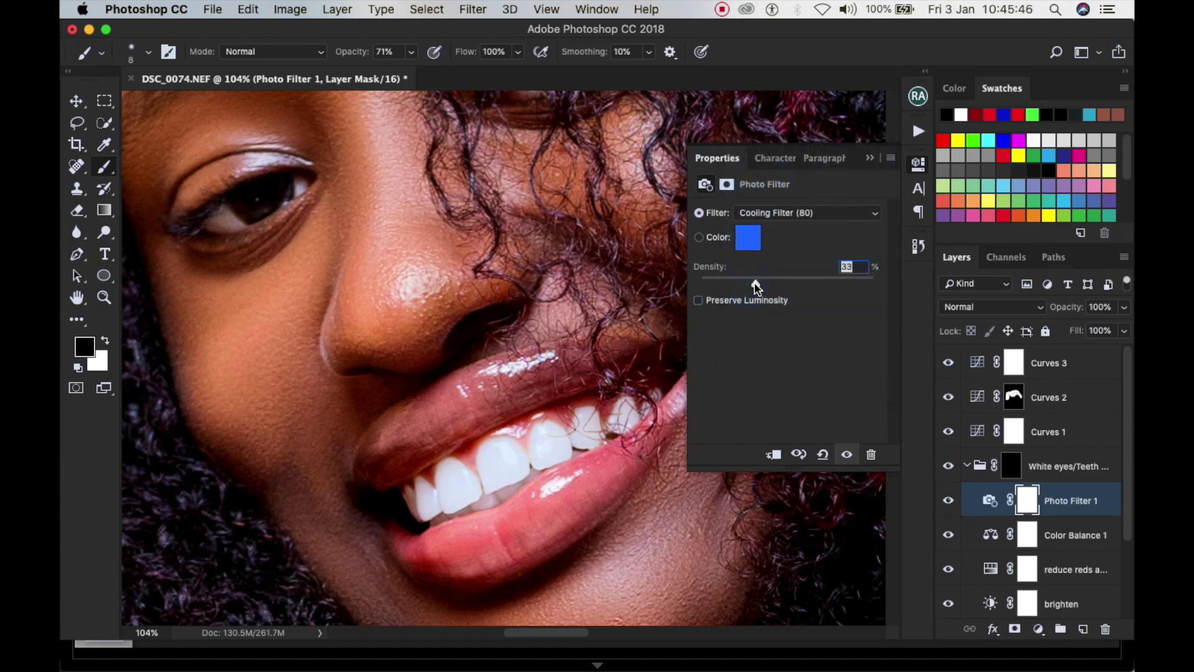
pyautogui.click(920, 170)
# Collapse the White eyes/Teeth copy group and set its opacity to 45%
pyautogui.scroll(-3, 545, 243)
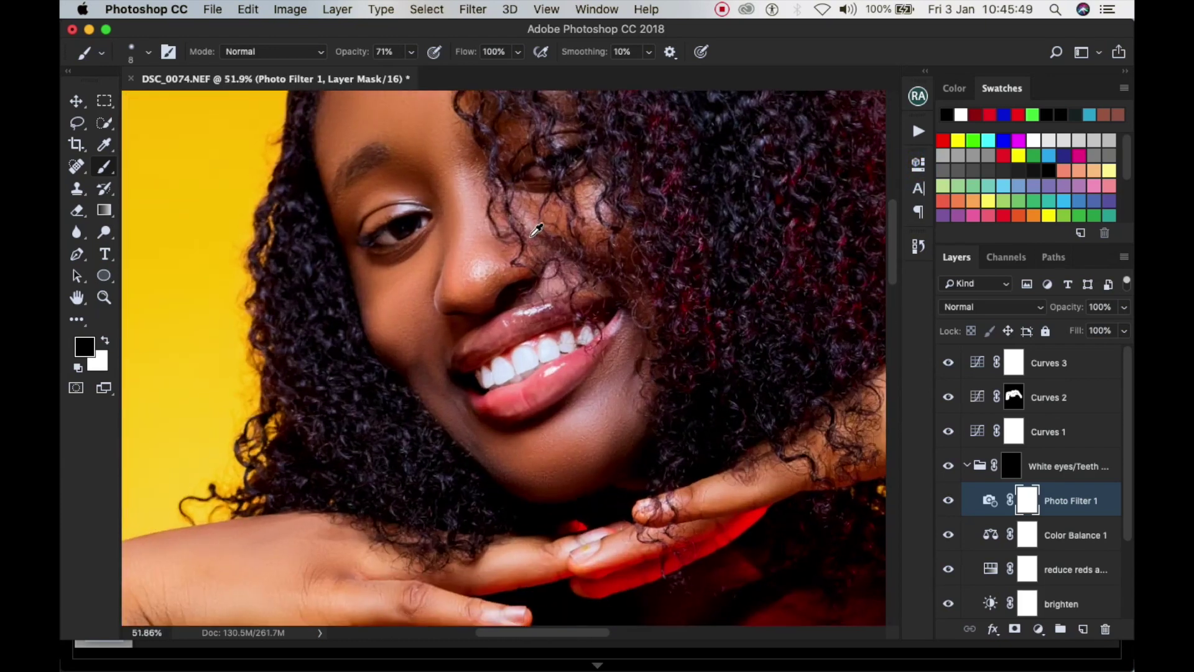
pyautogui.click(966, 465)
pyautogui.moveTo(1065, 307); pyautogui.dragTo(1069, 315)
pyautogui.press('Return')
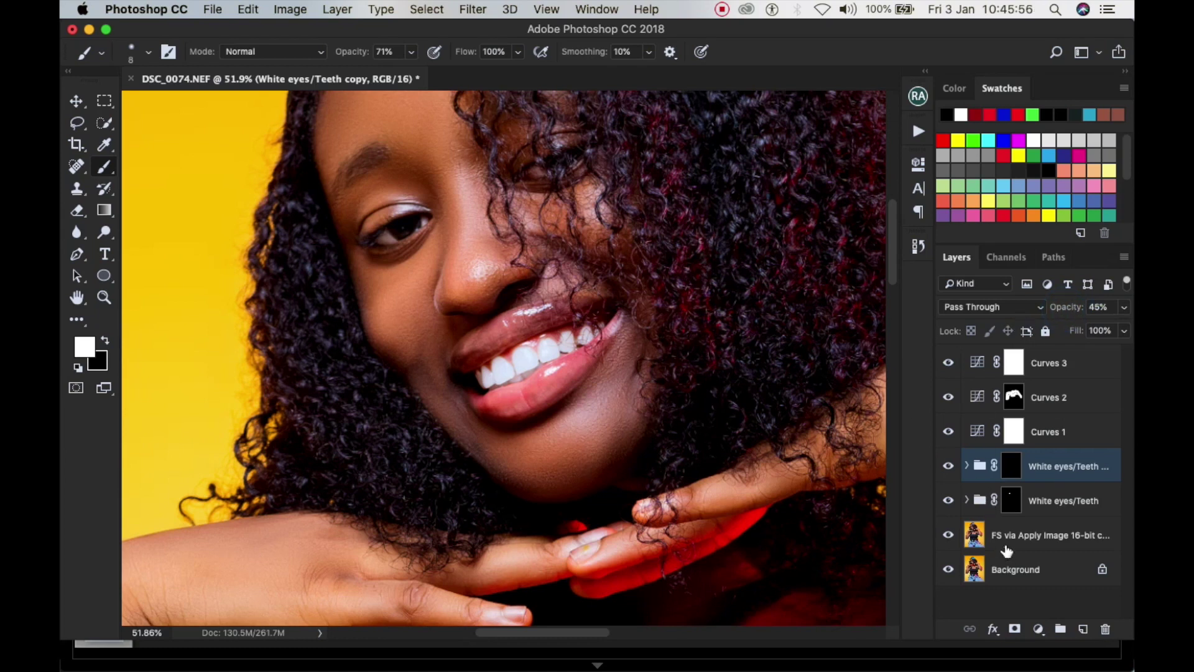
# Set the original White eyes/Teeth group's opacity to 45%
pyautogui.click(1053, 535)
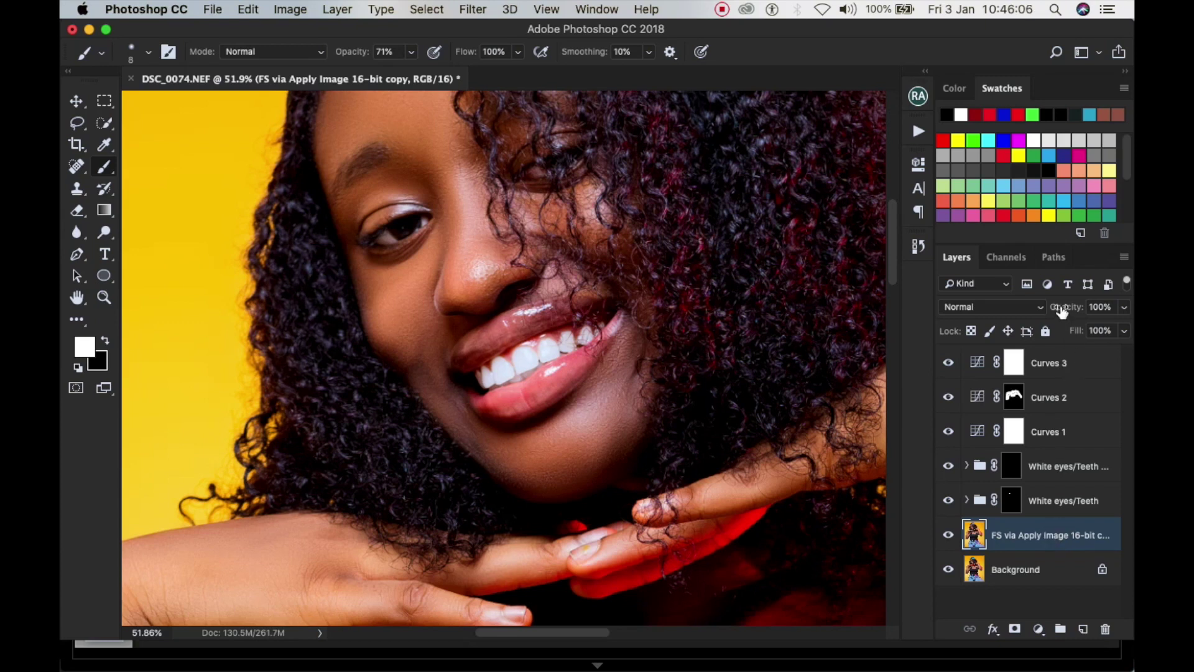
pyautogui.click(1067, 501)
pyautogui.moveTo(1055, 311); pyautogui.dragTo(1050, 313)
pyautogui.press('Return')
# Fit the whole portrait in view, select the FS via Apply Image copy layer, and compare the edit with Background shown alone
pyautogui.press('super+minus')
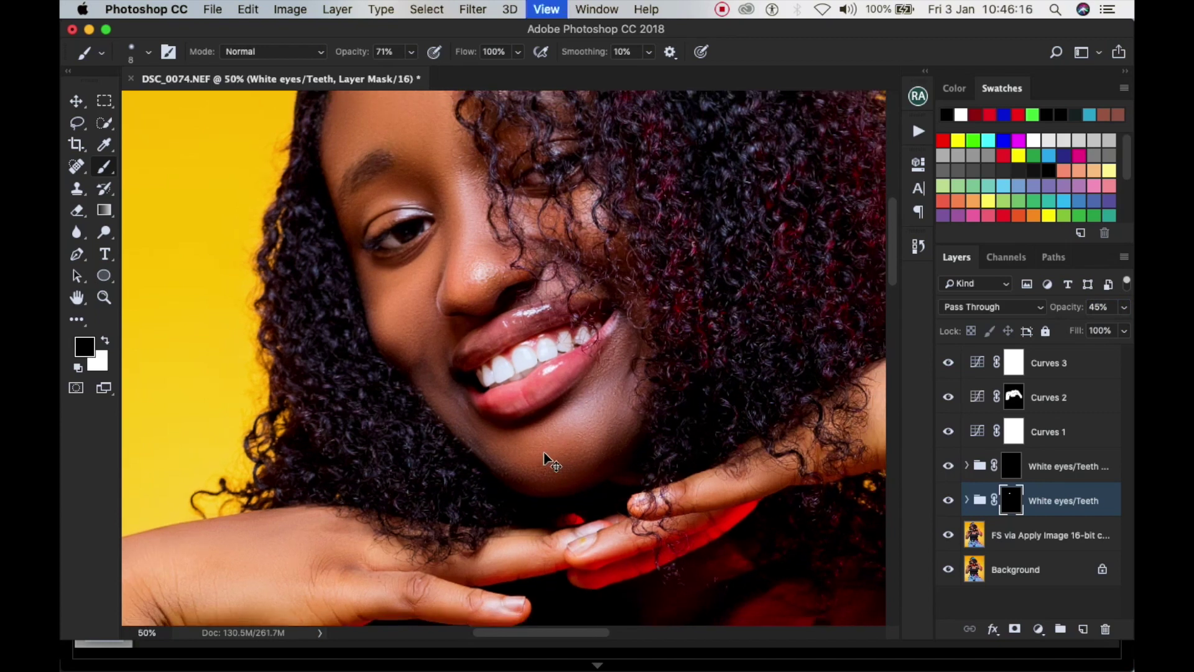
pyautogui.press('super+0')
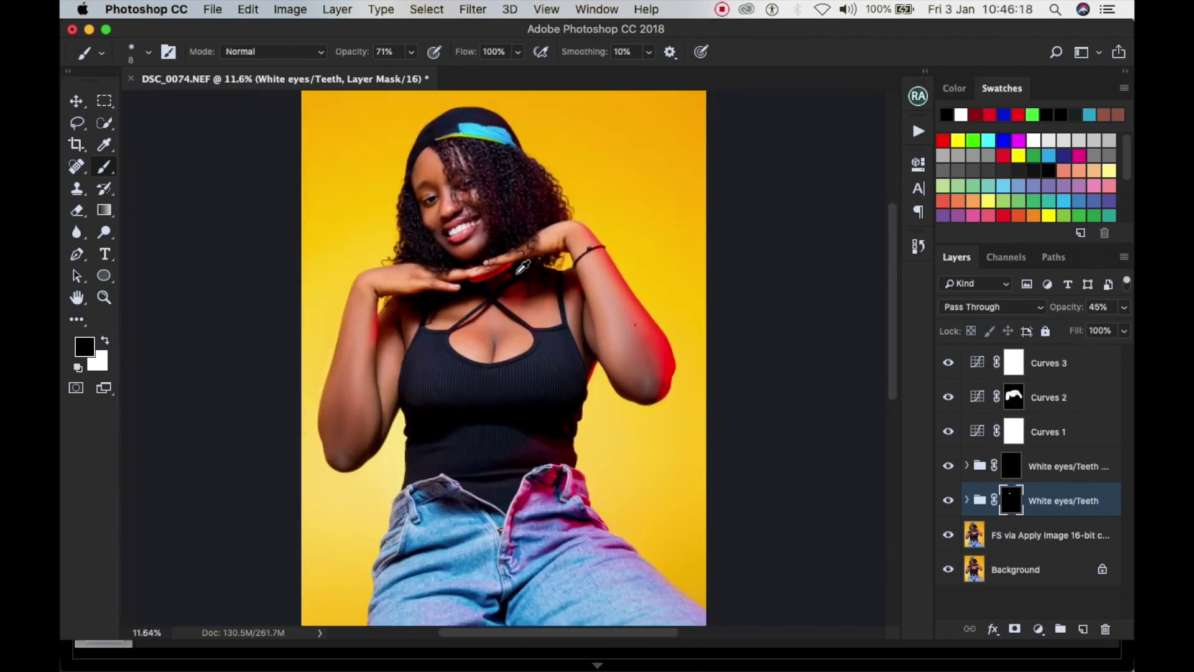
pyautogui.scroll(-1, 523, 266)
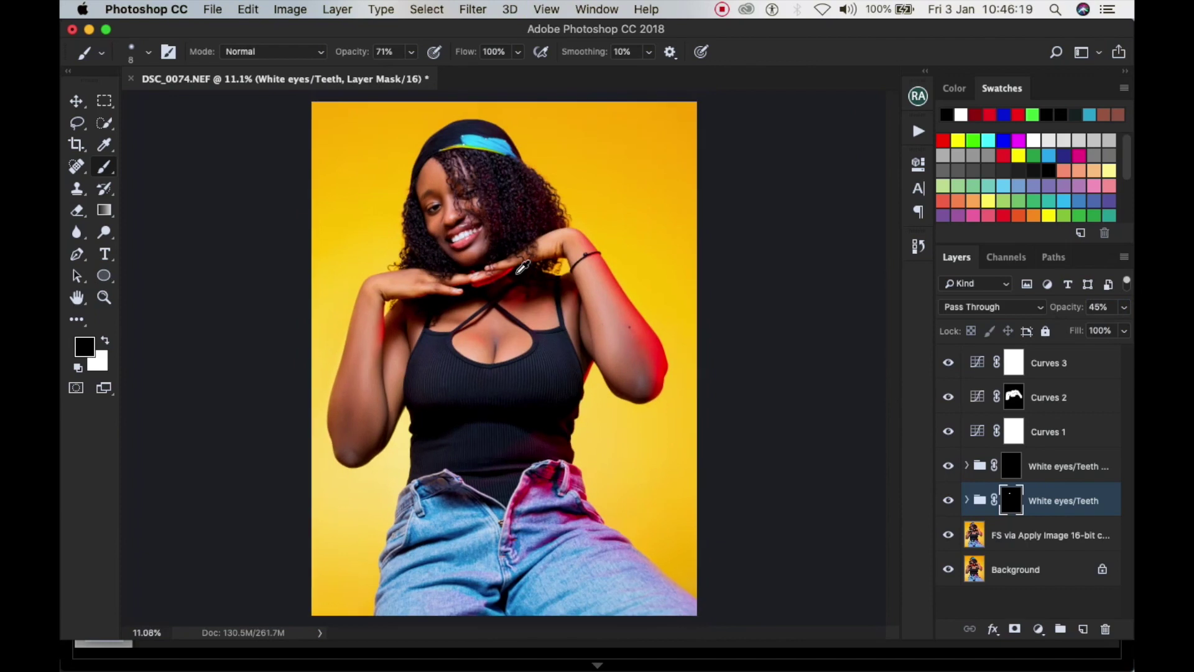
pyautogui.click(1085, 540)
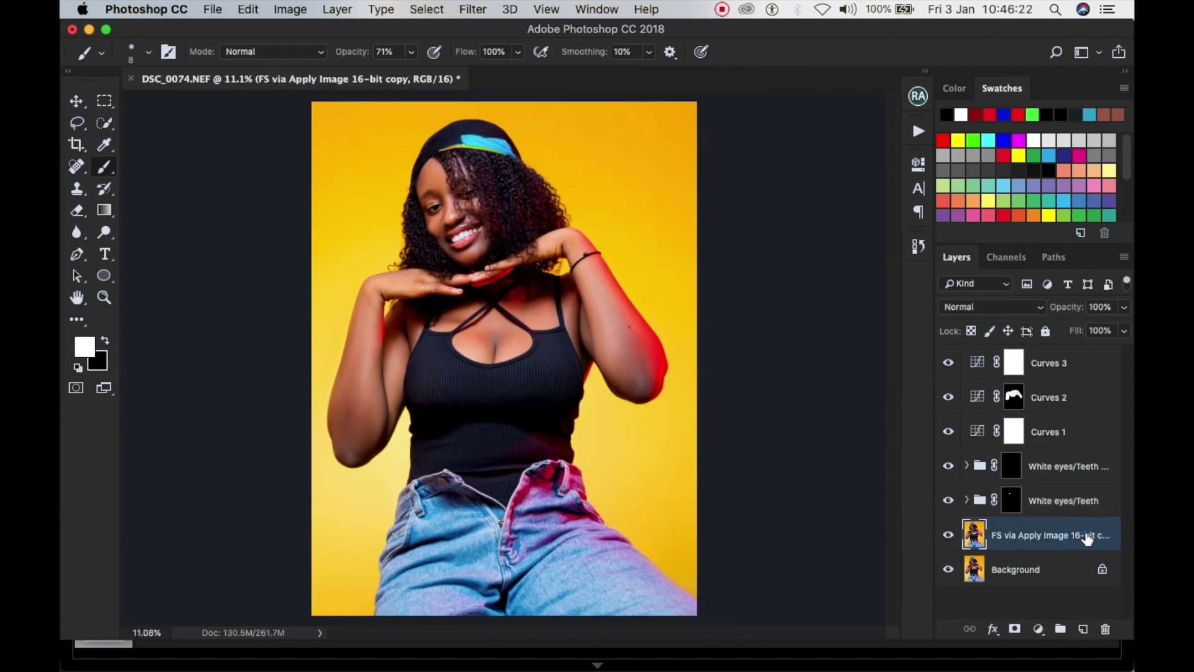
pyautogui.keyDown('alt'); pyautogui.click(949, 571); pyautogui.keyUp('alt')
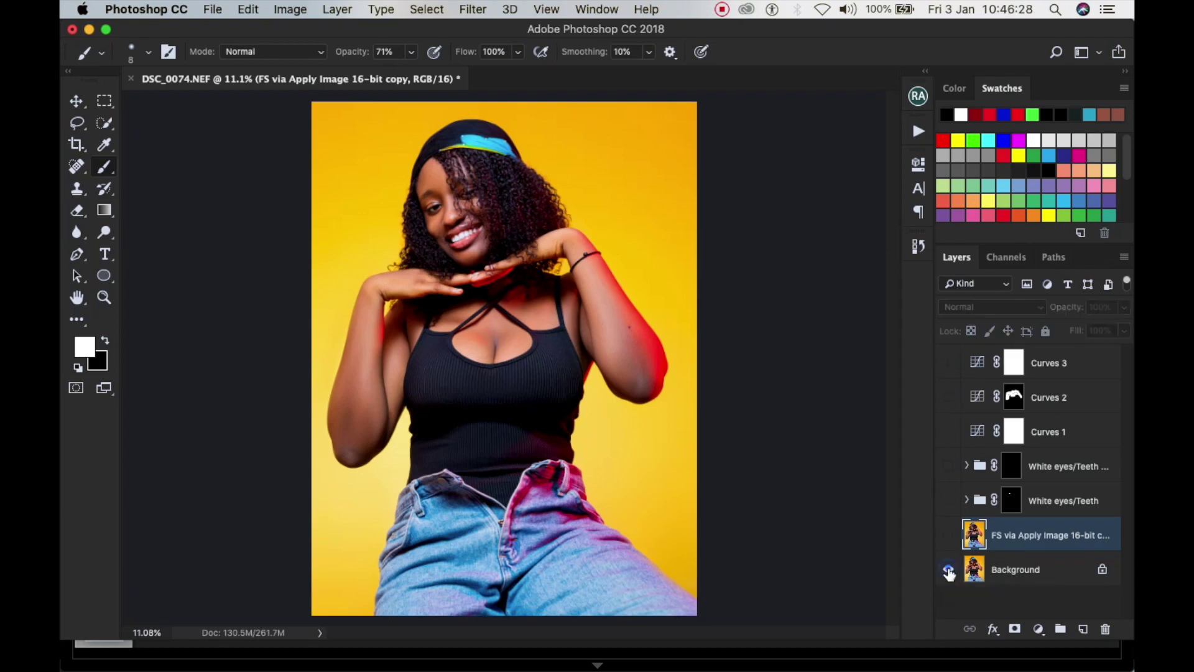
pyautogui.keyDown('alt'); pyautogui.click(949, 571); pyautogui.keyUp('alt')
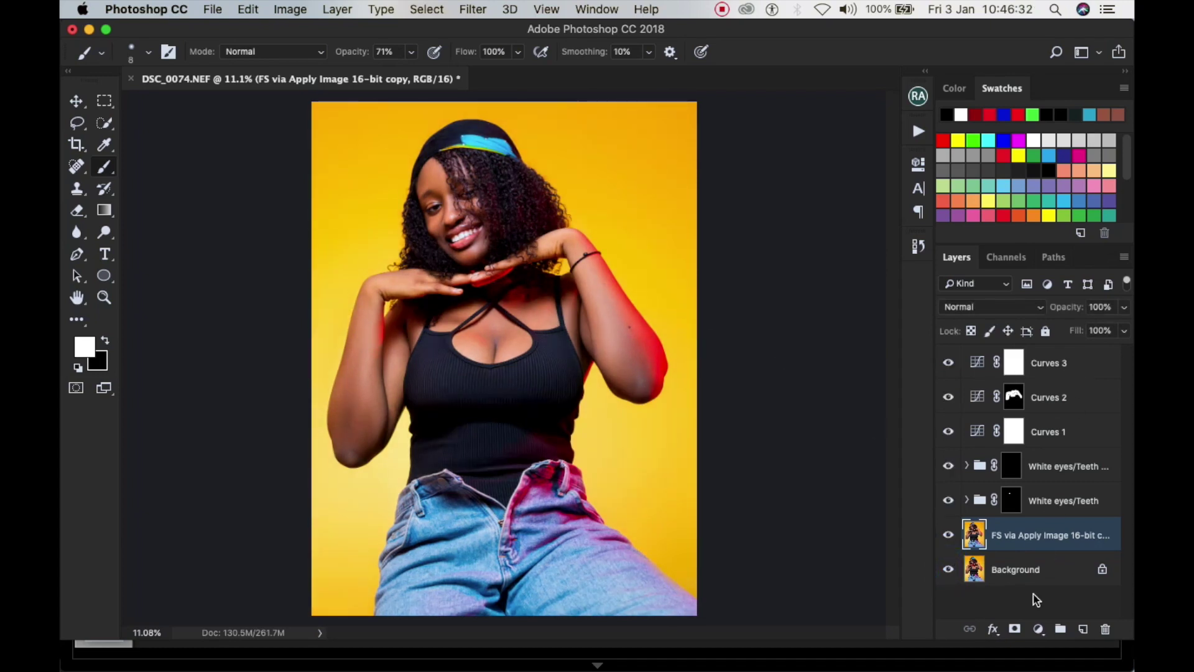
# Add a Curves adjustment above the FS via Apply Image copy layer and place a midtone point at input 118, output 120
pyautogui.click(1038, 629)
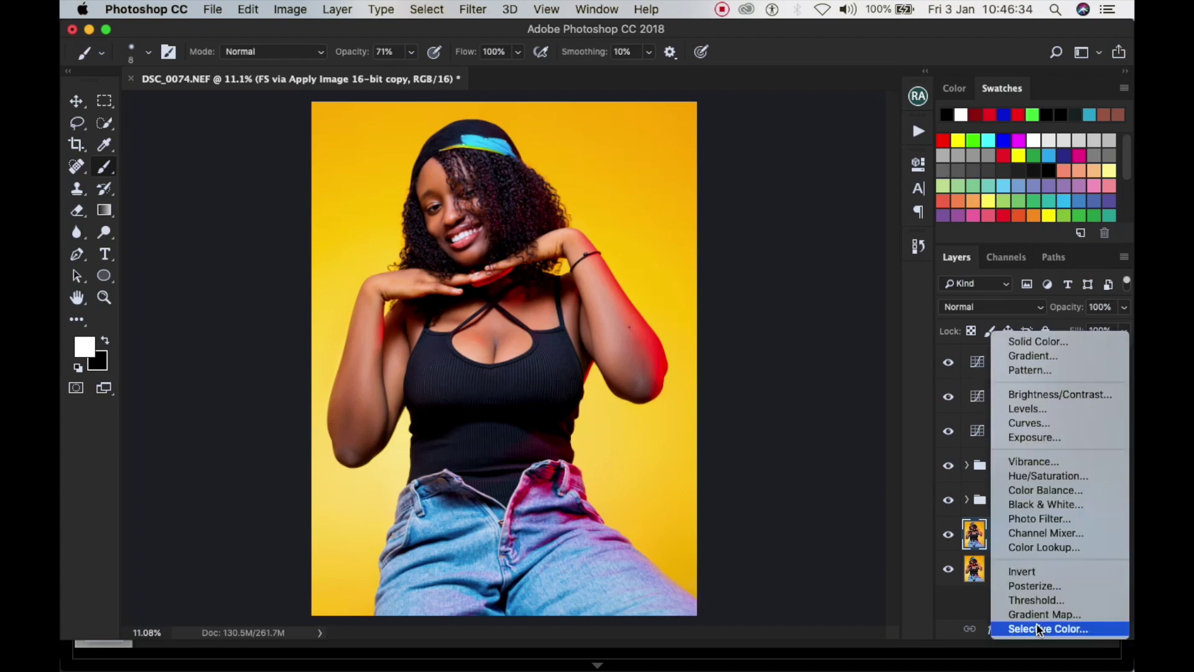
pyautogui.click(1041, 423)
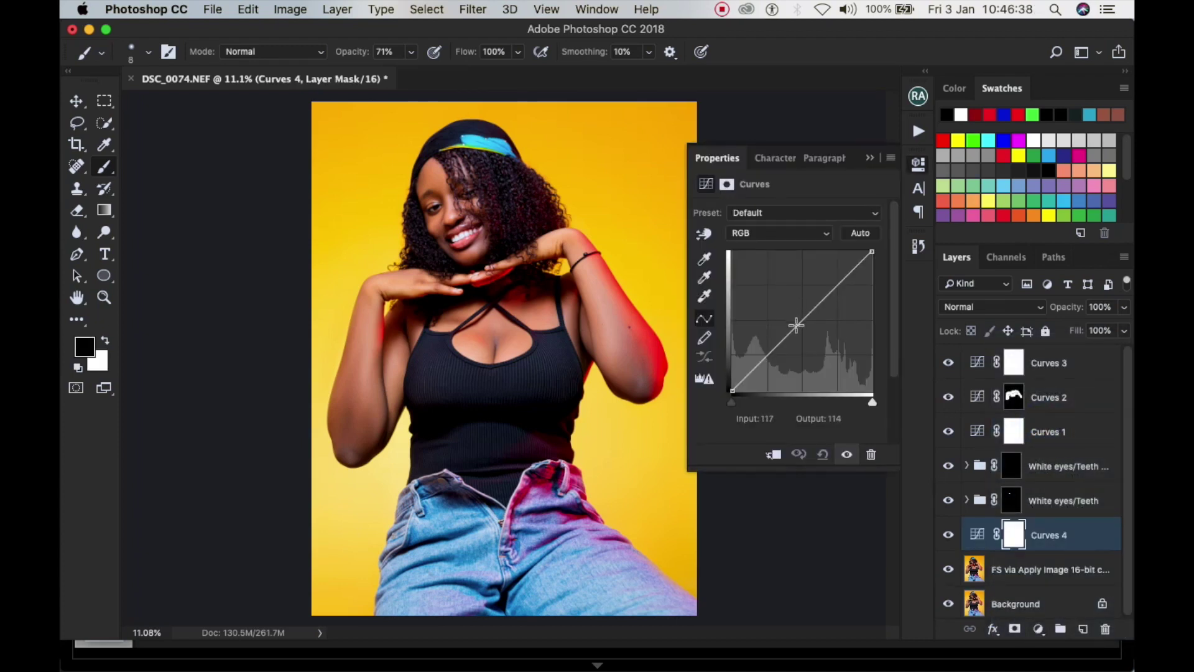
pyautogui.moveTo(796, 325); pyautogui.dragTo(797, 325)
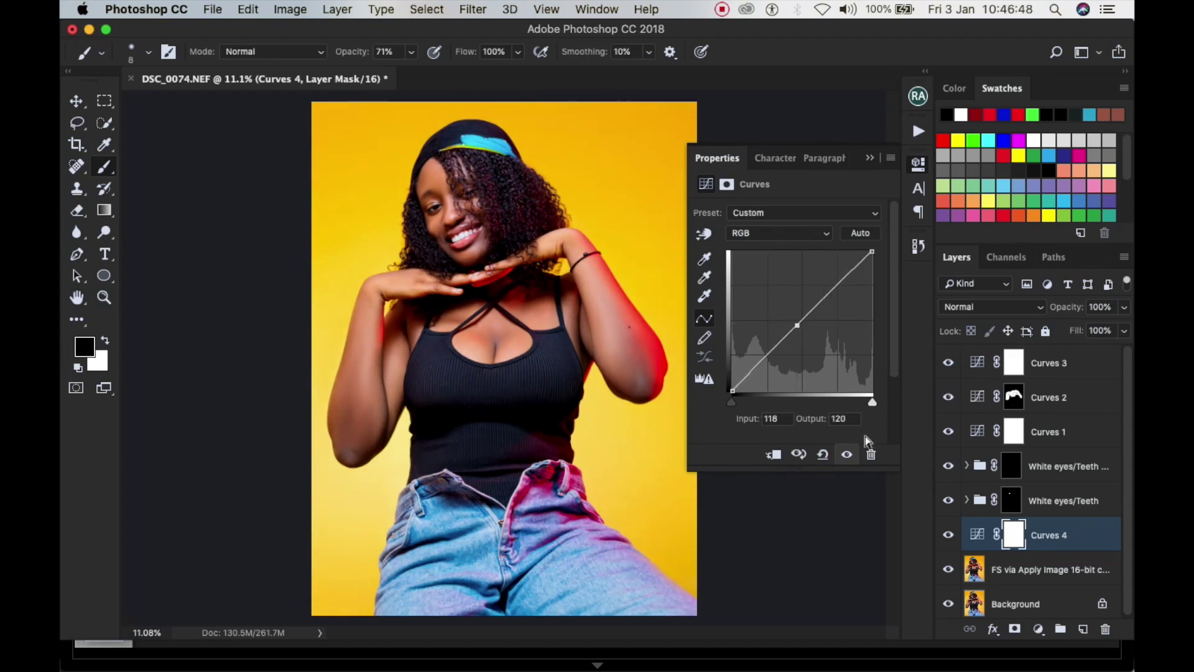
pyautogui.click(915, 162)
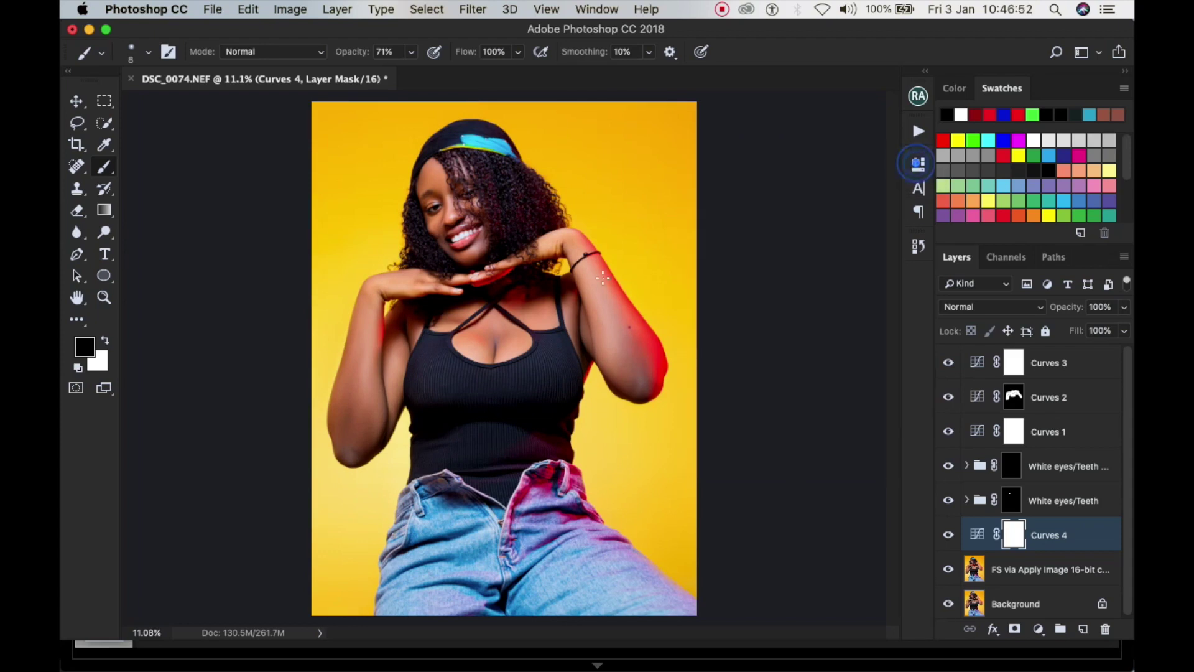
# Add a Hue/Saturation adjustment layer directly above Curves 4
pyautogui.press('super+minus')
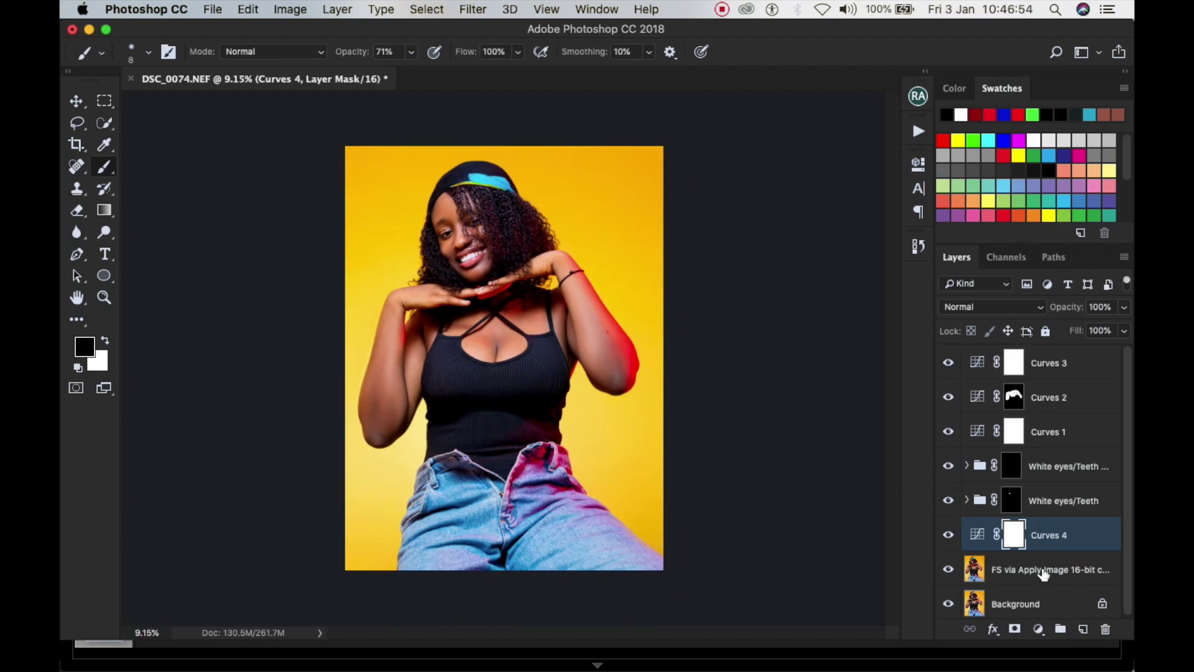
pyautogui.click(1038, 628)
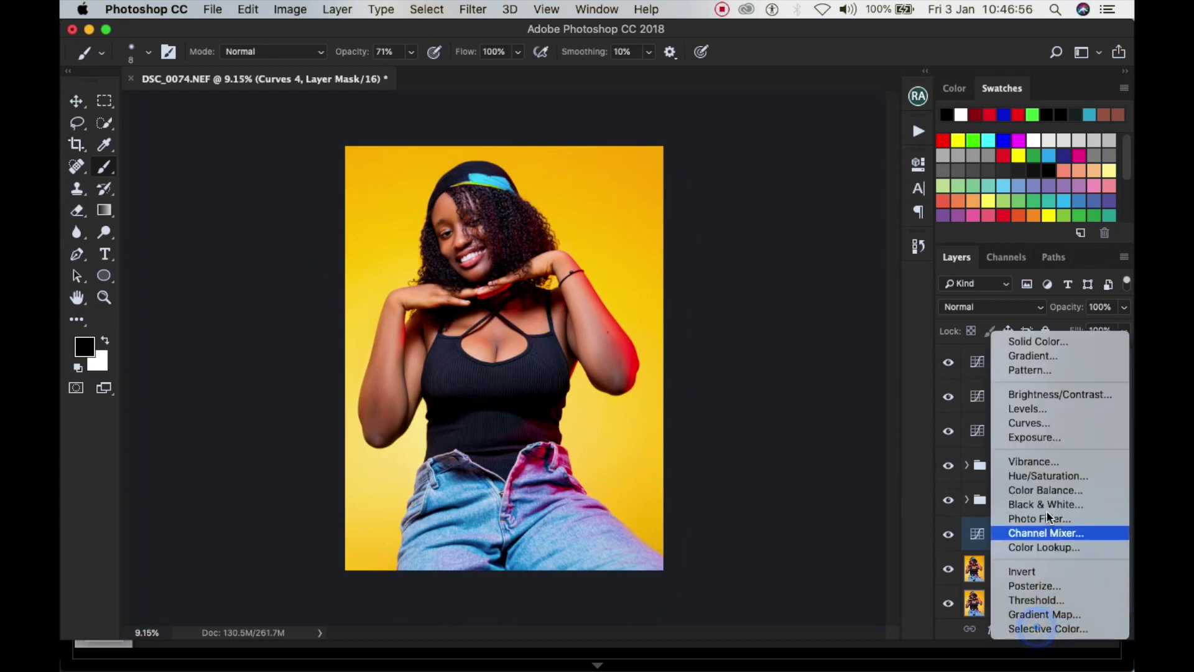
pyautogui.click(1052, 476)
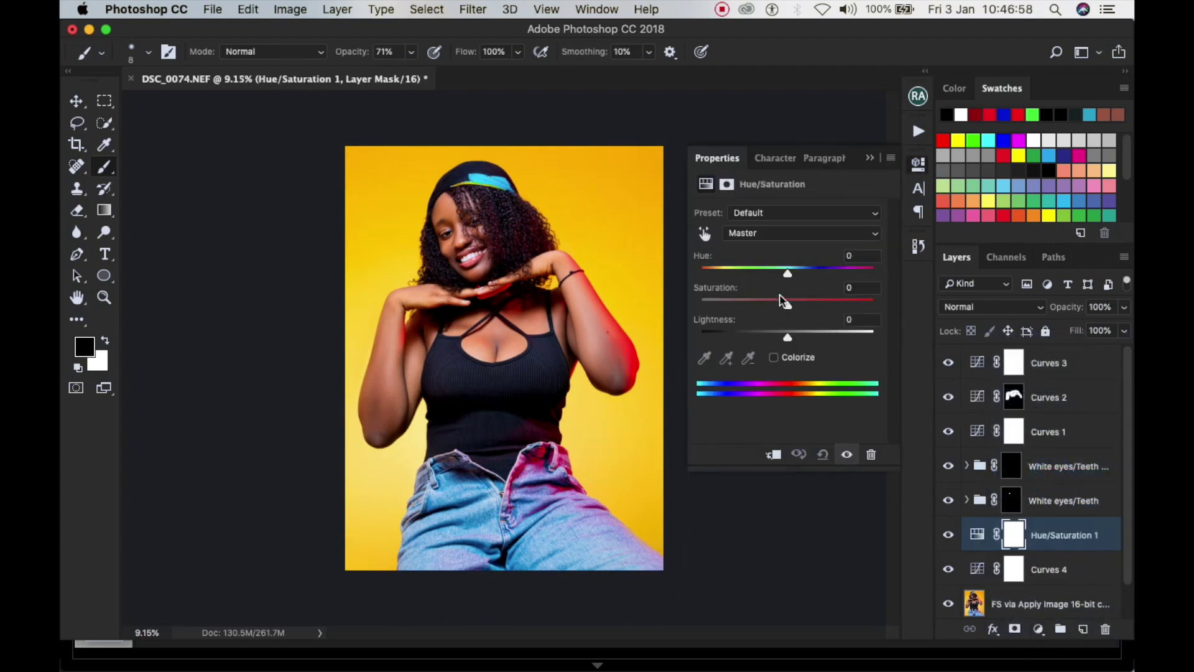
pyautogui.scroll(2, 543, 212)
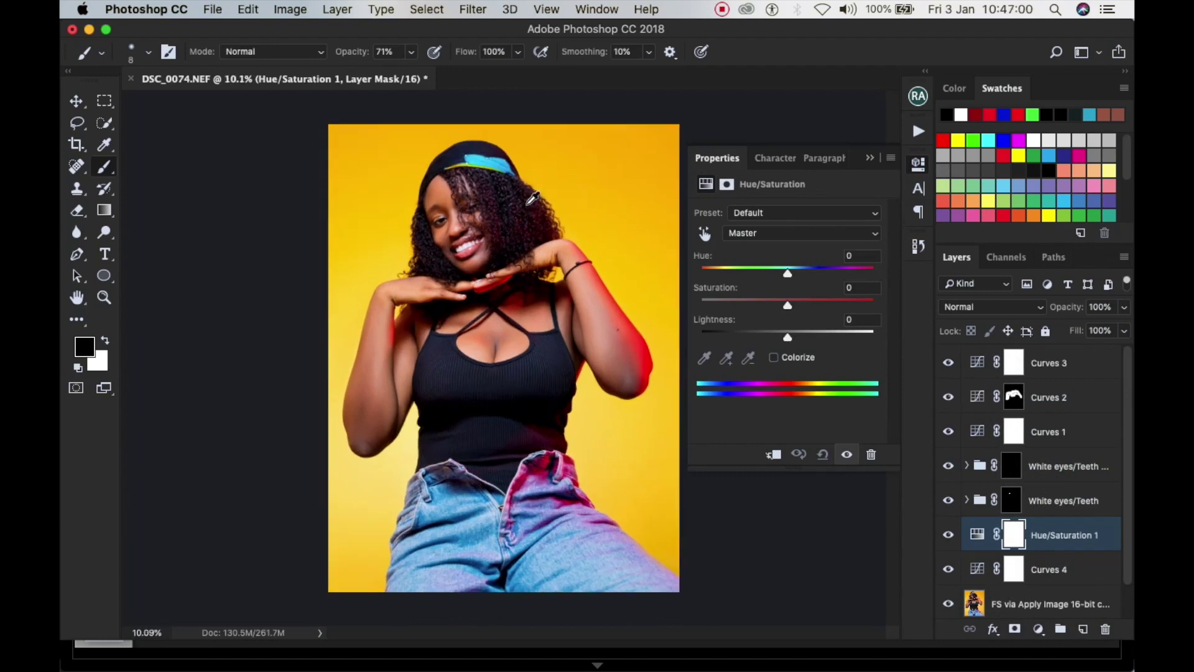
pyautogui.scroll(-1, 568, 194)
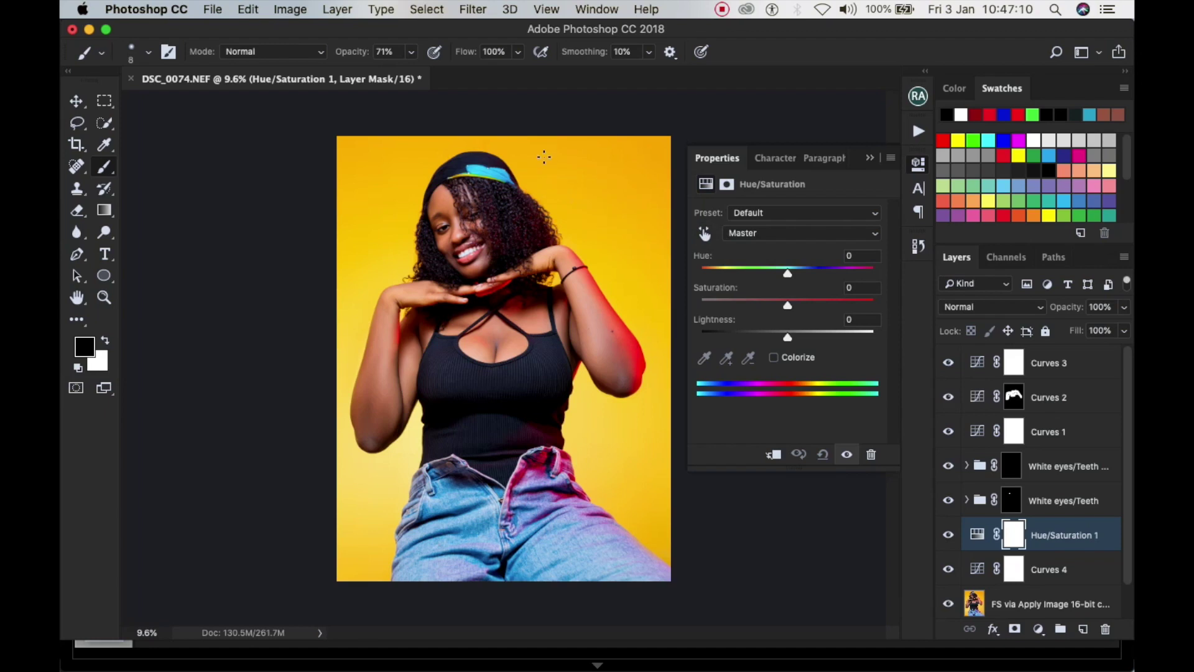
# Sample the yellow background for Hue/Saturation and set the Yellows to hue -6, saturation +10 and lightness +1
pyautogui.click(705, 232)
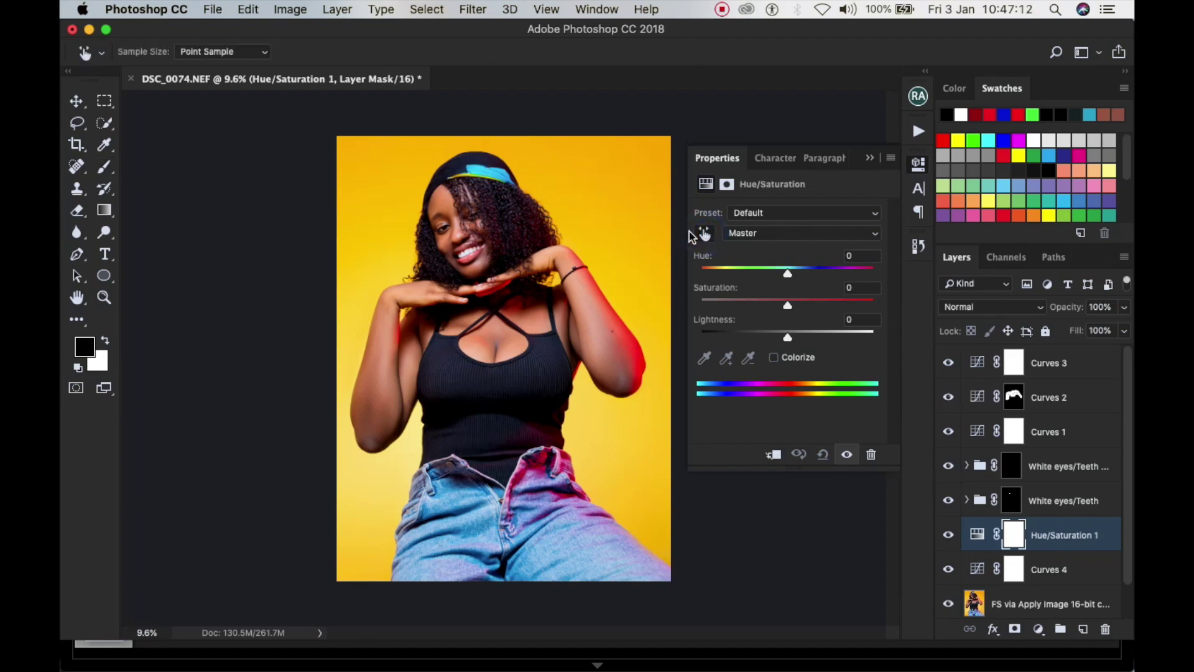
pyautogui.click(615, 200)
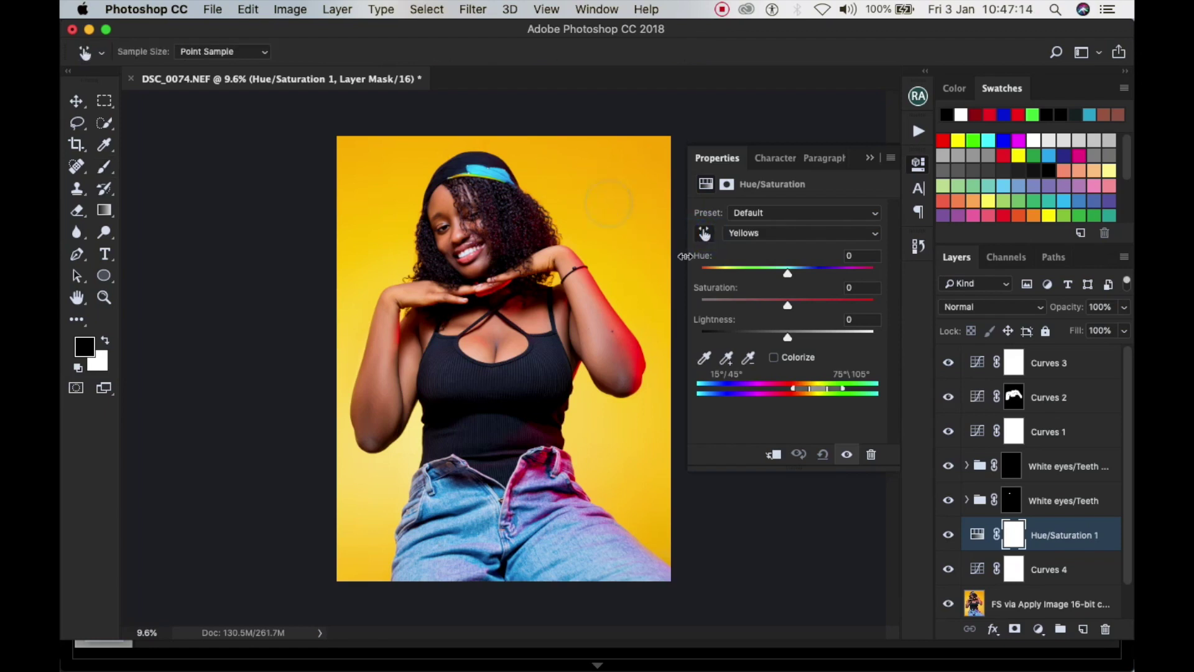
pyautogui.moveTo(786, 272); pyautogui.dragTo(782, 272)
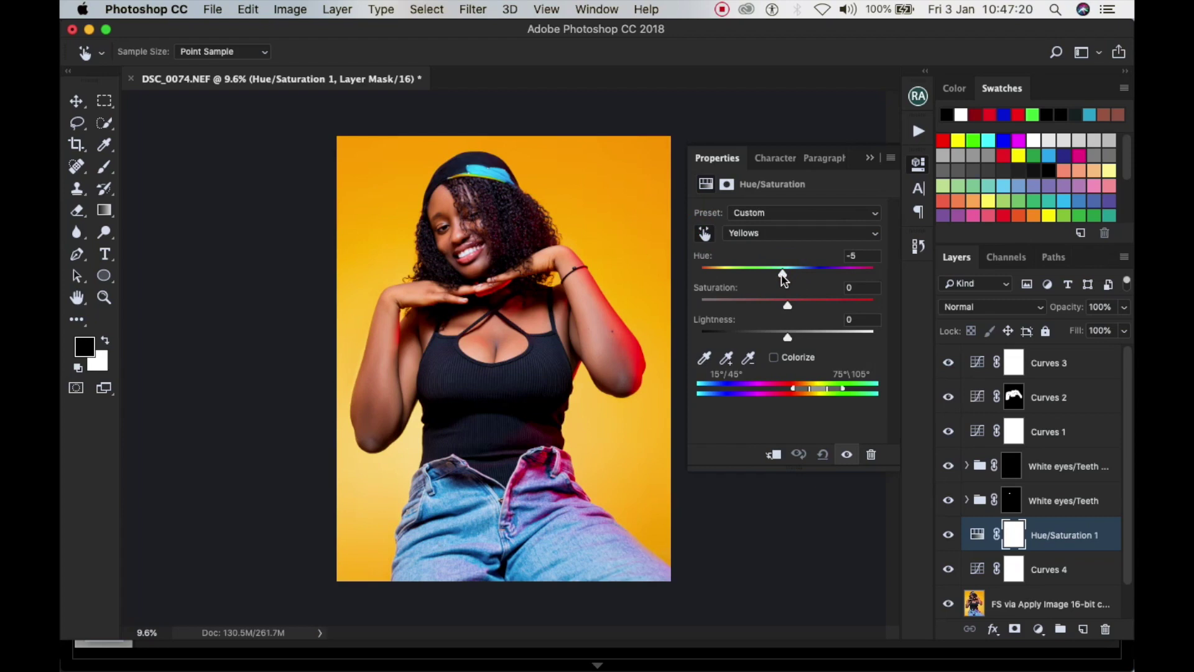
pyautogui.moveTo(788, 306); pyautogui.dragTo(796, 309)
pyautogui.moveTo(787, 340); pyautogui.dragTo(789, 339)
pyautogui.click(783, 274)
pyautogui.moveTo(783, 278); pyautogui.dragTo(782, 278)
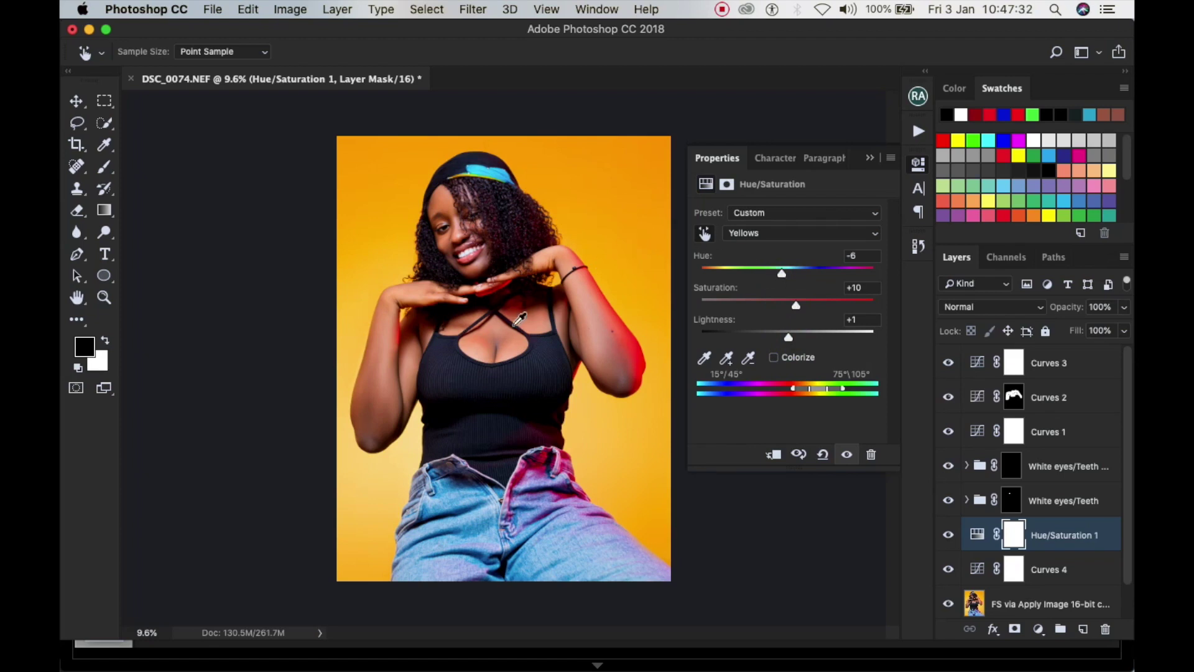
# Sample the red arm light and the jeans to raise the Reds and Blues saturation slightly, and close the Hue/Saturation settings
pyautogui.click(631, 331)
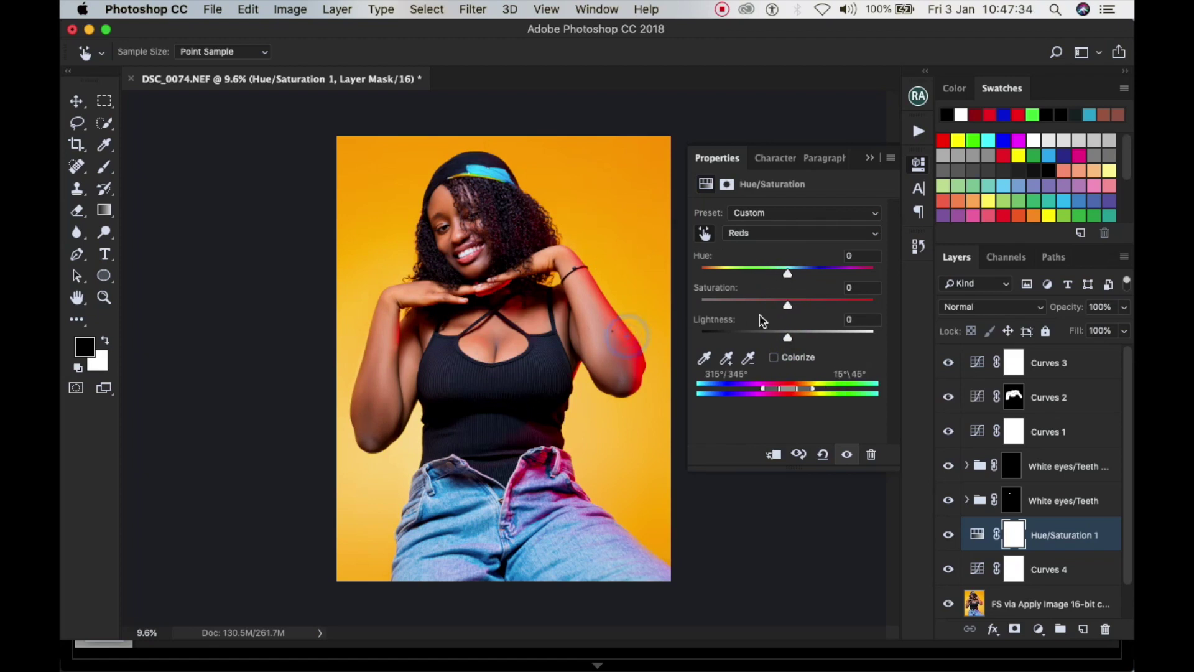
pyautogui.moveTo(790, 309); pyautogui.dragTo(792, 310)
pyautogui.click(589, 538)
pyautogui.moveTo(788, 305); pyautogui.dragTo(798, 307)
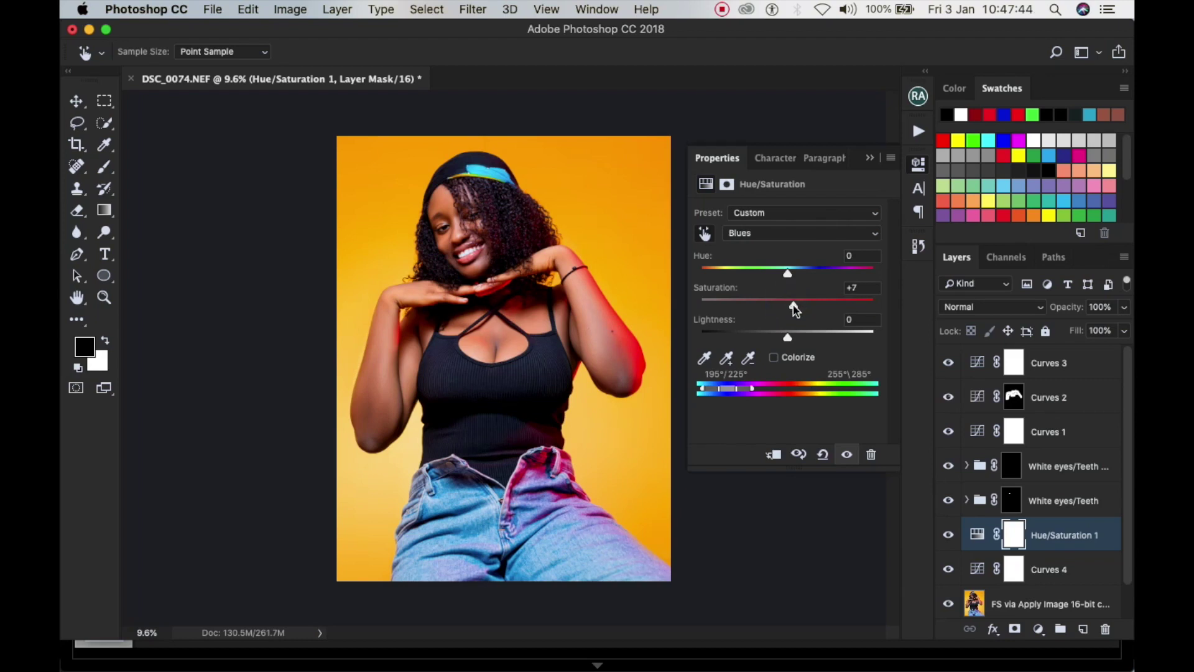
pyautogui.moveTo(797, 308); pyautogui.dragTo(791, 304)
pyautogui.click(919, 166)
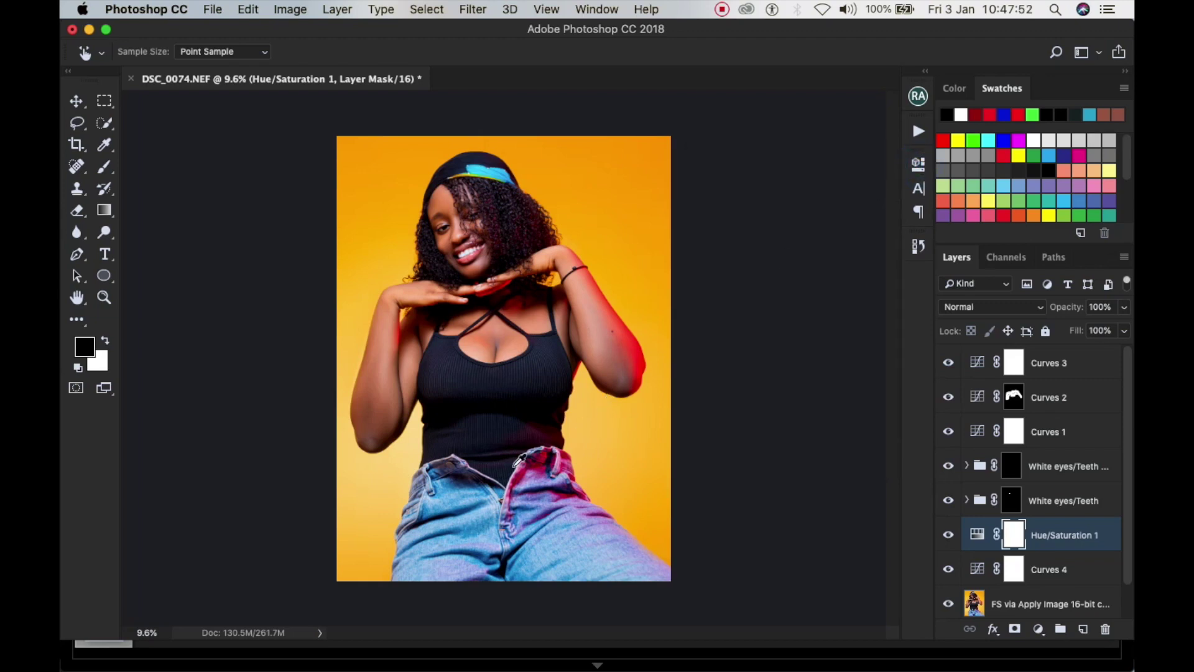
# Refine the Curves 3 adjustment by lowering its midtone point slightly and setting the black point to input 8, output 0
pyautogui.scroll(-1, 519, 459)
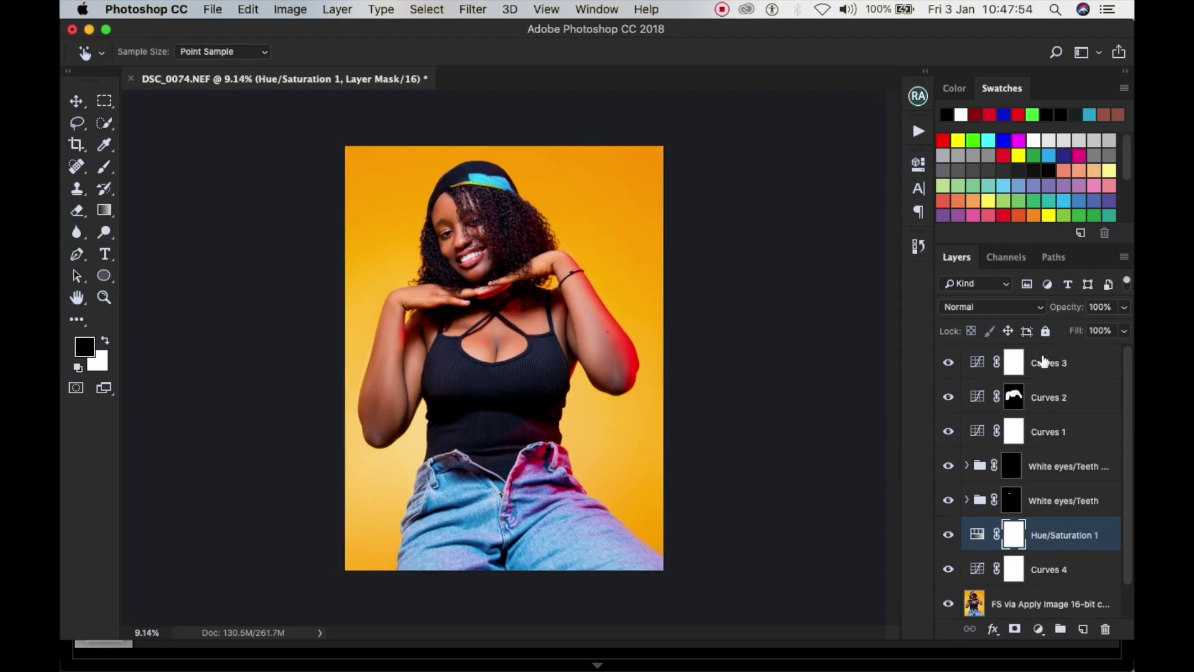
pyautogui.click(1062, 576)
pyautogui.press('b')
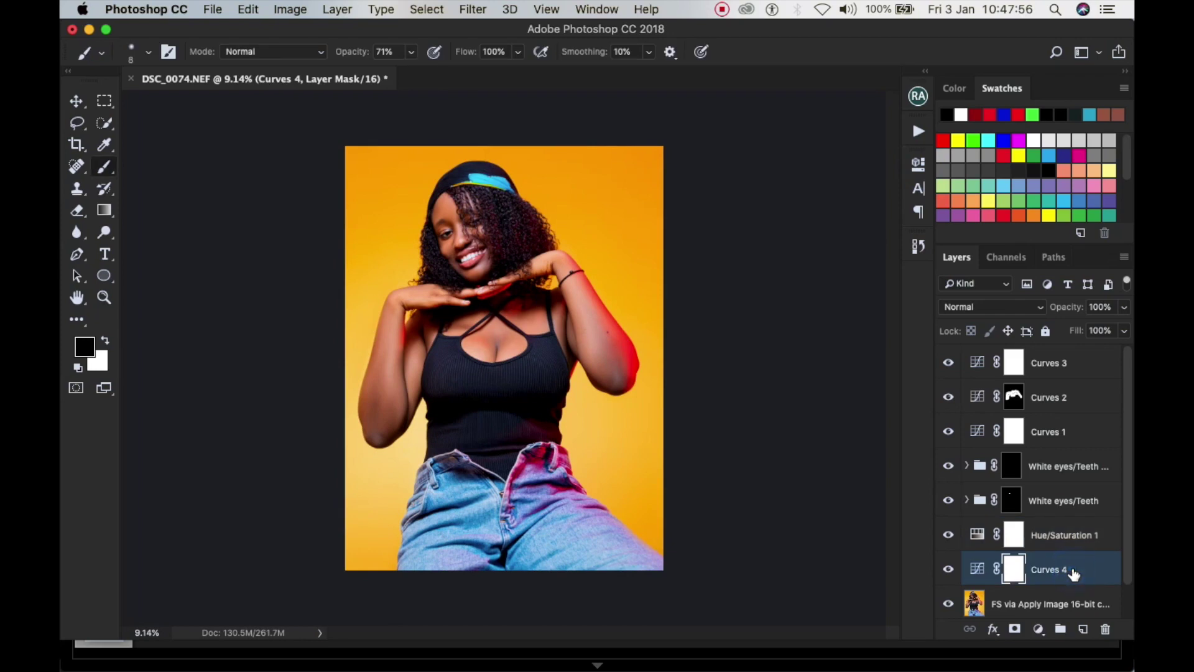
pyautogui.click(1070, 368)
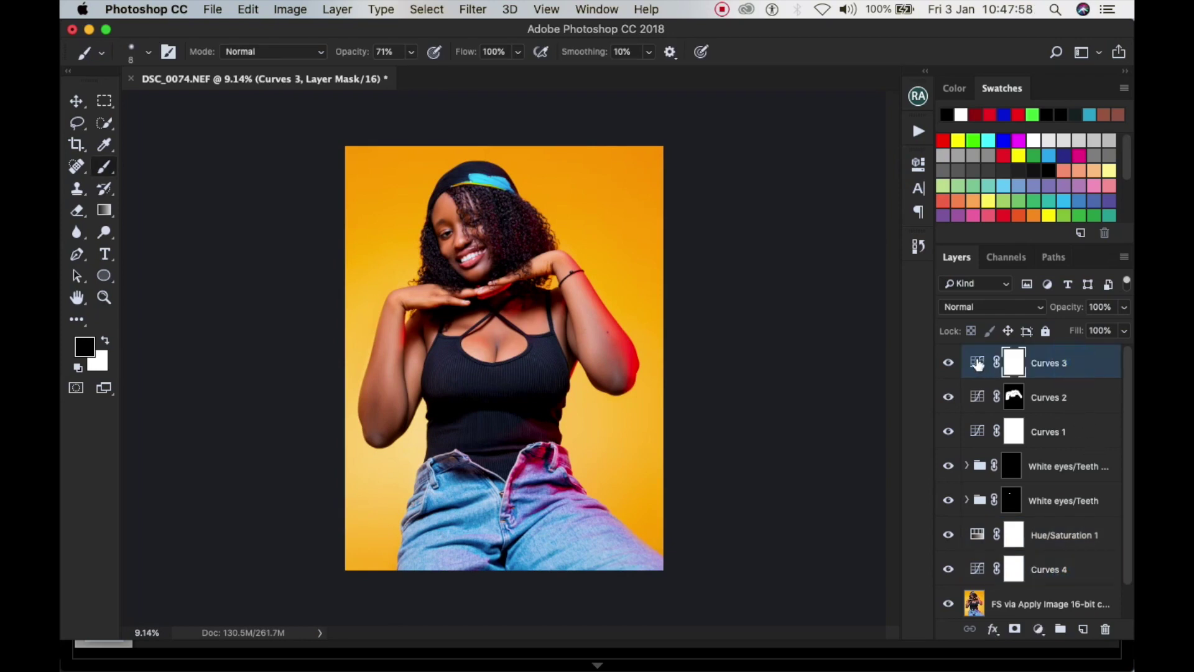
pyautogui.doubleClick(978, 363)
pyautogui.moveTo(791, 322); pyautogui.dragTo(789, 326)
pyautogui.moveTo(735, 406); pyautogui.dragTo(737, 408)
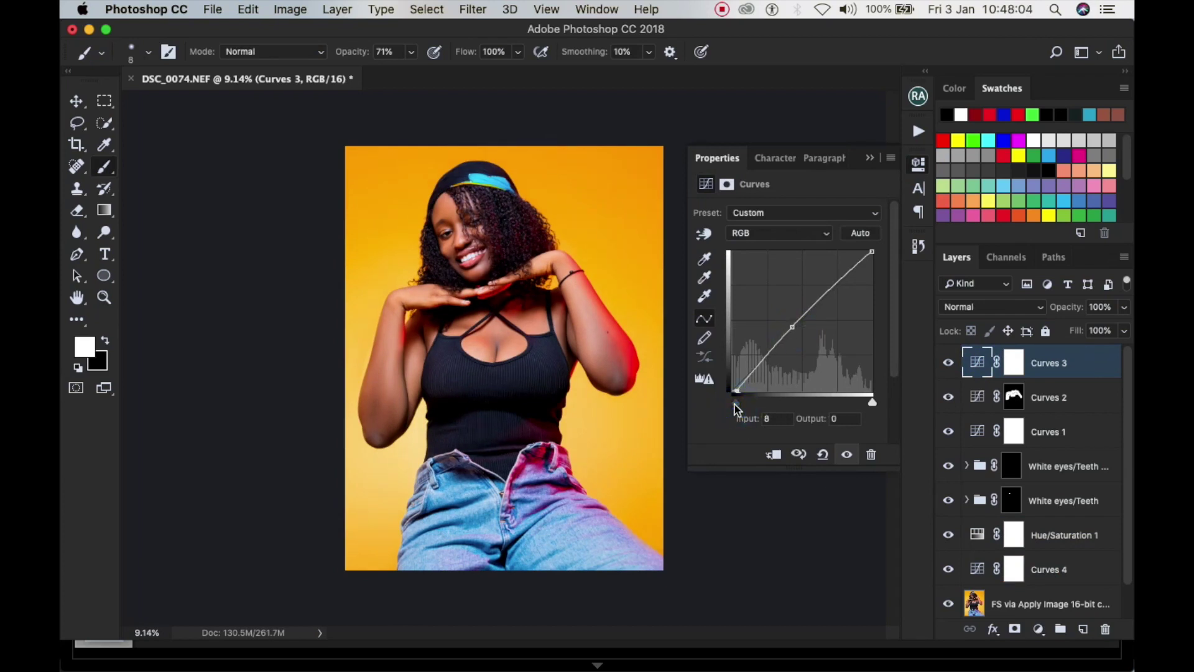
pyautogui.click(918, 185)
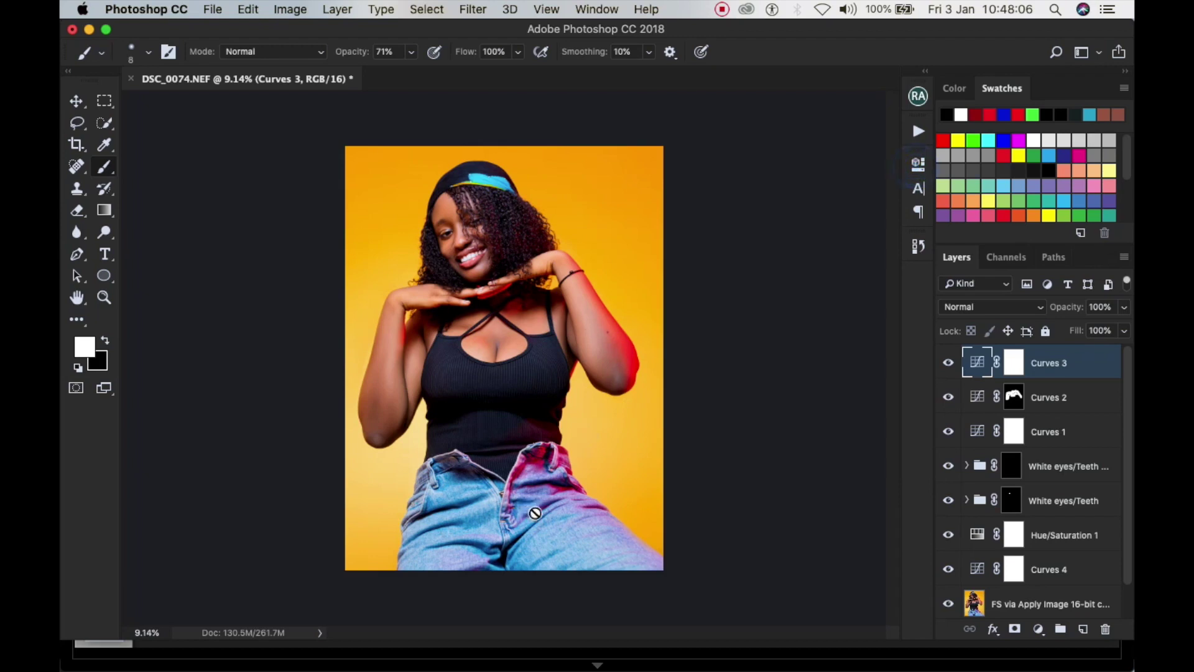
# Select the FS via Apply Image copy layer and run the Retouching Academy Sharpen Image action
pyautogui.scroll(2, 535, 513)
pyautogui.scroll(-3, 566, 373)
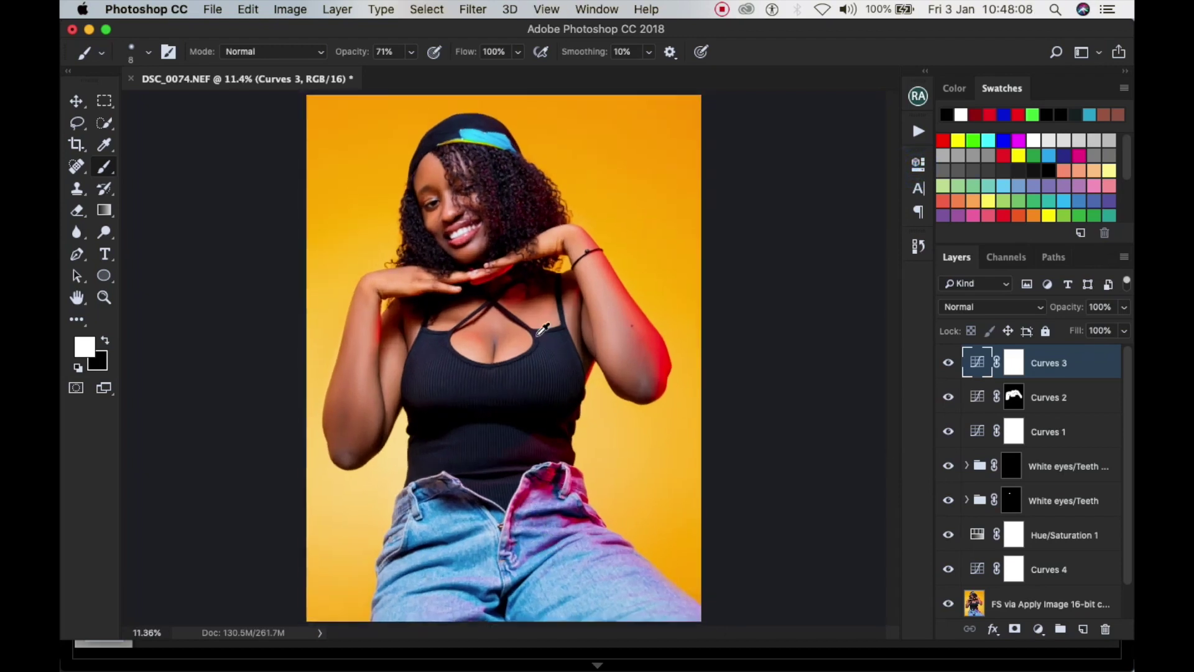
pyautogui.scroll(6, 473, 214)
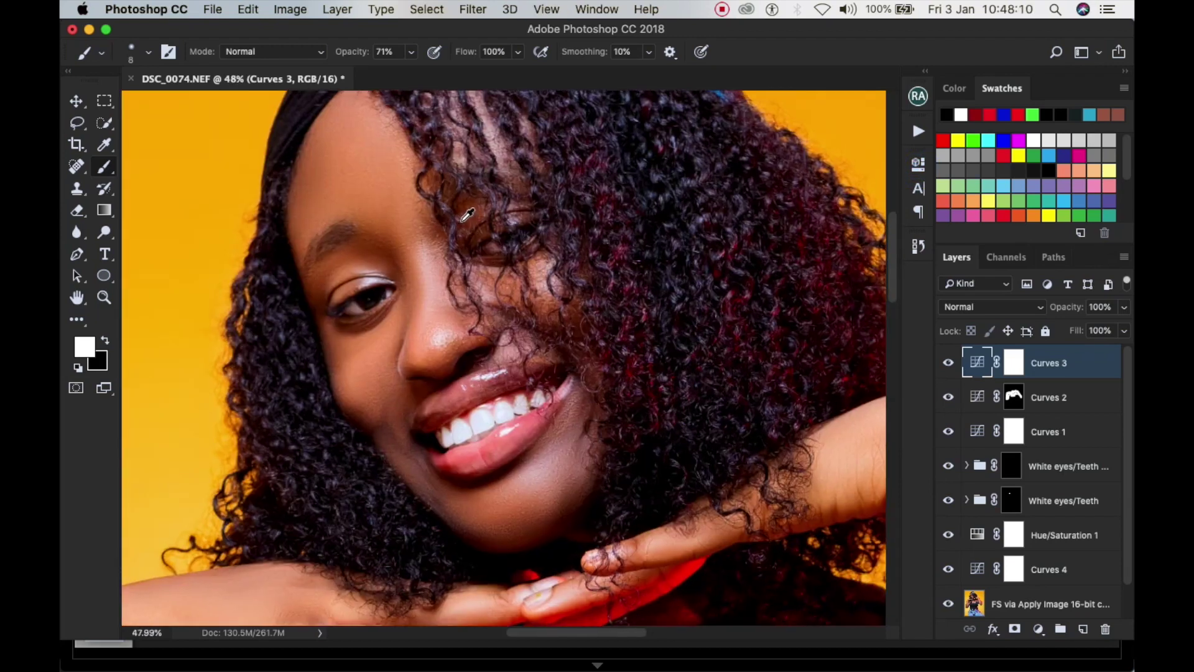
pyautogui.scroll(-1, 1045, 560)
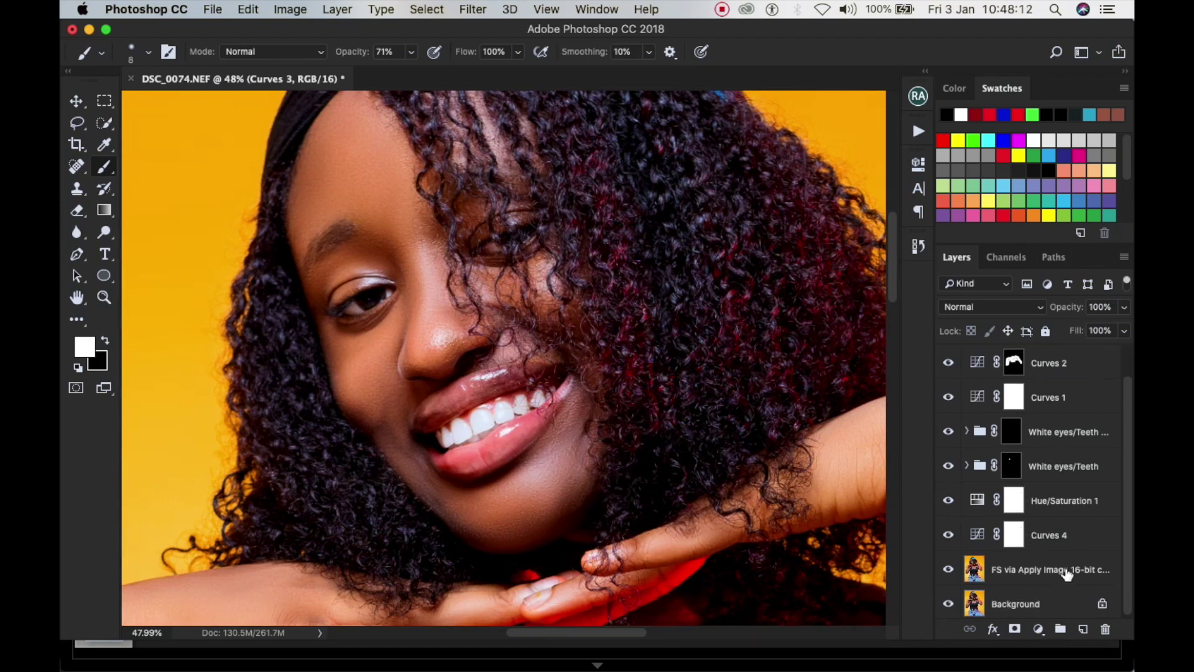
pyautogui.click(1067, 573)
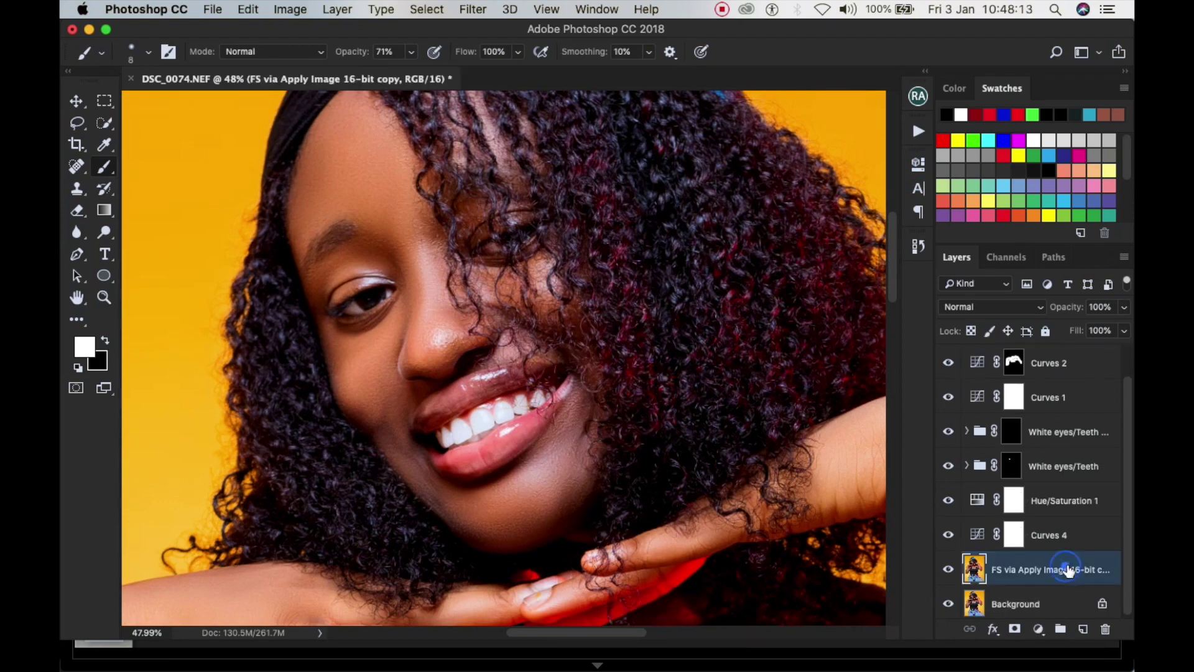
pyautogui.click(918, 97)
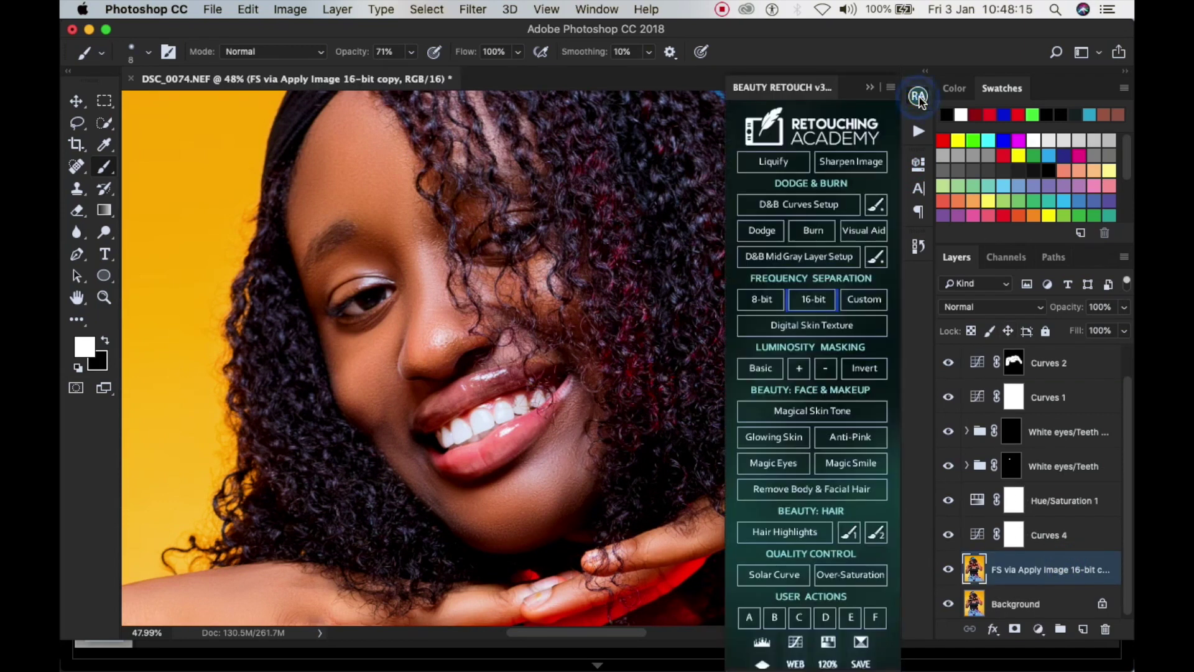
pyautogui.click(853, 163)
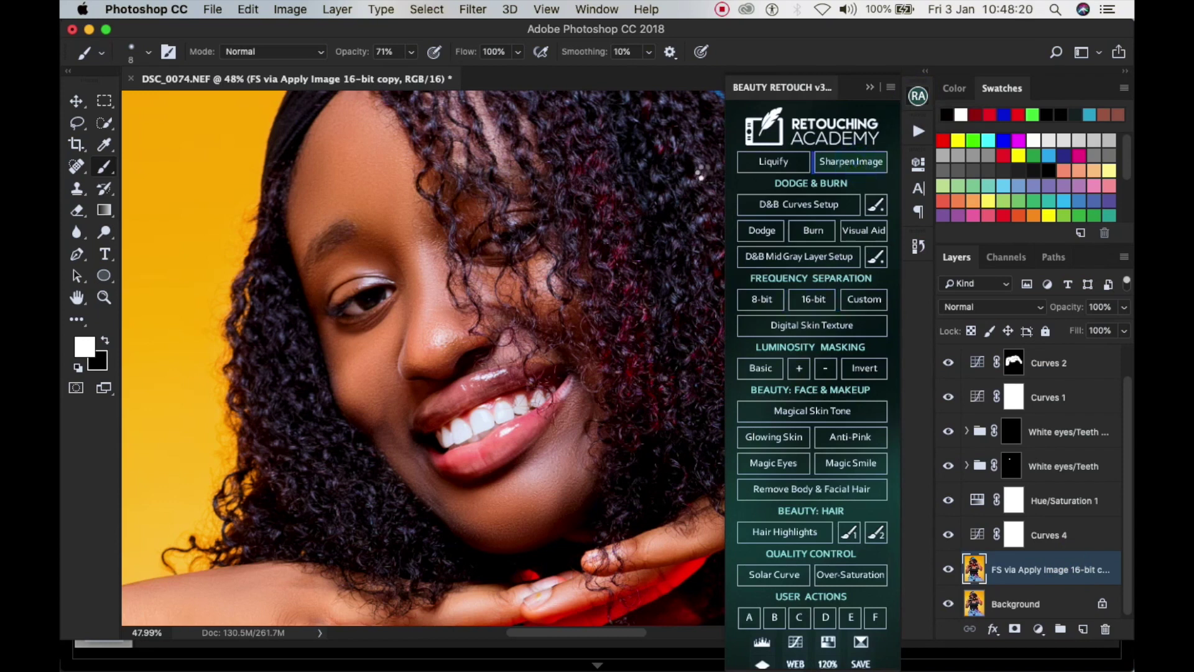
pyautogui.click(918, 96)
# Paint black on the sharpening layer's mask over the curls at the forehead, using a 250 px brush at 100% opacity
pyautogui.scroll(-2, 509, 316)
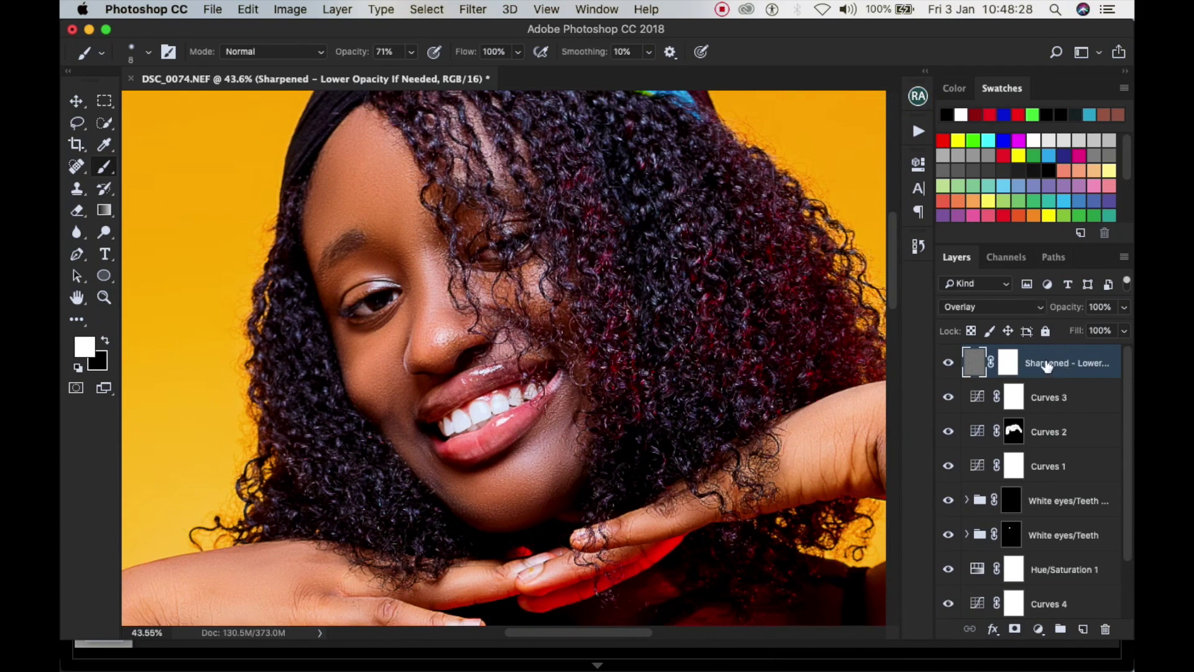
pyautogui.scroll(-5, 837, 309)
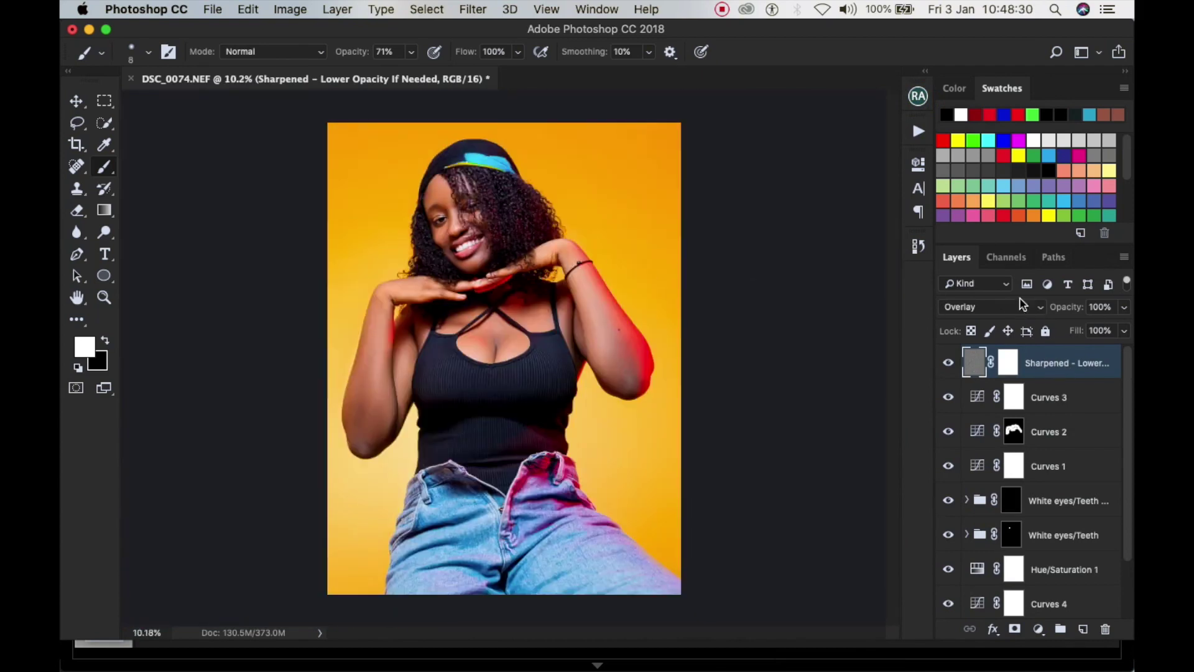
pyautogui.scroll(3, 443, 175)
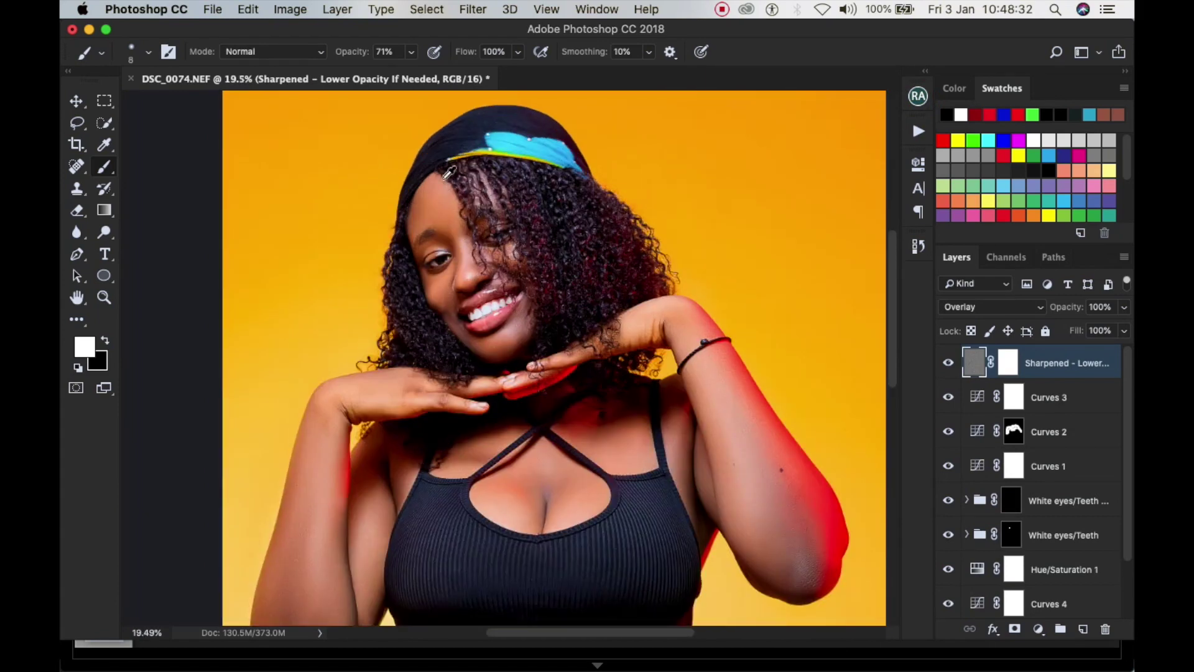
pyautogui.scroll(3, 463, 201)
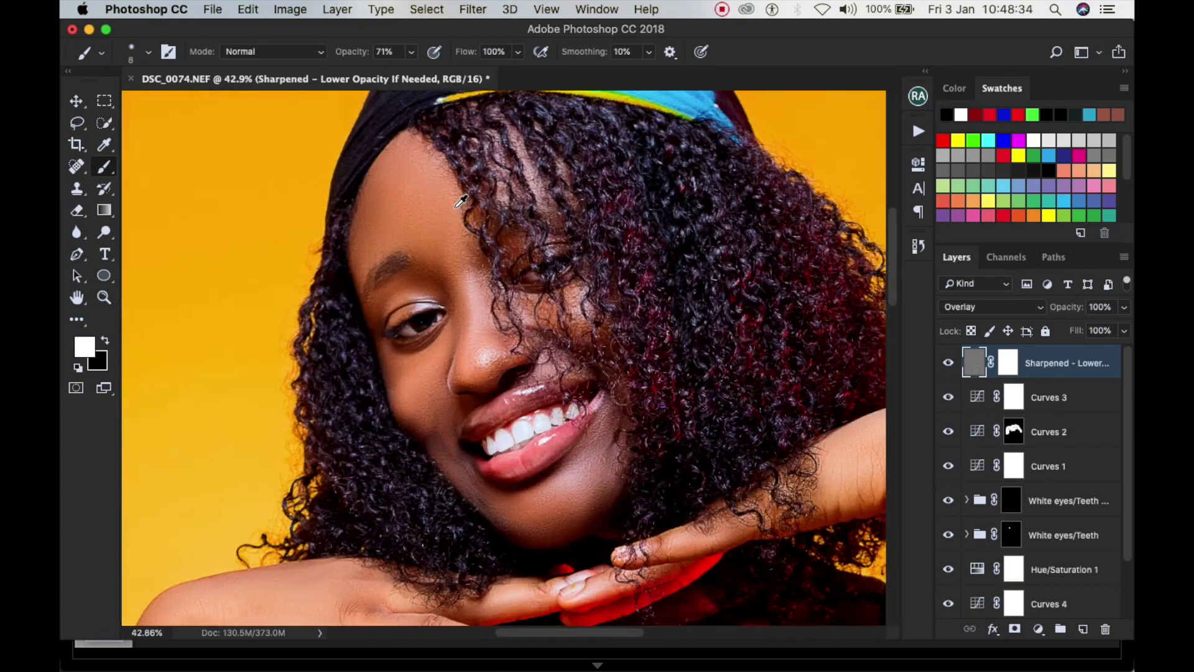
pyautogui.scroll(-1, 461, 200)
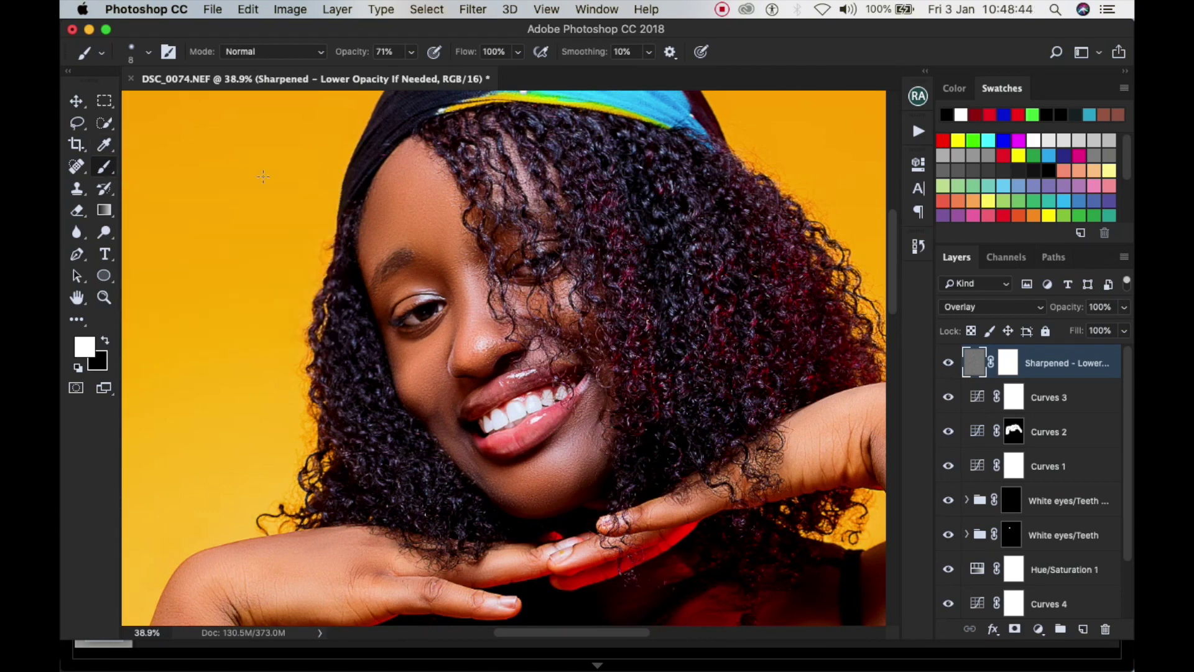
pyautogui.rightClick(105, 173)
pyautogui.click(162, 168)
pyautogui.press('0')
pyautogui.press(']')
pyautogui.press(']')
pyautogui.press(']')
pyautogui.press(']')
pyautogui.press(']')
pyautogui.press(']')
pyautogui.press(']')
pyautogui.press(']')
pyautogui.press(']')
pyautogui.press(']')
pyautogui.press(']')
pyautogui.press(']')
pyautogui.press(']')
pyautogui.press(']')
pyautogui.press(']')
pyautogui.press(']')
pyautogui.hscroll(5, 626, 228)
pyautogui.scroll(2, 626, 227)
pyautogui.click(1014, 369)
pyautogui.press('x')
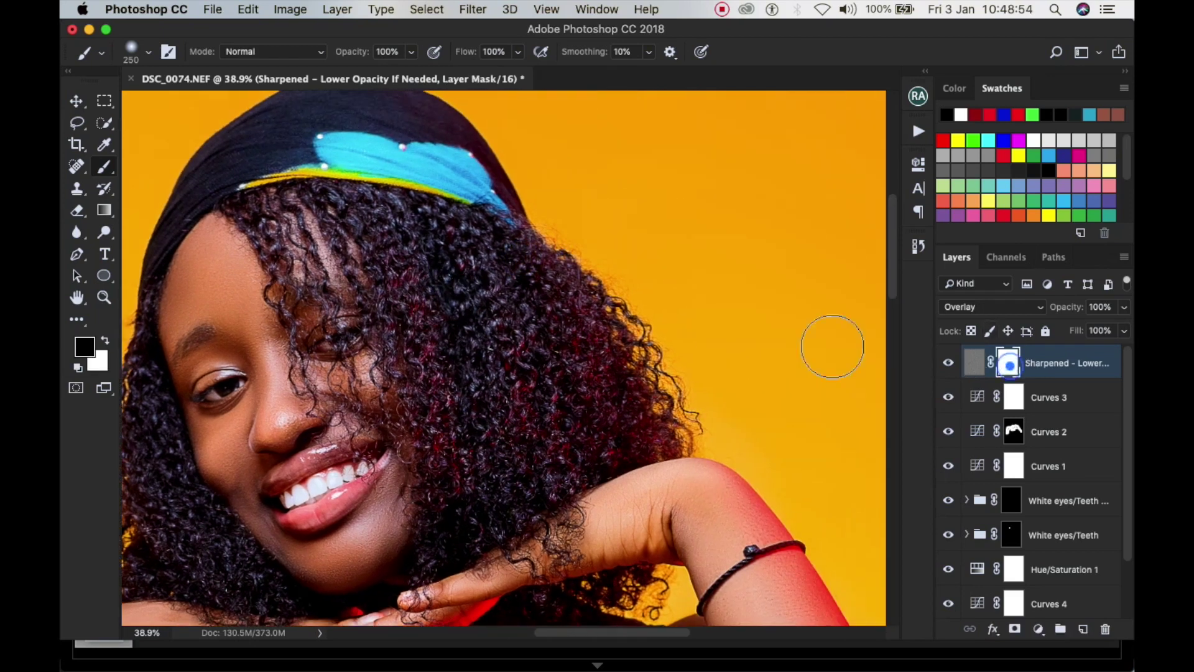
pyautogui.moveTo(327, 222)
pyautogui.mouseDown()
pyautogui.moveTo(305, 221)
pyautogui.moveTo(405, 227)
pyautogui.moveTo(458, 248)
pyautogui.moveTo(533, 309)
pyautogui.moveTo(514, 267)
pyautogui.moveTo(597, 349)
pyautogui.moveTo(416, 303)
pyautogui.moveTo(281, 231)
pyautogui.mouseUp()
pyautogui.press('p')
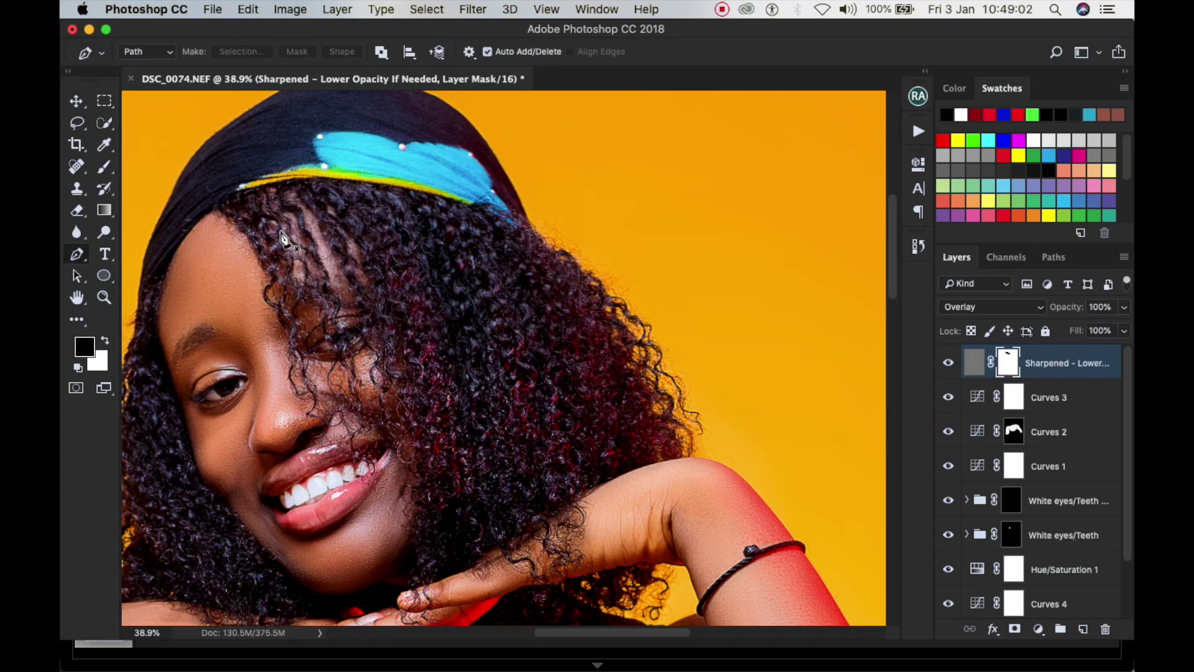
pyautogui.press('b')
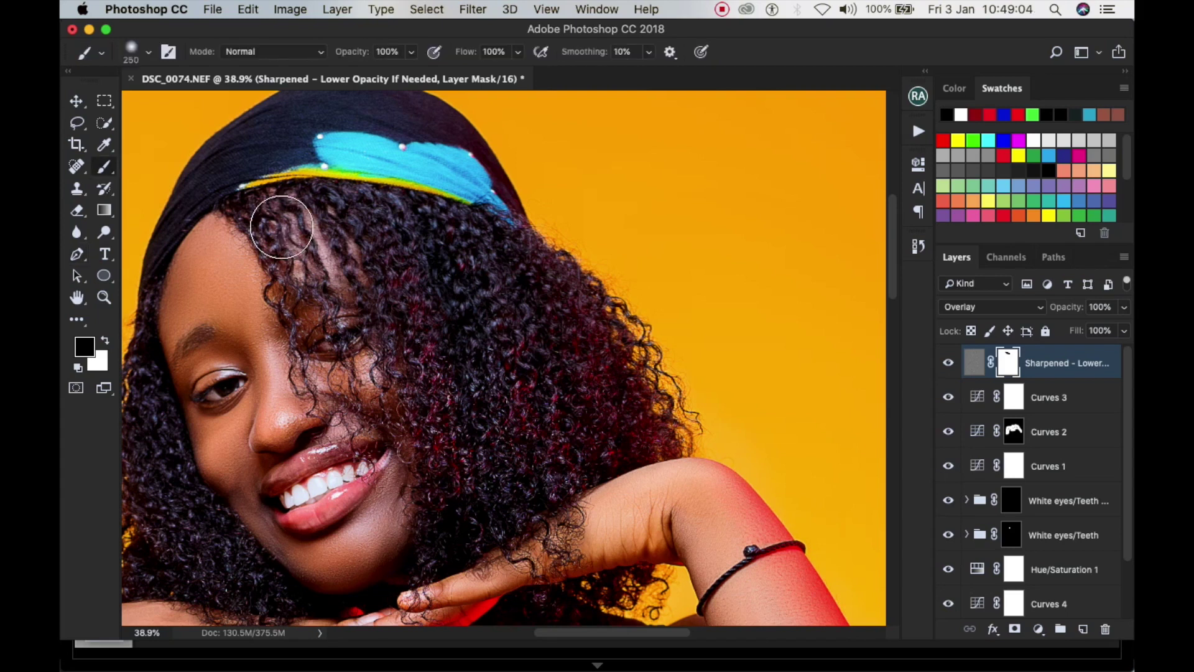
# Continue masking the sharpening off the curls around the face with a black brush resized to 200 px
pyautogui.press('[')
pyautogui.press('[')
pyautogui.press('[')
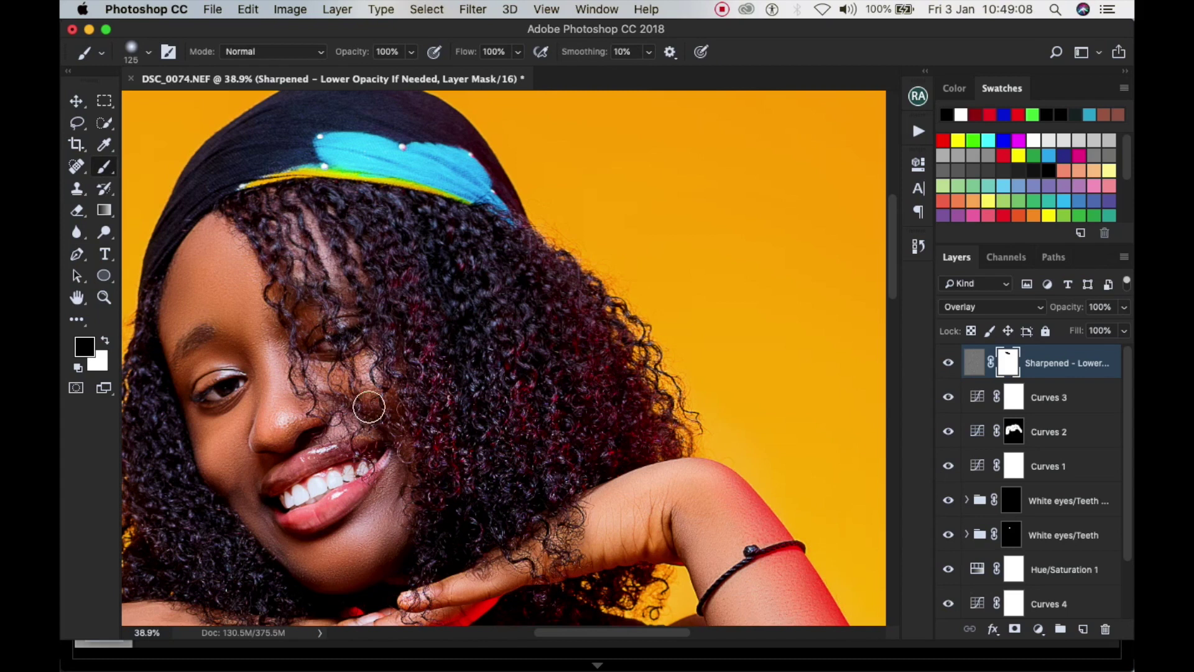
pyautogui.press(']')
pyautogui.press(']')
pyautogui.press(']')
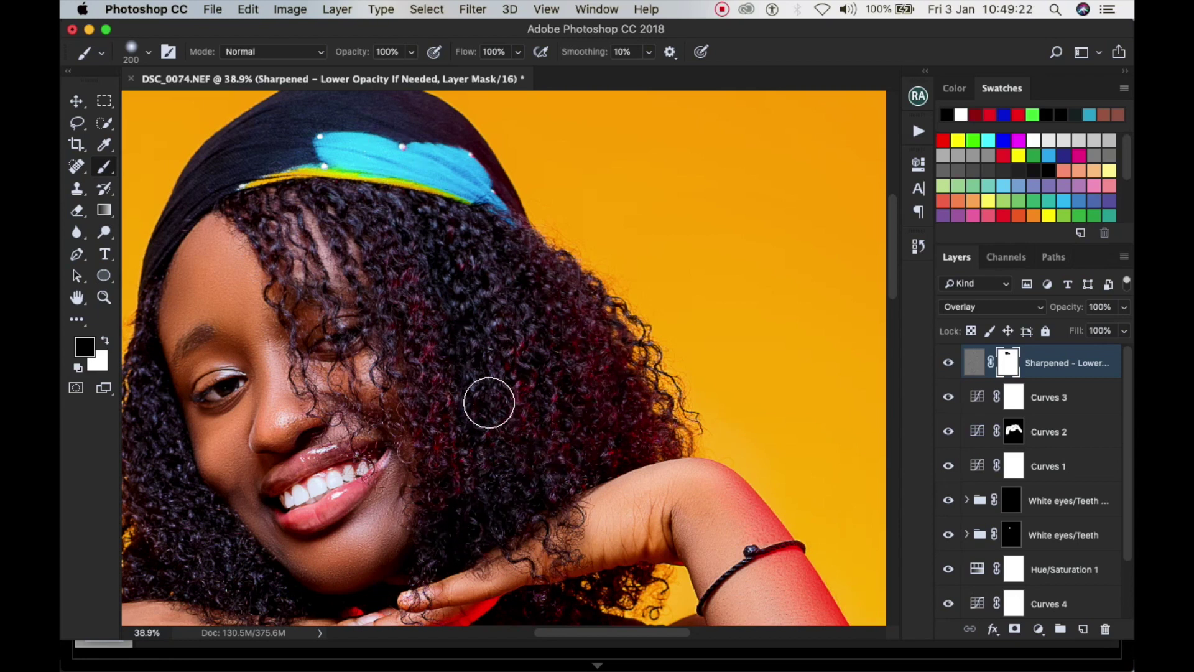
pyautogui.moveTo(370, 414); pyautogui.dragTo(598, 290)
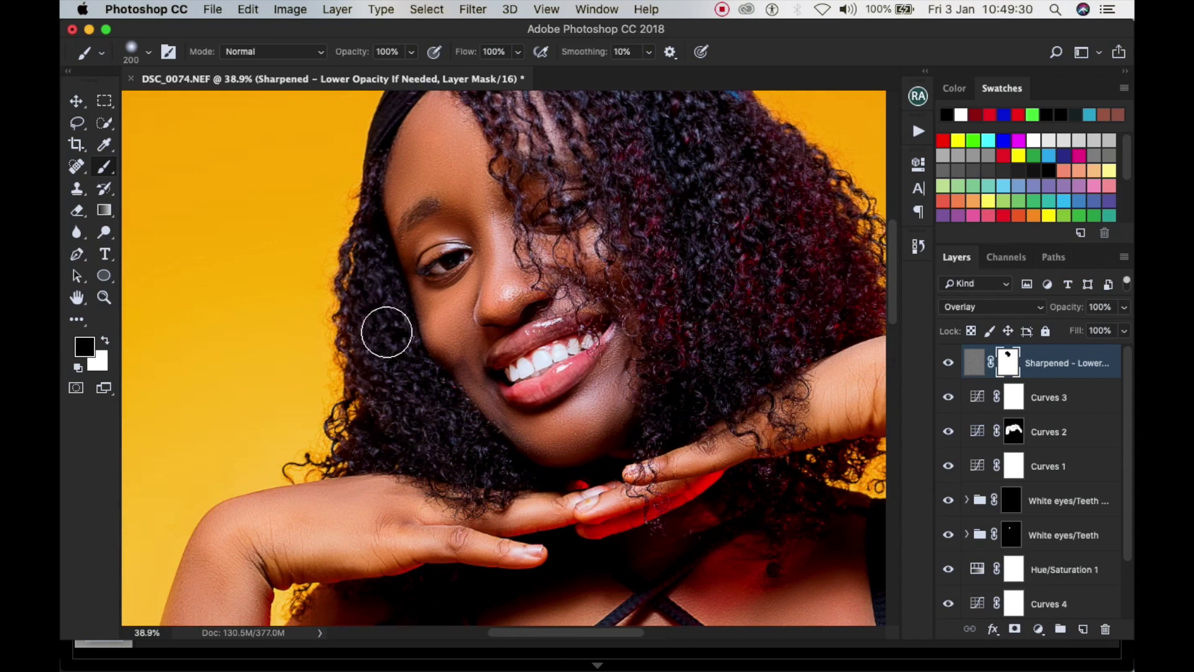
pyautogui.click(735, 361)
pyautogui.moveTo(722, 374)
pyautogui.mouseDown()
pyautogui.moveTo(714, 346)
pyautogui.moveTo(701, 392)
pyautogui.moveTo(755, 315)
pyautogui.moveTo(709, 233)
pyautogui.moveTo(687, 349)
pyautogui.moveTo(765, 472)
pyautogui.moveTo(792, 474)
pyautogui.moveTo(772, 488)
pyautogui.moveTo(808, 474)
pyautogui.moveTo(519, 485)
pyautogui.moveTo(405, 418)
pyautogui.moveTo(378, 380)
pyautogui.mouseUp()
# Inspect the sharpened face and hair, and lower the sharpening layer's opacity to 60%
pyautogui.scroll(-1, 764, 472)
pyautogui.scroll(-5, 381, 360)
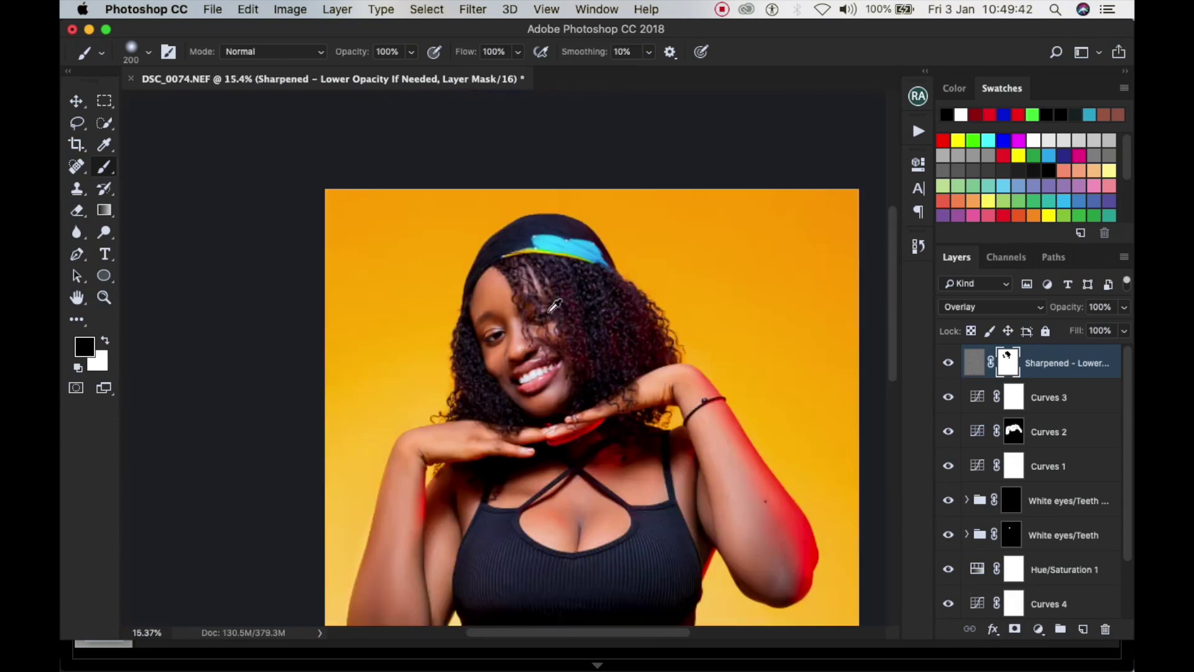
pyautogui.scroll(4, 544, 265)
pyautogui.scroll(2, 544, 266)
pyautogui.scroll(2, 474, 395)
pyautogui.scroll(2, 533, 413)
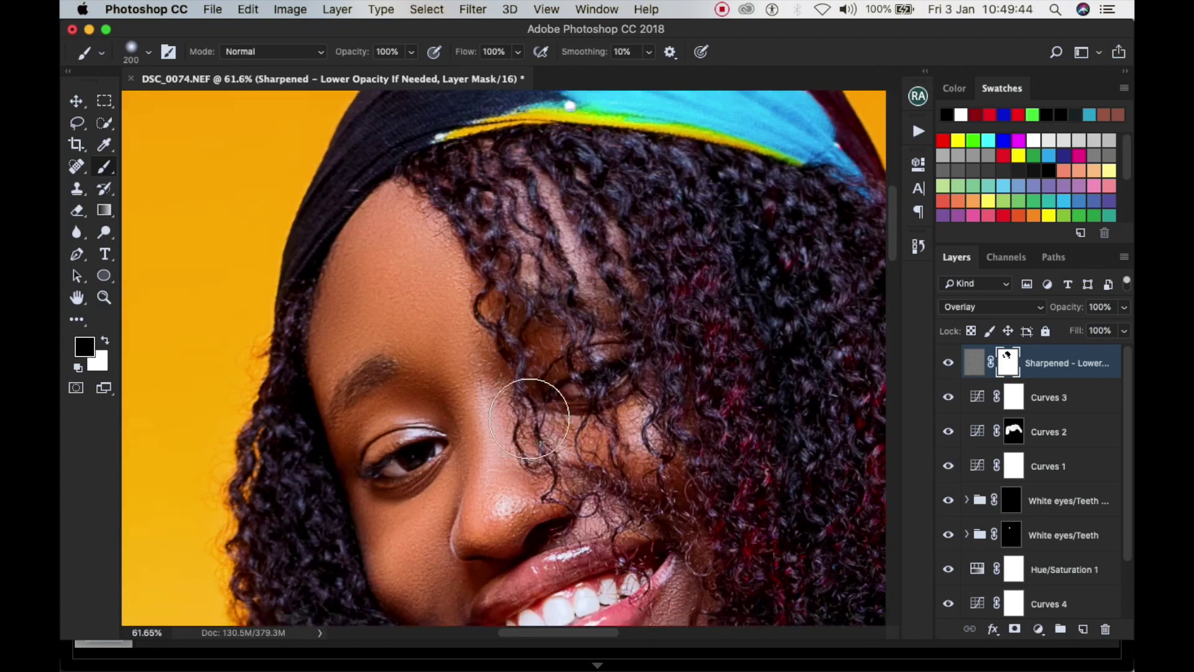
pyautogui.scroll(-4, 543, 421)
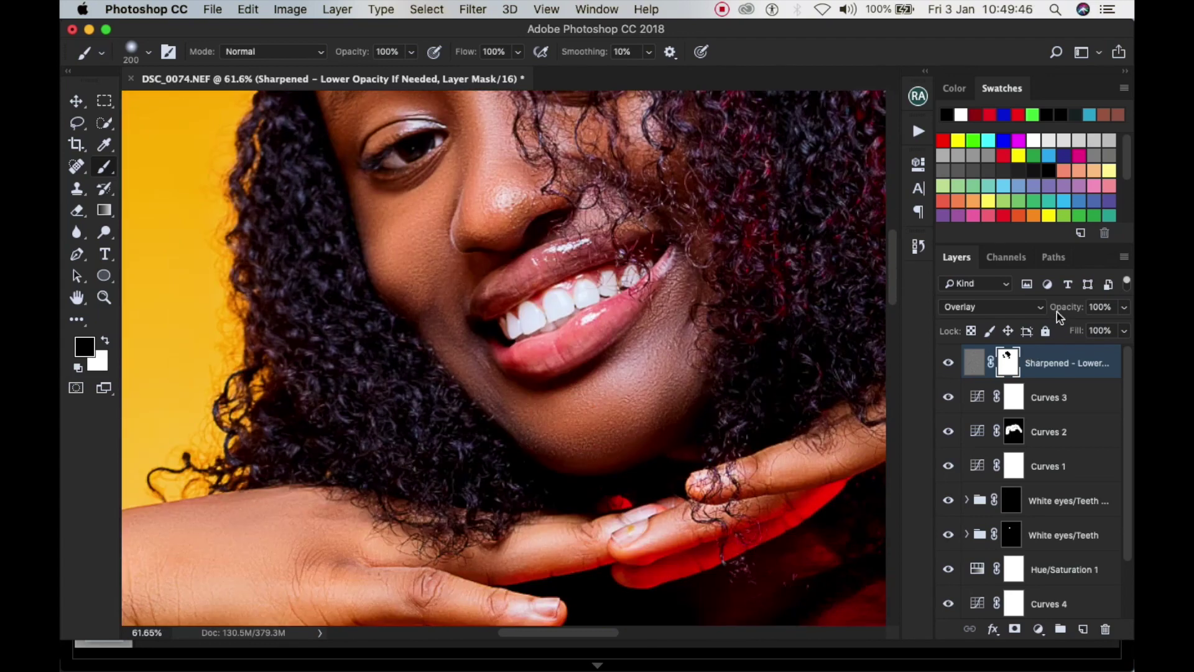
pyautogui.moveTo(1057, 311)
pyautogui.mouseDown()
pyautogui.moveTo(1037, 315)
pyautogui.moveTo(1070, 309)
pyautogui.moveTo(1053, 315)
pyautogui.mouseUp()
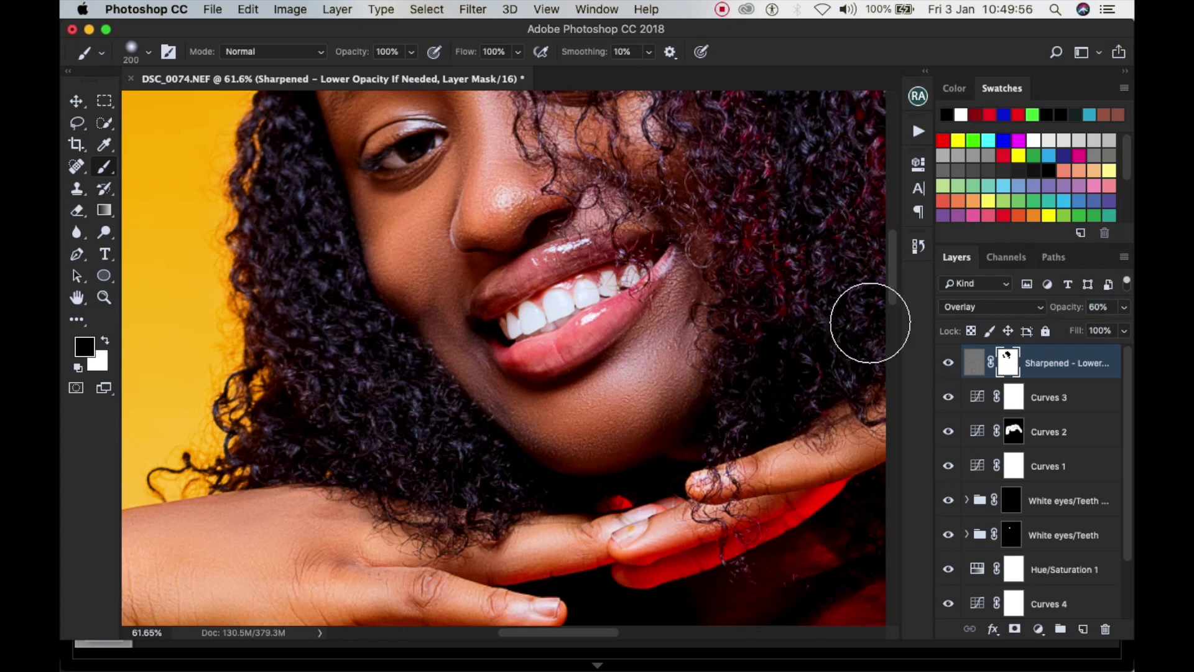
# Compare the whole retouched portrait with the original by showing only the Background layer and restoring all layers
pyautogui.press('super+0')
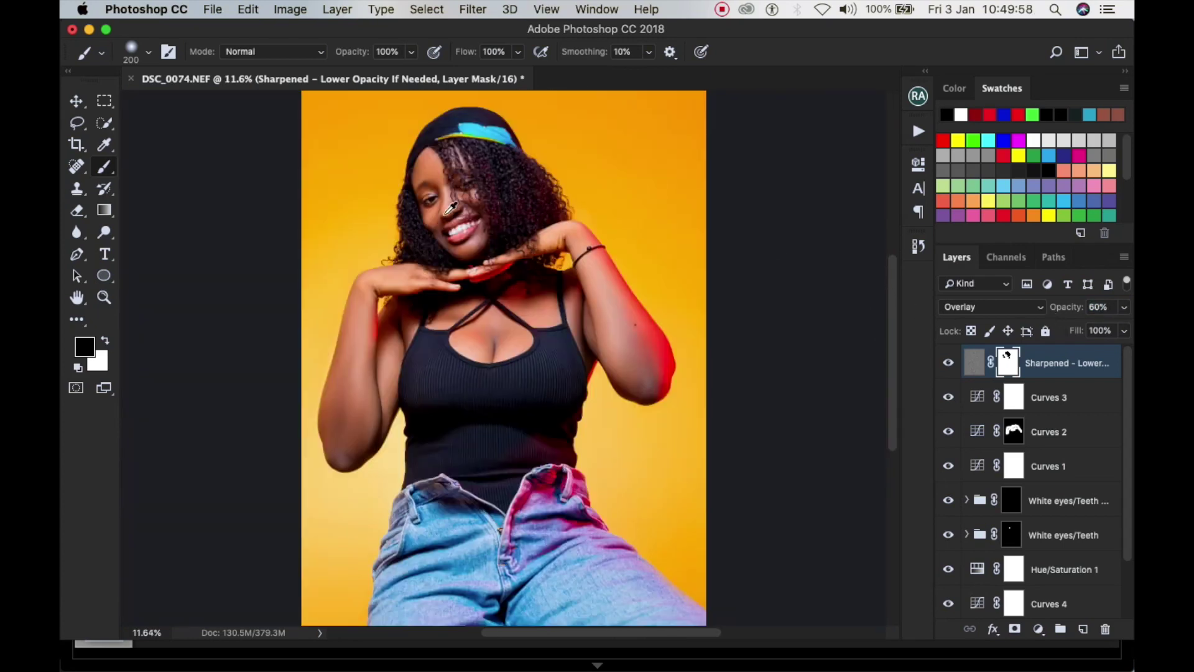
pyautogui.scroll(-1, 1040, 520)
pyautogui.scroll(-1, 1039, 519)
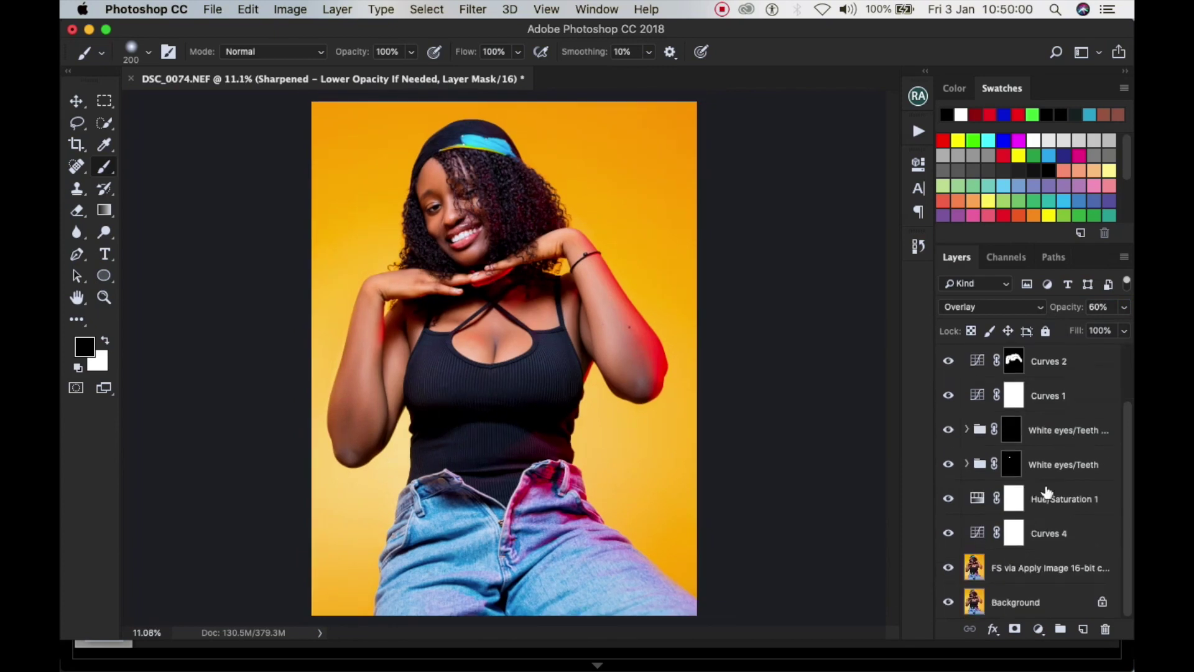
pyautogui.keyDown('alt'); pyautogui.click(948, 602); pyautogui.keyUp('alt')
pyautogui.keyDown('alt'); pyautogui.click(948, 602); pyautogui.keyUp('alt')
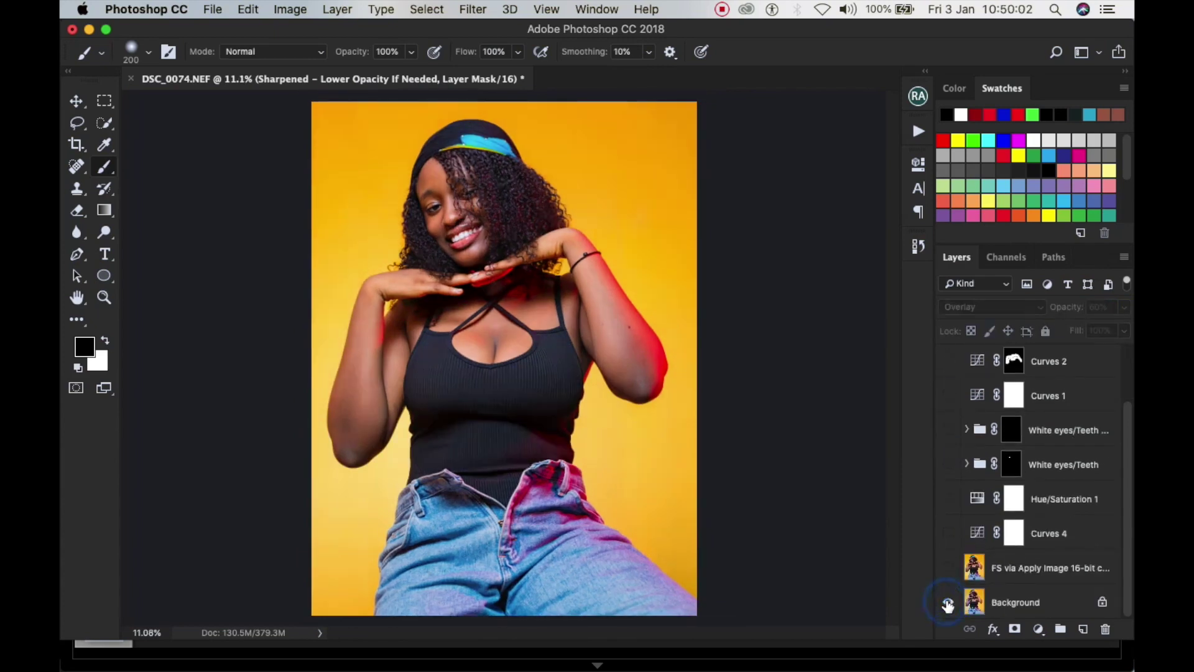
pyautogui.keyDown('alt'); pyautogui.click(947, 602); pyautogui.keyUp('alt')
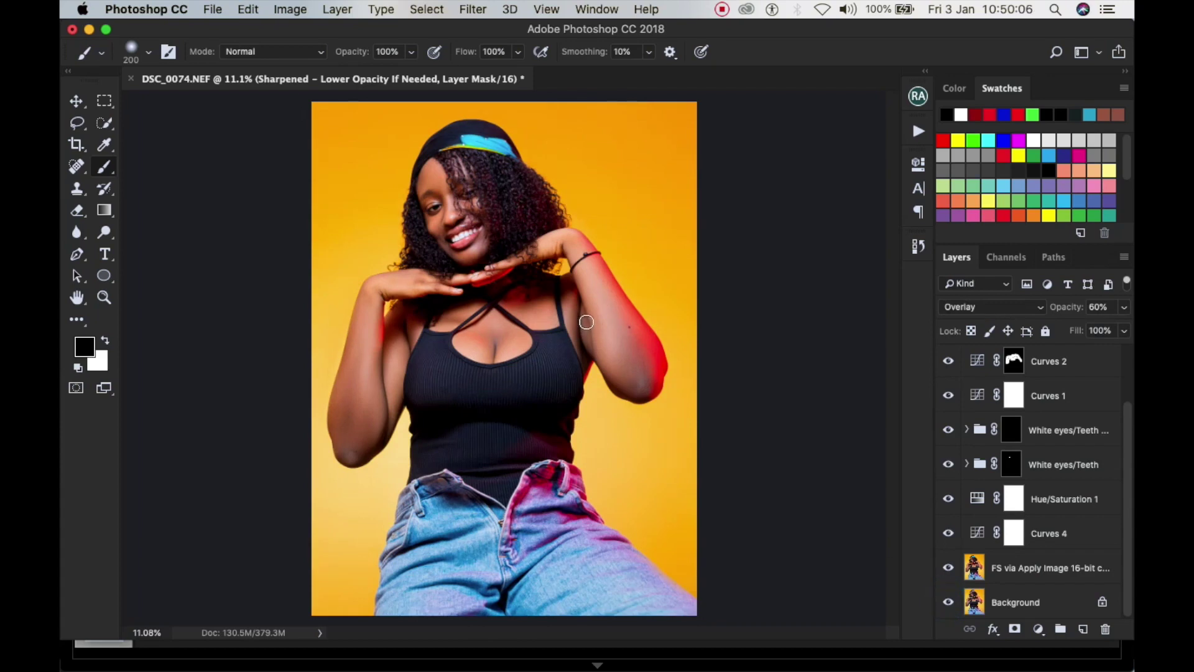
# Save the retouched portrait and switch to Lightroom Classic
pyautogui.press('super+s')
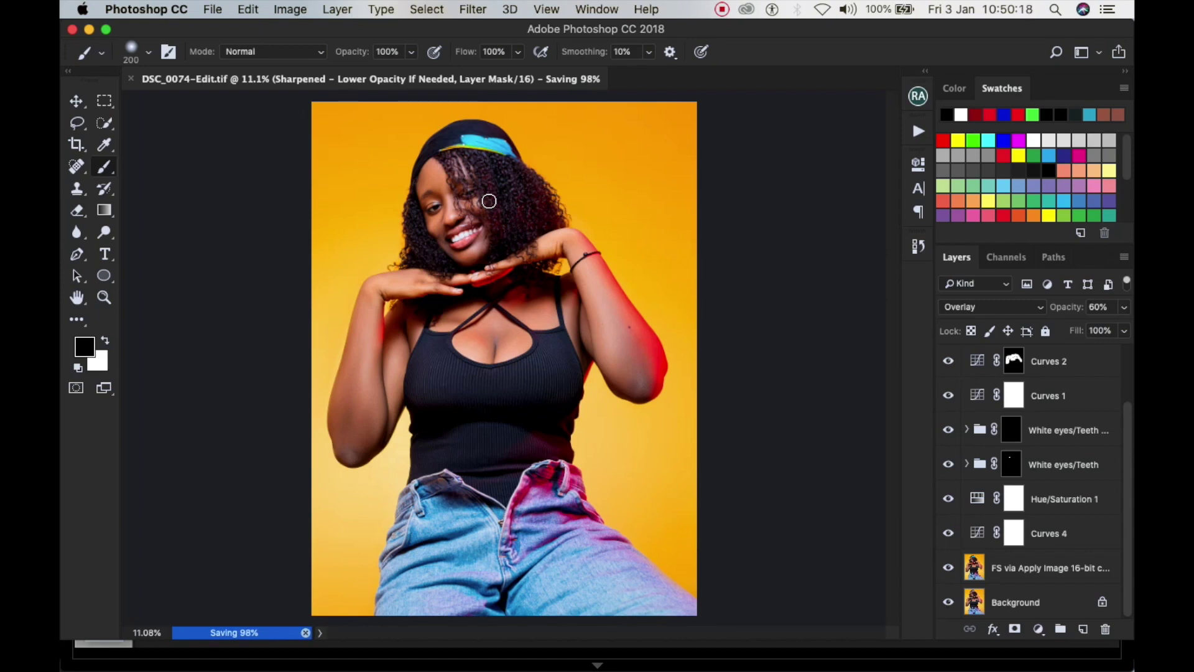
pyautogui.click(420, 647)
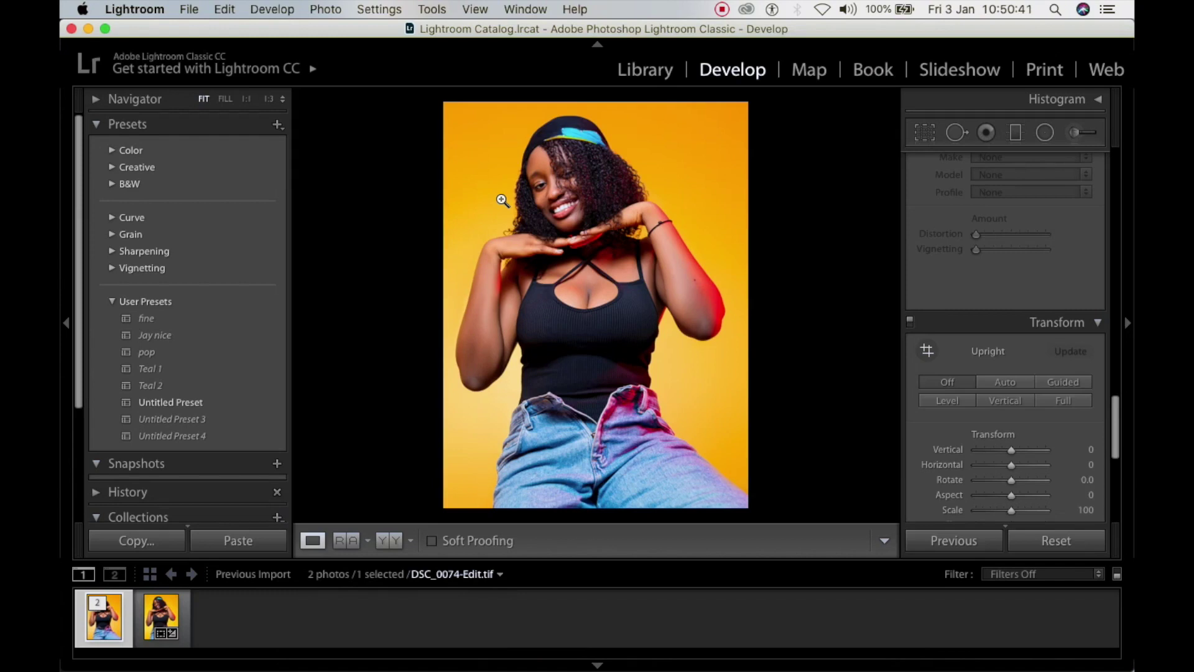
# Examine the face in DSC_0074-Edit.tif at 1:1 and 1:3 zoom, and show it in the side-by-side Before & After view
pyautogui.moveTo(557, 163); pyautogui.dragTo(517, 259)
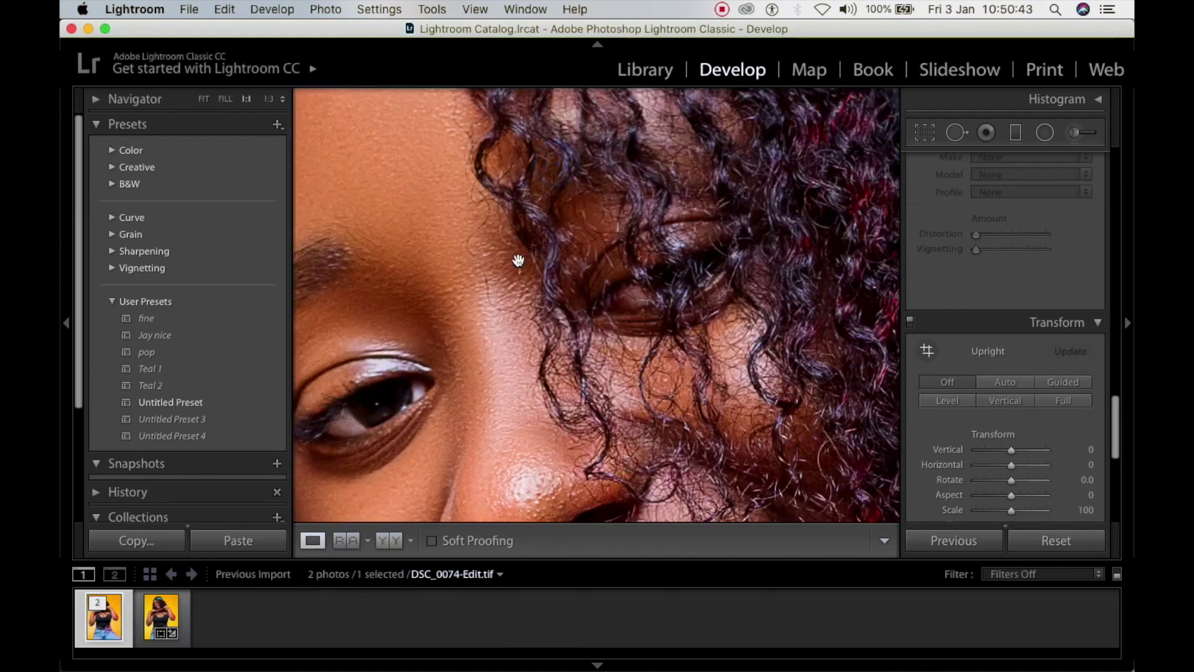
pyautogui.click(270, 100)
pyautogui.scroll(-3, 606, 354)
pyautogui.scroll(3, 603, 271)
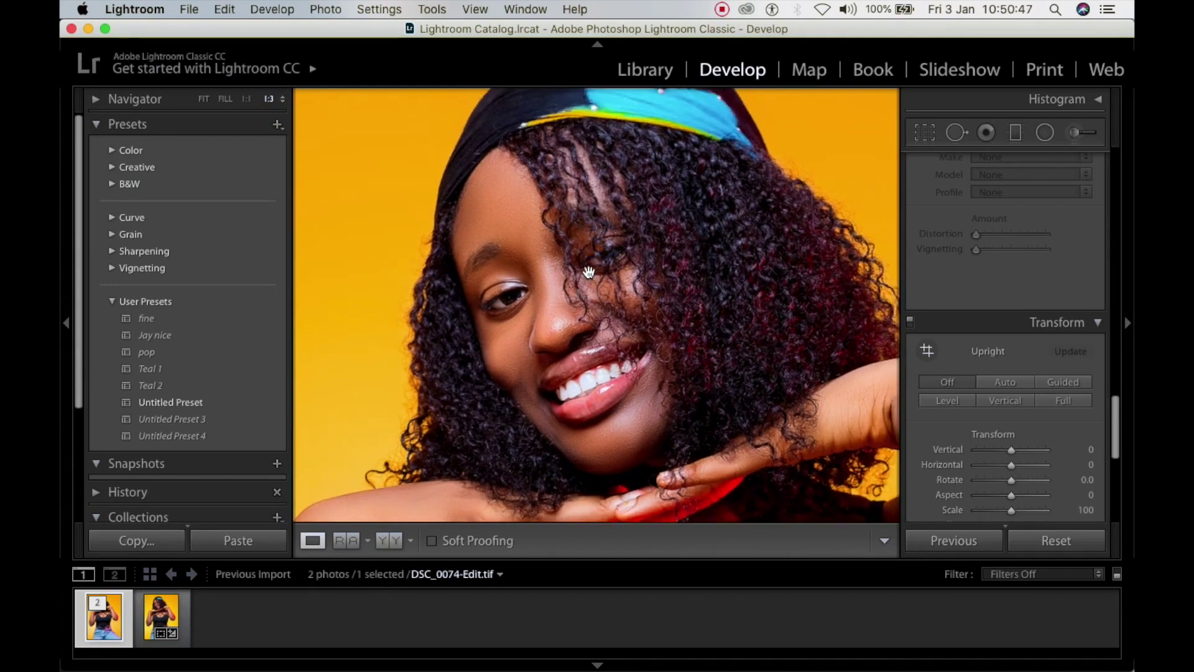
pyautogui.press('y')
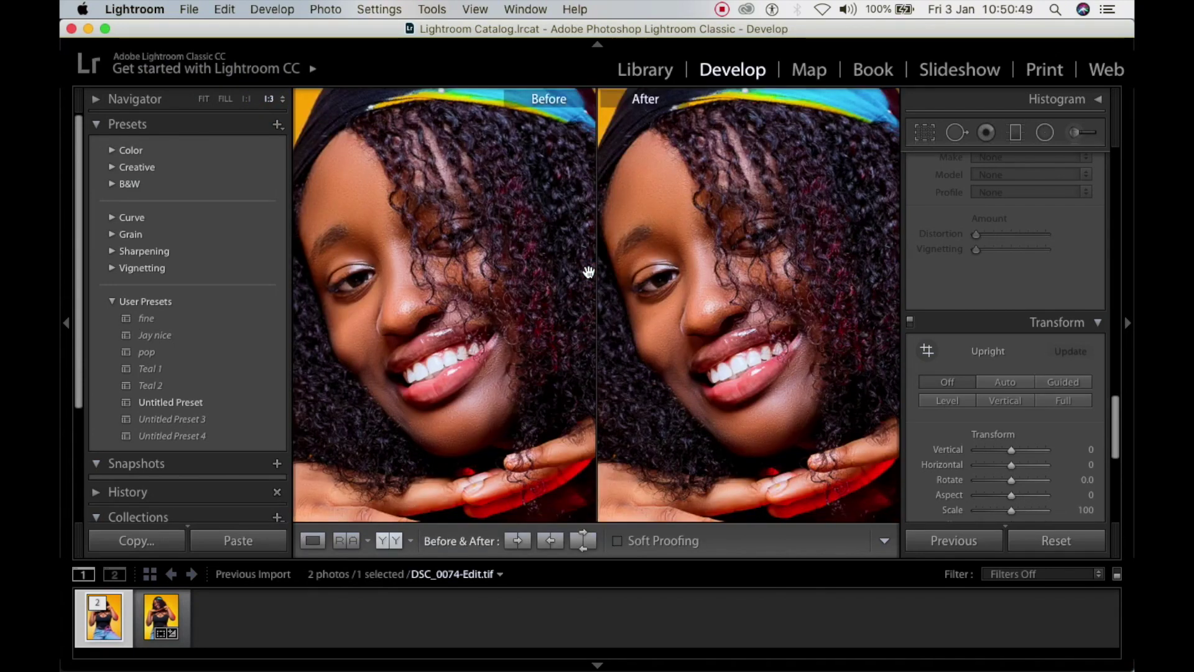
# Compare DSC_0074-Edit.tif with DSC_0074.NEF in single-photo view, and inspect the edited portrait's face at 1:3 zoom
pyautogui.press('y')
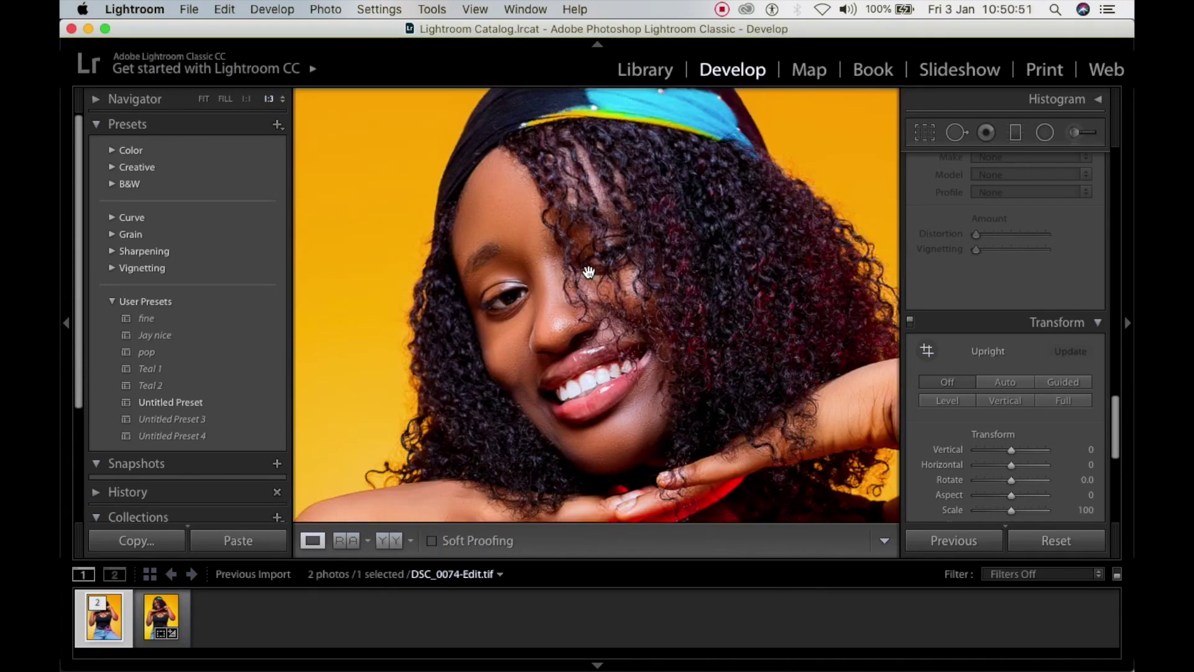
pyautogui.click(171, 618)
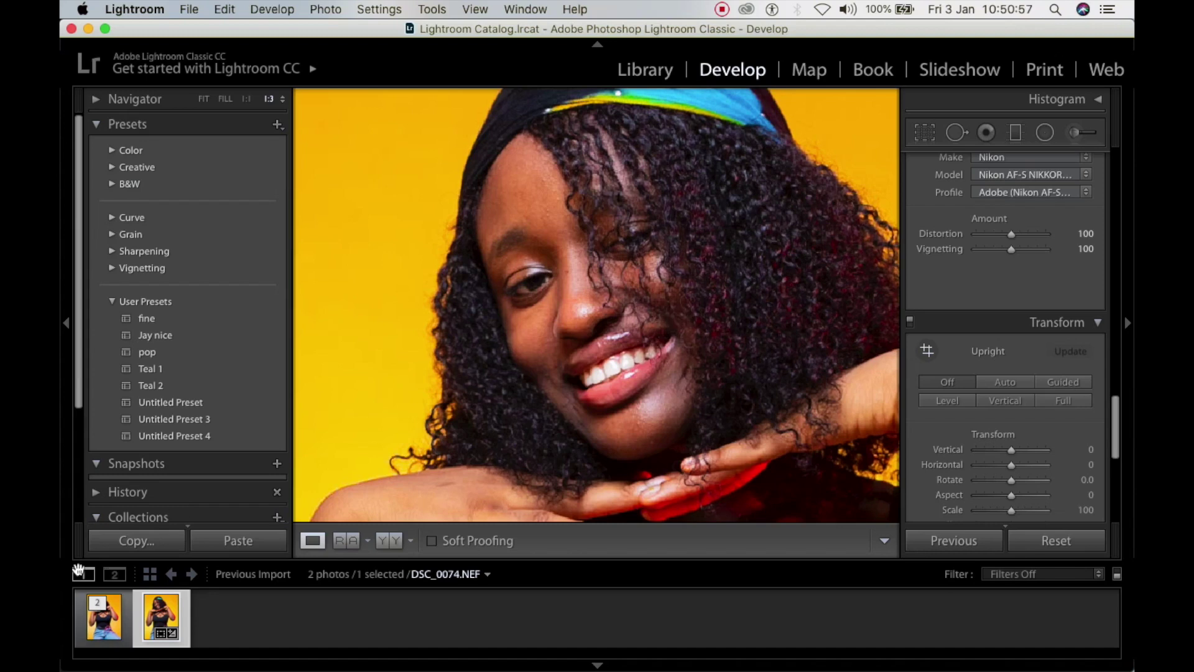
pyautogui.click(101, 630)
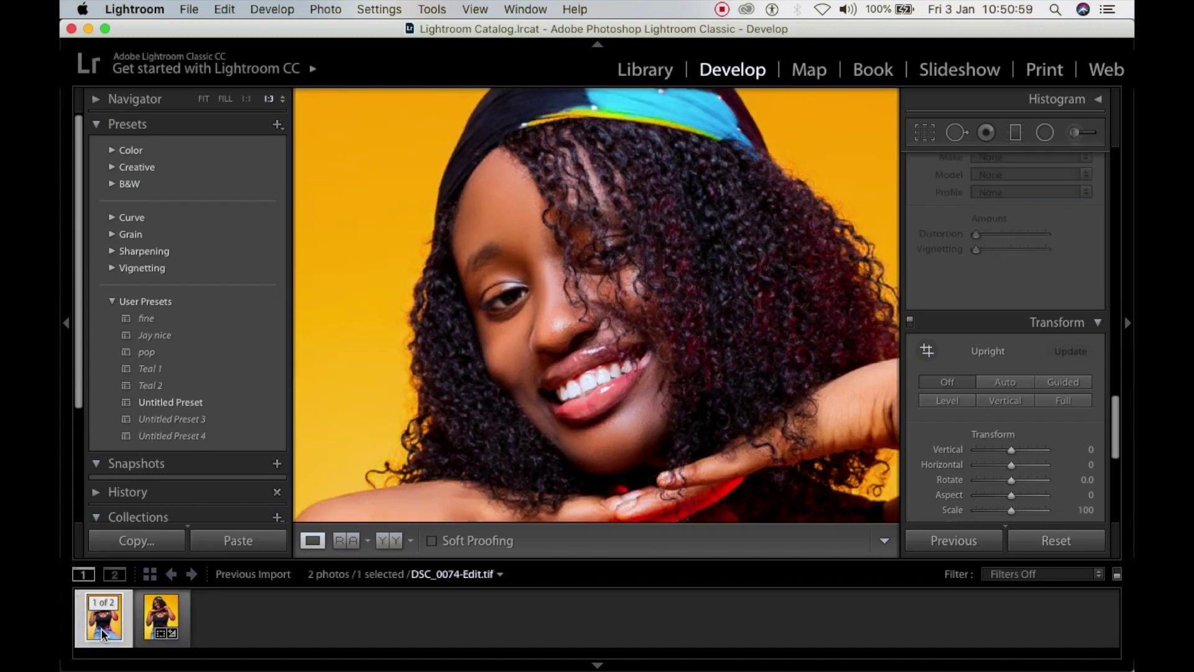
pyautogui.click(149, 634)
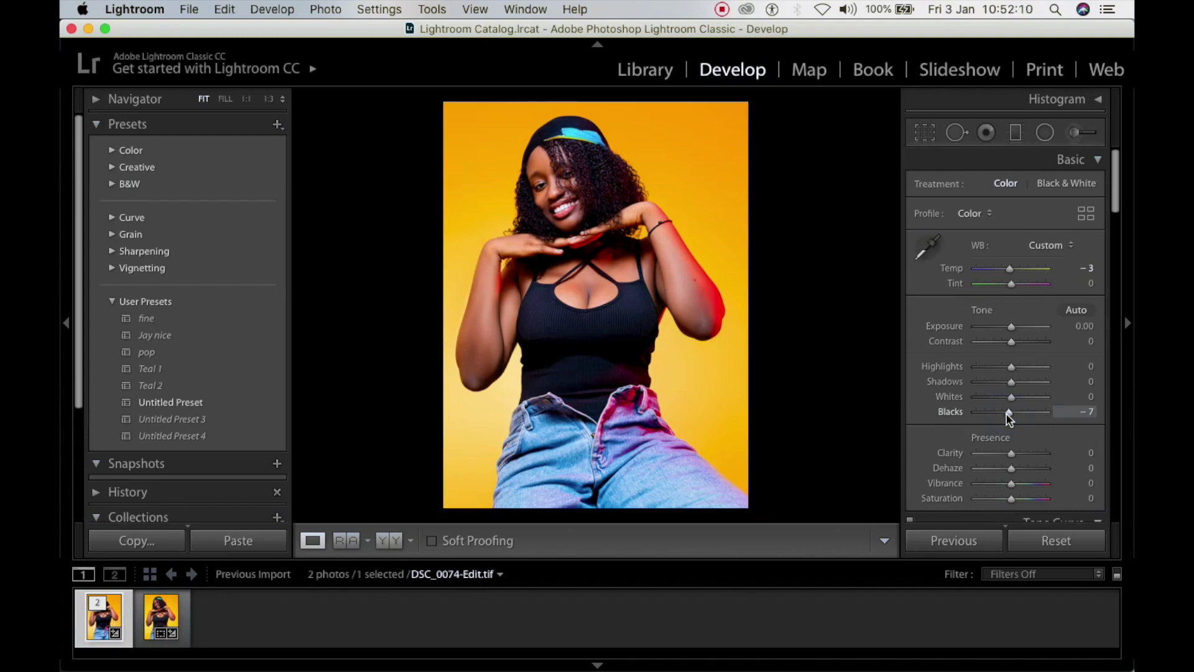
pyautogui.click(556, 176)
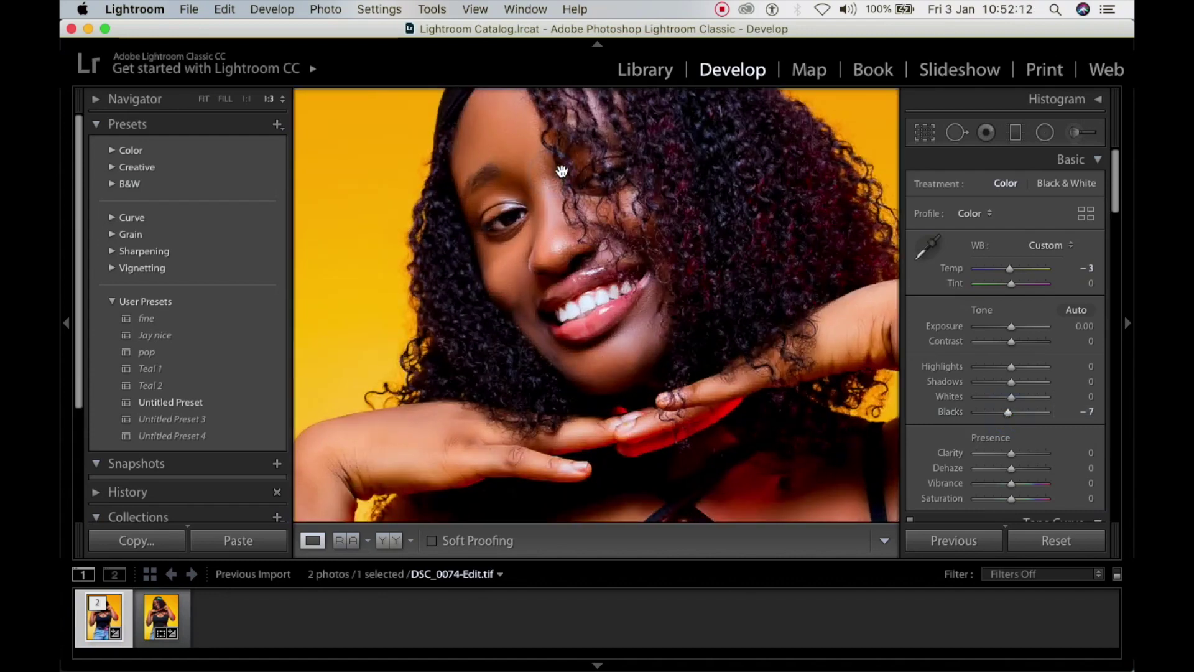
pyautogui.click(560, 171)
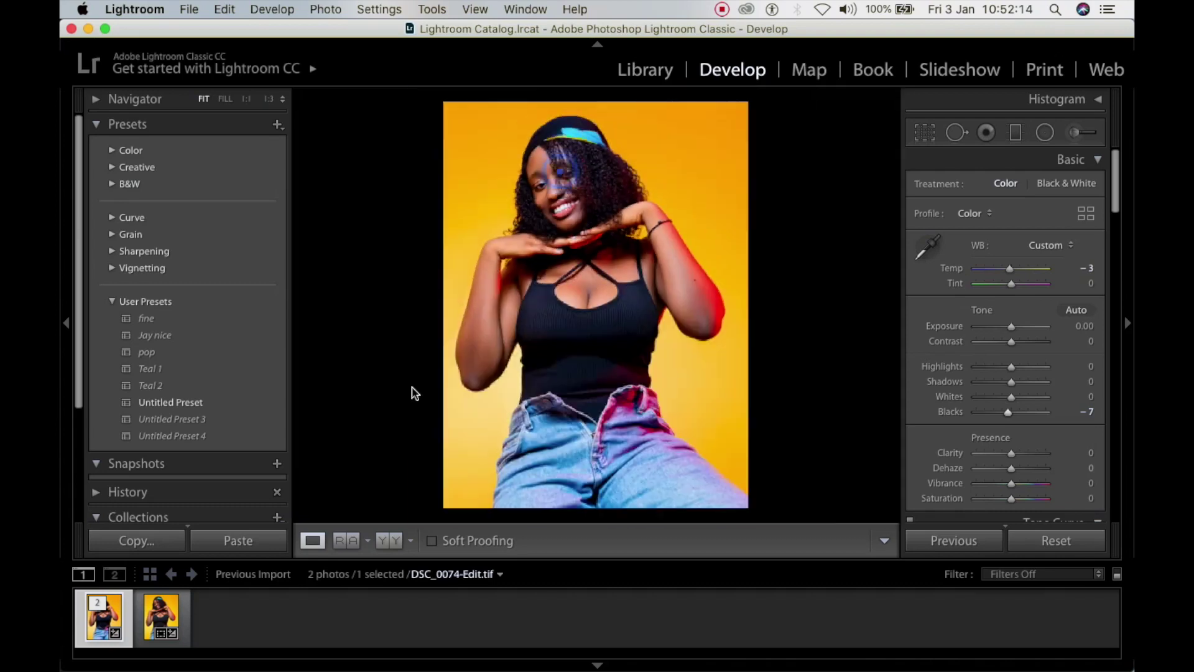
# Open the export settings for DSC_0074-Edit.tif and show the available watermark choices
pyautogui.rightClick(121, 635)
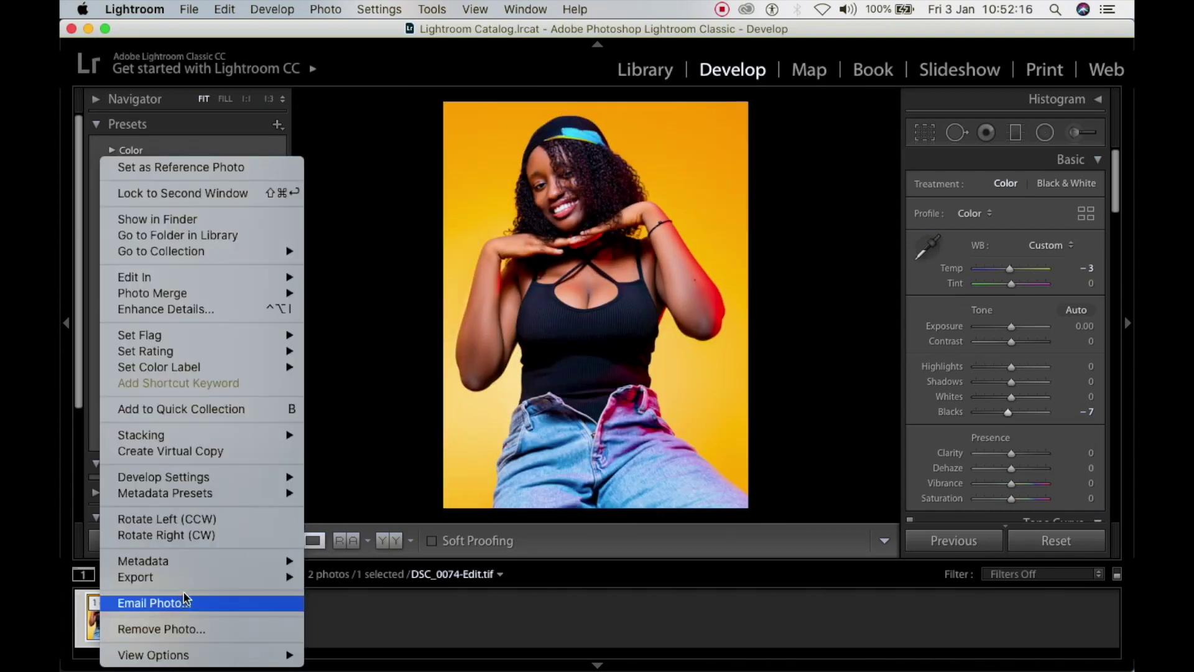
pyautogui.moveTo(235, 576)
pyautogui.click(375, 390)
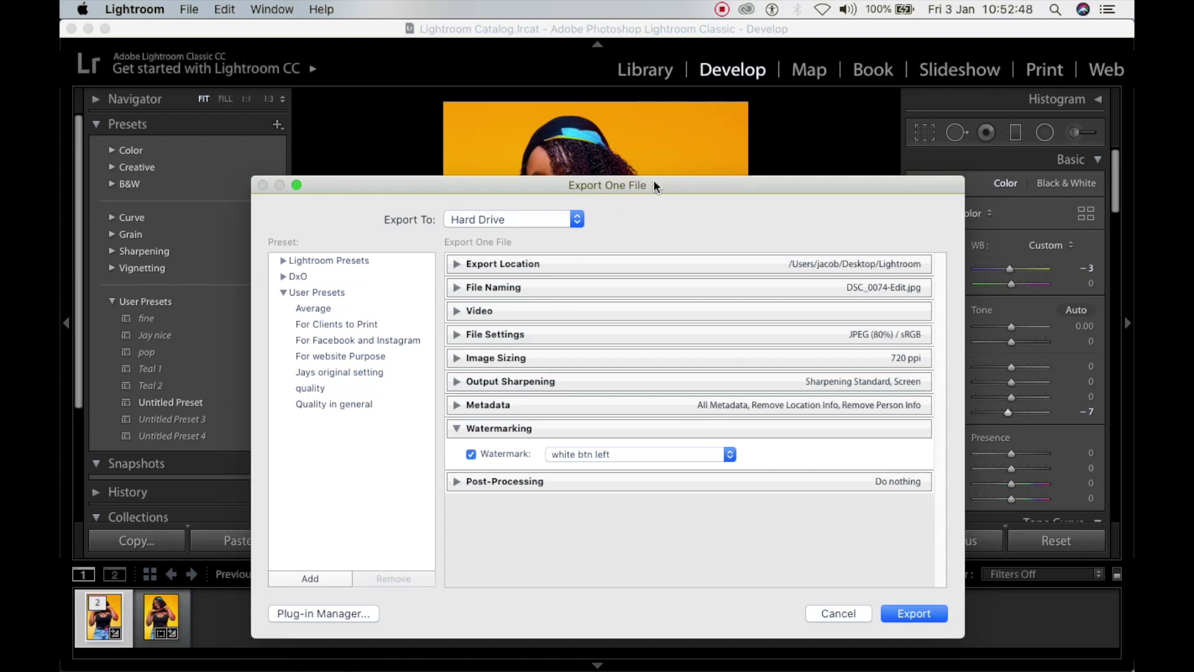
pyautogui.moveTo(670, 184); pyautogui.dragTo(656, 129)
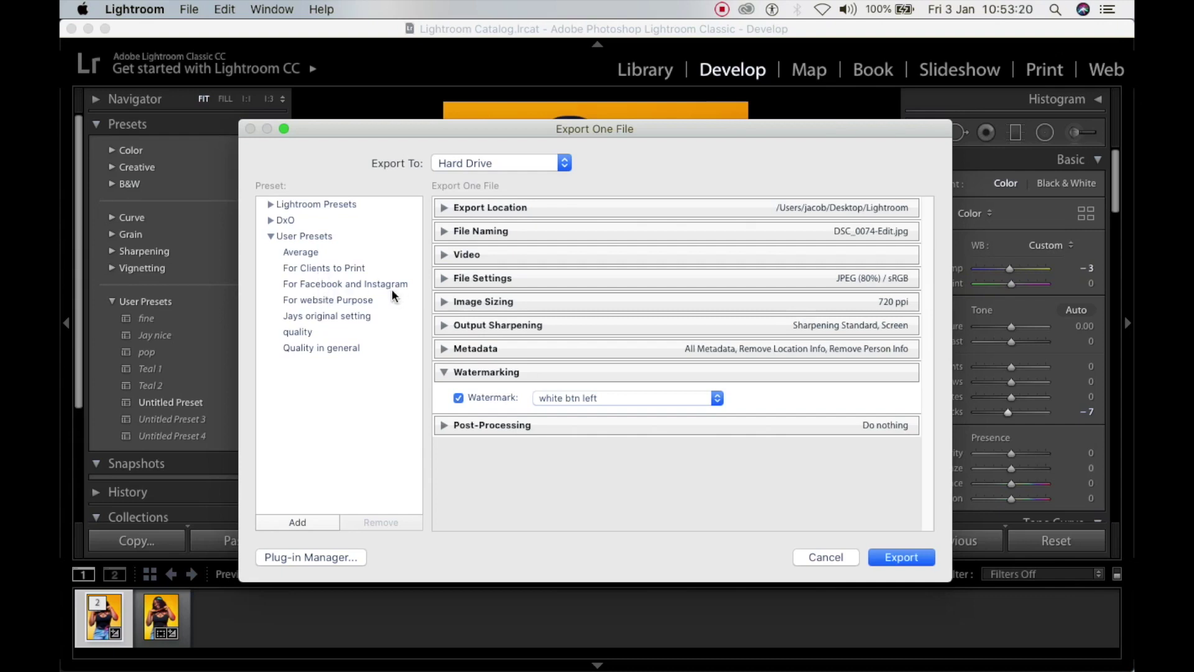
pyautogui.click(653, 401)
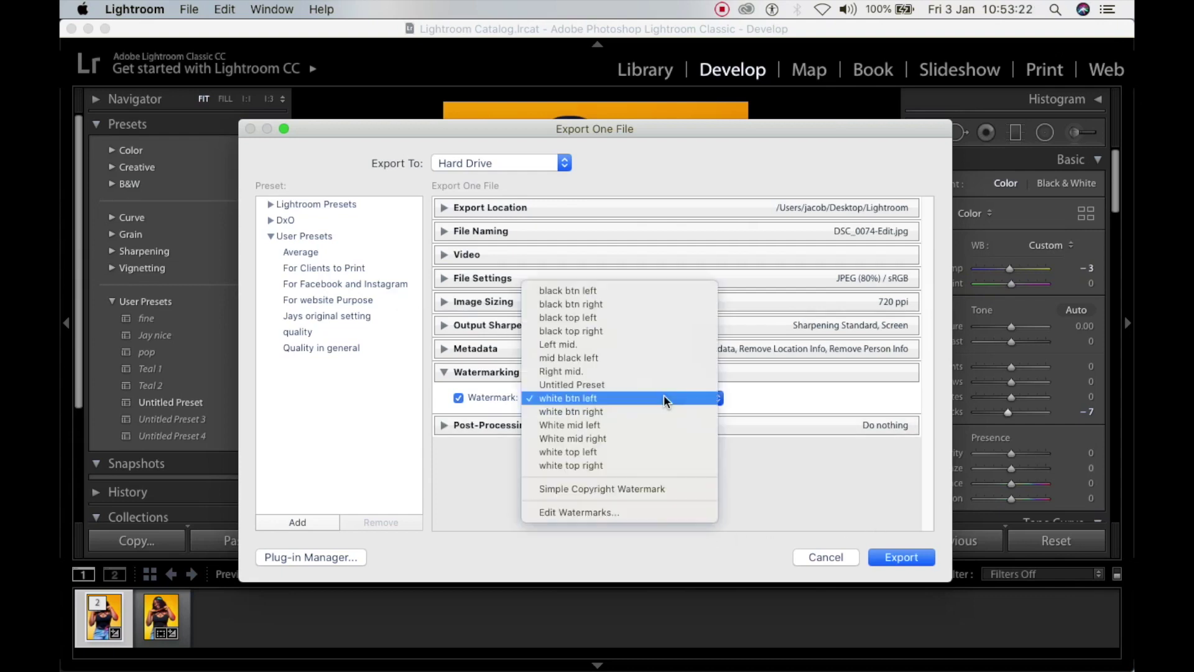